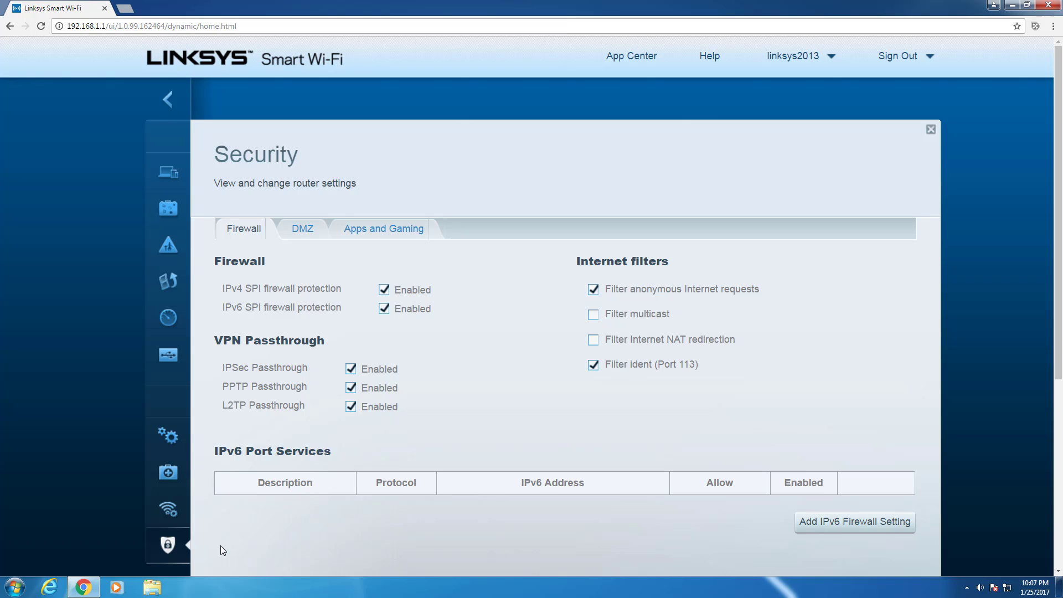
Add and save a single port forwarding rule for port 443 TCP to 192.168.1.125.
left_click(369, 230)
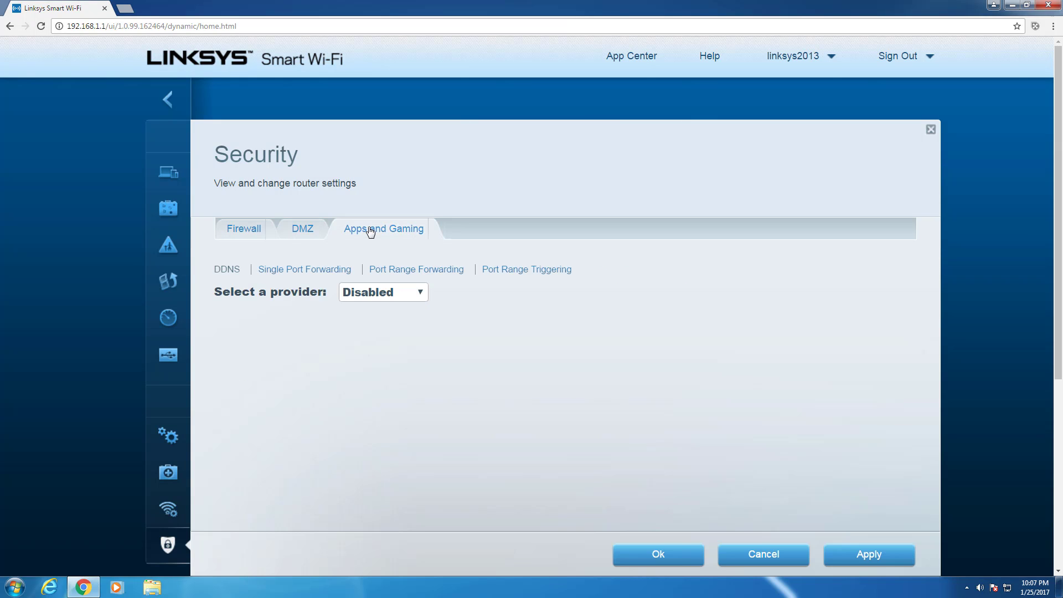
left_click(315, 271)
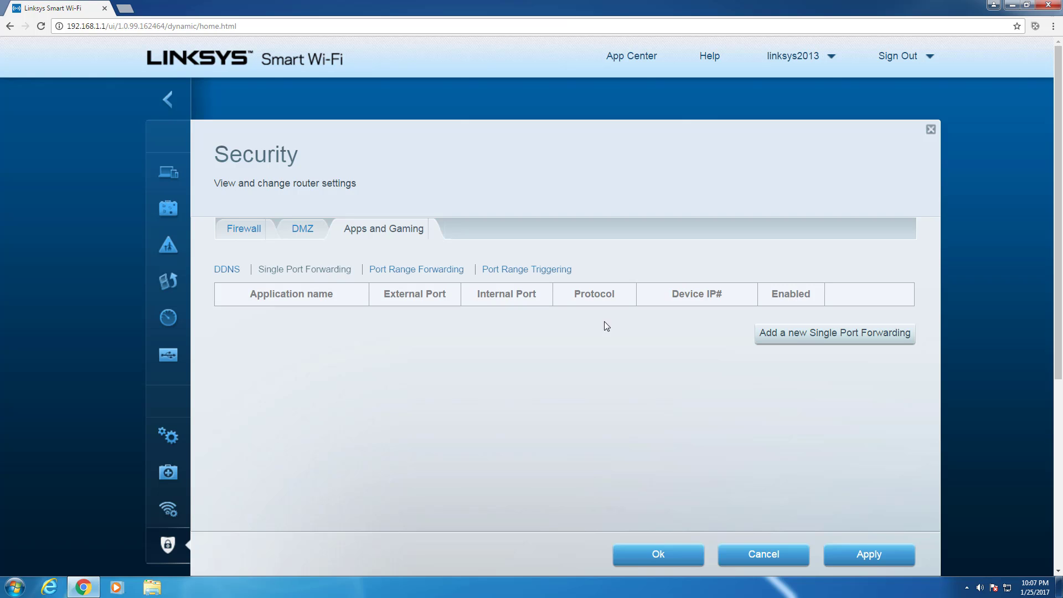
left_click(809, 335)
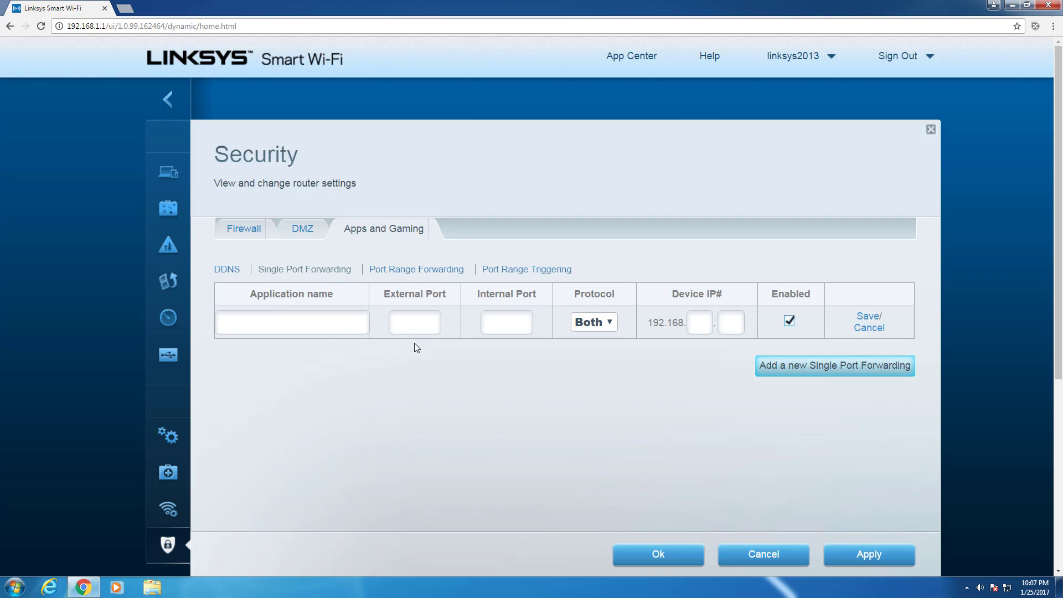
left_click(331, 327)
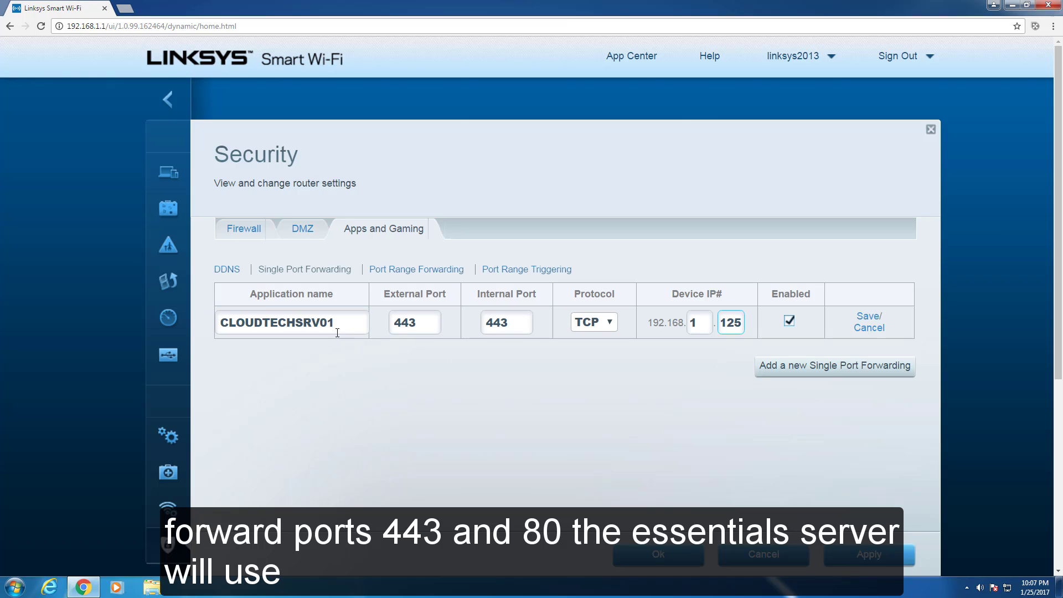
double_click(331, 329)
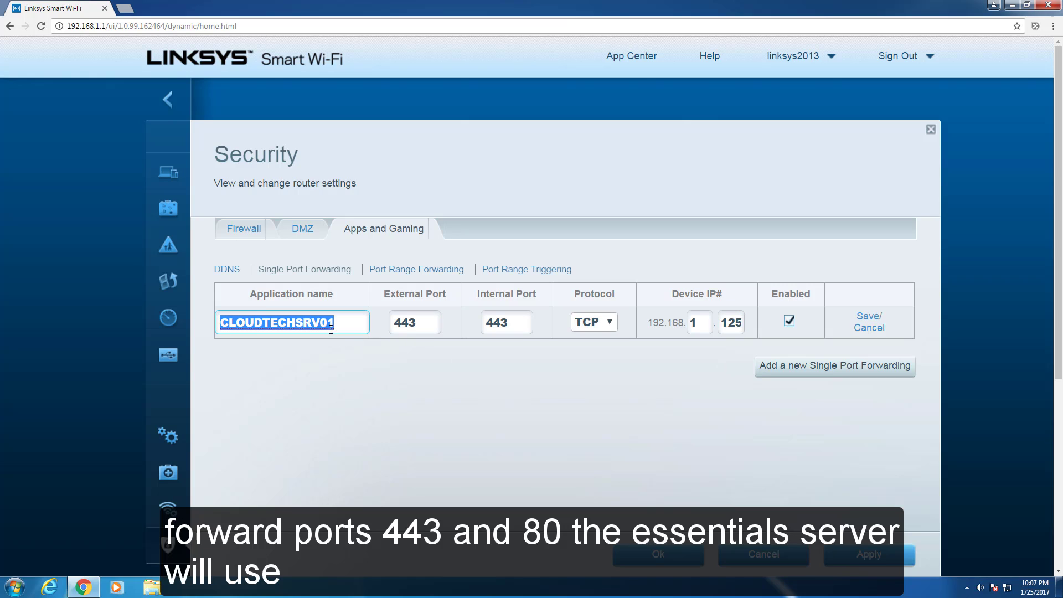
left_click(507, 377)
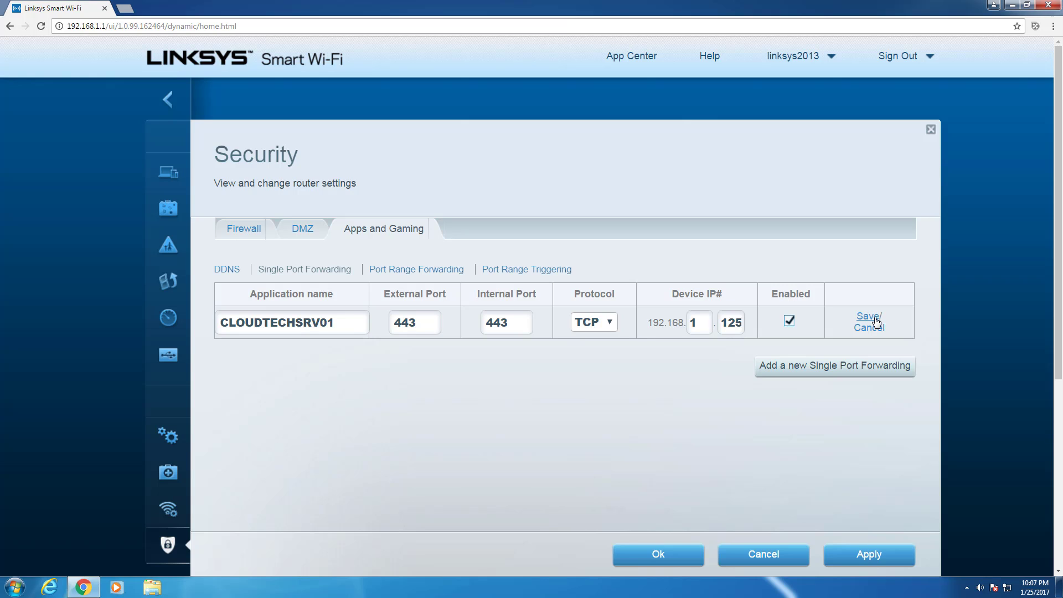
left_click(868, 317)
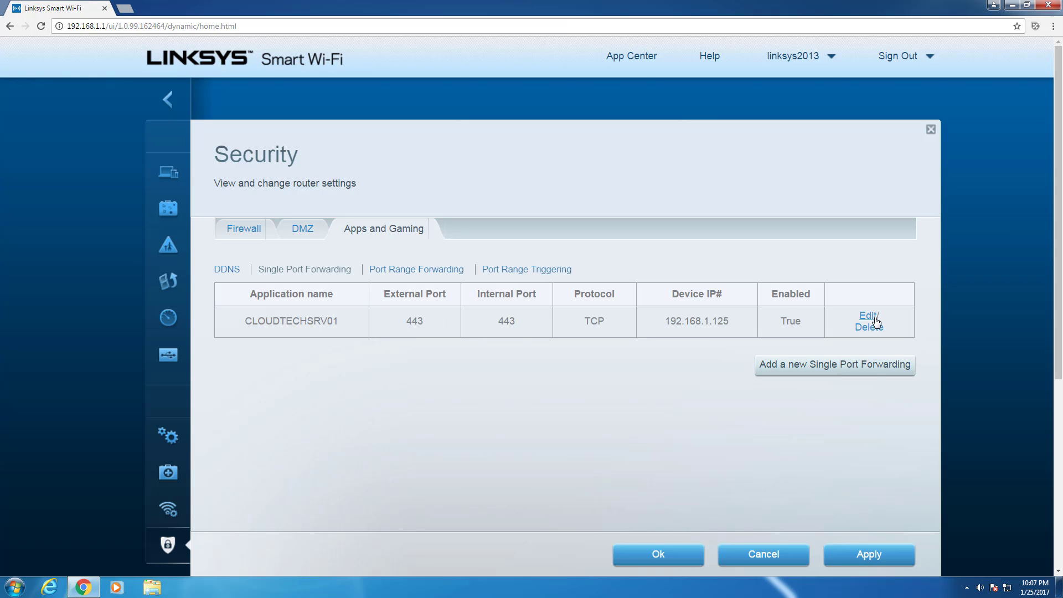
Add and save the port 80 TCP rule, then apply the changes and confirm.
left_click(825, 370)
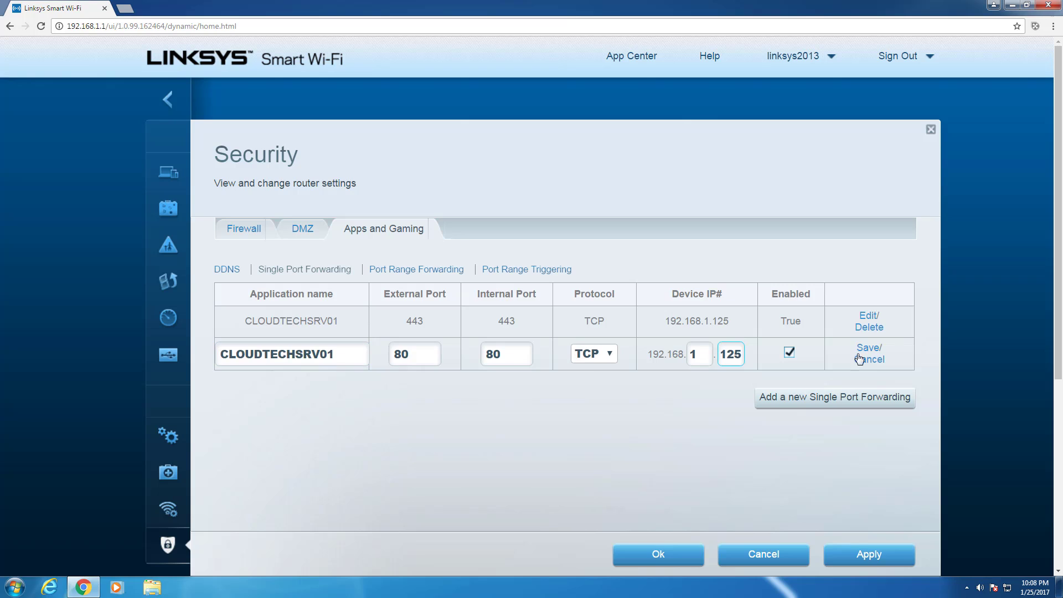
left_click(870, 349)
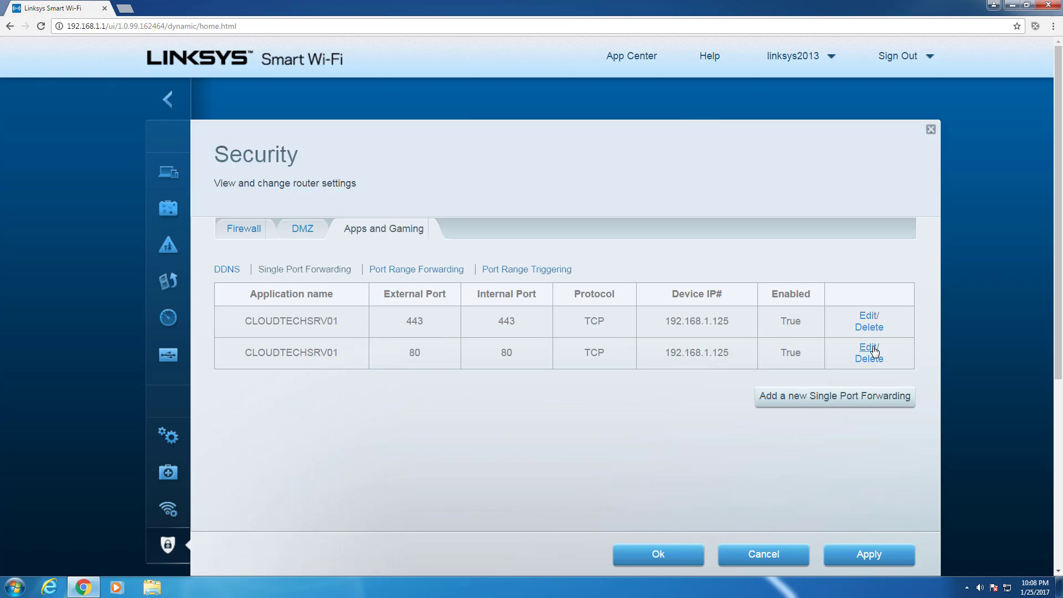
left_click(866, 555)
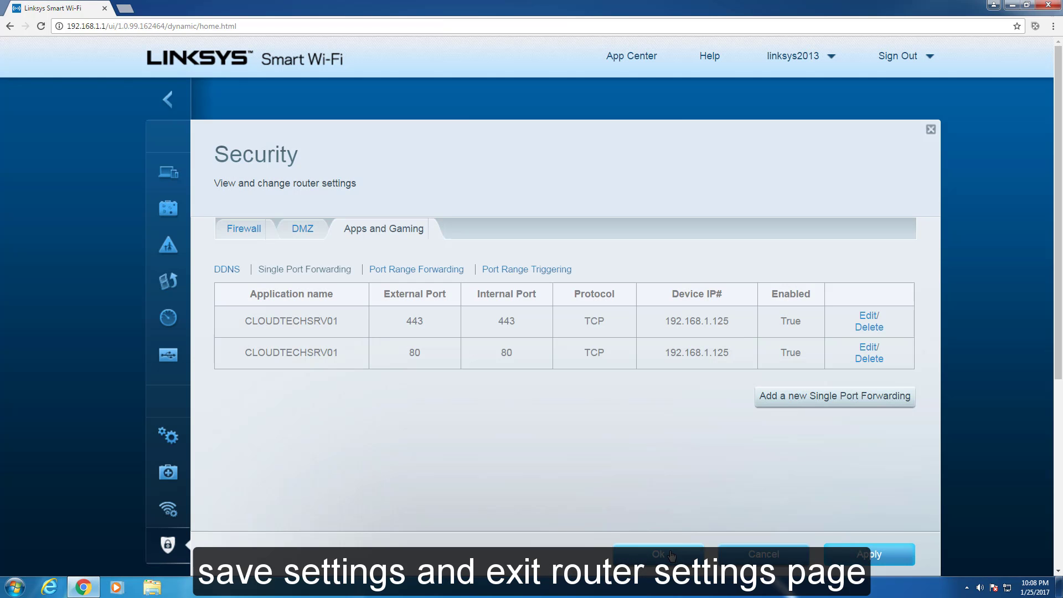
left_click(671, 554)
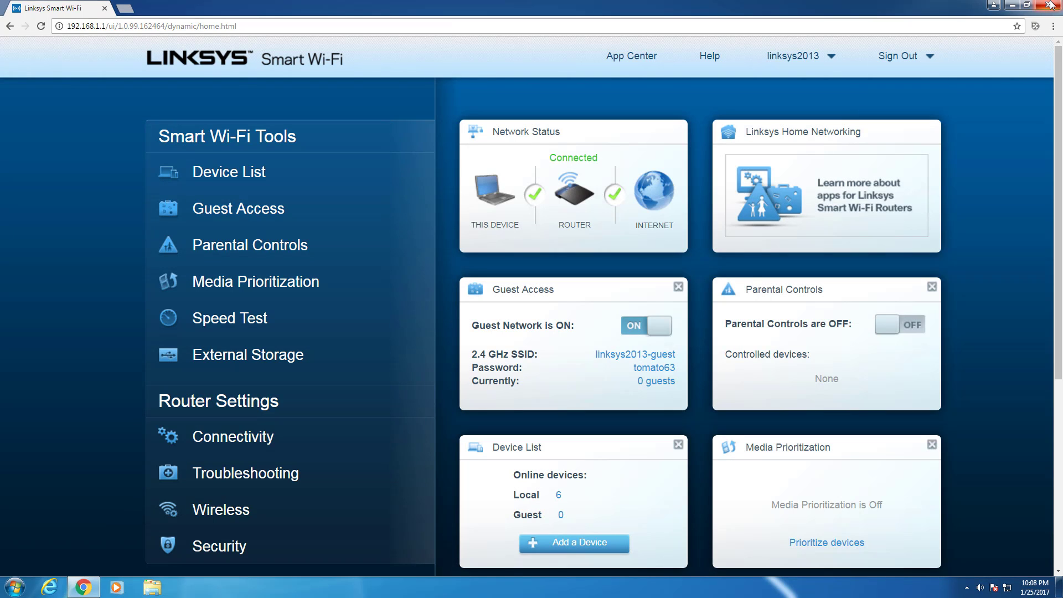
Close the router page and reopen the browser at the ESXi login page on 192.168.1.140.
left_click(1050, 5)
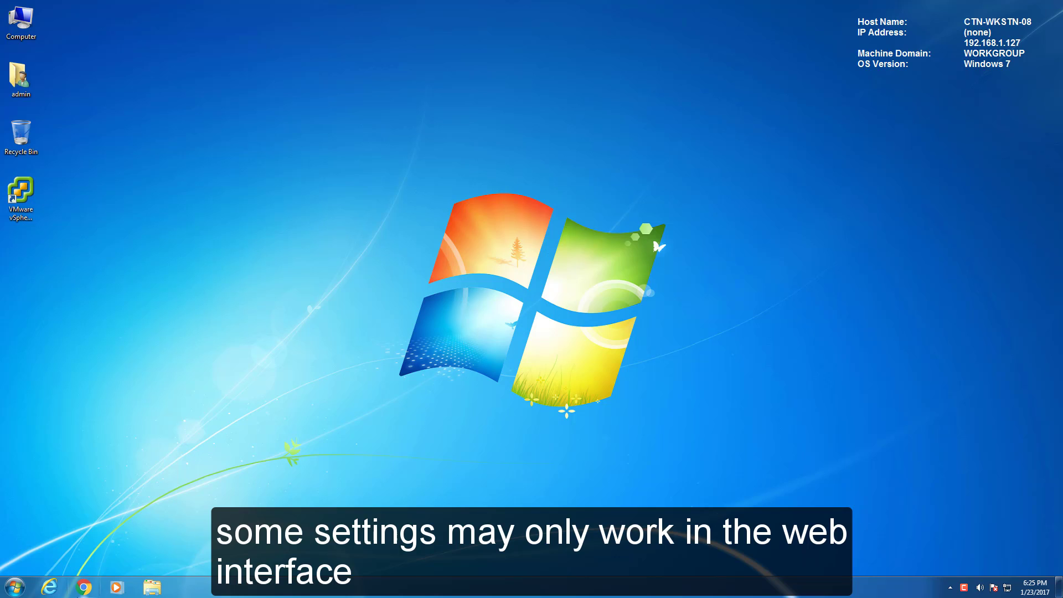
left_click(83, 588)
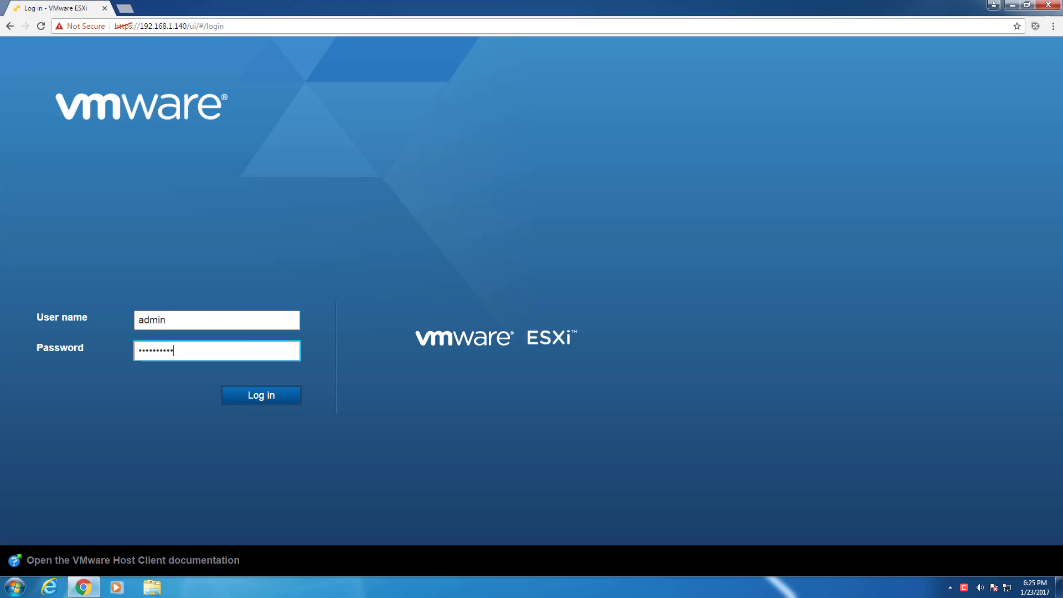
Log in to ESXi and start Create / Register VM from the empty Virtual Machines list.
key("Return")
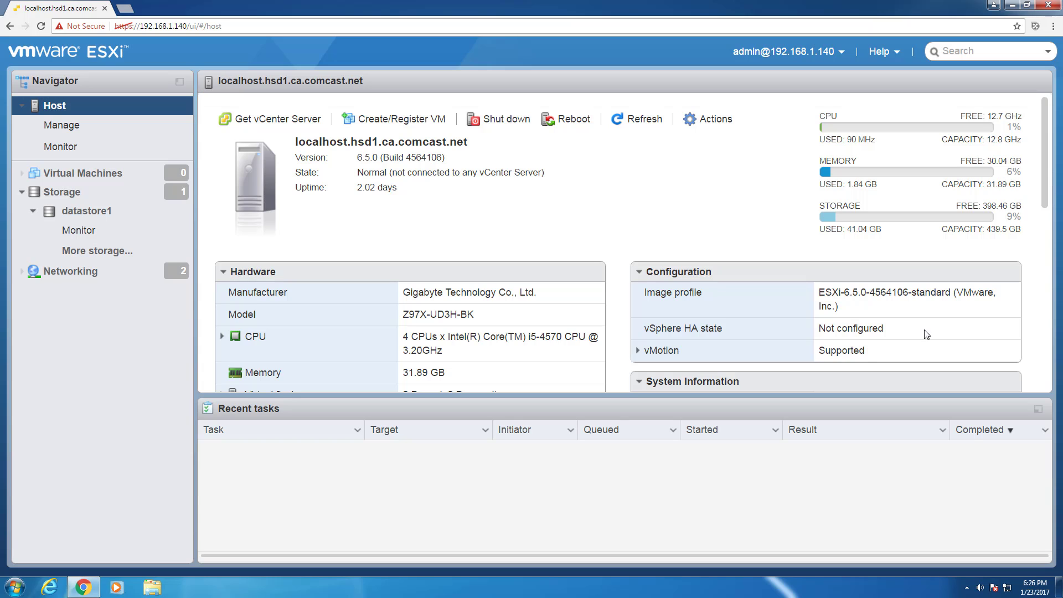
left_click(113, 173)
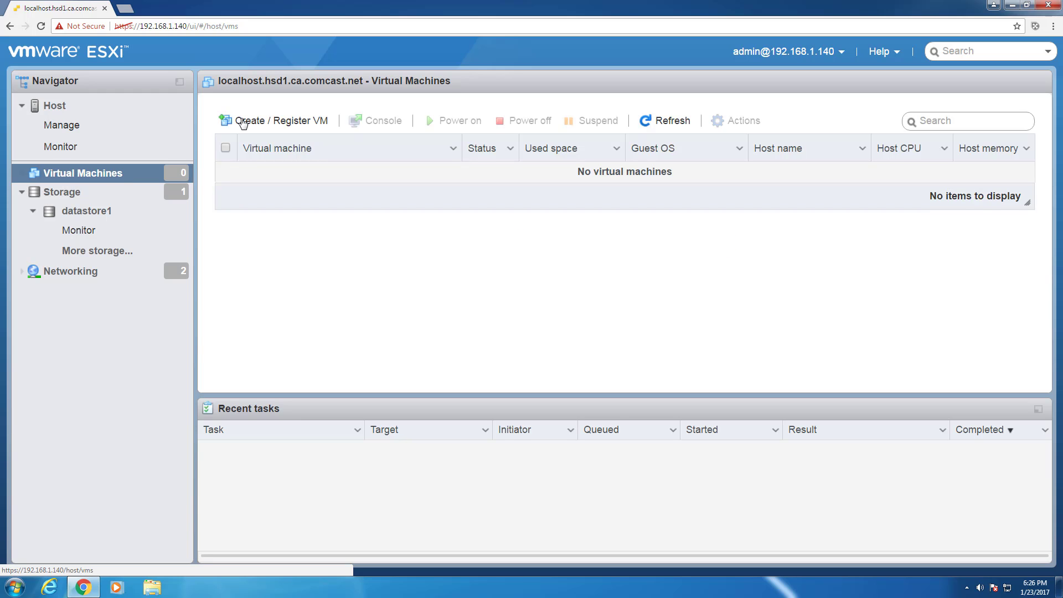
left_click(247, 122)
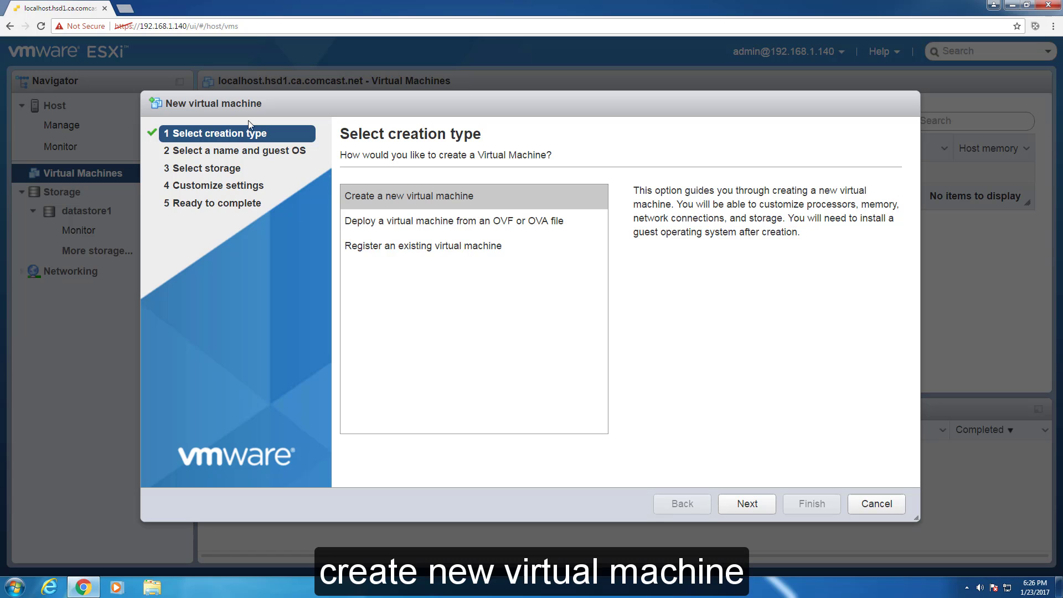
Name the VM CLOUDTECHSRV01 with Windows family and Windows Server 2016 (64-bit) guest OS.
left_click(746, 503)
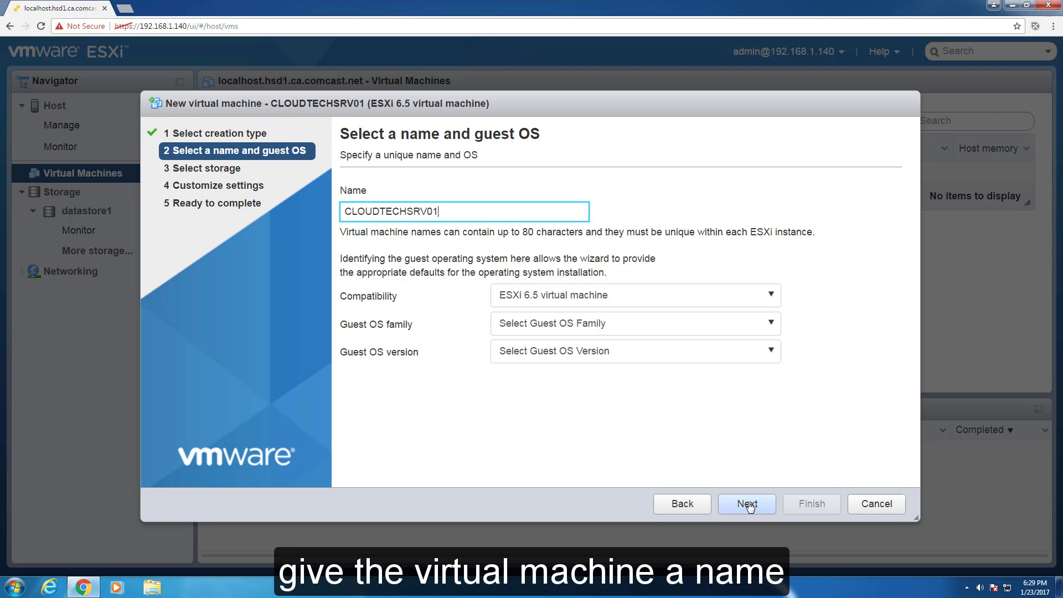
left_click(777, 335)
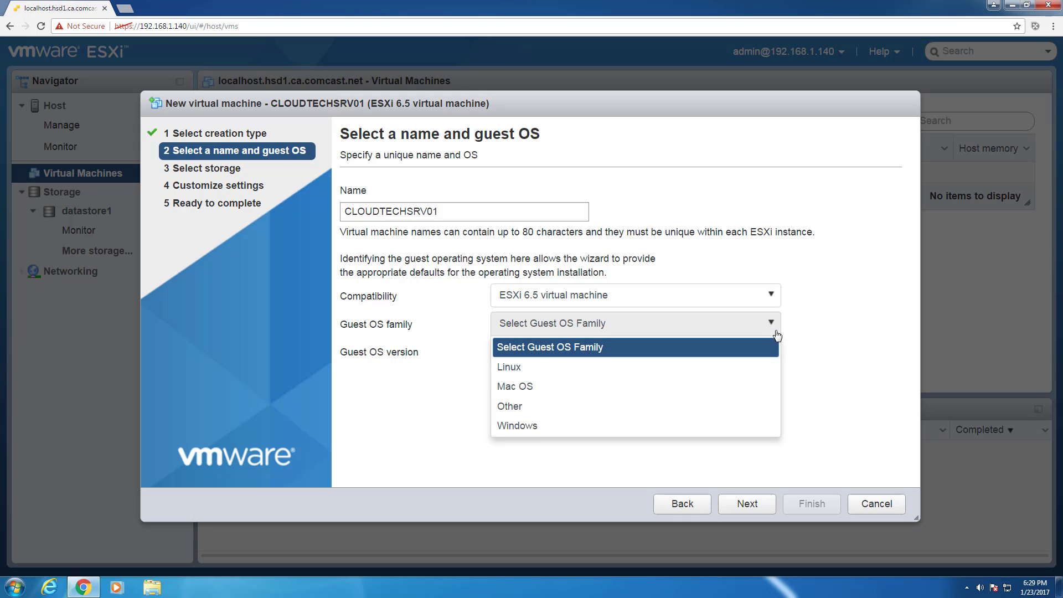
left_click(751, 425)
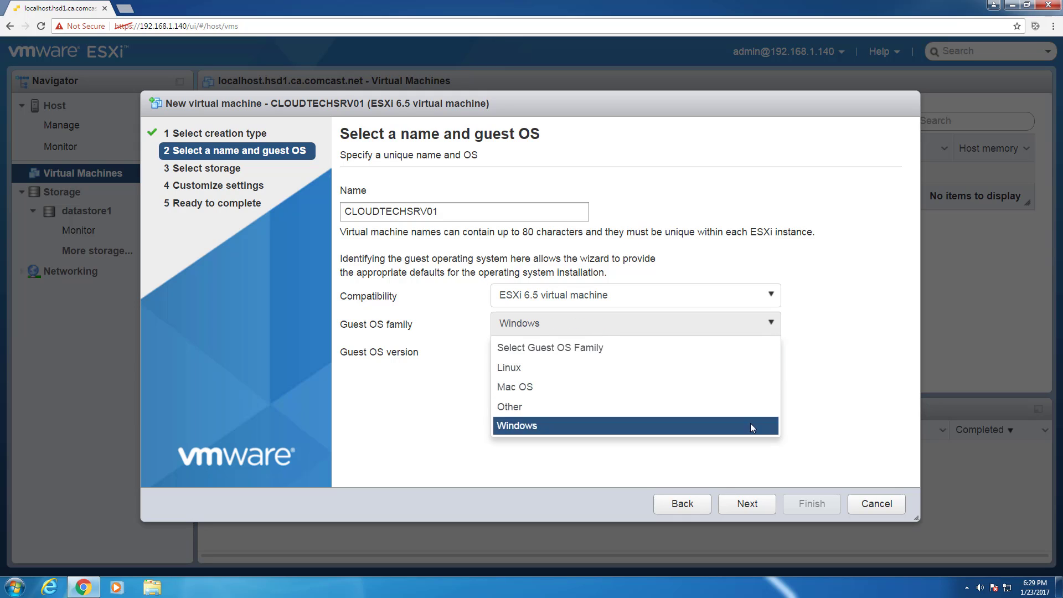
left_click(770, 352)
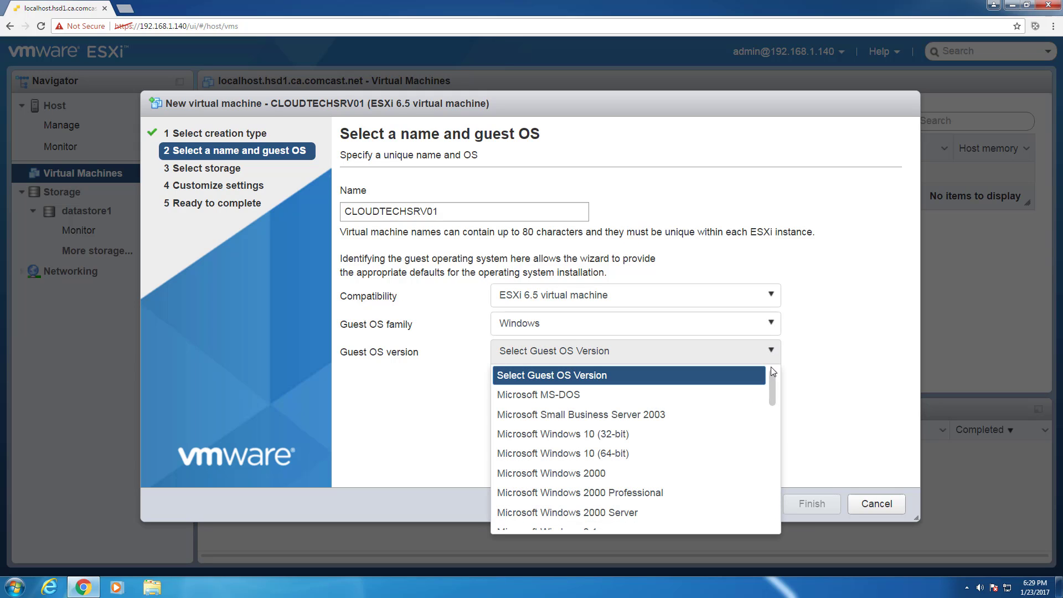
left_click_drag(771, 380, 768, 496)
left_click(691, 480)
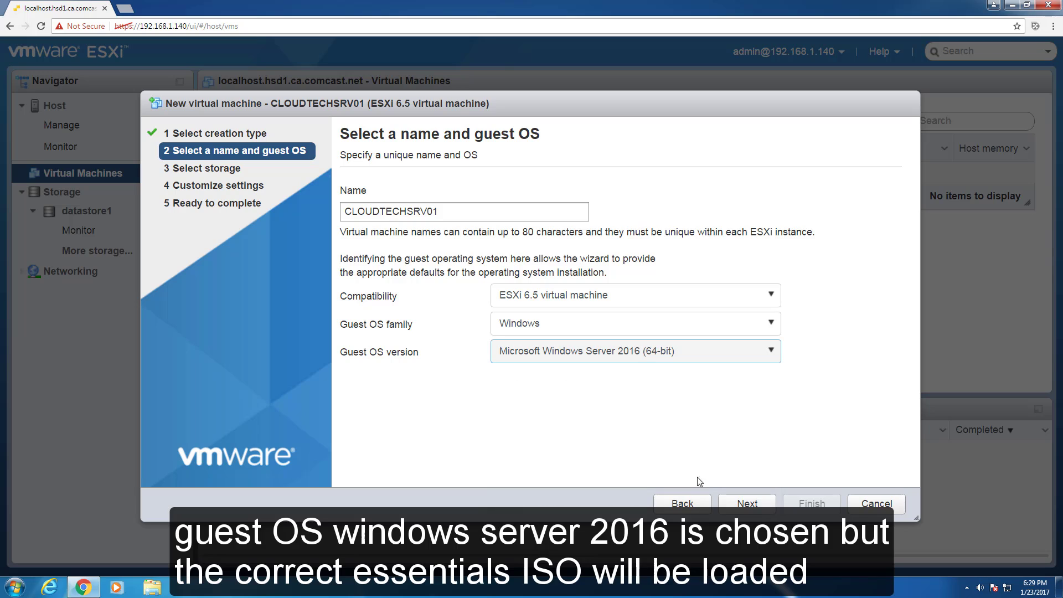
left_click(757, 508)
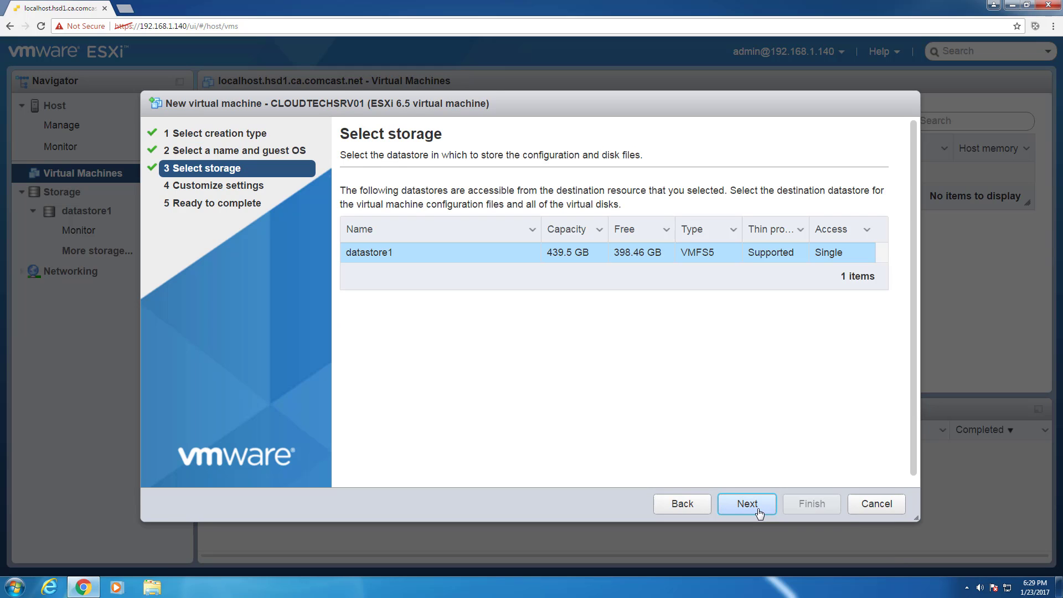
Keep datastore1 and give the VM 8192 MB of memory and a 100 GB hard disk.
left_click(759, 513)
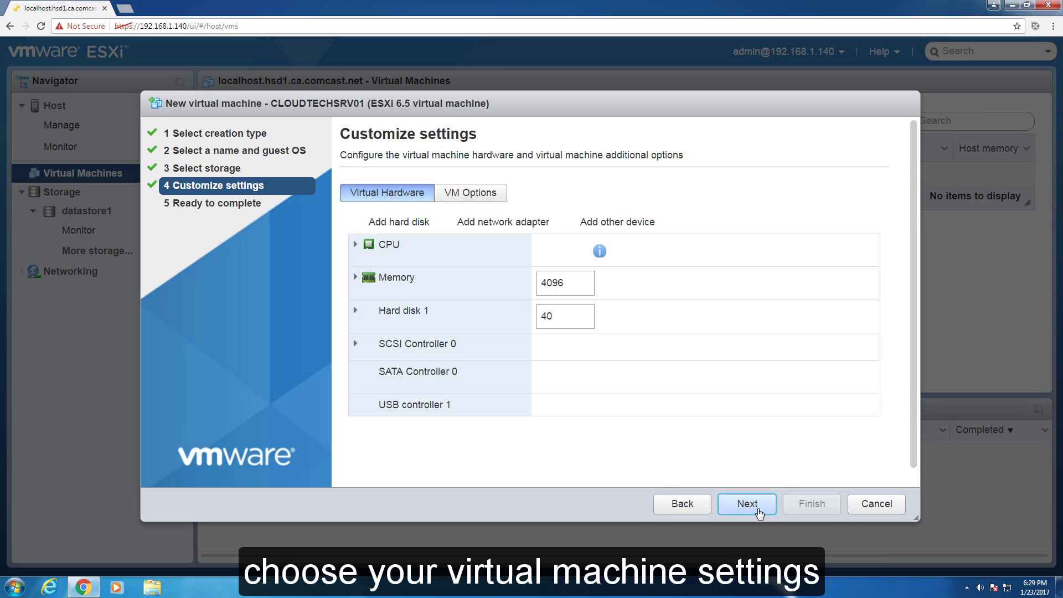
double_click(571, 288)
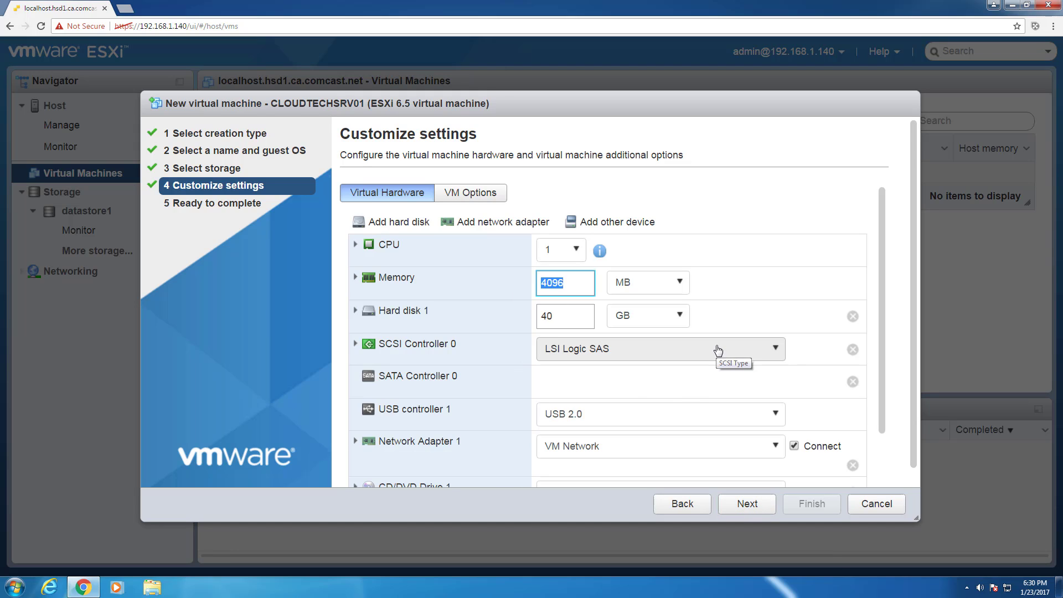
type("8192")
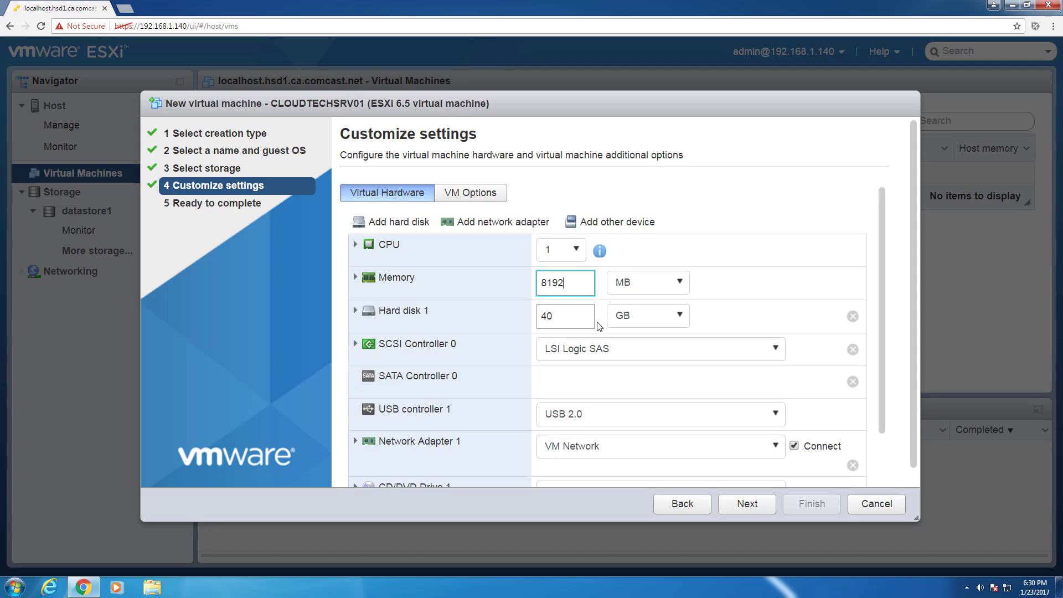
double_click(548, 316)
type("100")
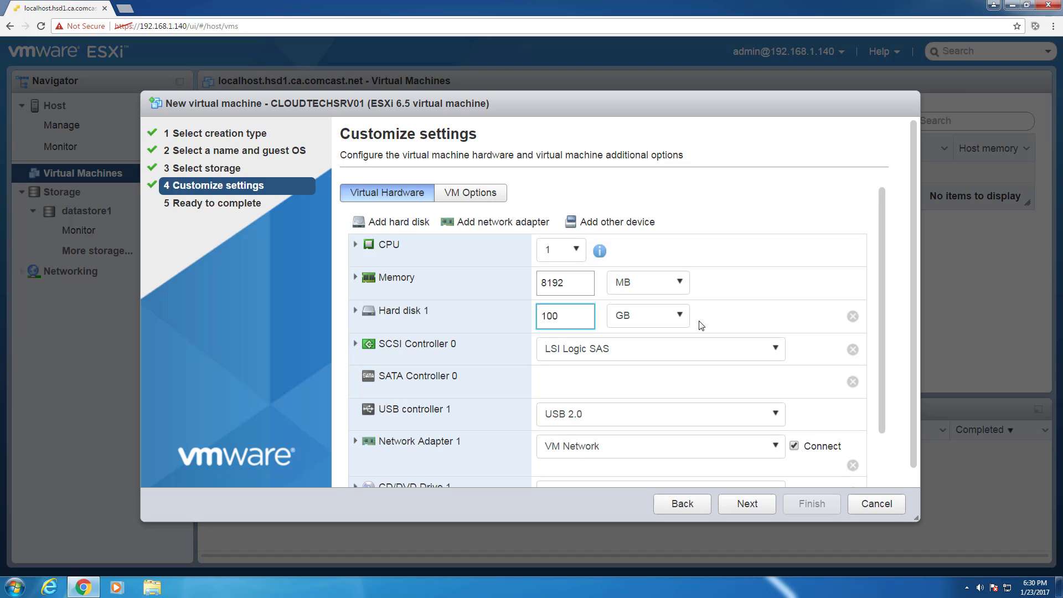
scroll(888, 354, "down", 2)
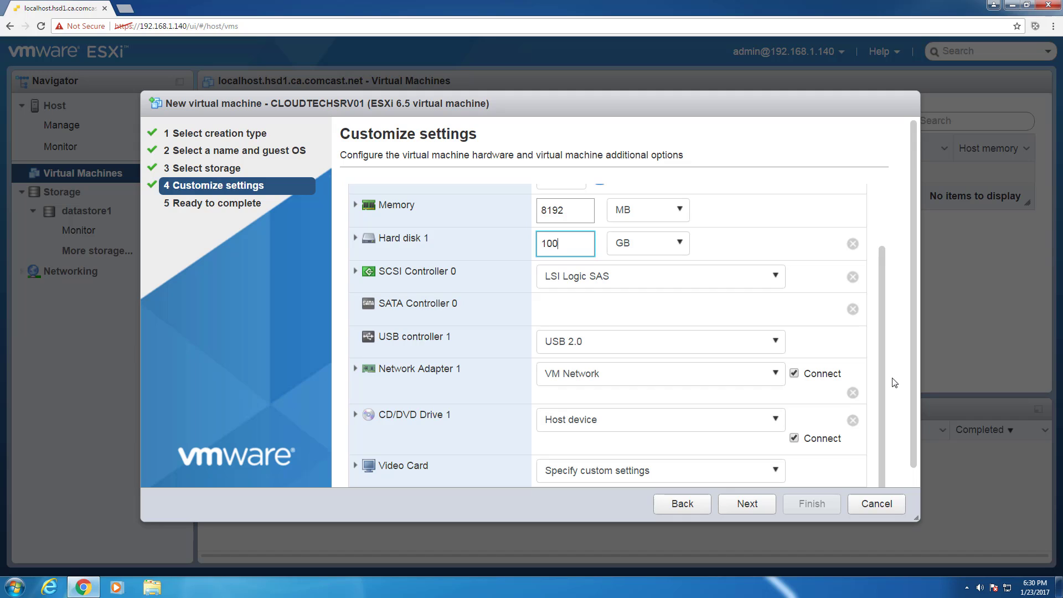
left_click(772, 419)
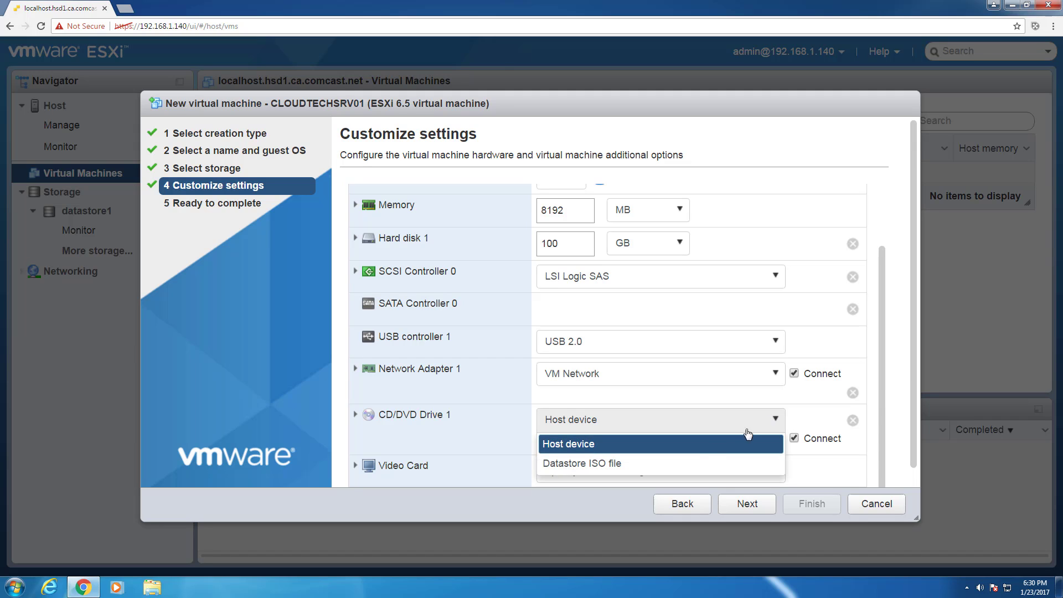
Attach Windows Server 2016 Essentials.ISO from datastore1's ISO's folder to CD/DVD Drive 1.
left_click(639, 462)
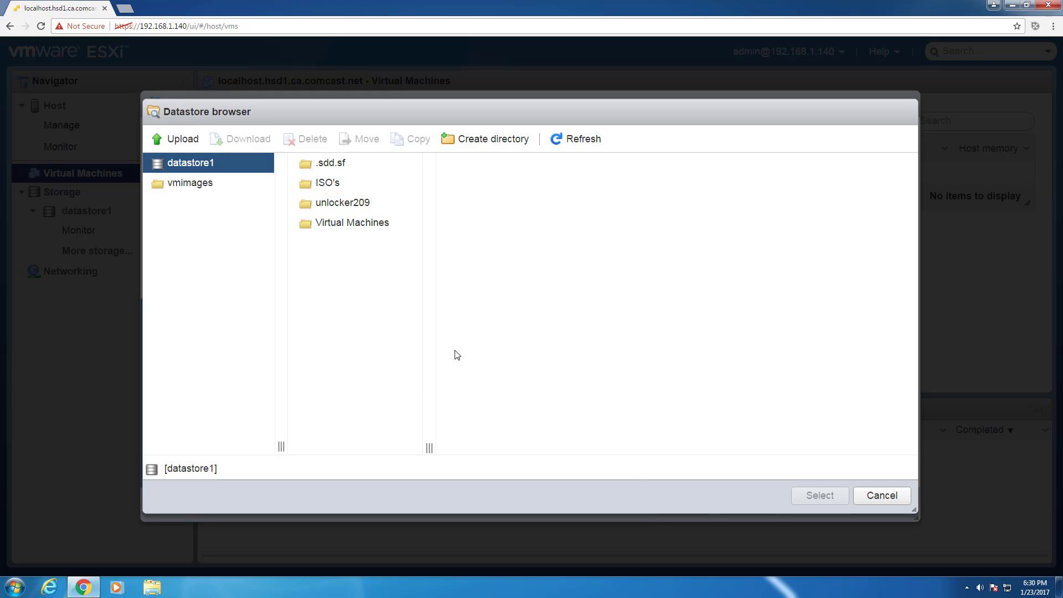
left_click(327, 181)
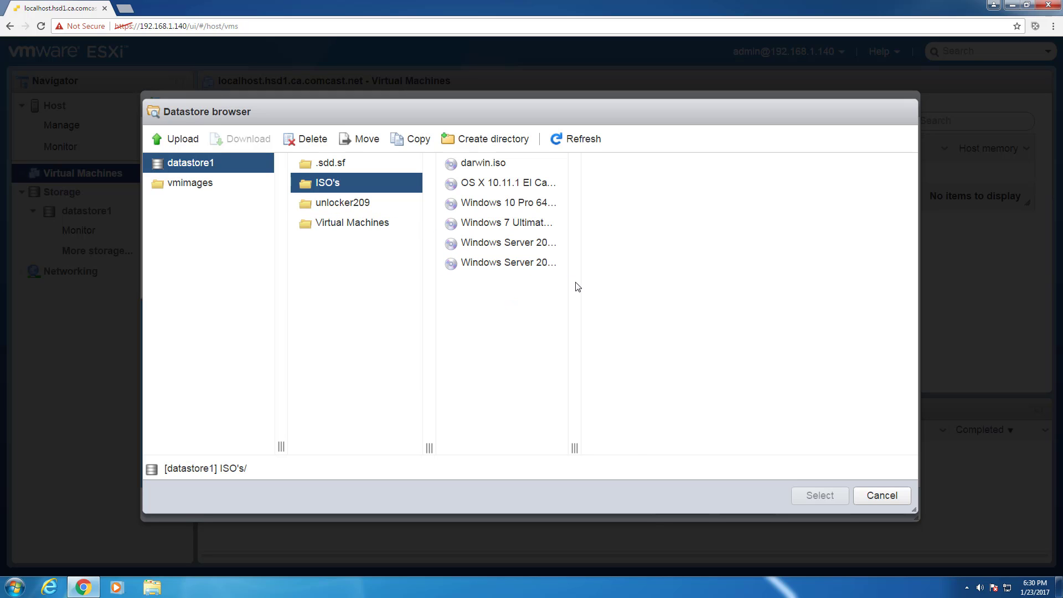
left_click_drag(574, 449, 666, 448)
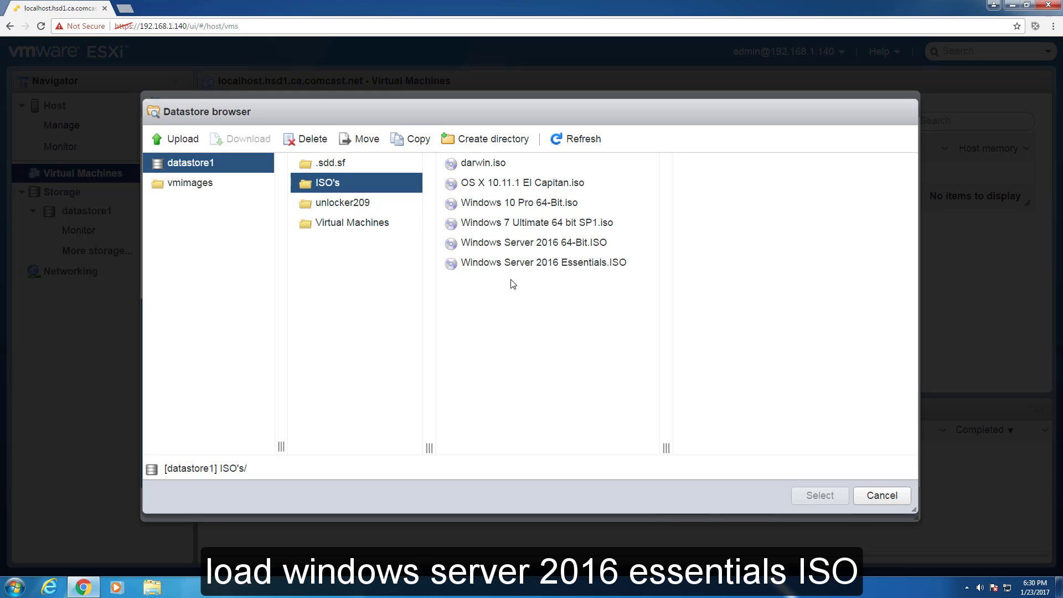
left_click(512, 262)
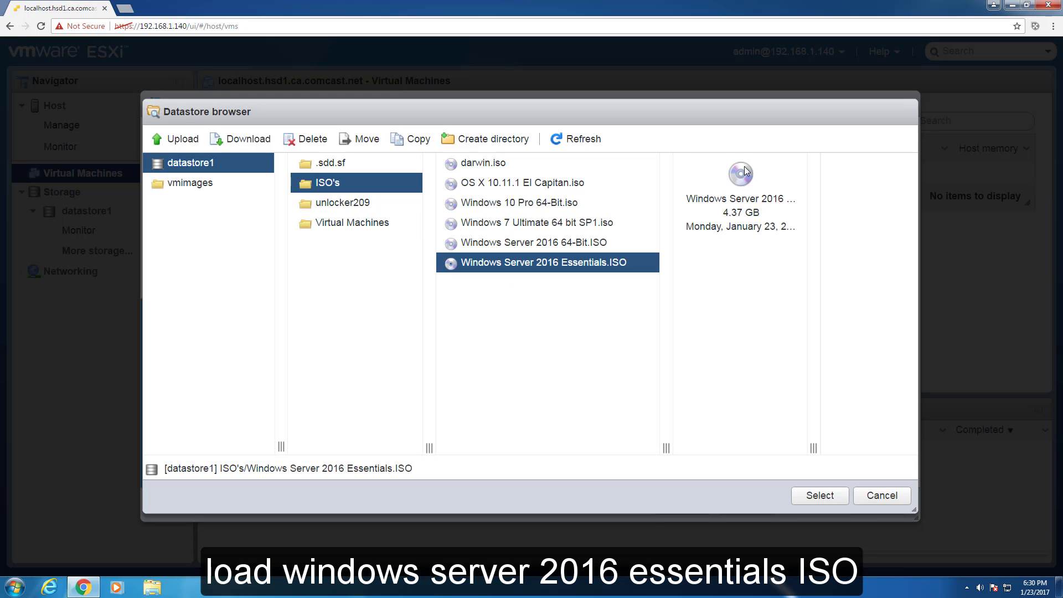
left_click(823, 505)
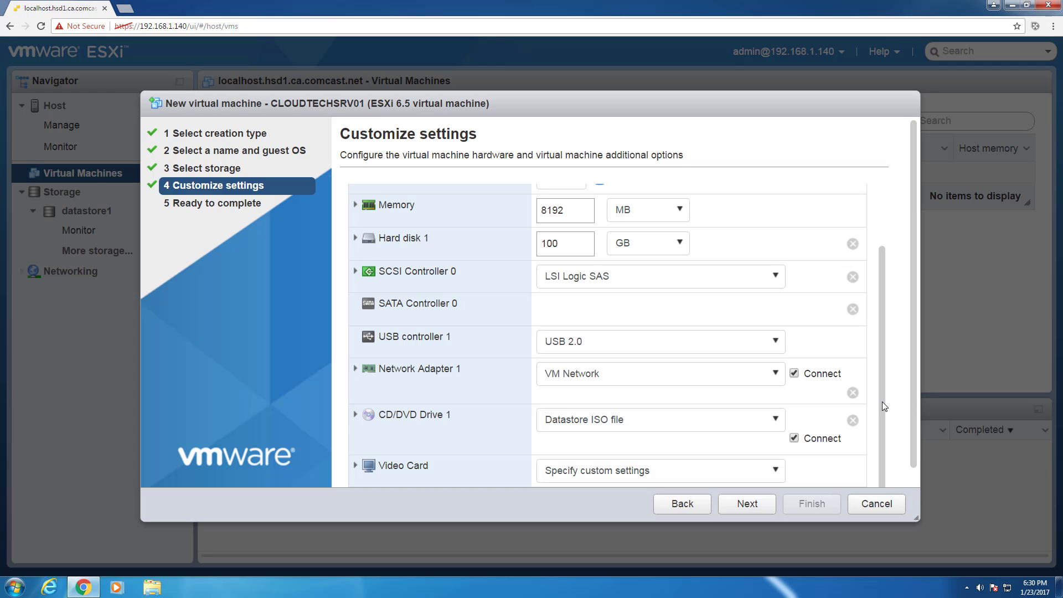
Set the power management standby response to put the guest OS in standby, leaving the VM on.
scroll(879, 332, "up", 2)
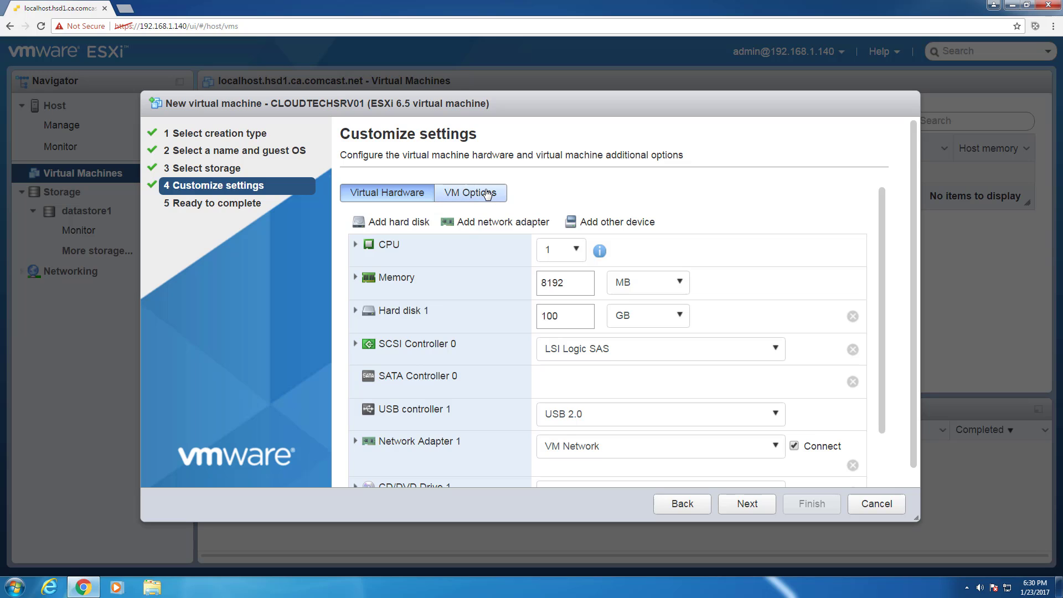
left_click(486, 194)
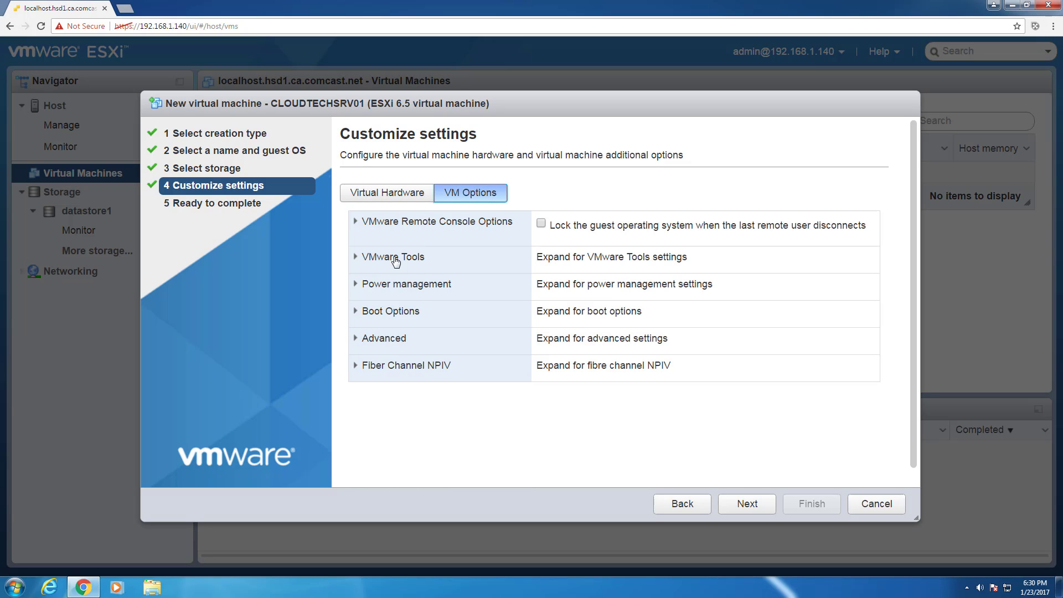
left_click(364, 285)
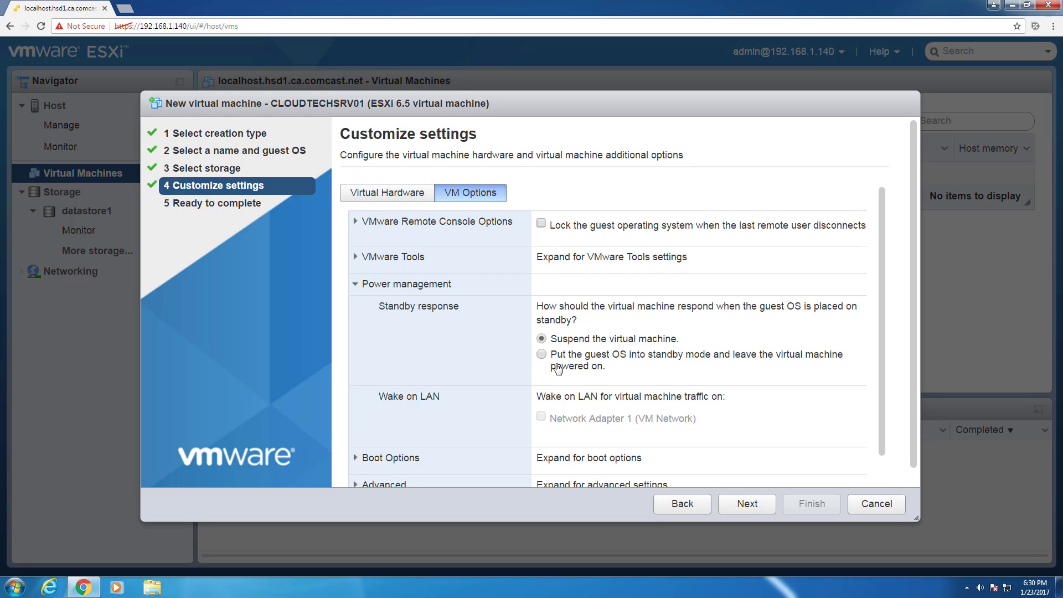
left_click(541, 355)
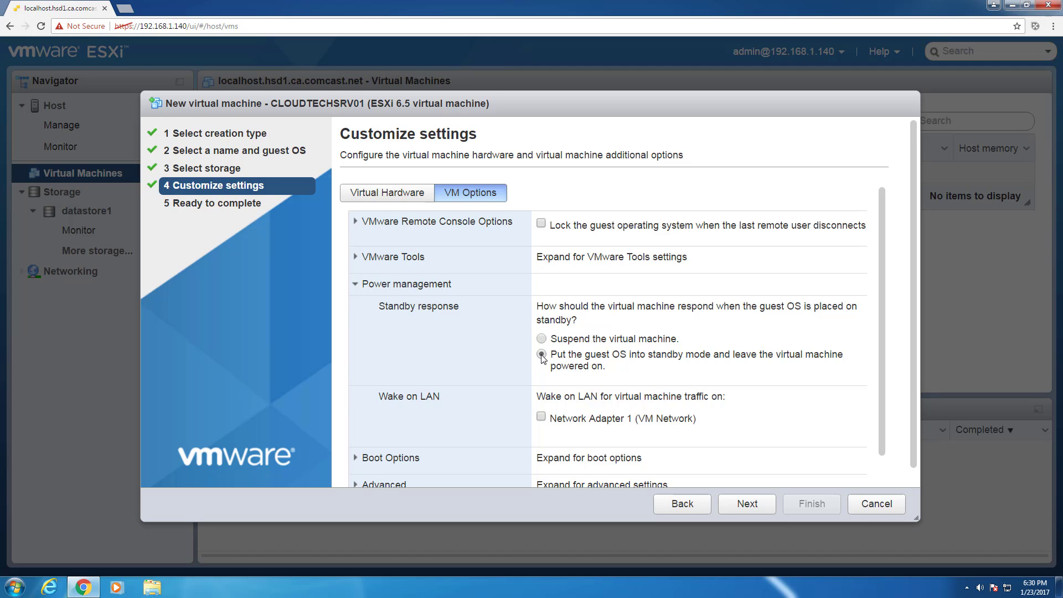
left_click(390, 196)
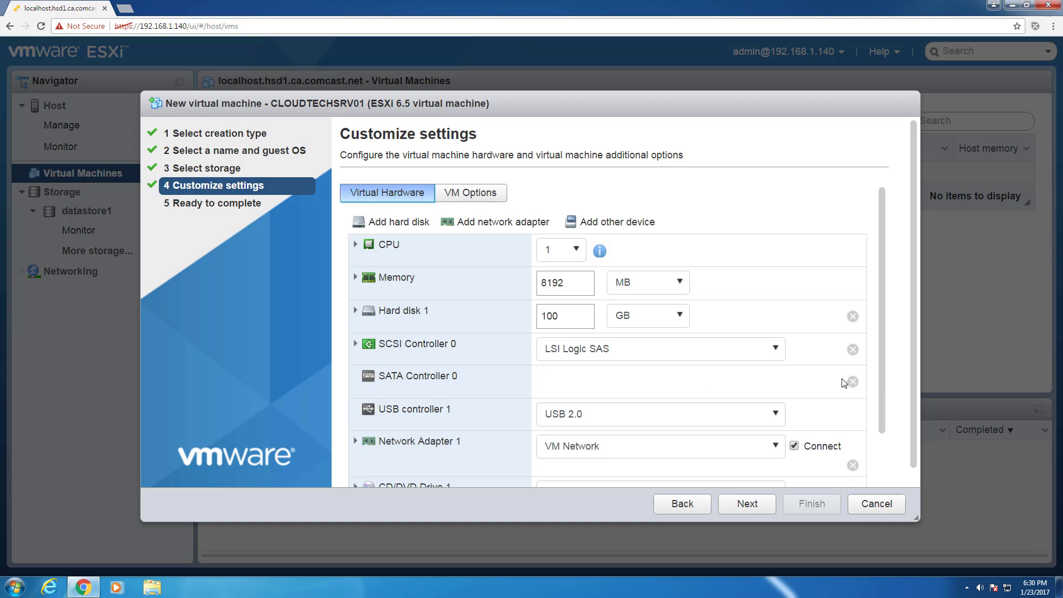
scroll(882, 366, "down", 1)
scroll(883, 367, "down", 1)
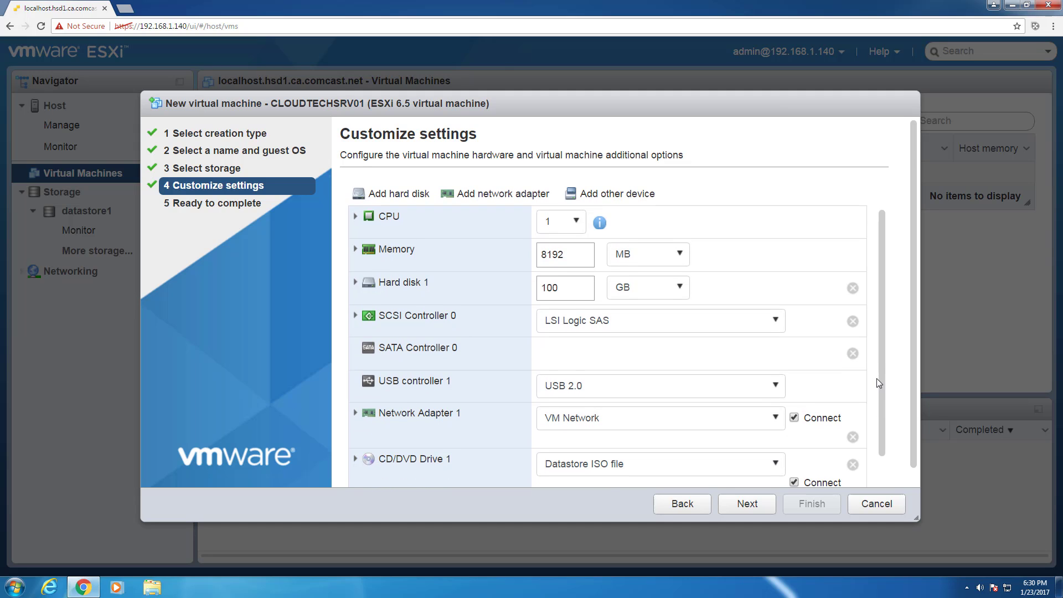
scroll(881, 347, "up", 1)
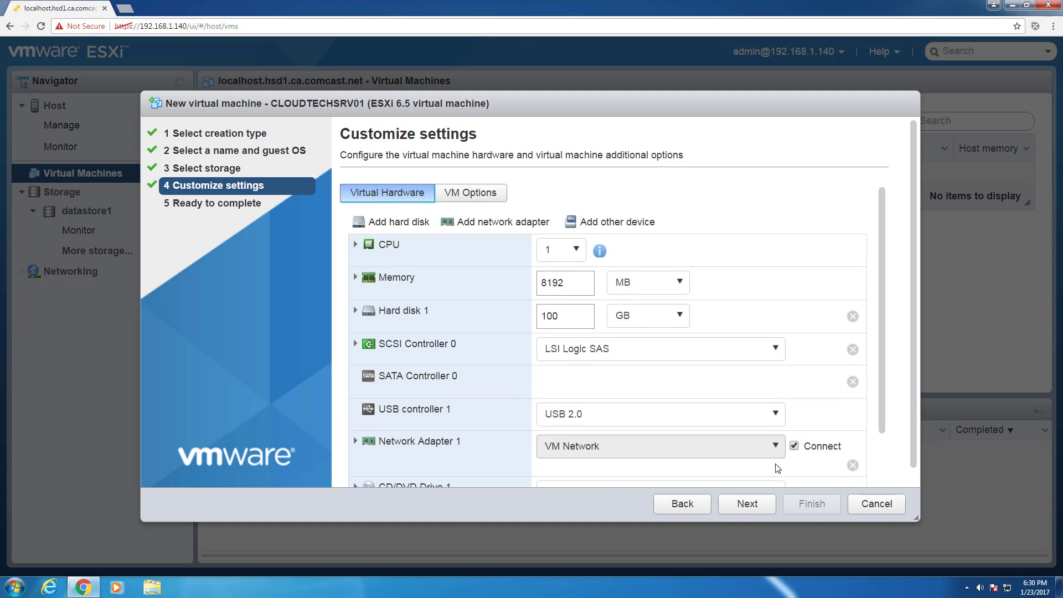
Review the Ready to complete summary, finish creating CLOUDTECHSRV01, and open its page.
left_click(752, 505)
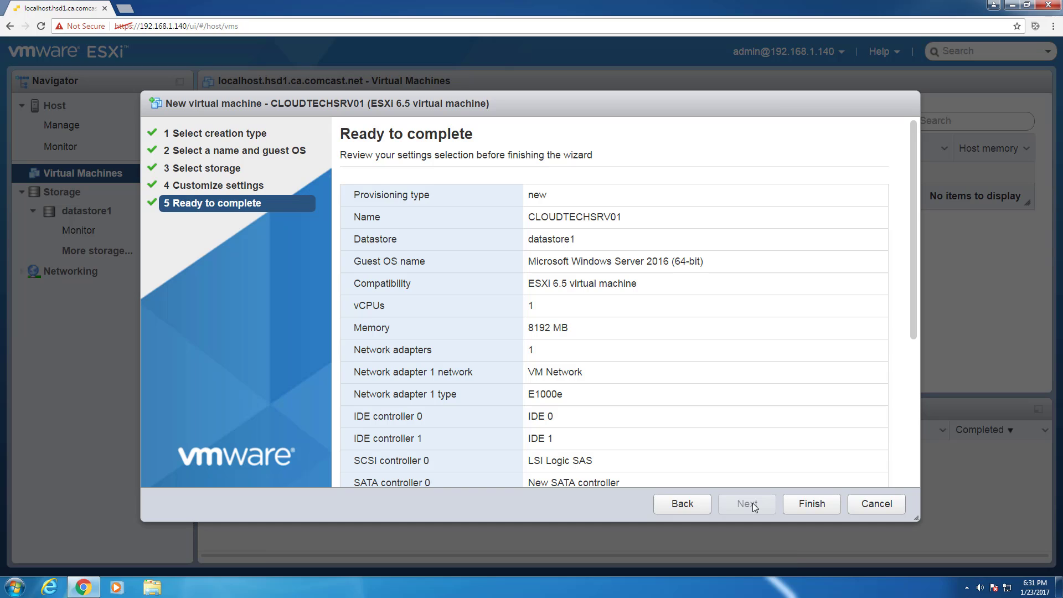
left_click_drag(915, 291, 906, 467)
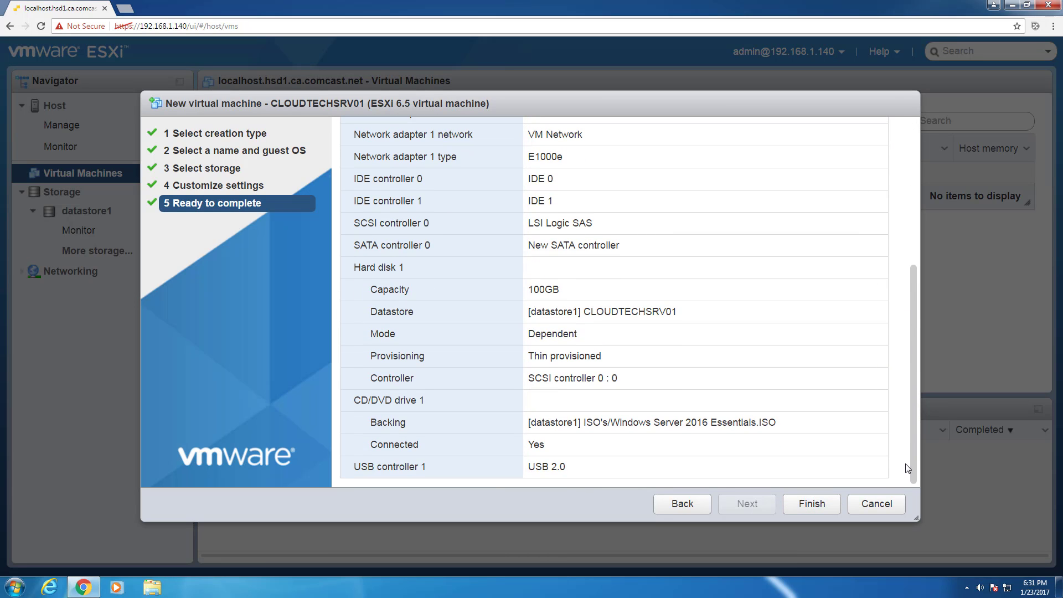
left_click(811, 503)
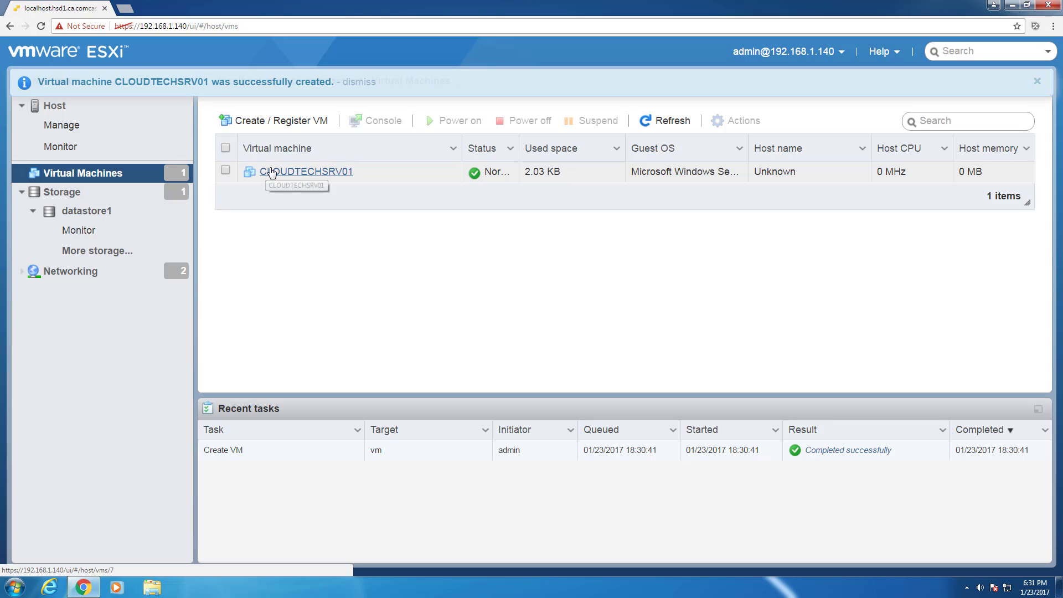
left_click(299, 172)
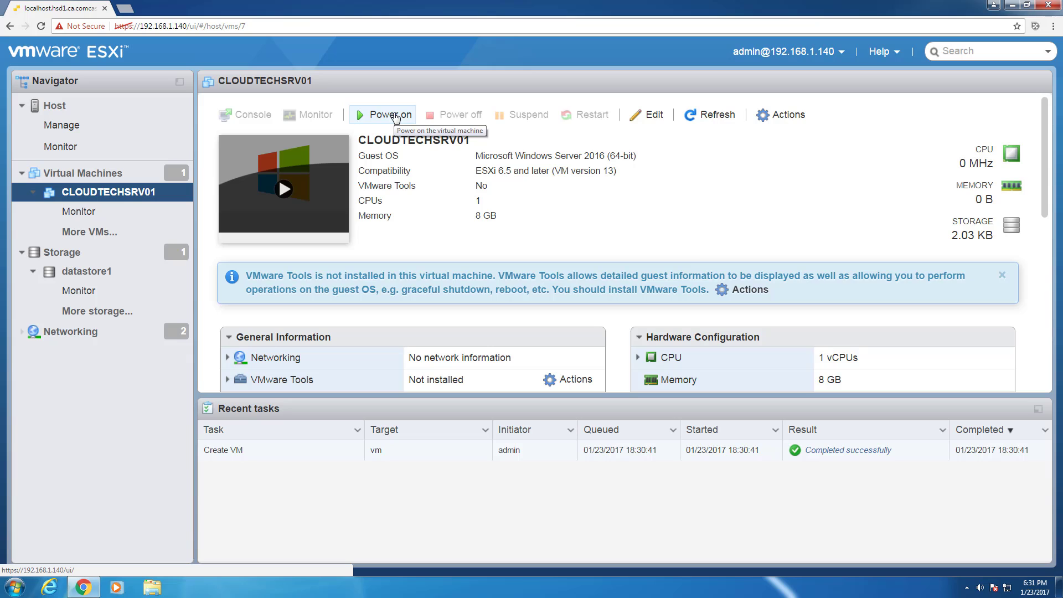
Power on CLOUDTECHSRV01 and launch its remote console from the thumbnail's Console menu.
left_click(394, 116)
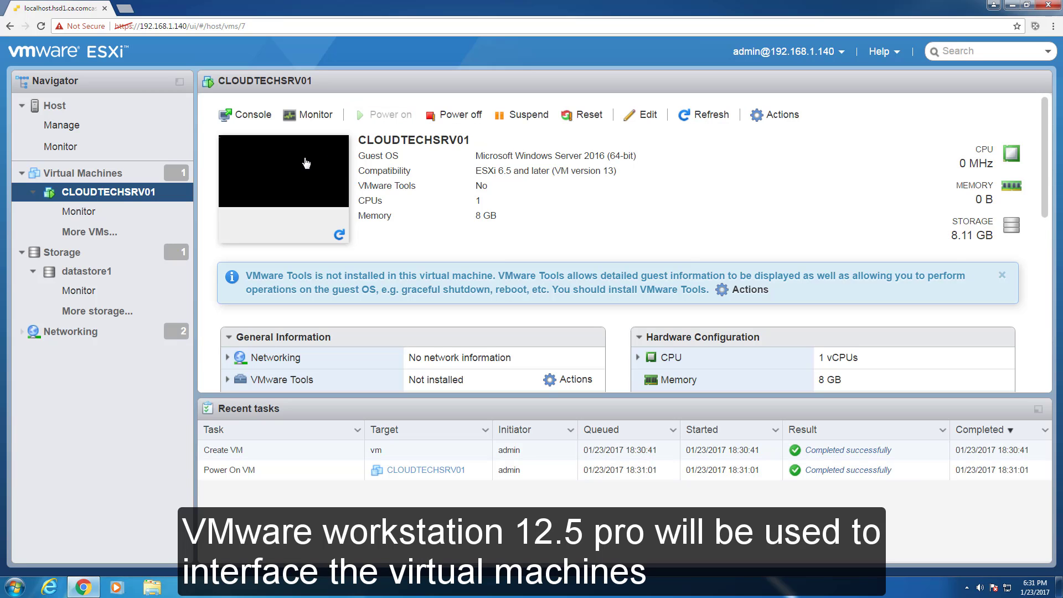
right_click(305, 162)
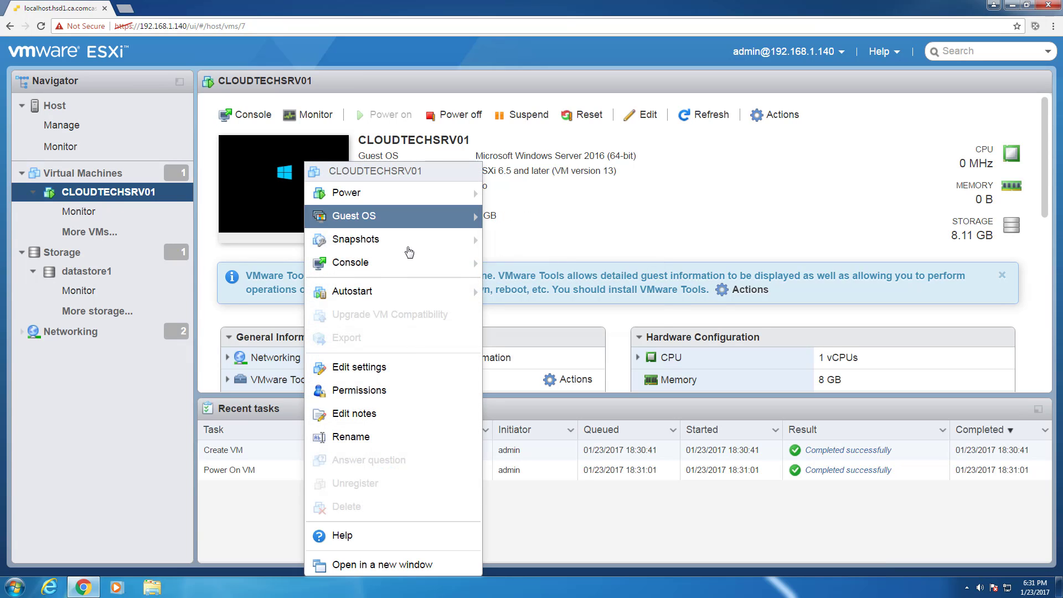
mouse_move(420, 262)
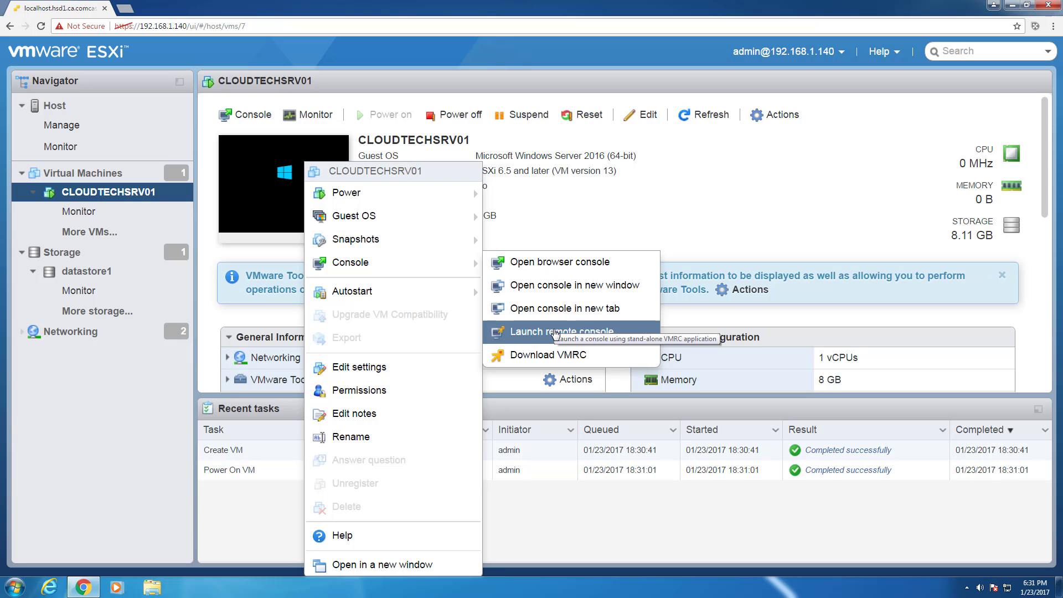
left_click(555, 332)
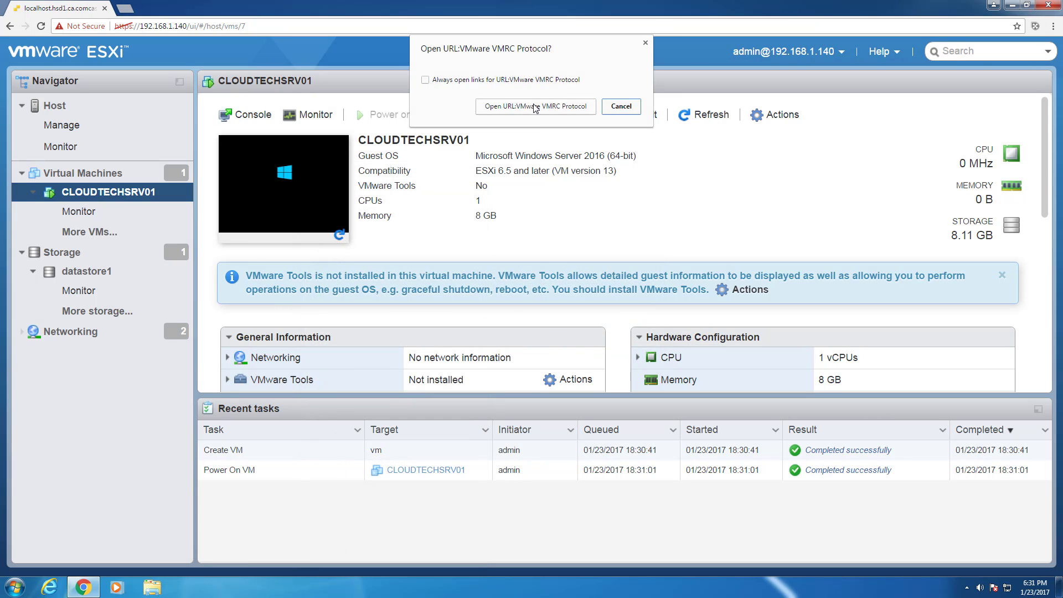
Open the VMRC link, open CLOUDTECHSRV01 from the Library, and hide the Library pane.
left_click(535, 106)
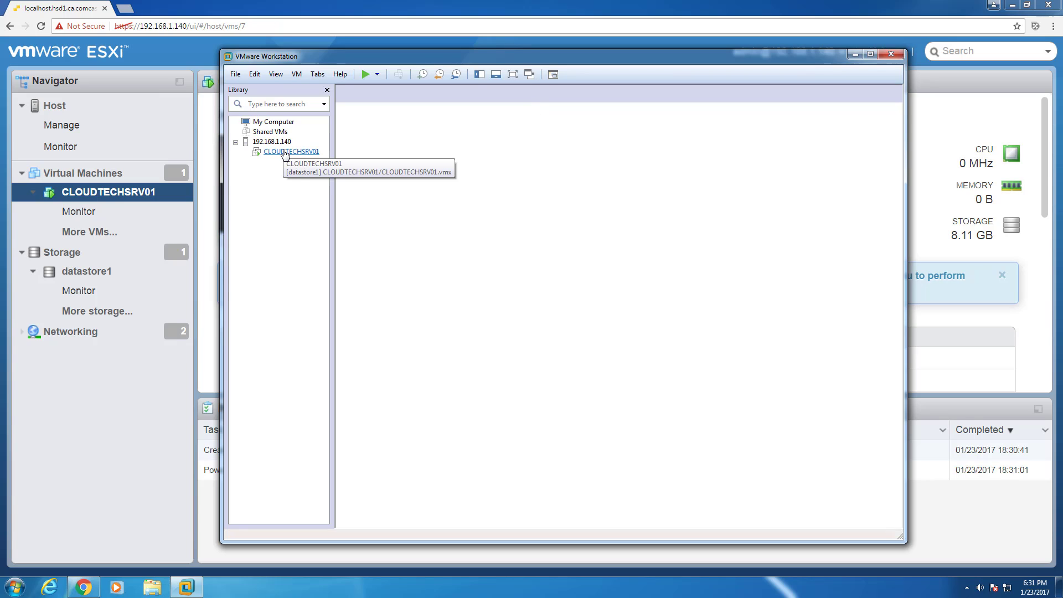
left_click(285, 153)
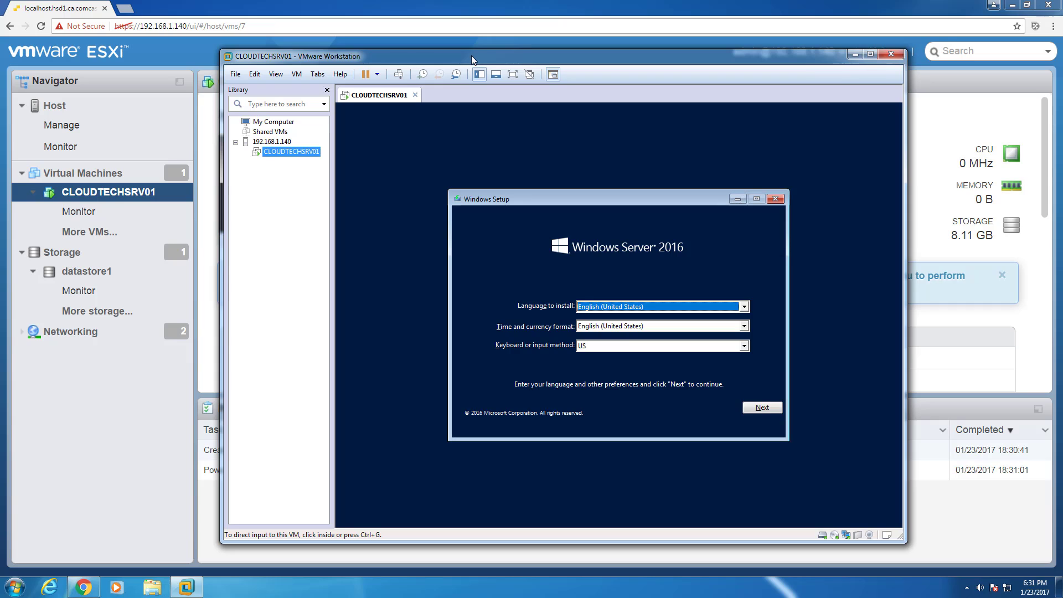
left_click(327, 92)
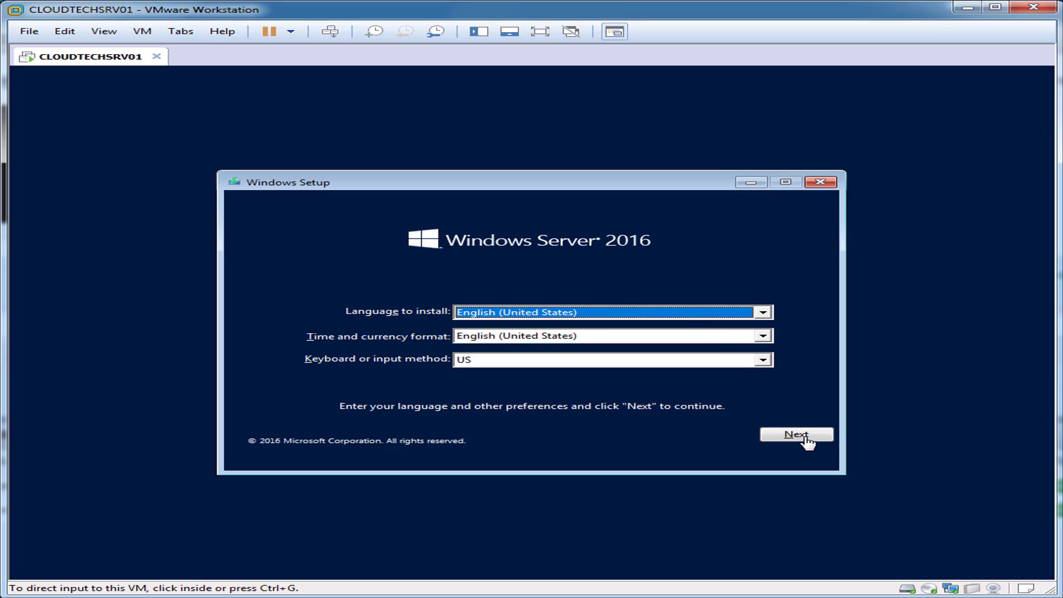
Accept the default language and keyboard settings and start the Windows Server installation.
left_click(656, 409)
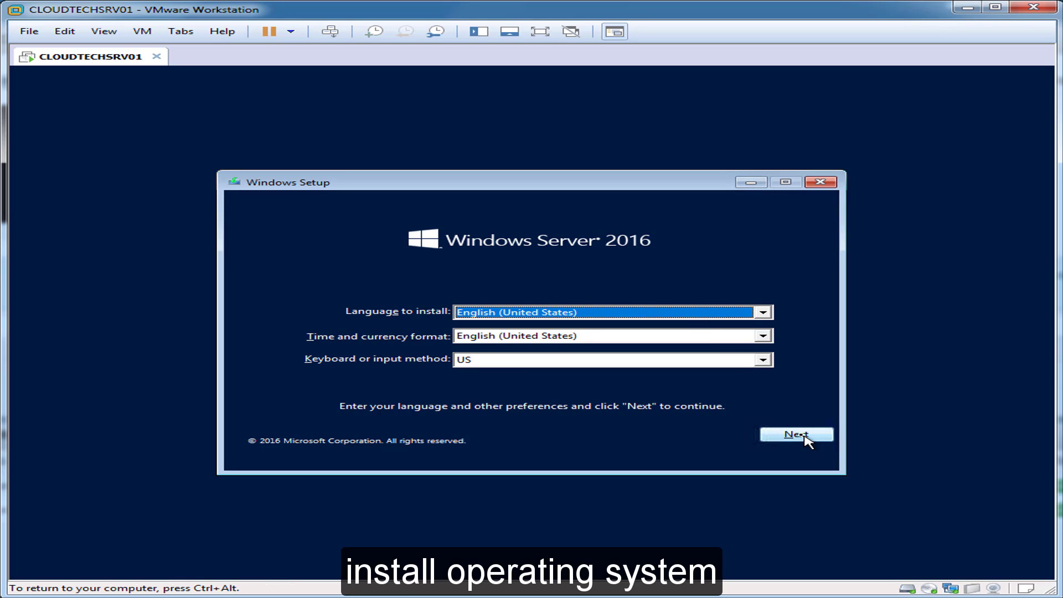
left_click(801, 434)
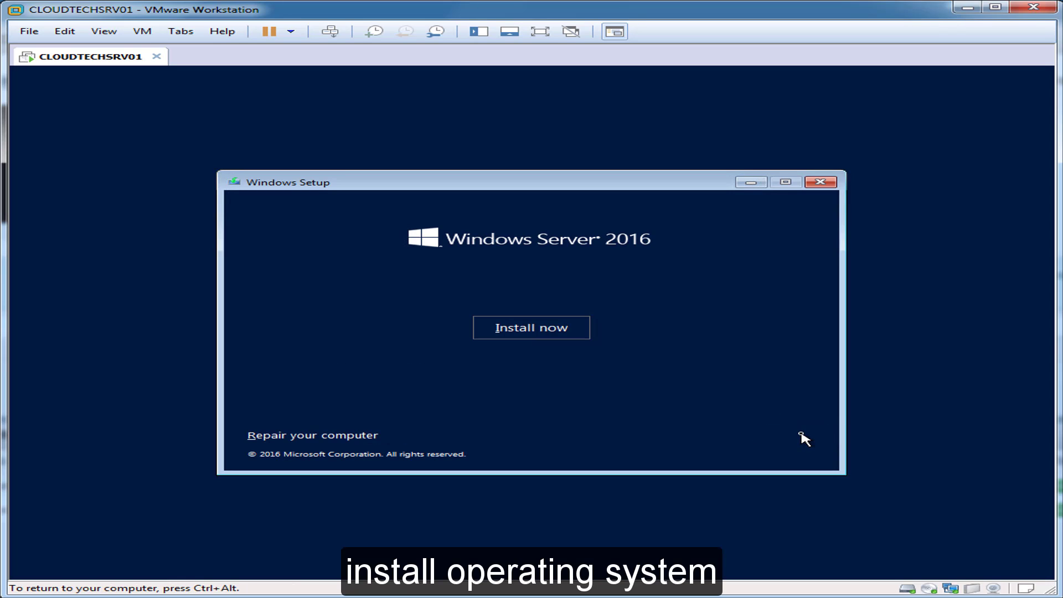
left_click(568, 334)
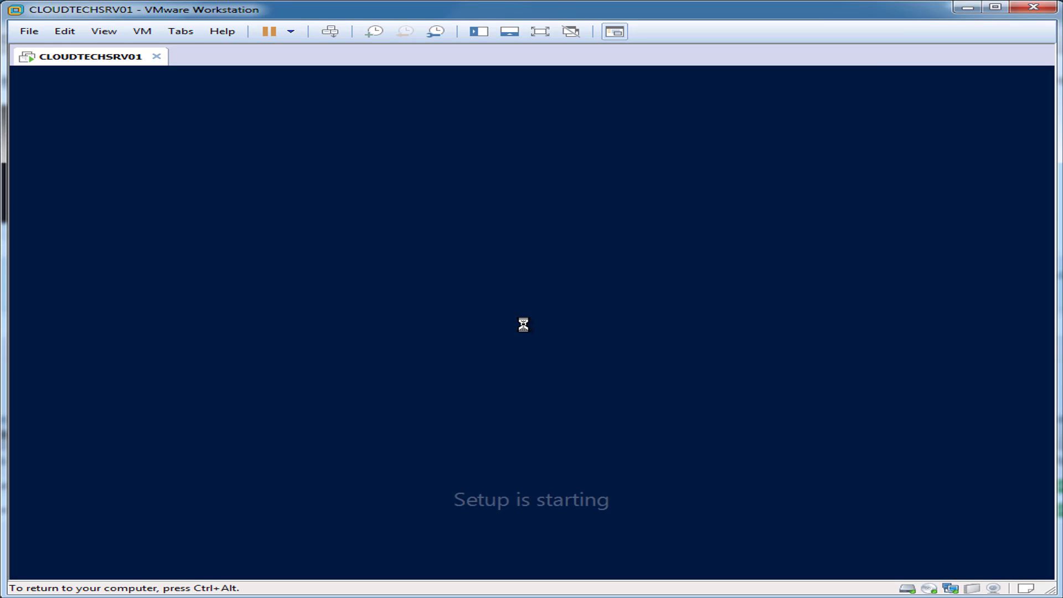
Paste in the product key and accept the license terms.
key("ctrl+alt")
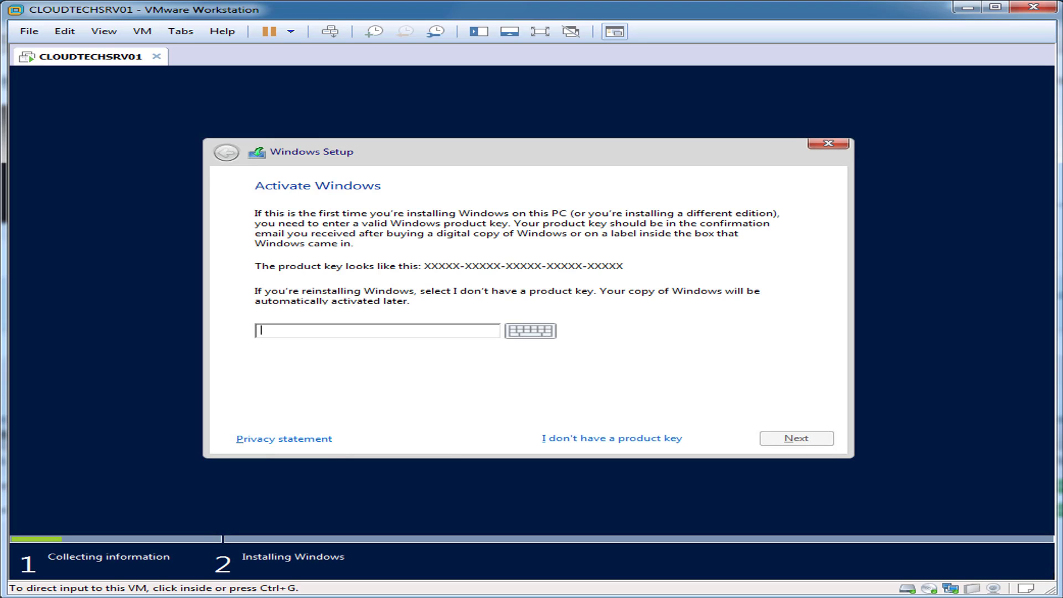
key("ctrl+v")
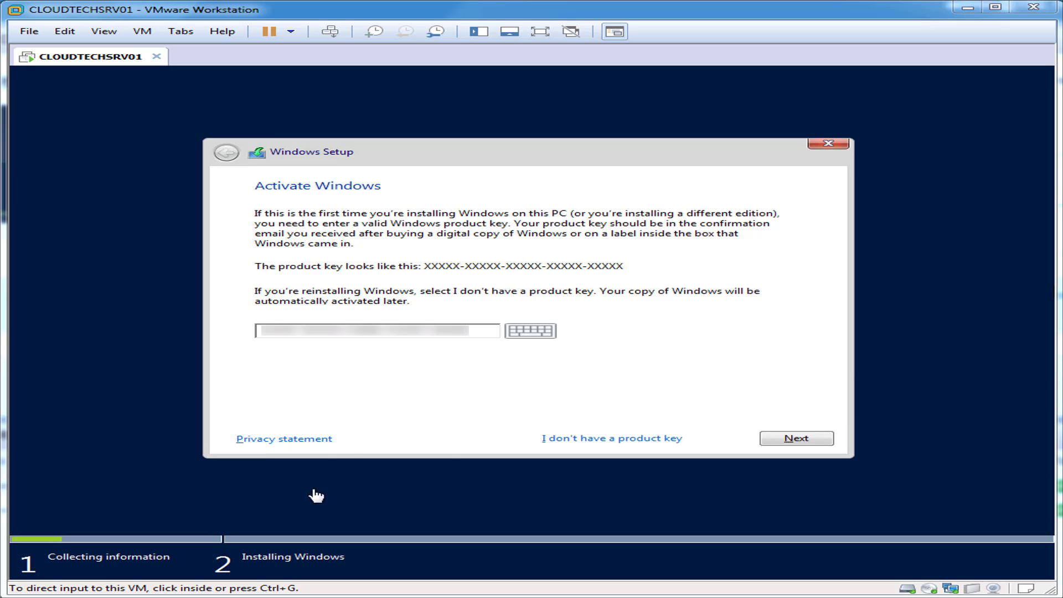
left_click(271, 335)
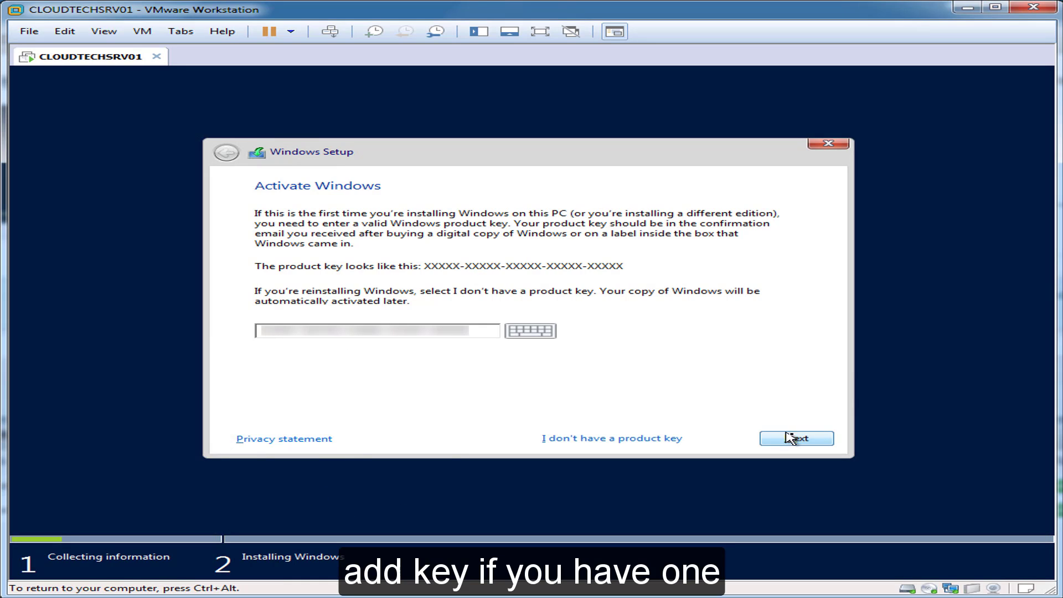
left_click(808, 437)
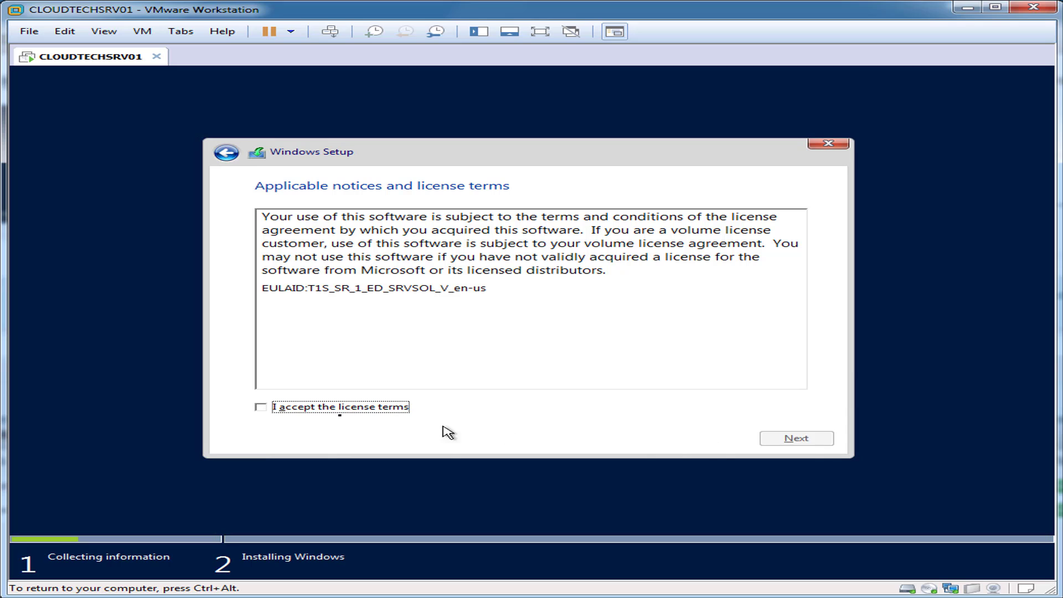
left_click(276, 409)
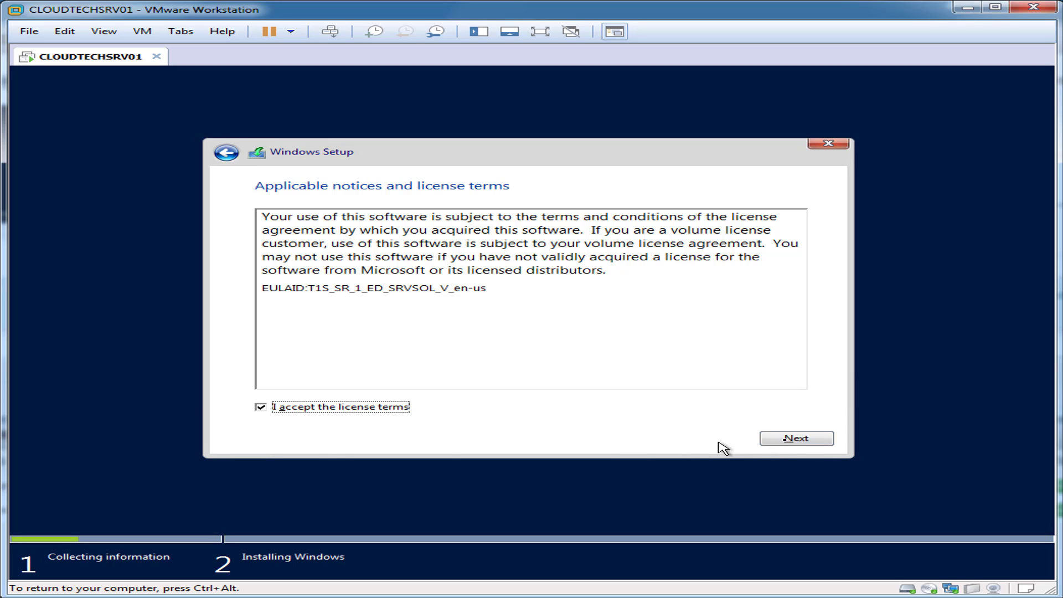
Do a custom clean install onto Drive 0's unallocated space, then restart the guest.
left_click(797, 439)
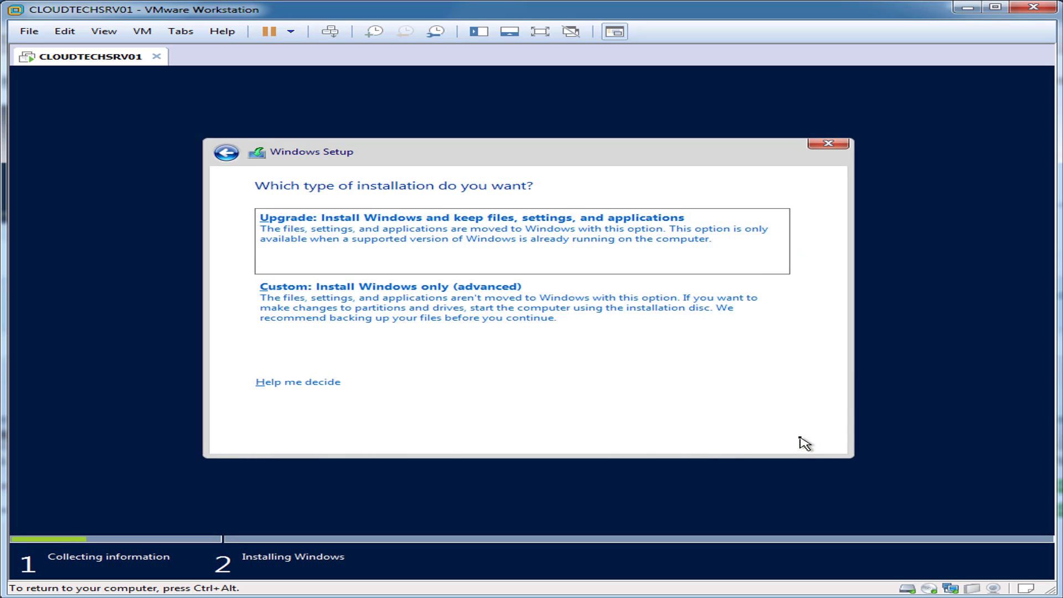
left_click(534, 325)
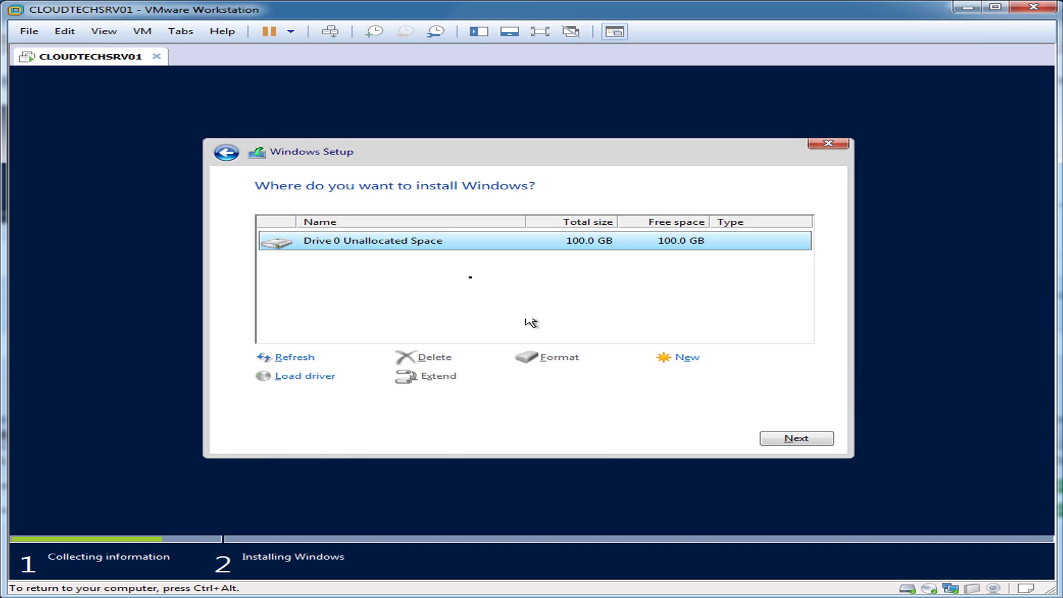
left_click(794, 439)
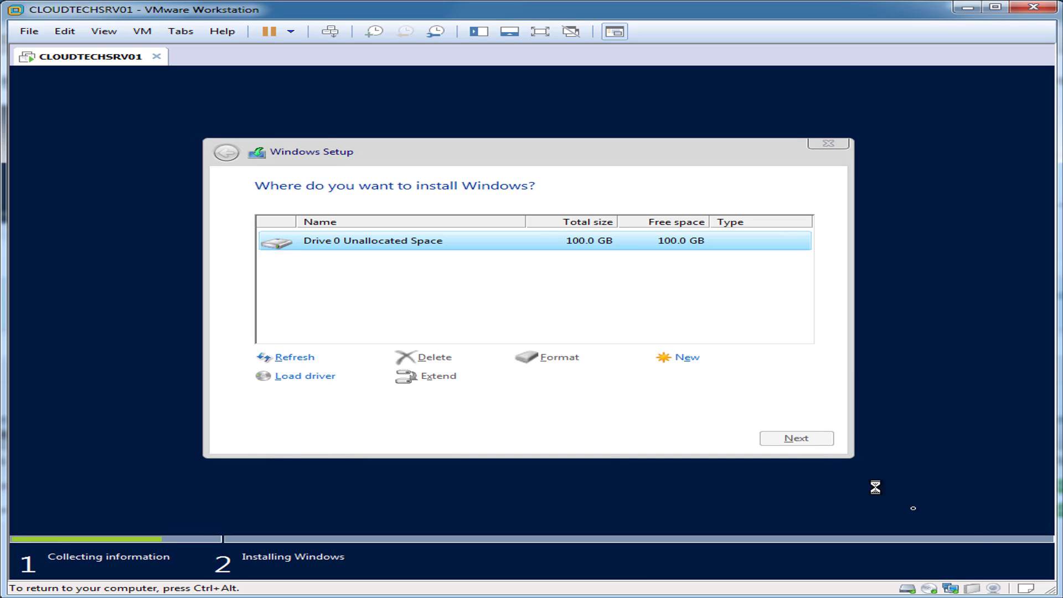
key("ctrl+alt")
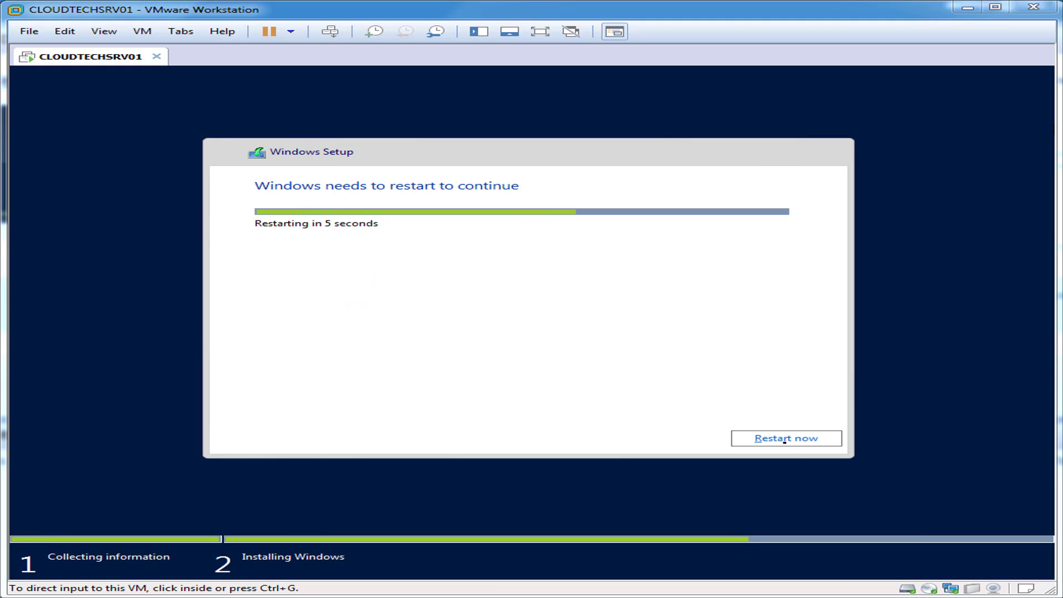
left_click(786, 438)
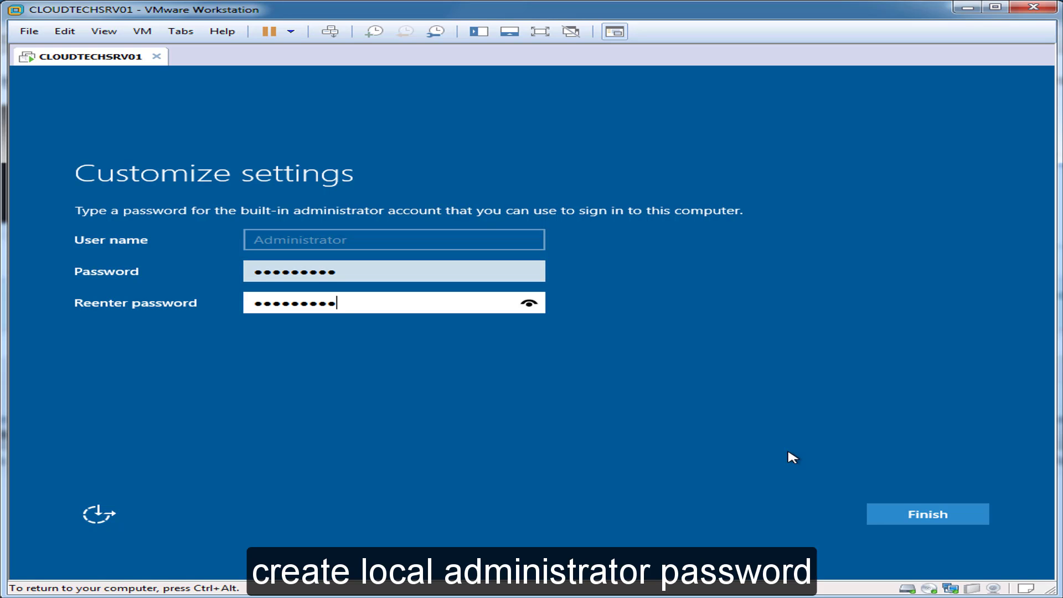
Finish the Administrator password setup and sign in using Send Ctrl+Alt+Del.
left_click(952, 516)
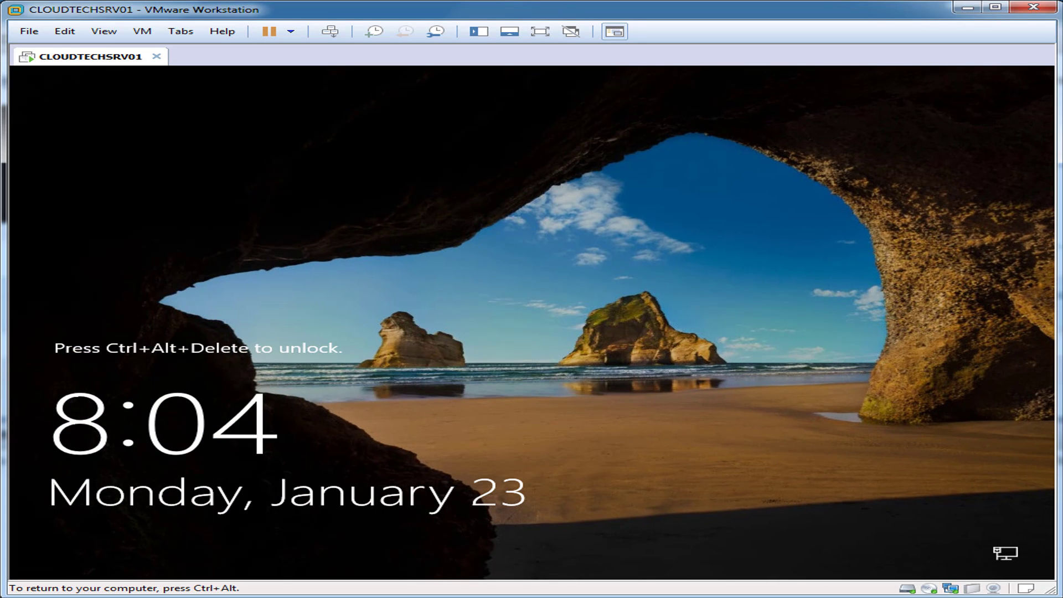
key("alt+m")
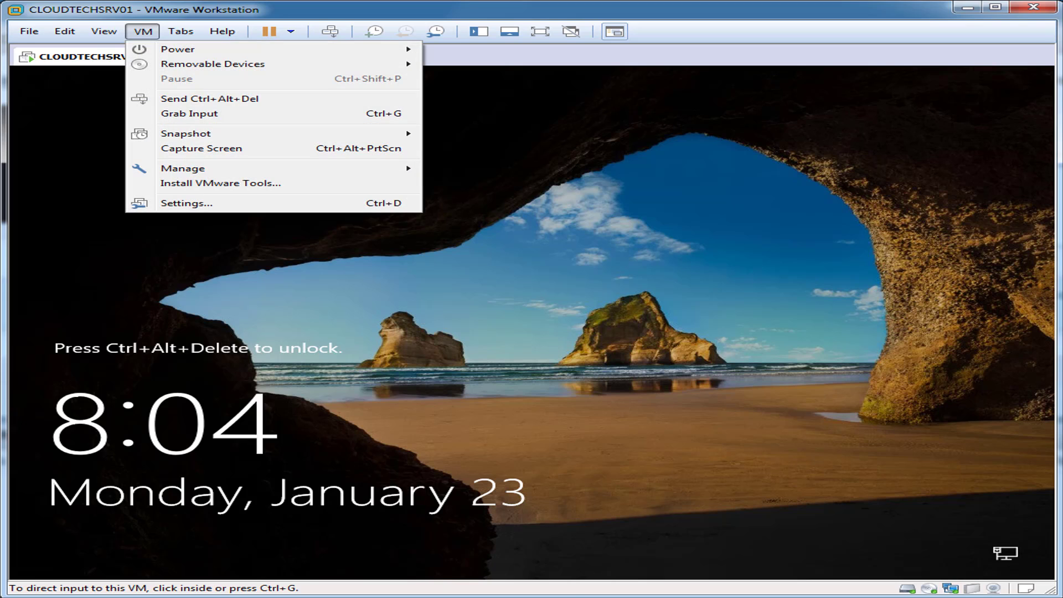
left_click(155, 97)
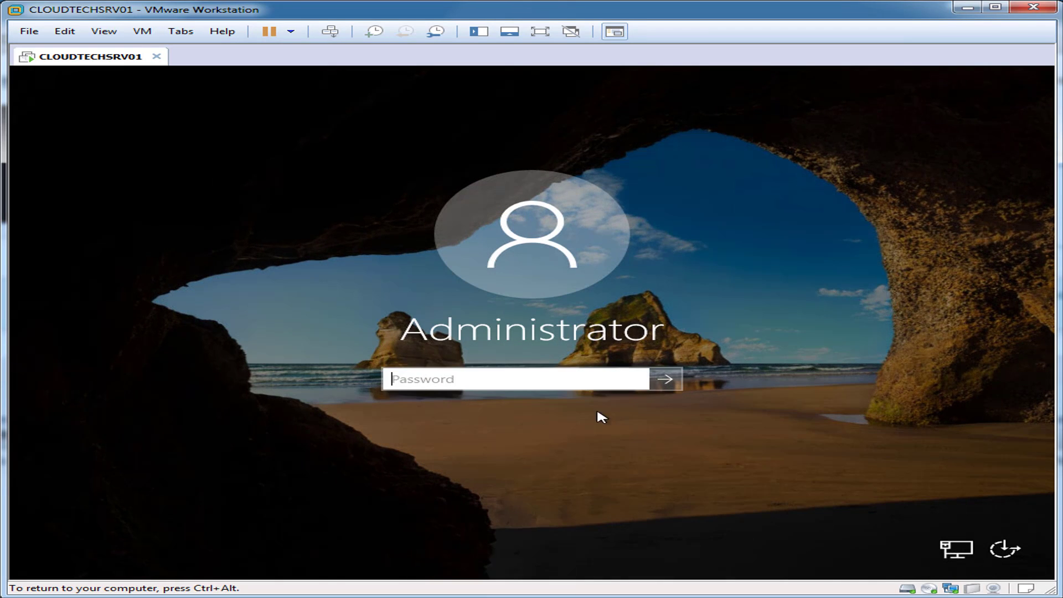
type("**********")
key("Return")
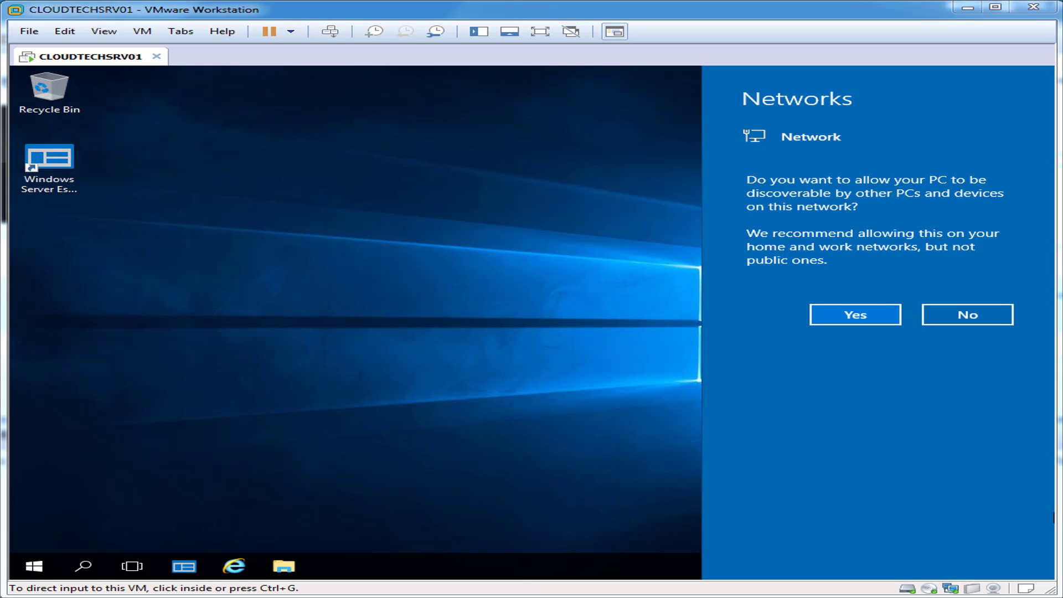
Allow the server to be discoverable on the network.
left_click(889, 312)
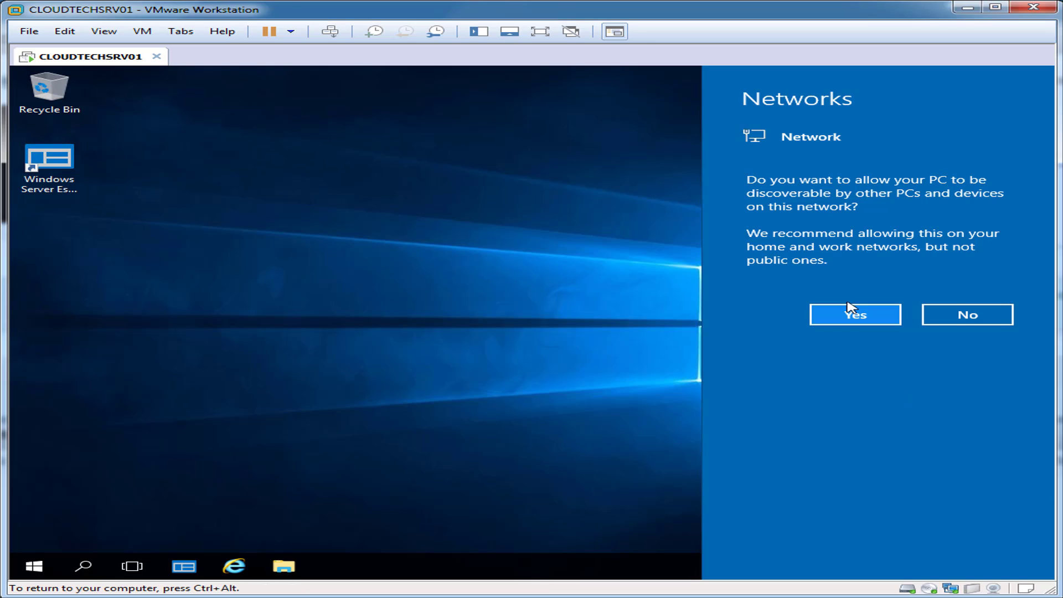
left_click(890, 316)
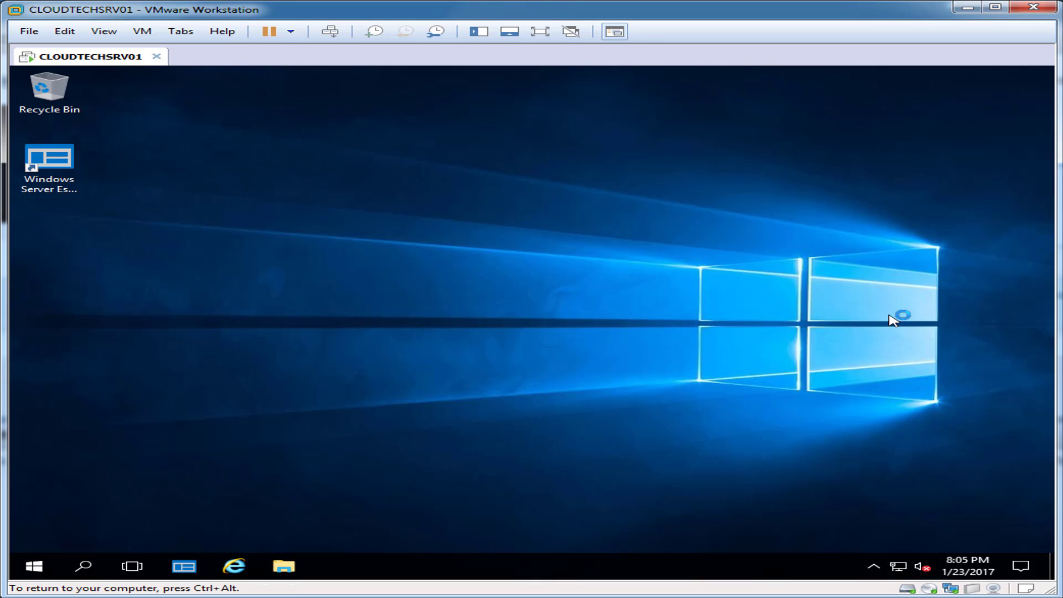
key("ctrl+alt")
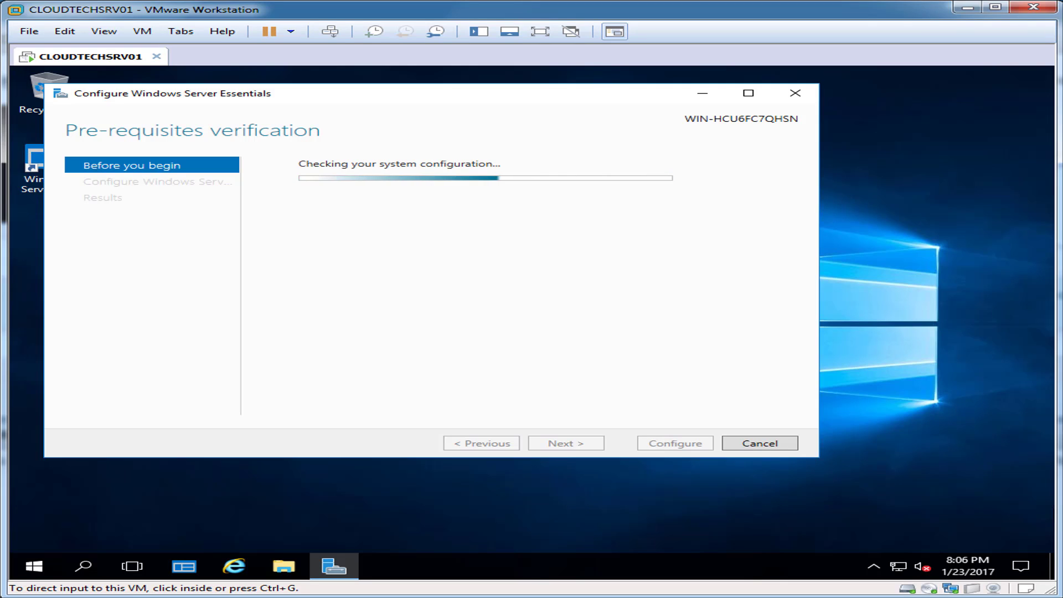
Move past the Essentials wizard's introduction and accept the time settings.
left_click(821, 505)
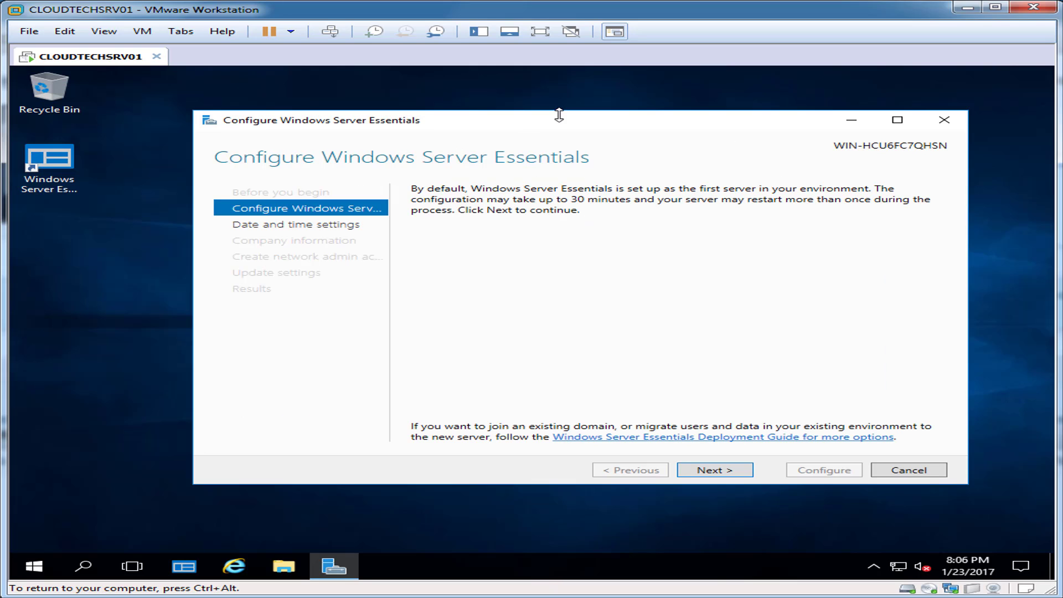
left_click_drag(550, 123, 510, 123)
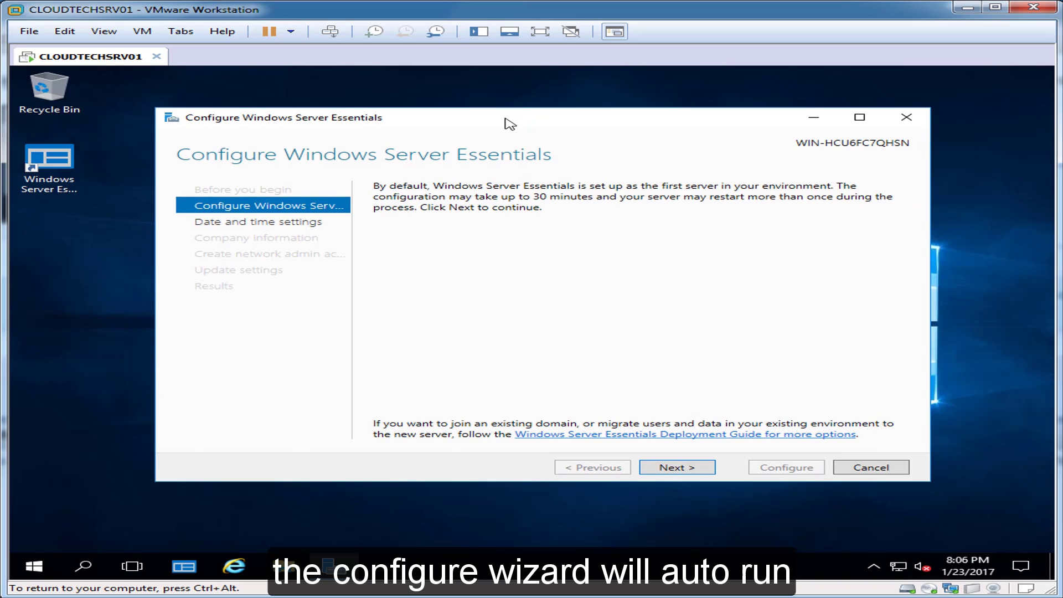
left_click(702, 471)
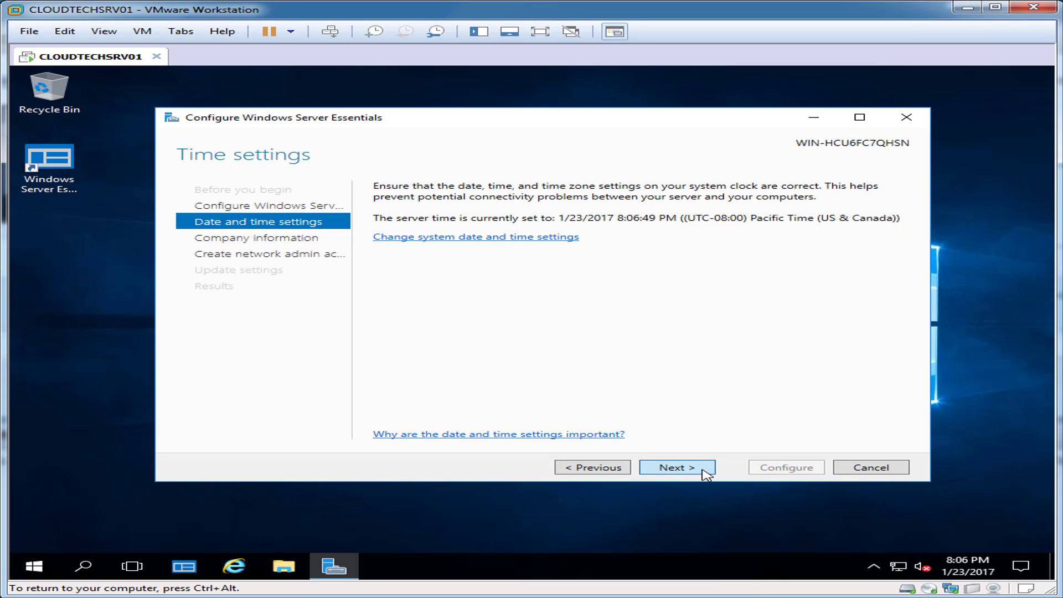
left_click(705, 472)
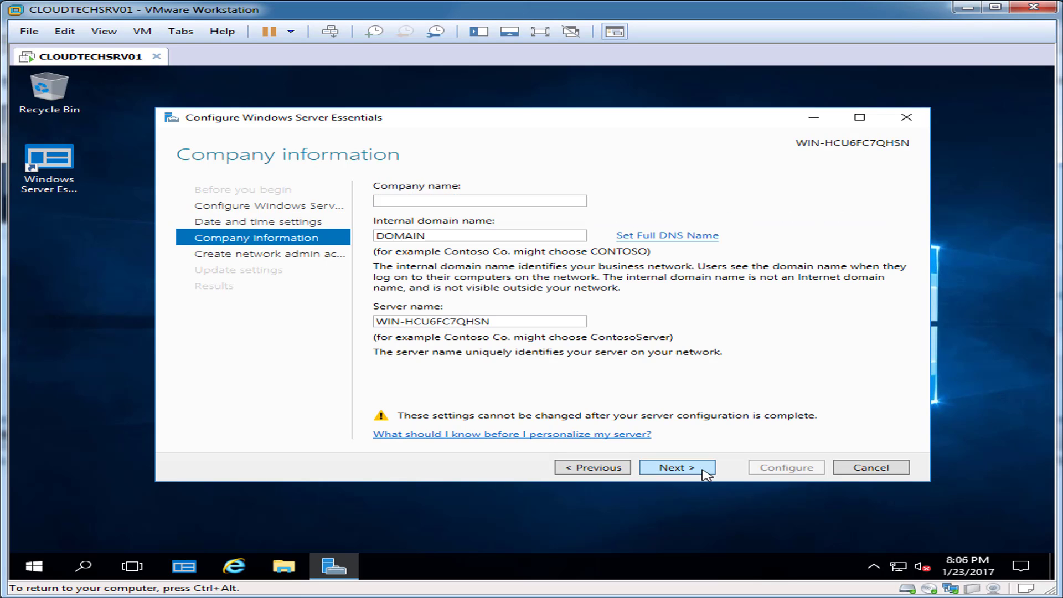
Set company name CLOUDTECHNEXUS and server name CLOUDTECHSRV01, then continue.
left_click(520, 200)
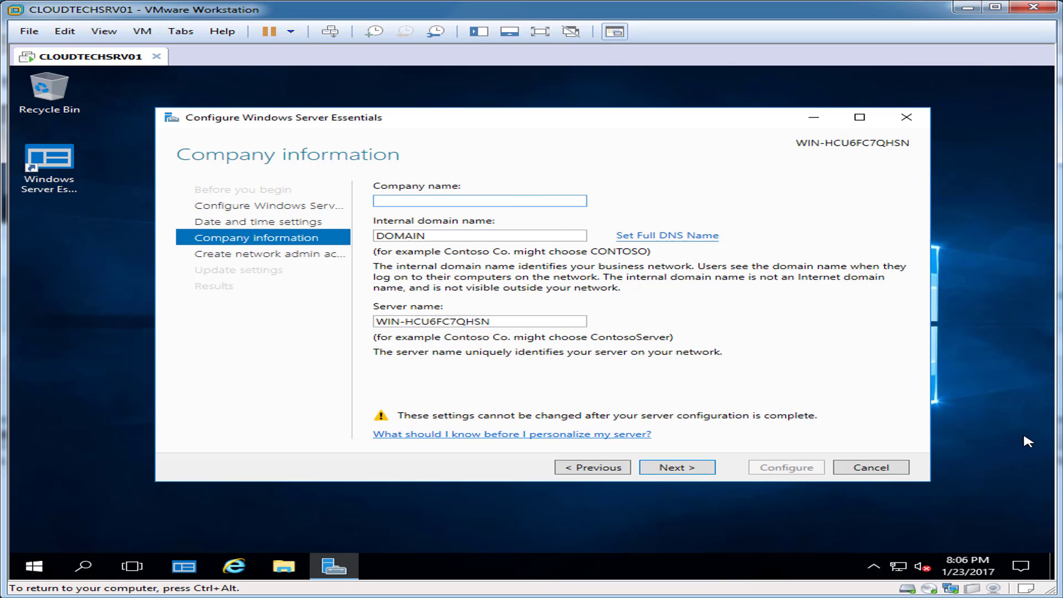
type("CLOUDTECHNEXUS")
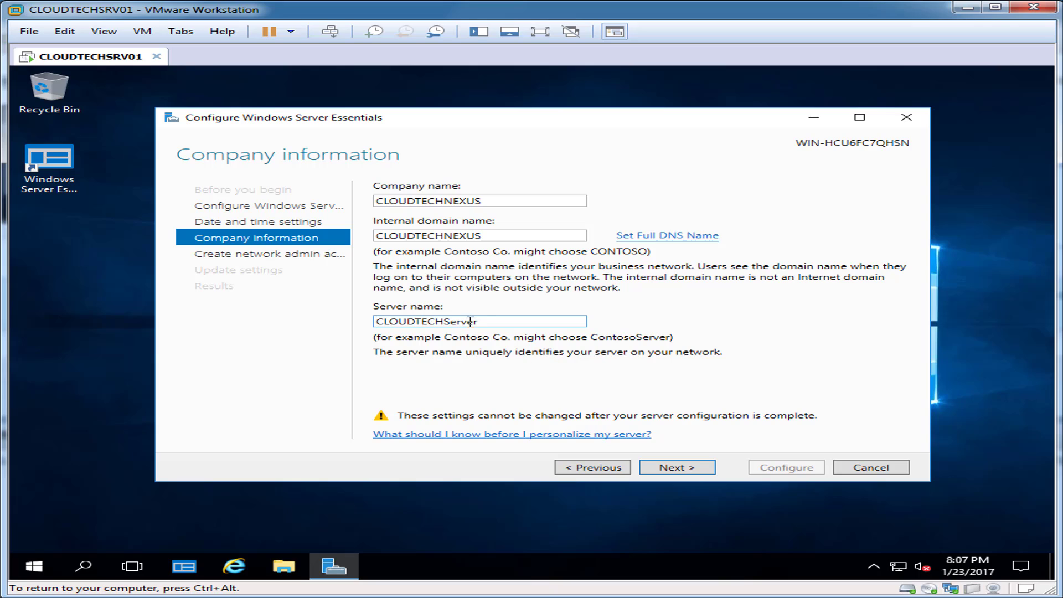
left_click_drag(486, 321, 448, 321)
type("SRV01")
left_click(684, 470)
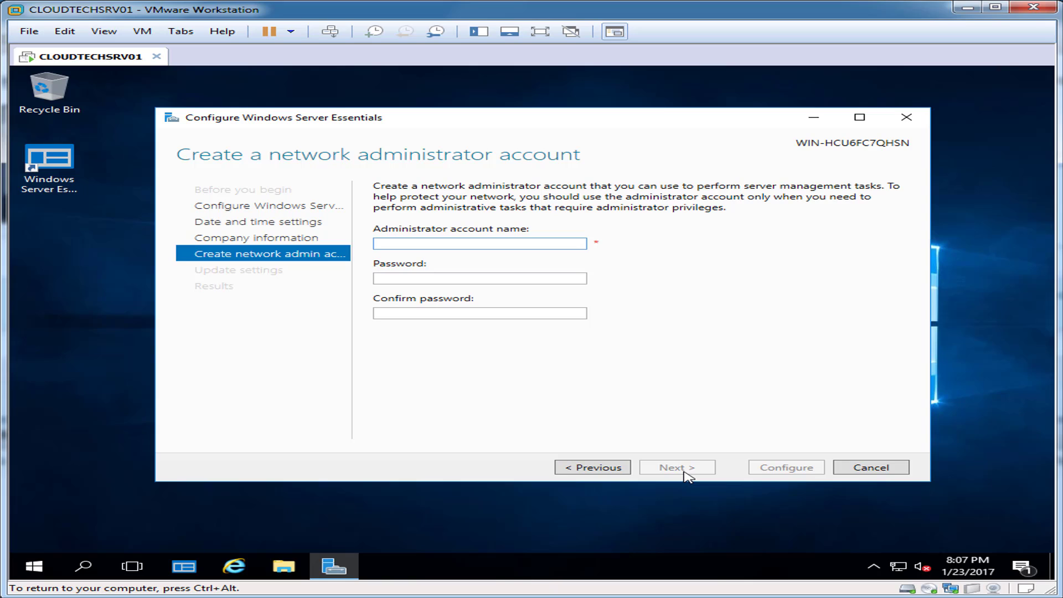
Create network administrator account 'admin' with its password entered and confirmed.
type("admin")
key("Tab")
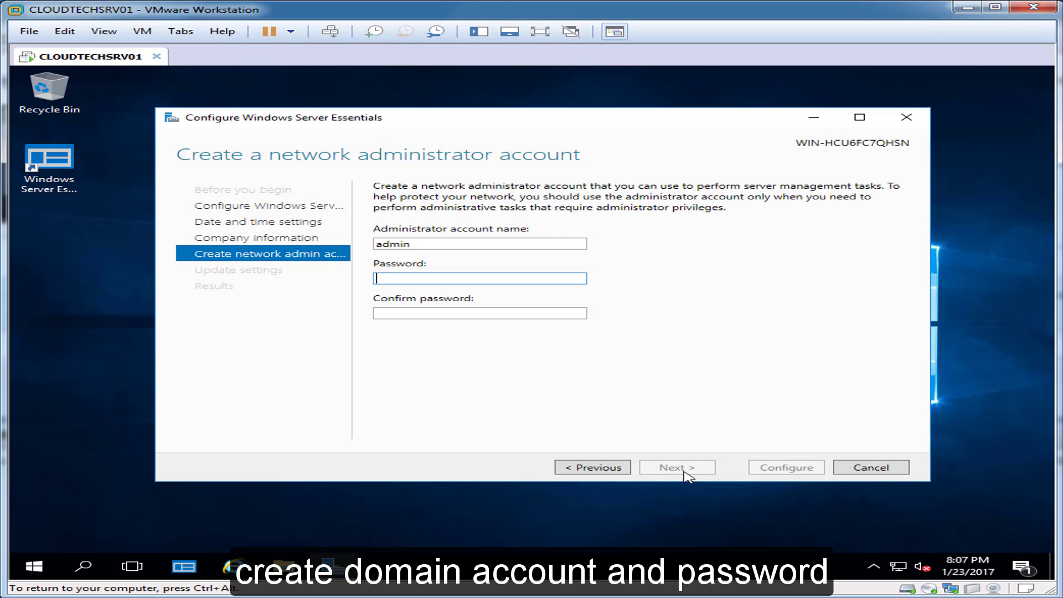
type("**********")
key("Tab")
type("**********")
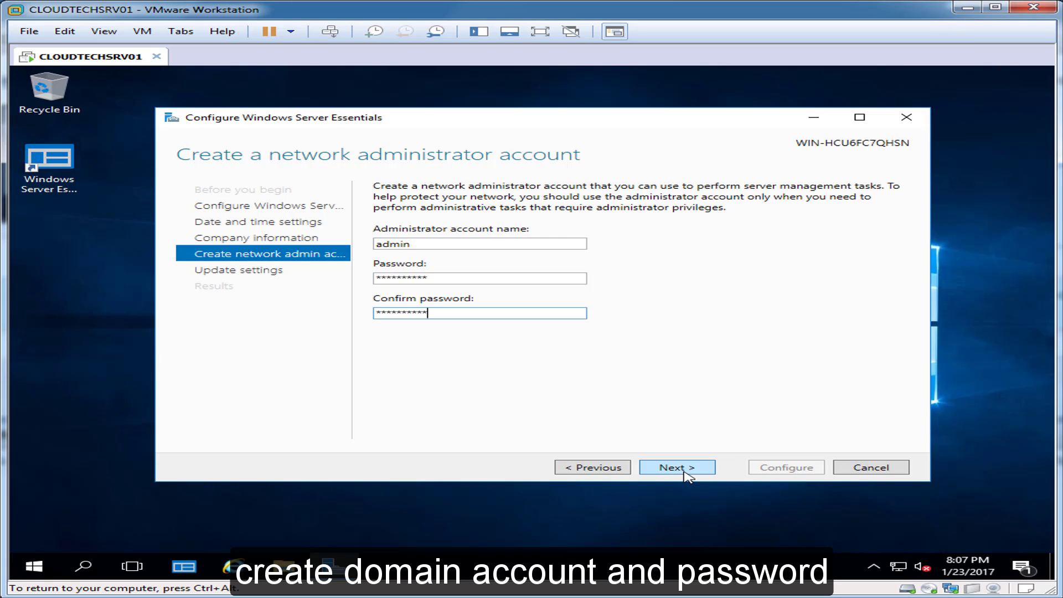
left_click(685, 472)
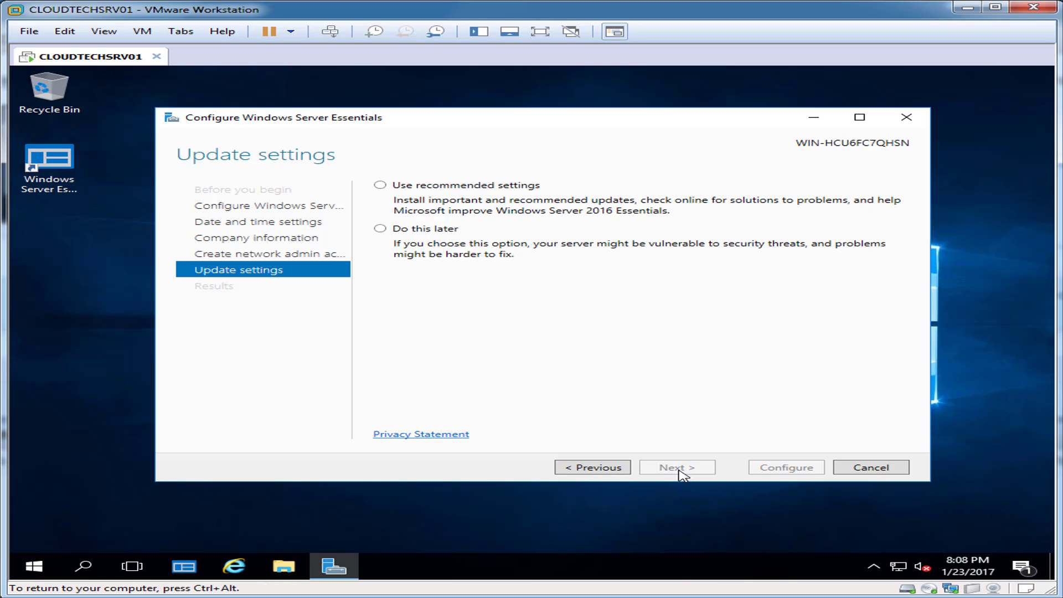
Postpone updates until later and start configuring the server.
left_click(378, 229)
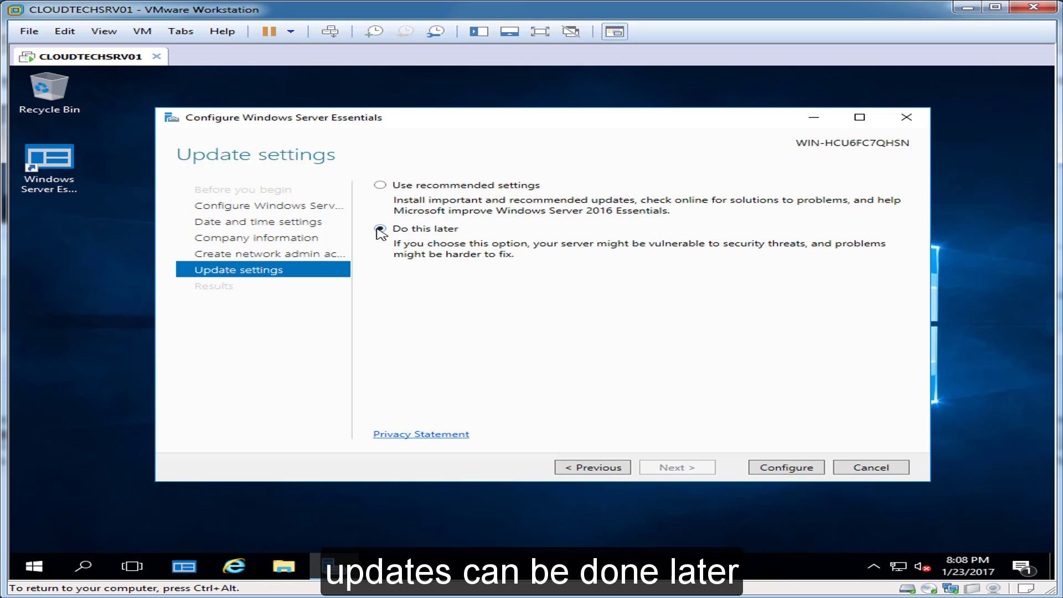
left_click(786, 468)
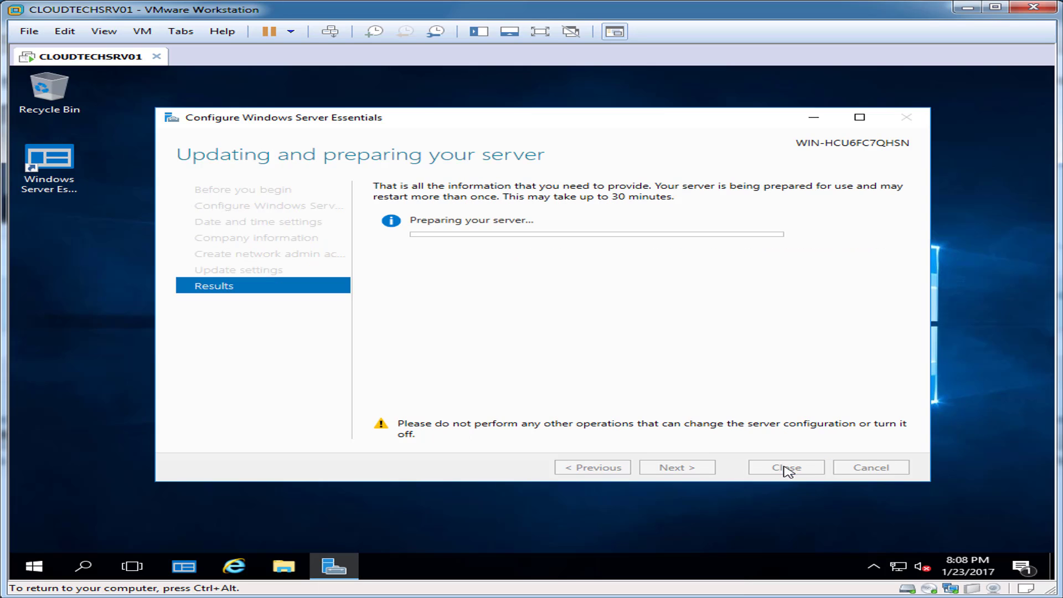
key("ctrl+alt")
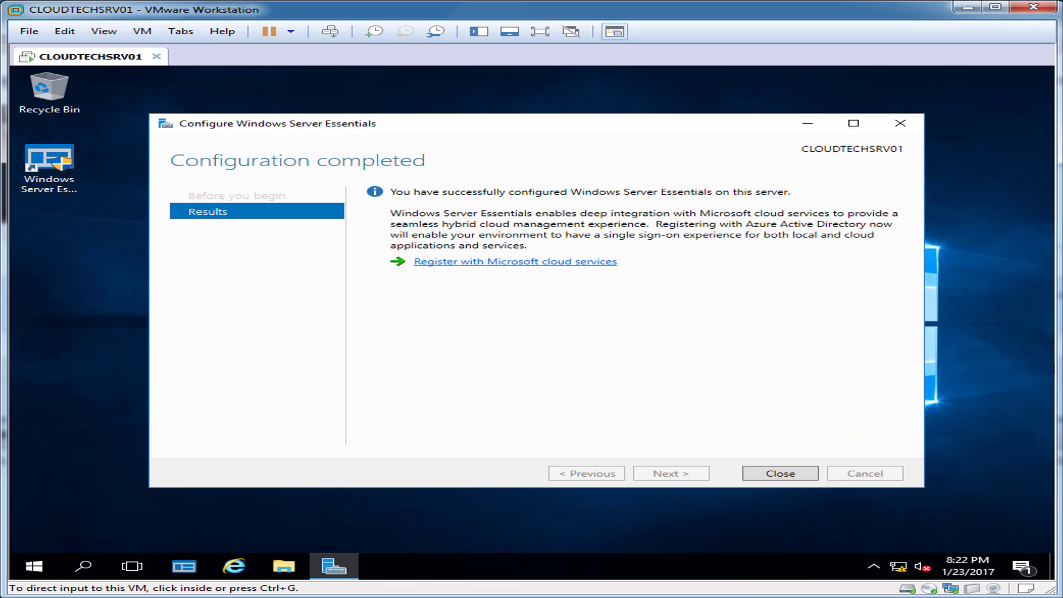
Close the completed Essentials wizard and open Windows search in the guest.
left_click(804, 477)
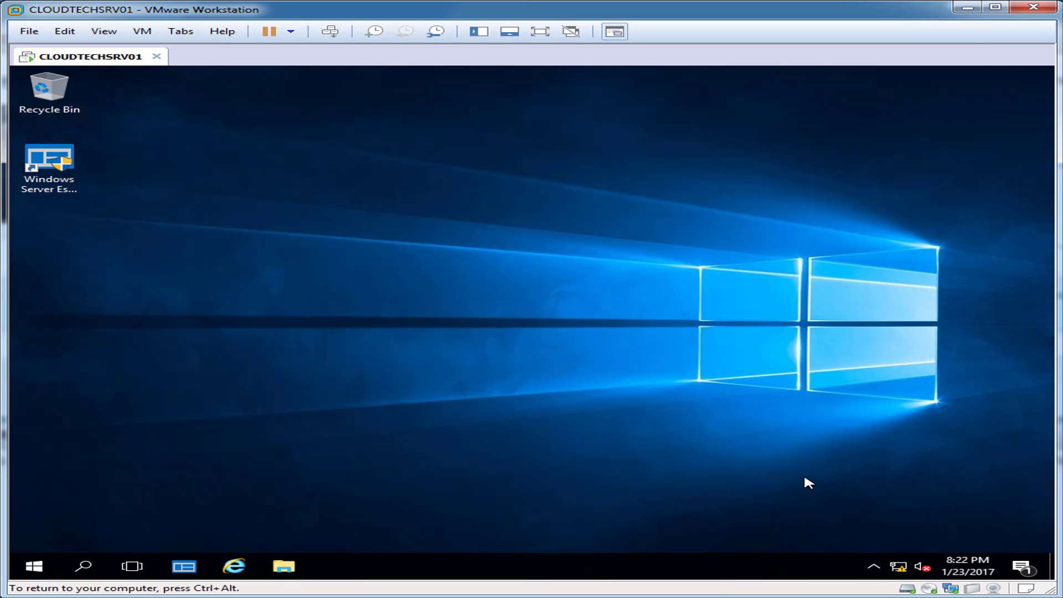
key("ctrl+alt")
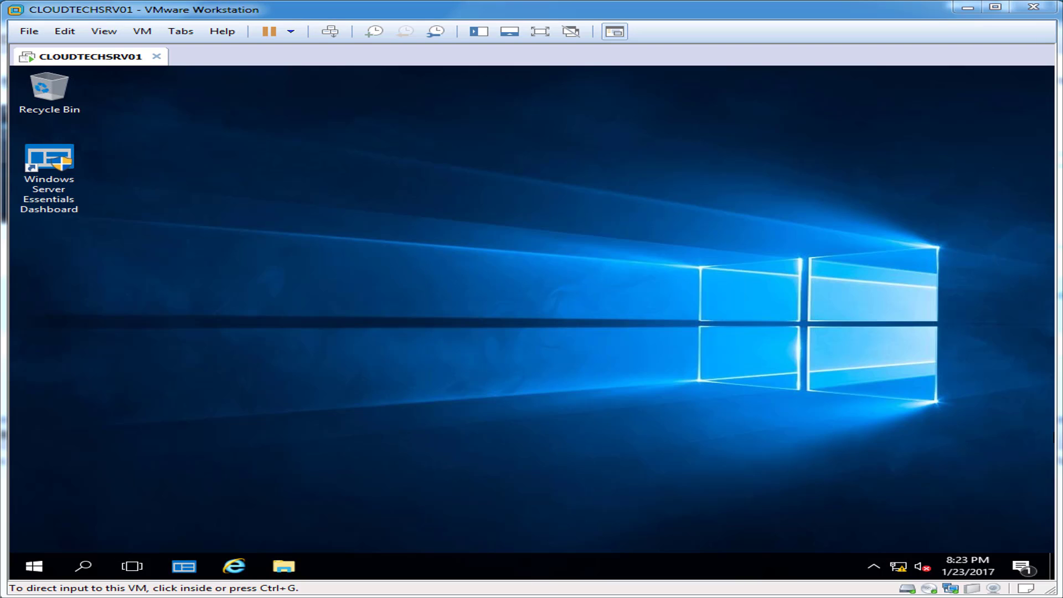
left_click(83, 565)
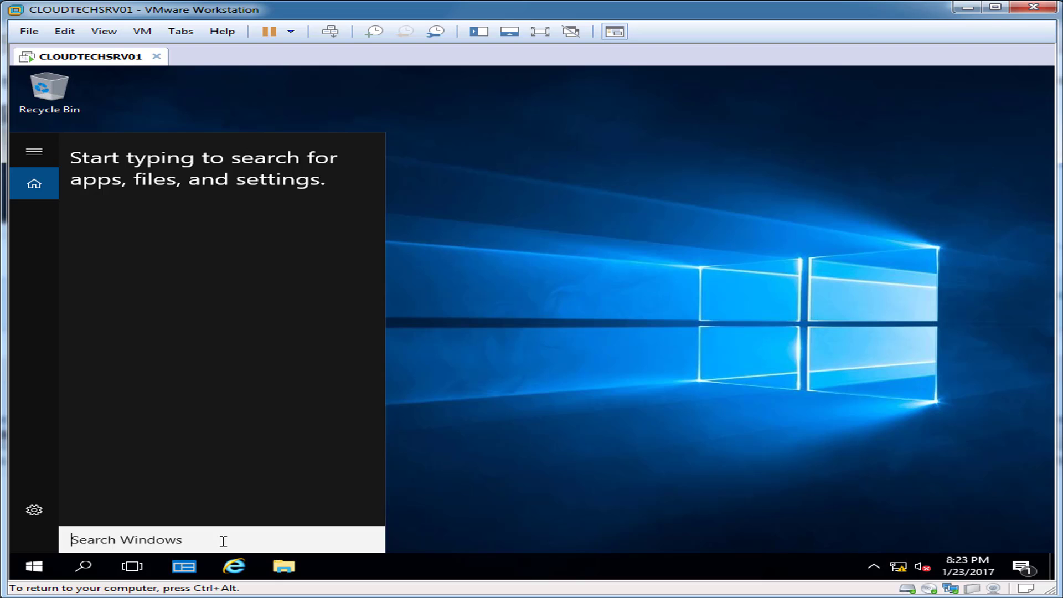
Launch Server Manager by search and view the Local Server properties.
type("server manager")
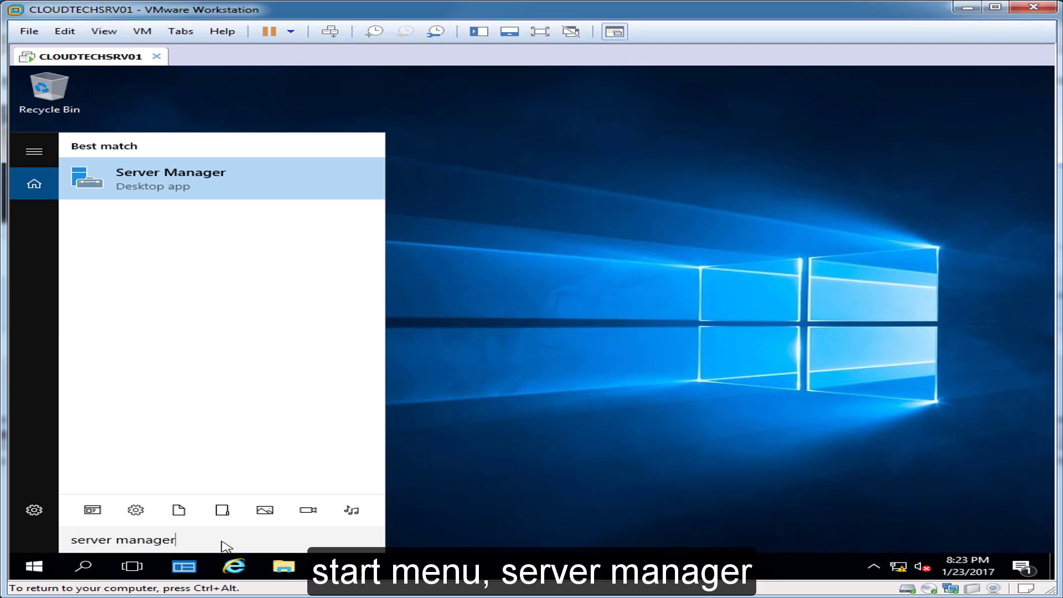
left_click(127, 188)
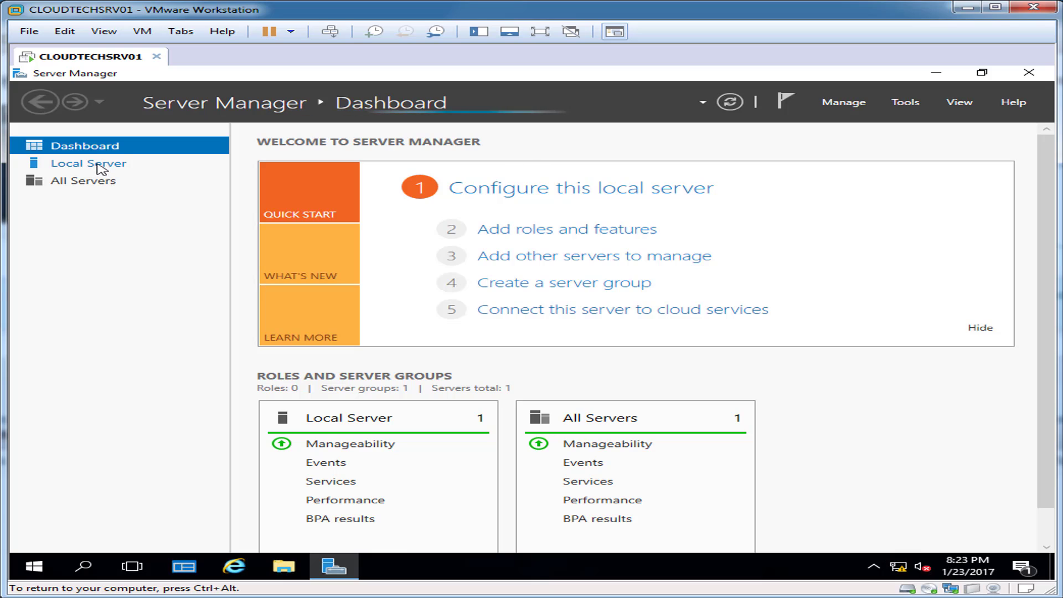
left_click(102, 165)
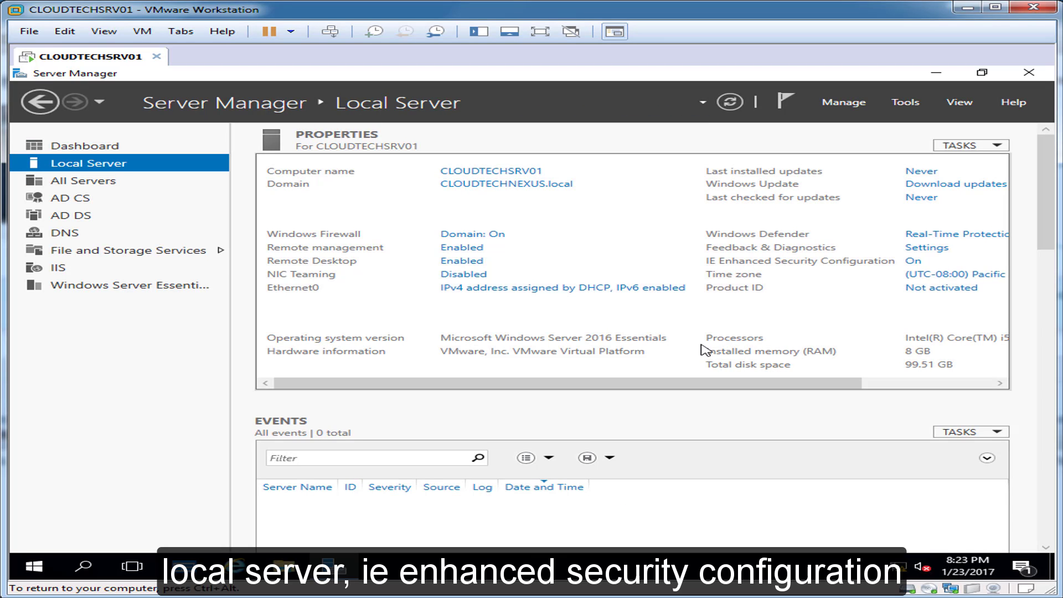
Turn IE Enhanced Security Configuration off for administrators.
left_click(920, 384)
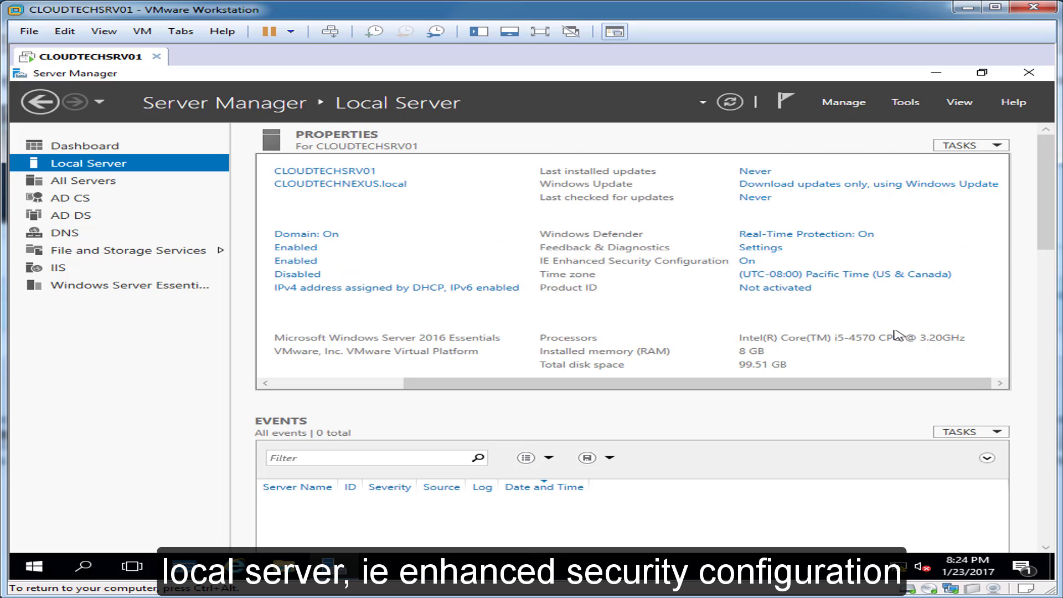
left_click(749, 263)
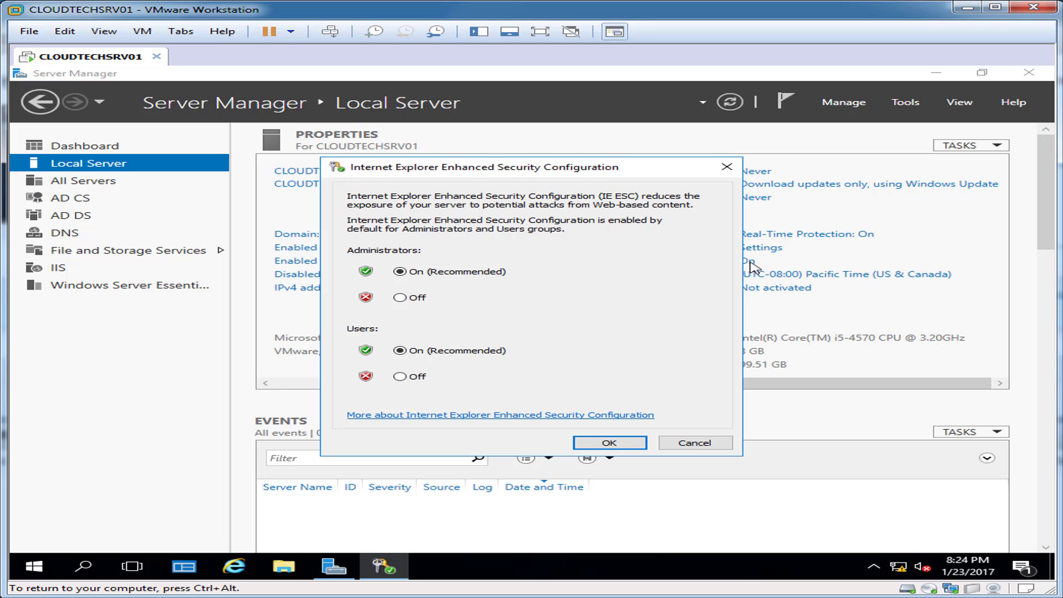
left_click(410, 299)
left_click(608, 442)
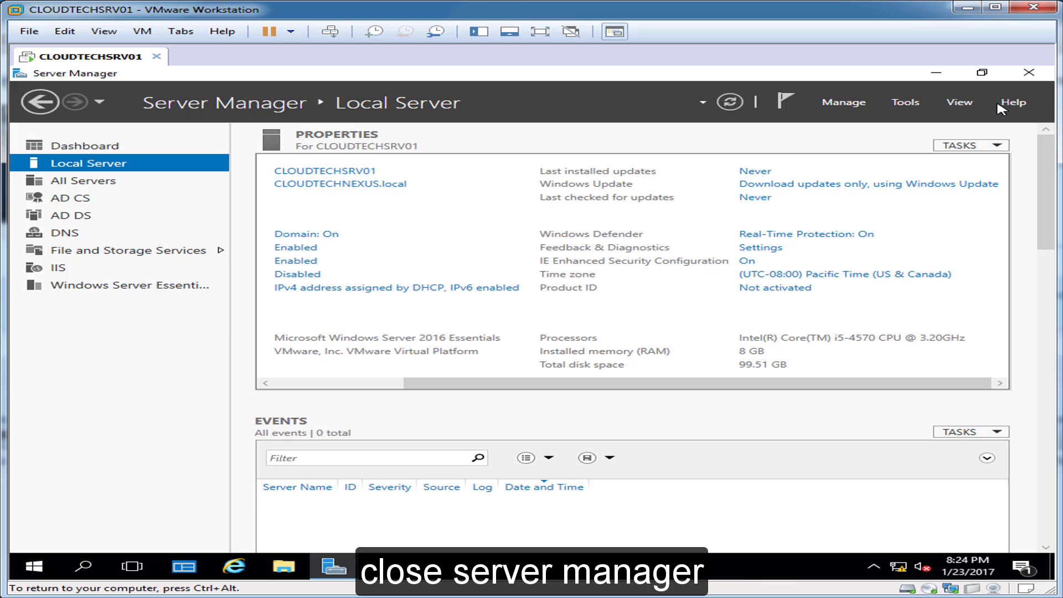
Close Server Manager and open Ethernet0's properties from the Network and Sharing Center.
left_click(1029, 73)
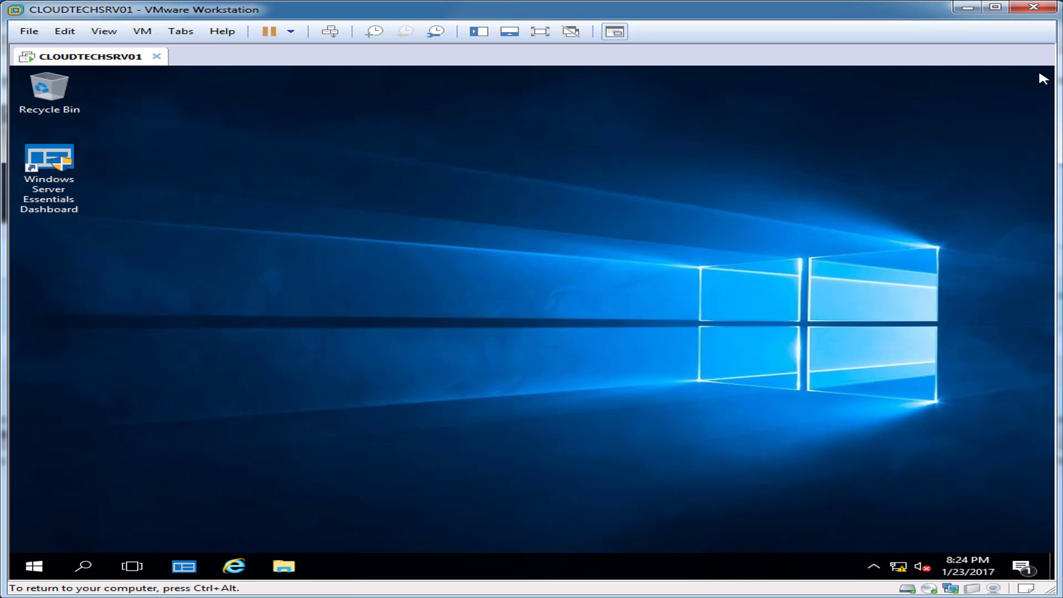
right_click(897, 567)
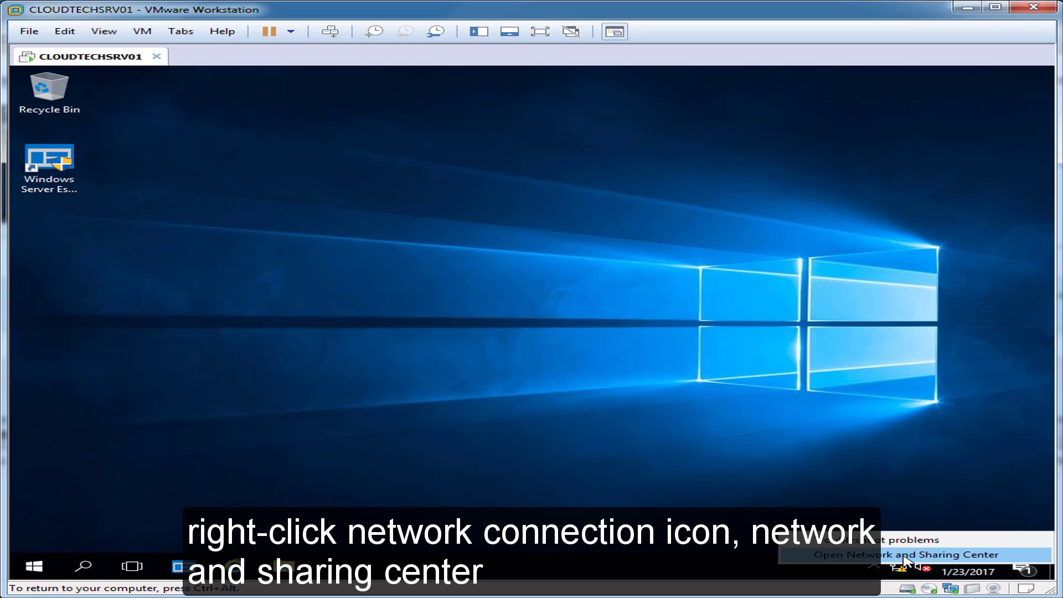
left_click(903, 555)
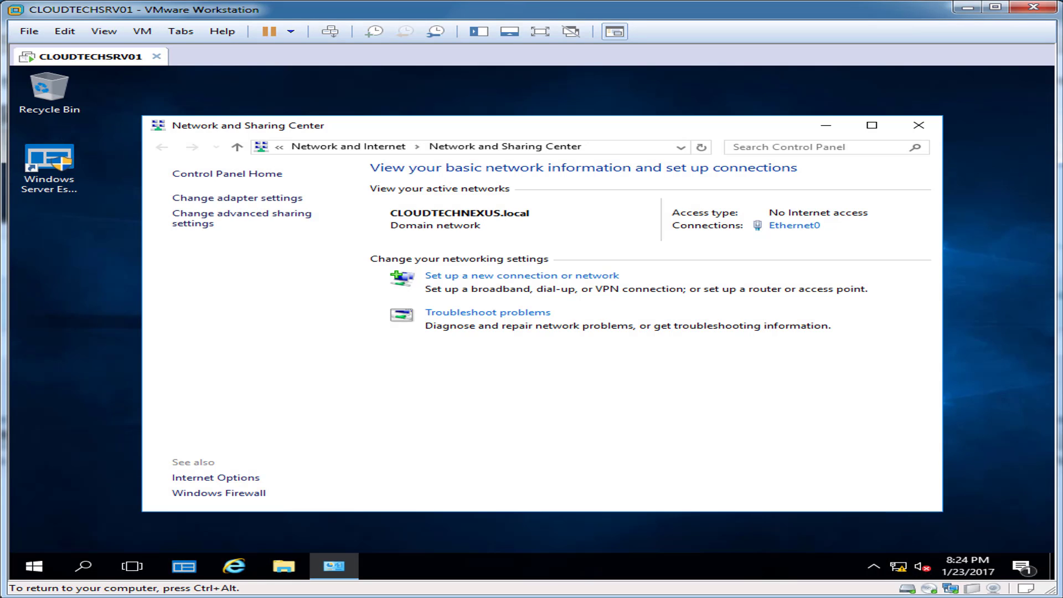
left_click(789, 226)
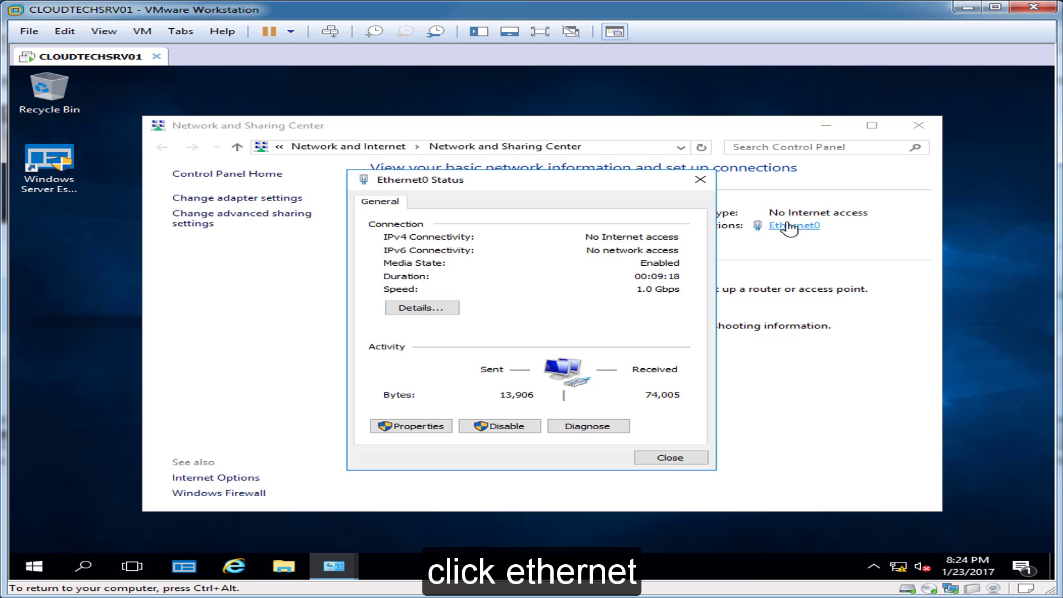
left_click(446, 435)
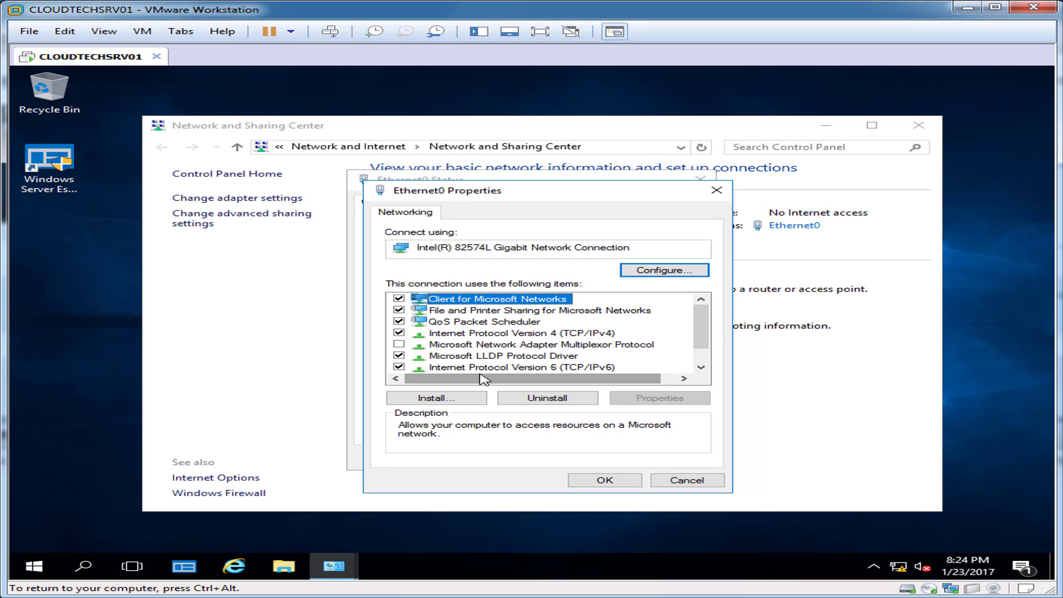
Uncheck IPv6 on Ethernet0 and select the IPv4 entry.
left_click(399, 367)
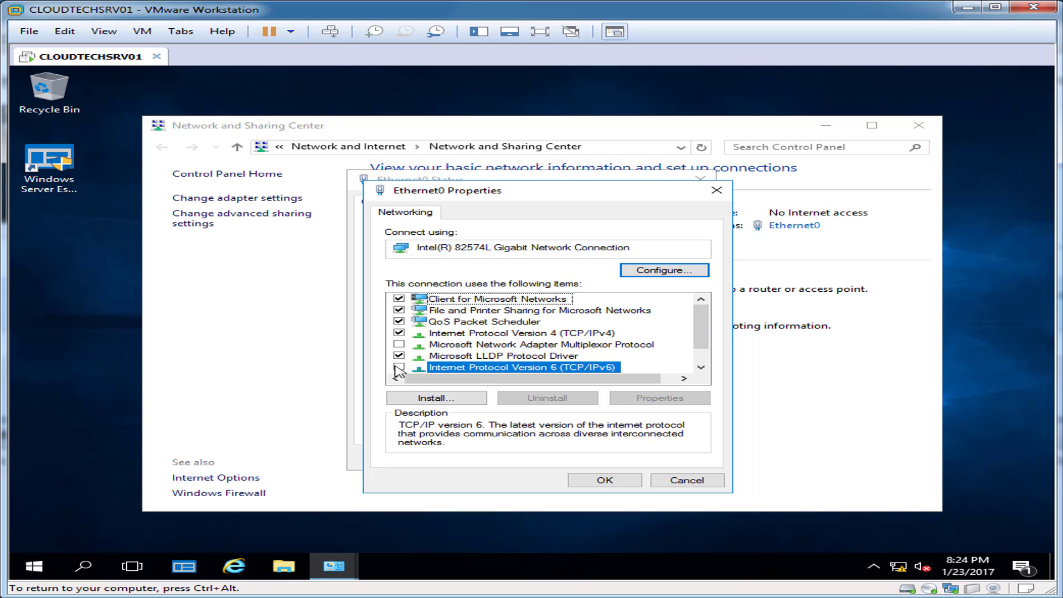
left_click(490, 344)
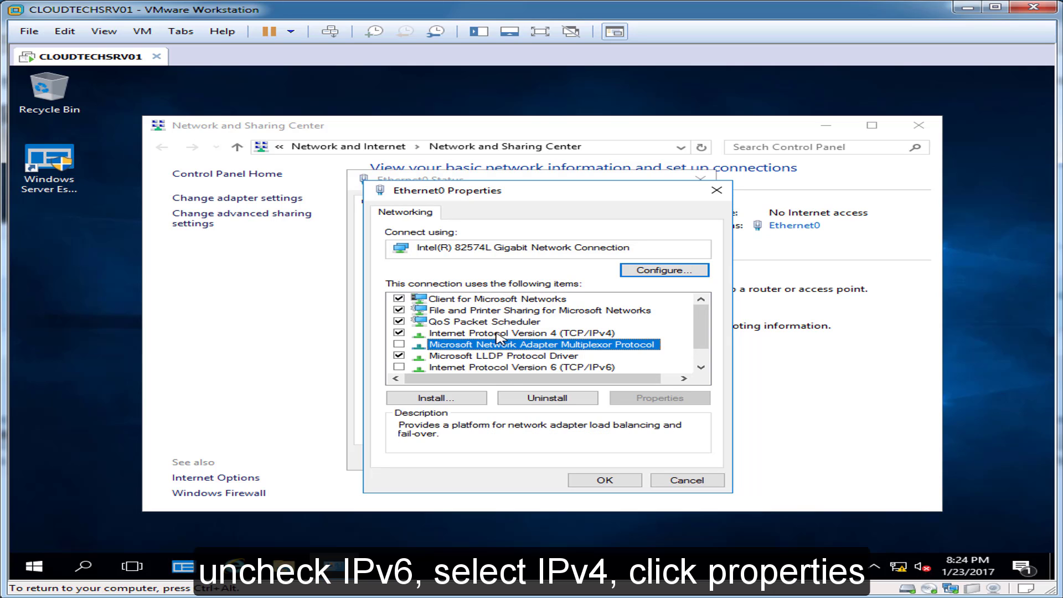
left_click(499, 334)
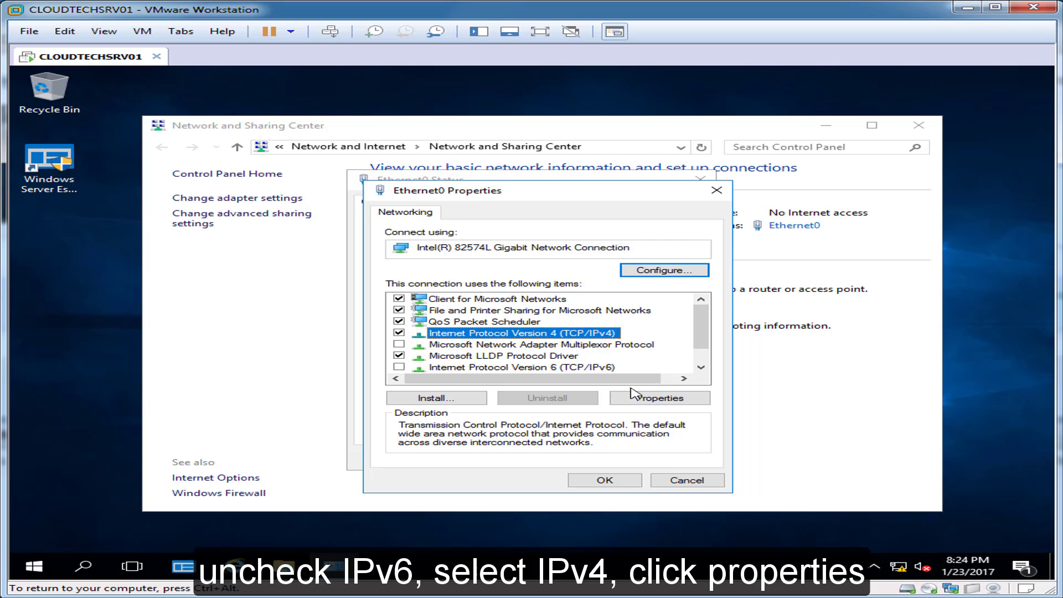
Give Ethernet0 static IP 192.168.1.125, mask 255.255.255.0, gateway 192.168.1.1, and close the dialogs.
left_click(655, 399)
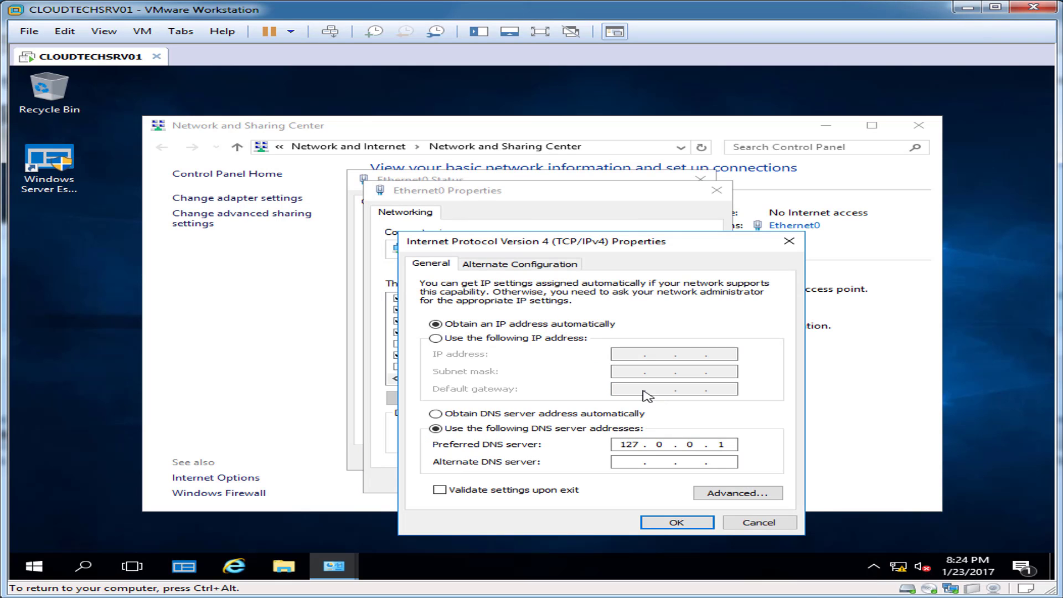
left_click(435, 338)
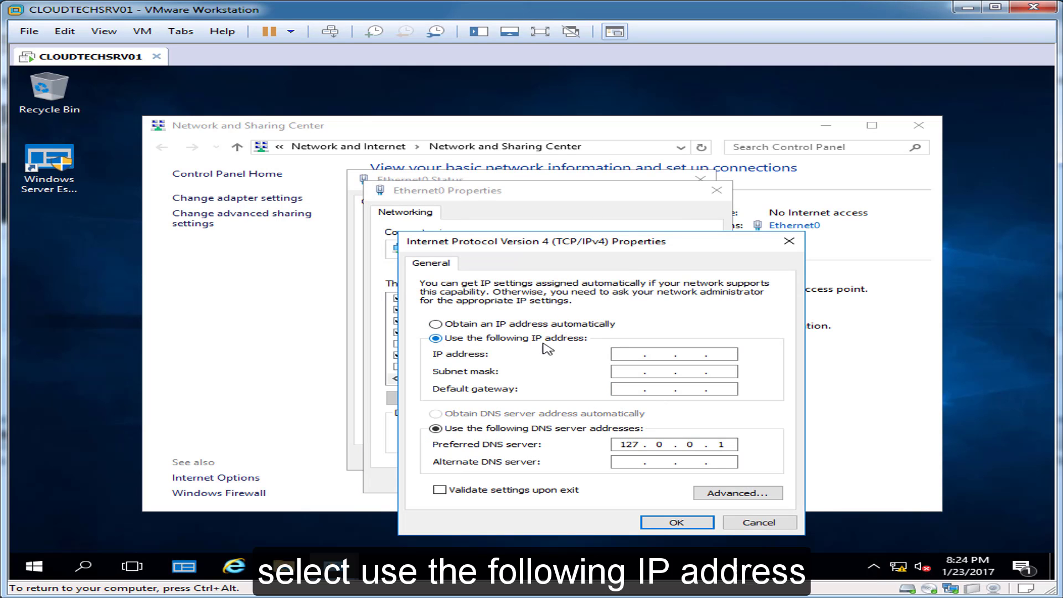
left_click(630, 354)
type("192.168.1.125")
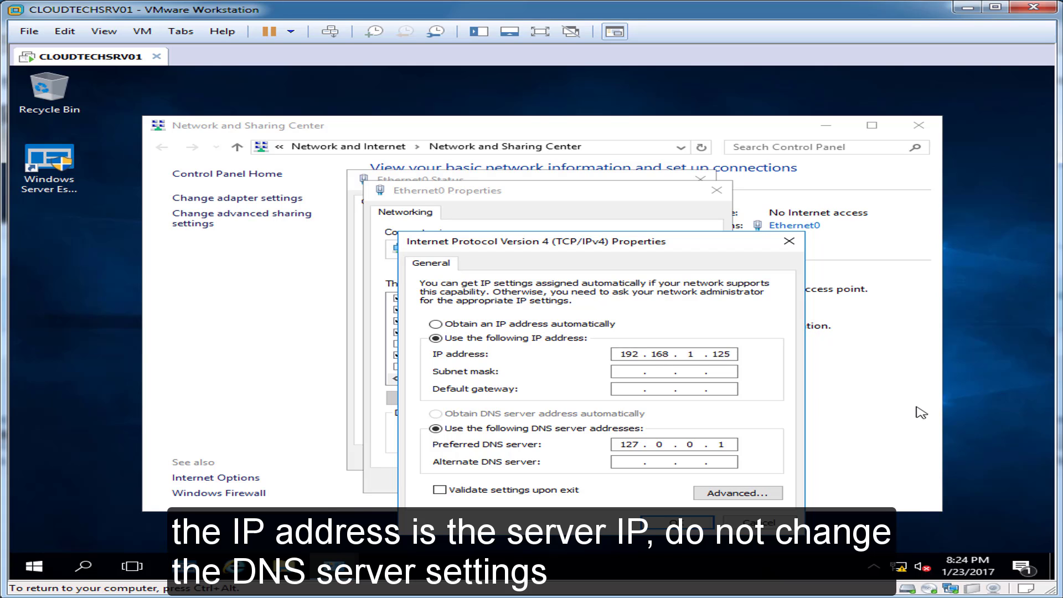
key("Tab")
key("Tab")
type("192.168.1.1")
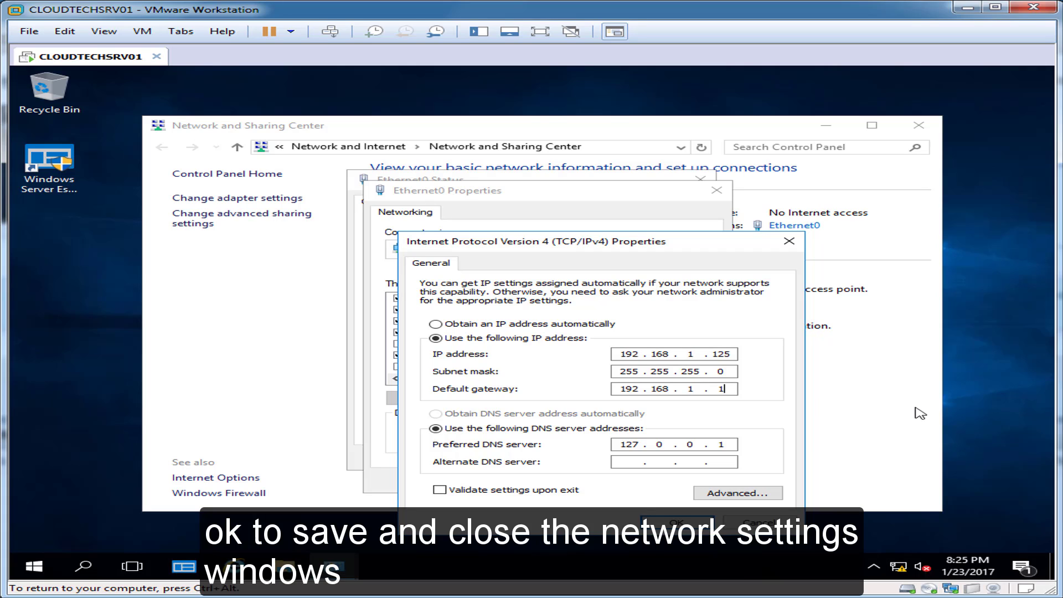
left_click(646, 524)
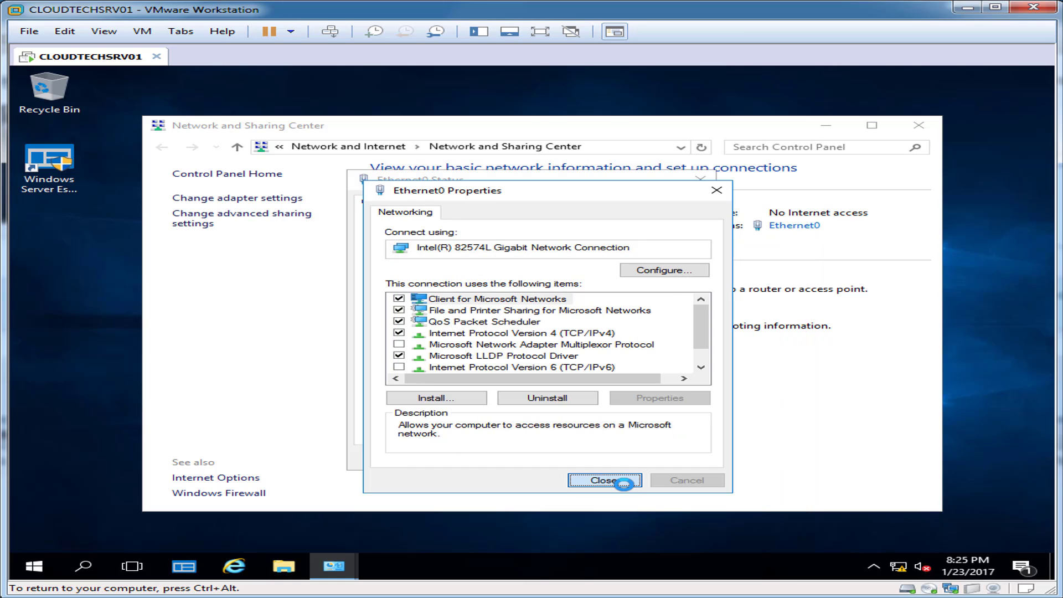
left_click(609, 481)
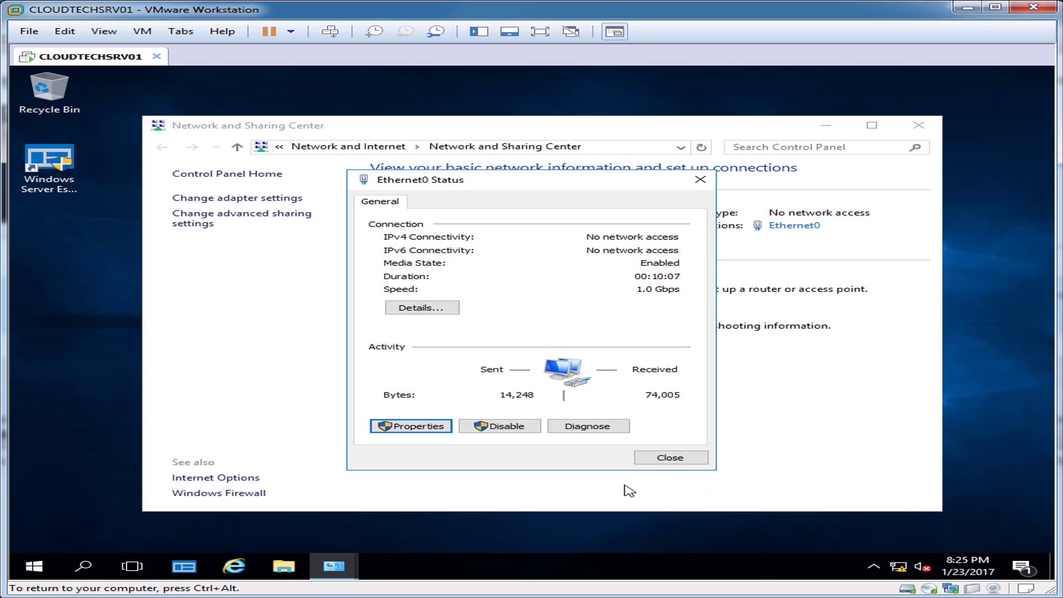
left_click(657, 459)
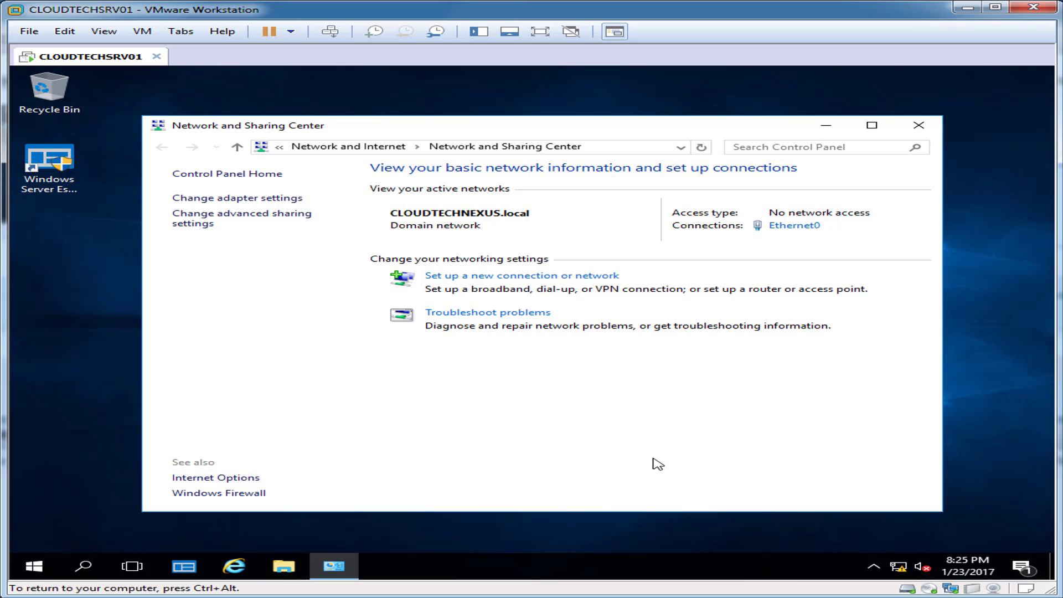
Set the computer description to 'SBS Server 2016' in System Properties.
left_click(919, 126)
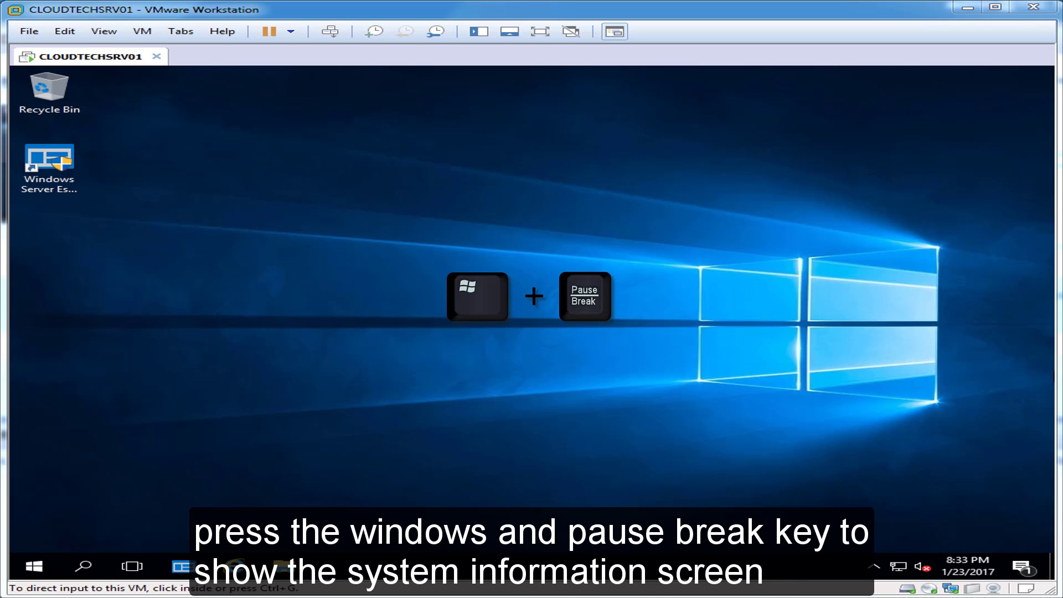
left_click(539, 446)
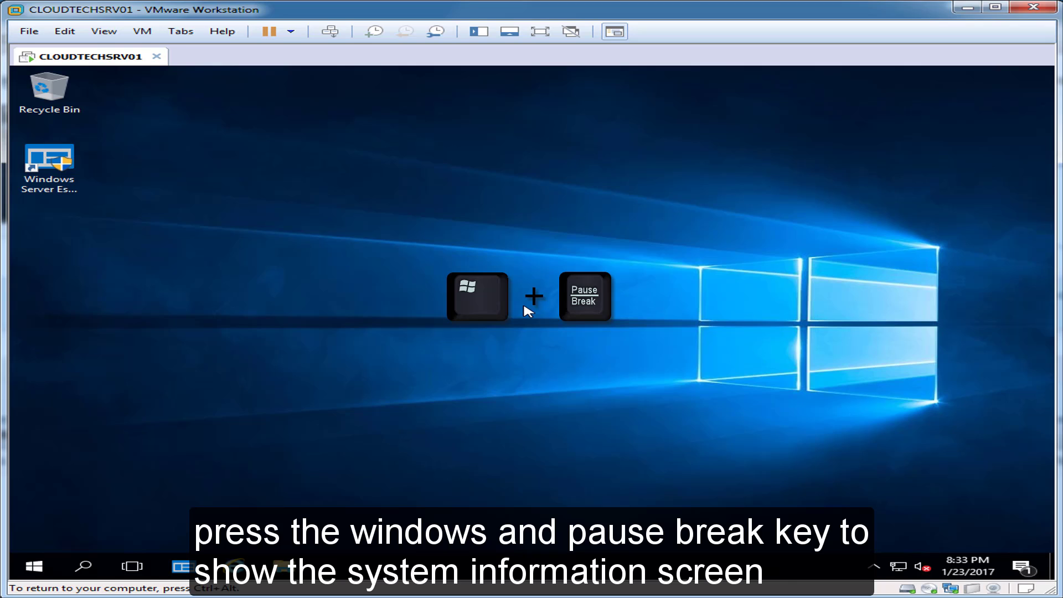
key("super+Pause")
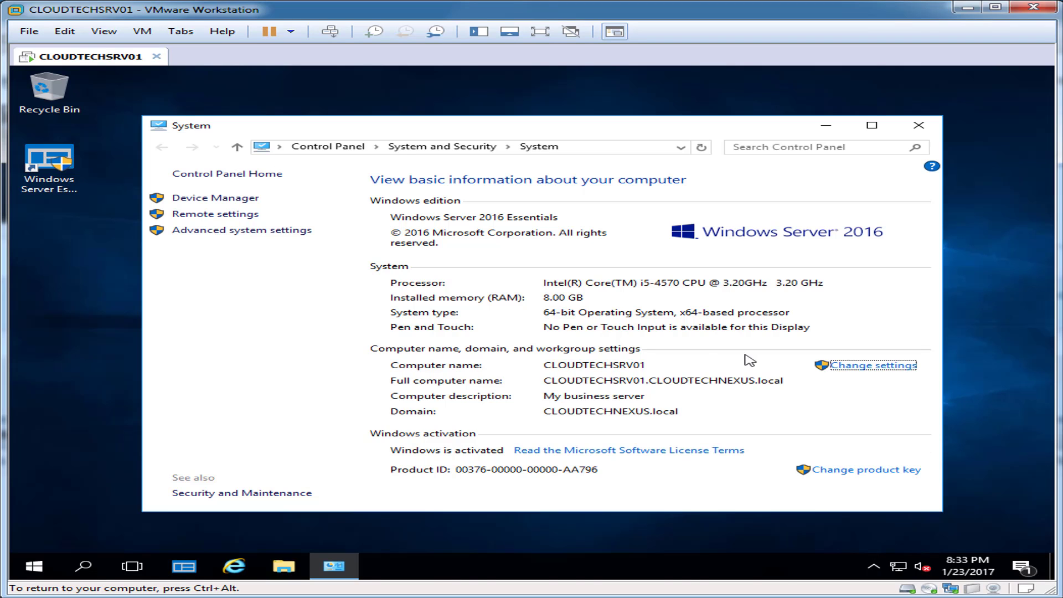
left_click(895, 366)
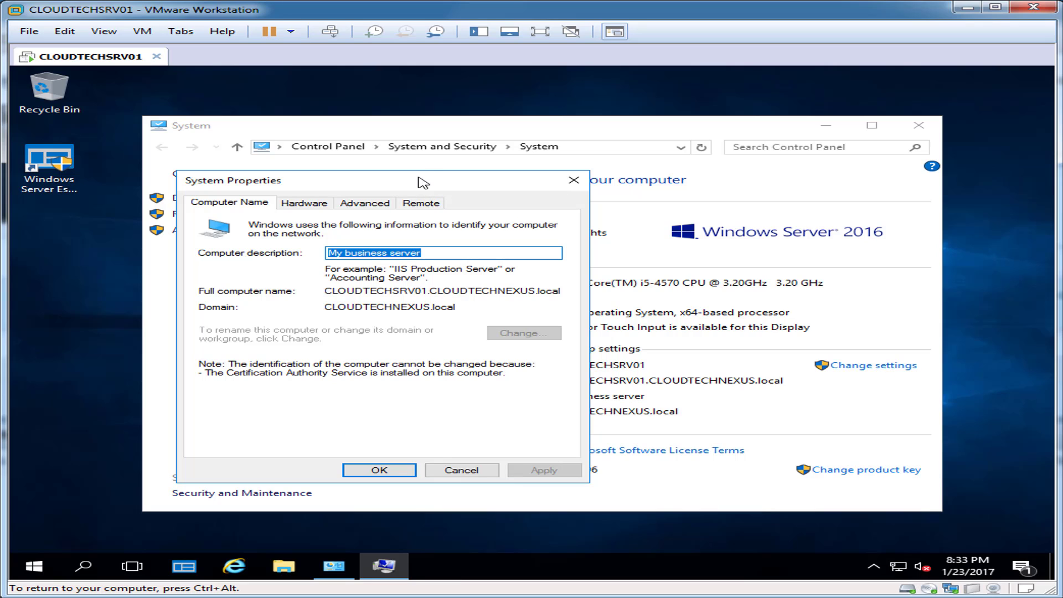
left_click_drag(425, 178, 588, 175)
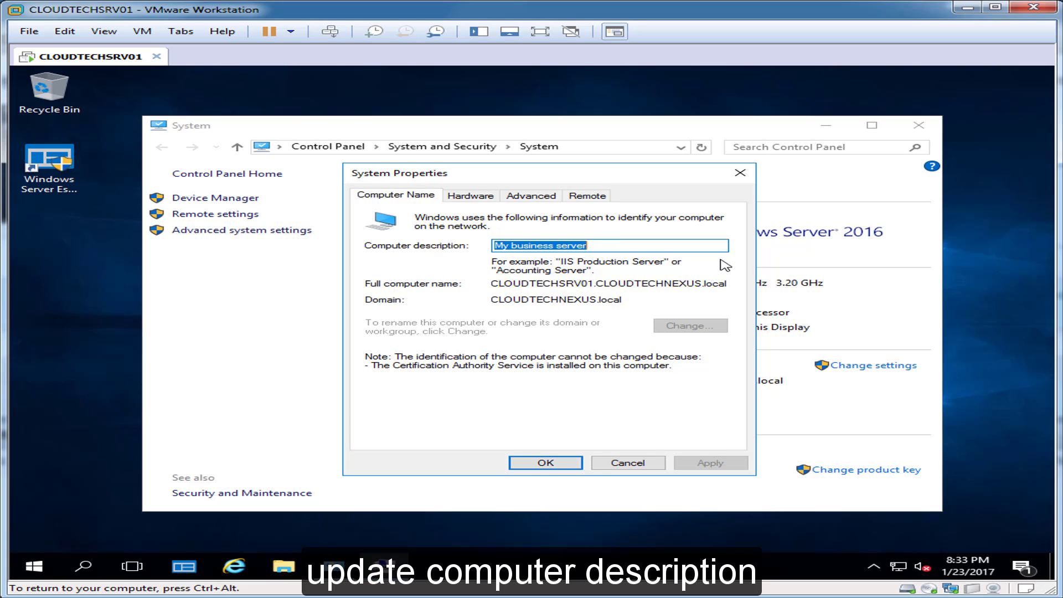
type("SBS Server 2016")
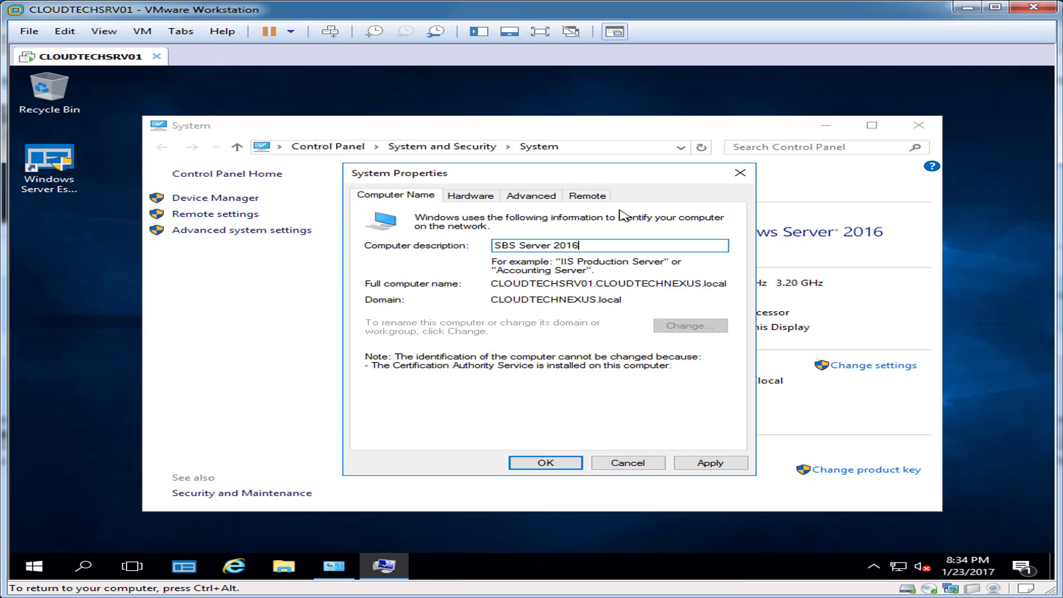
Allow remote connections without Network Level Authentication and close the System windows.
left_click(588, 197)
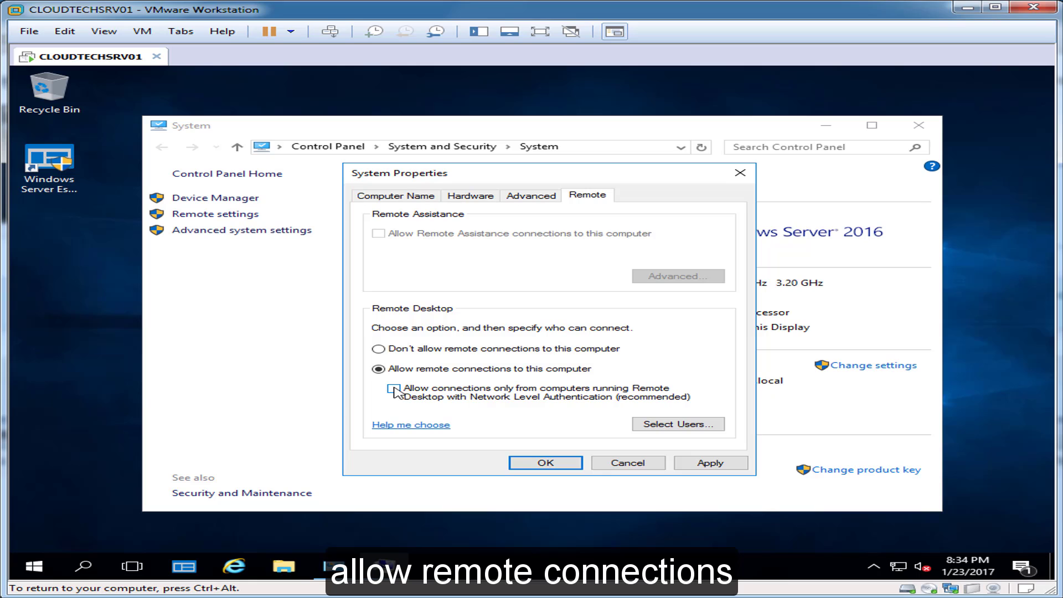
left_click(704, 464)
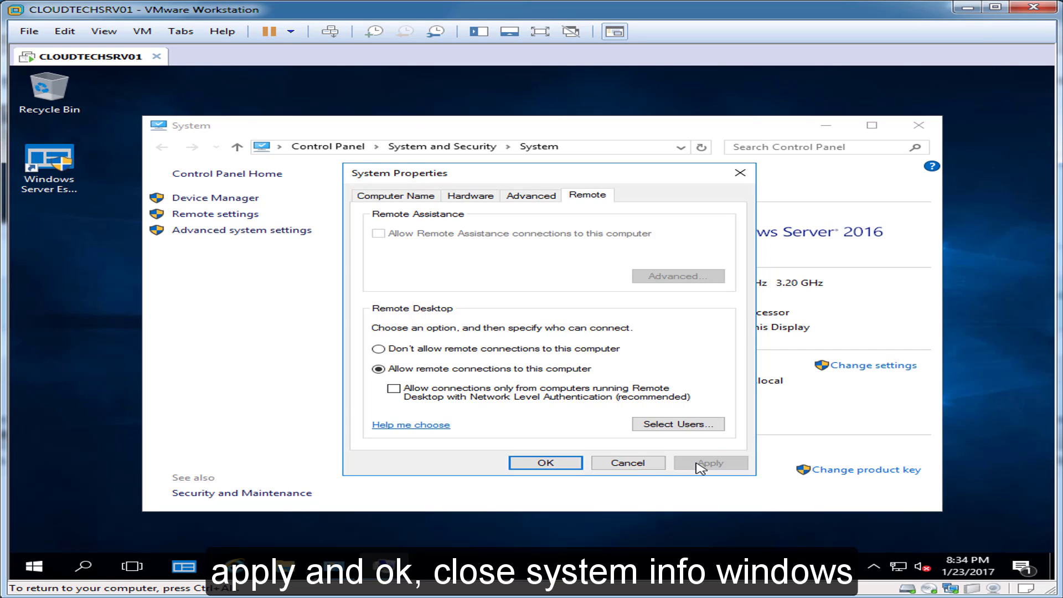
left_click(546, 464)
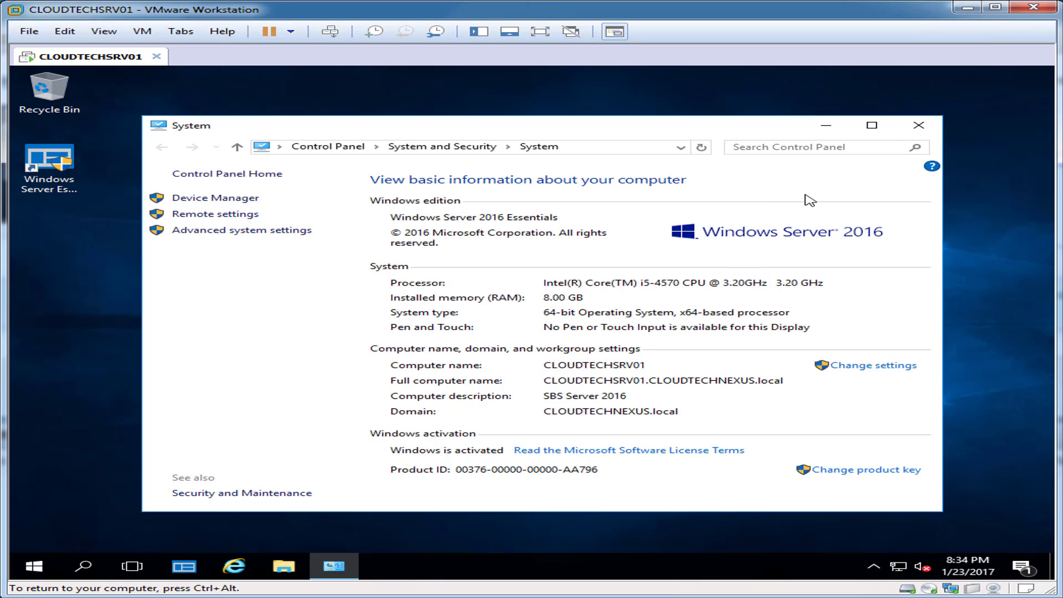
left_click(915, 133)
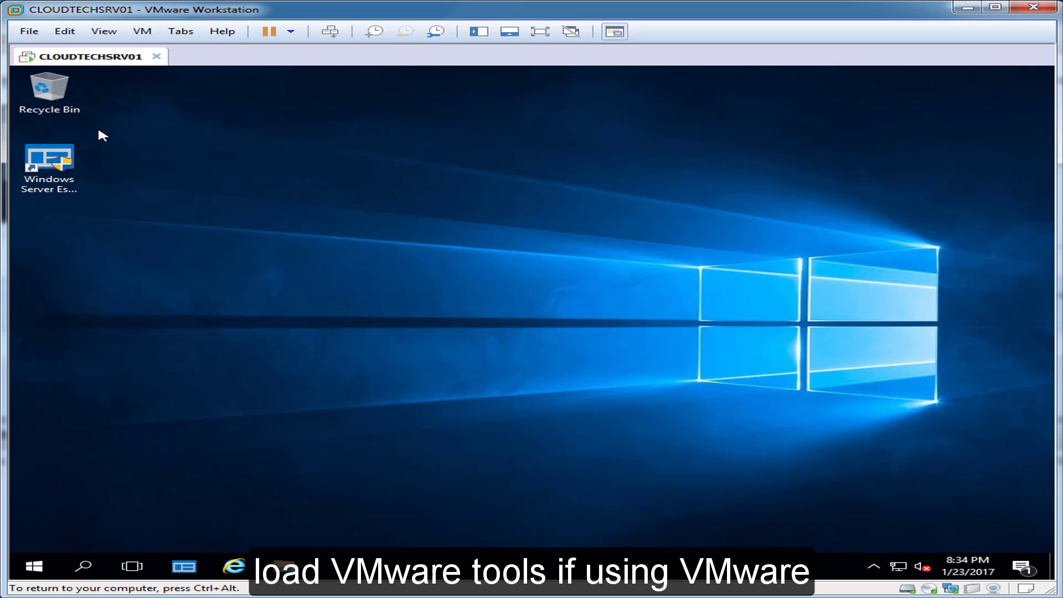
Start the VMware Tools install and launch the 64-bit setup from the disc, allowing it to run.
left_click(142, 31)
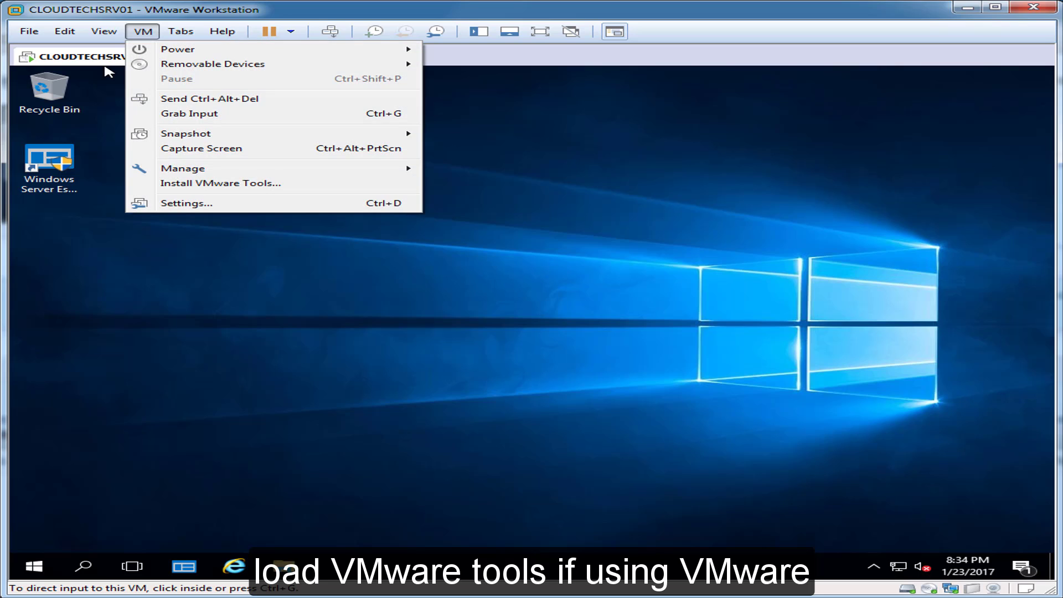
key("Down")
key("Down")
key("Down")
key("Down")
key("Down")
key("Down")
key("Down")
key("Down")
key("Down")
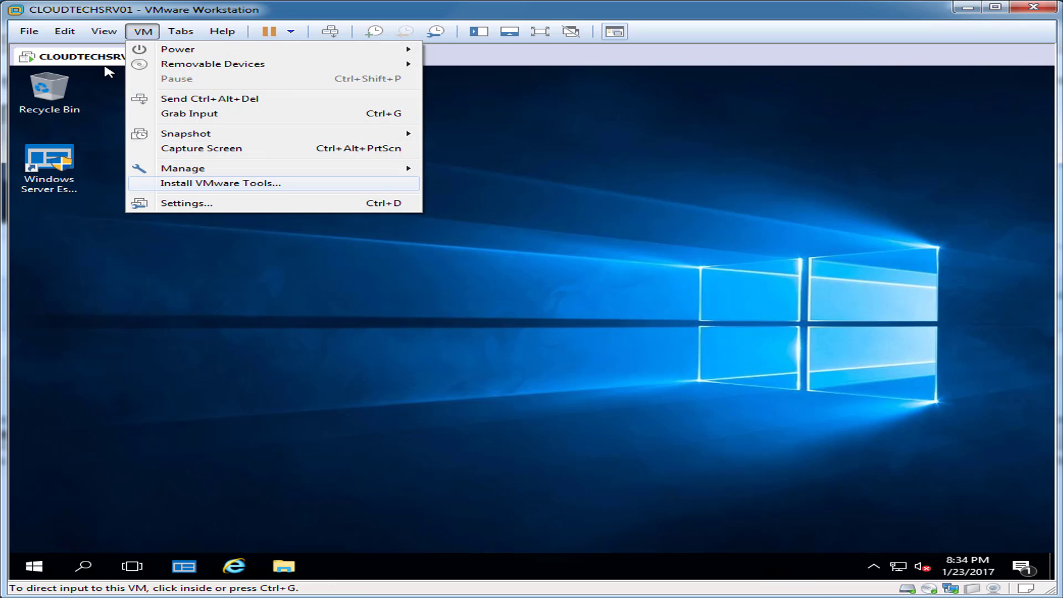
key("Return")
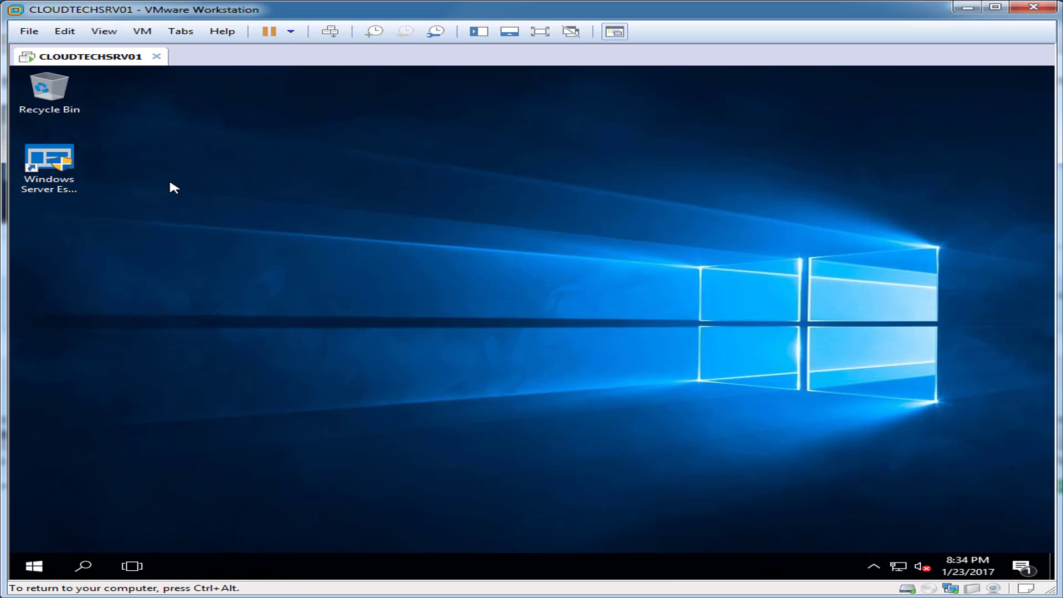
key("ctrl+alt")
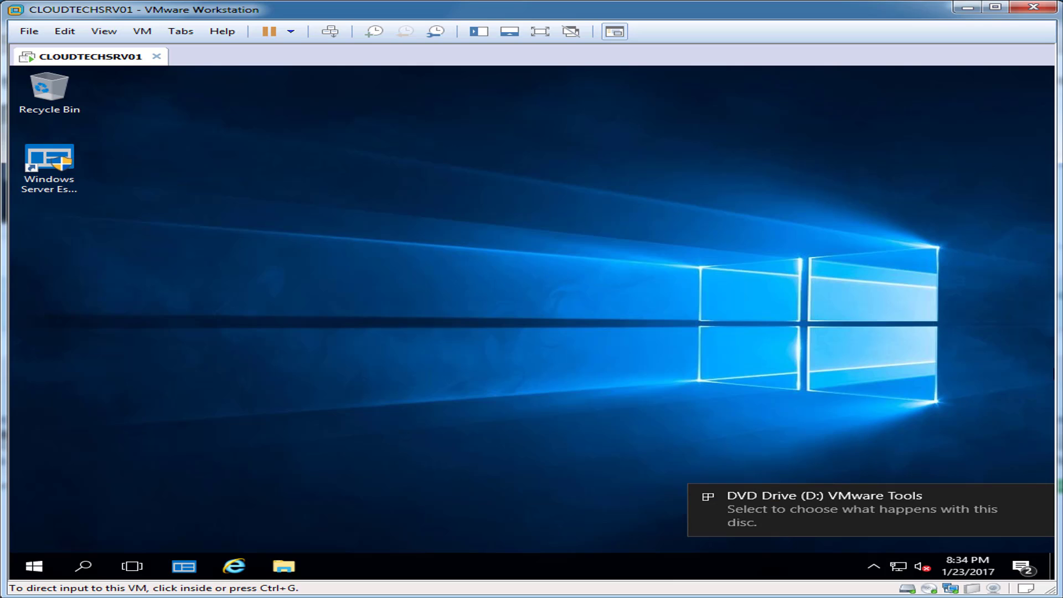
left_click(962, 546)
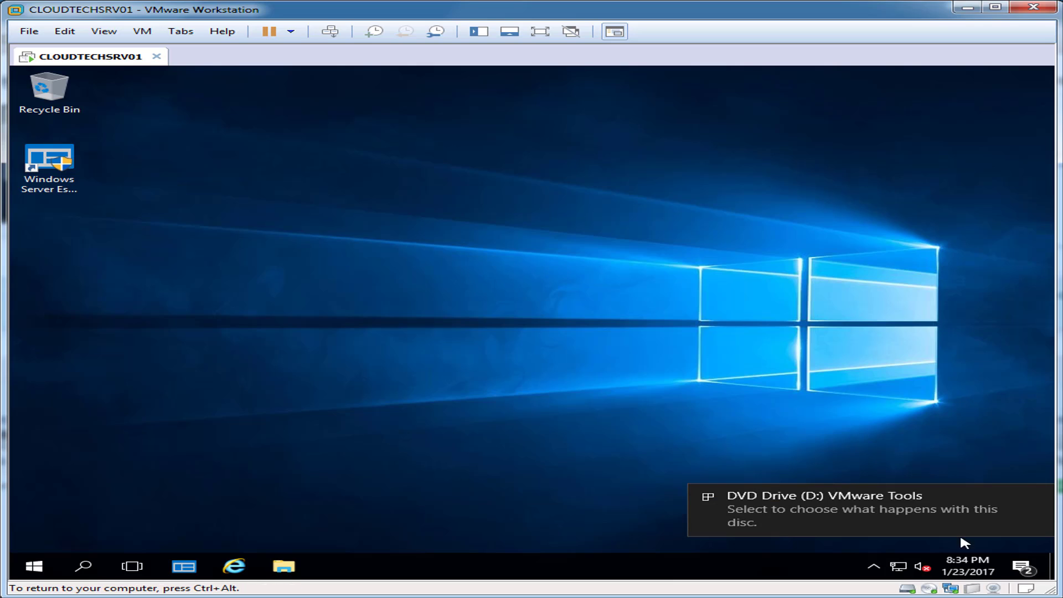
left_click(815, 524)
left_click(742, 186)
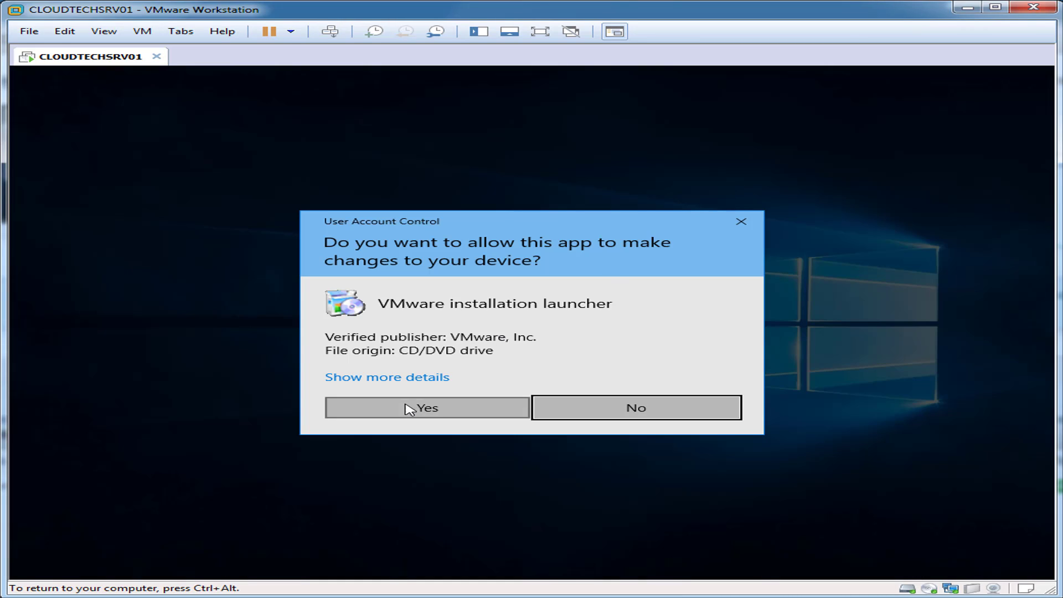
left_click(415, 407)
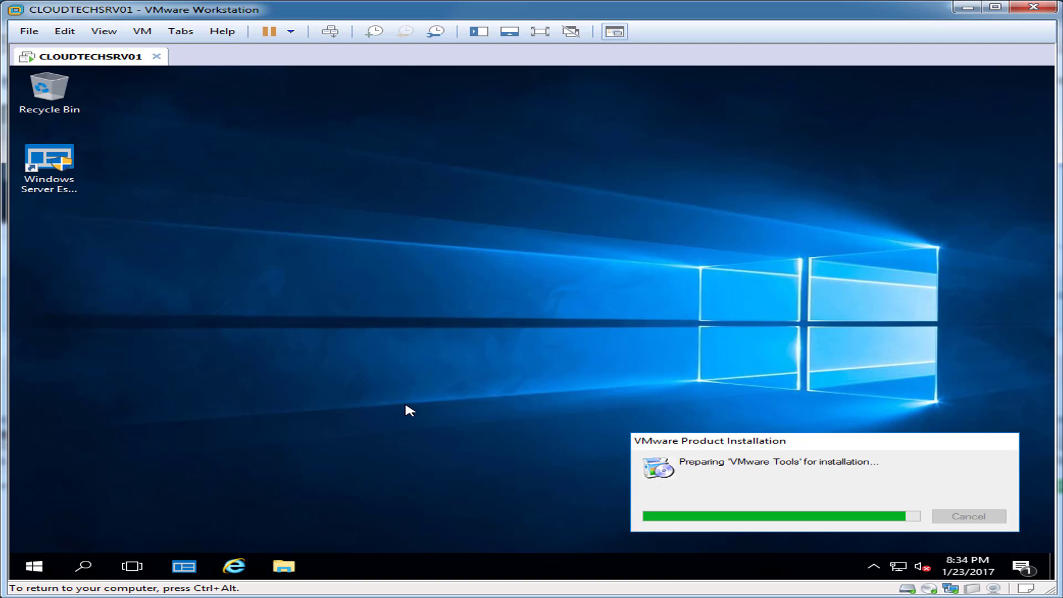
Install VMware Tools with the Custom setup type and finish the wizard.
key("ctrl+alt")
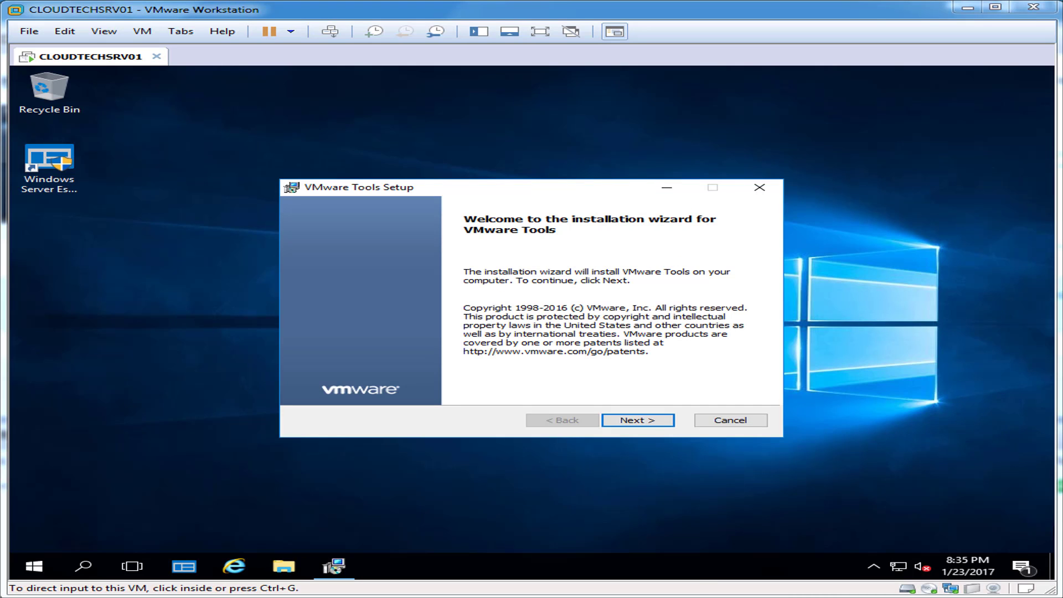
left_click(651, 426)
left_click(651, 424)
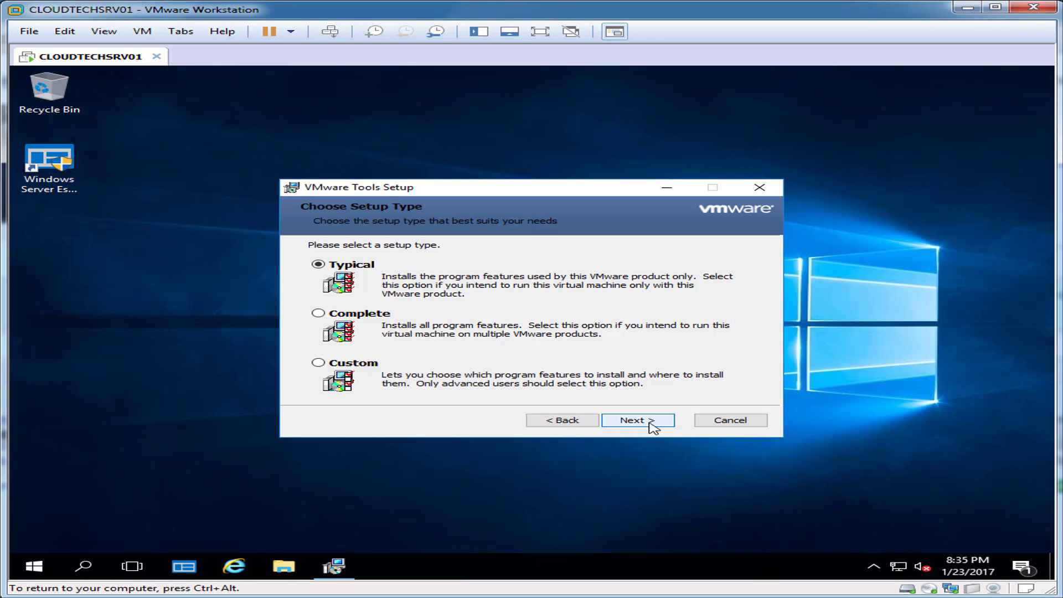
left_click(318, 363)
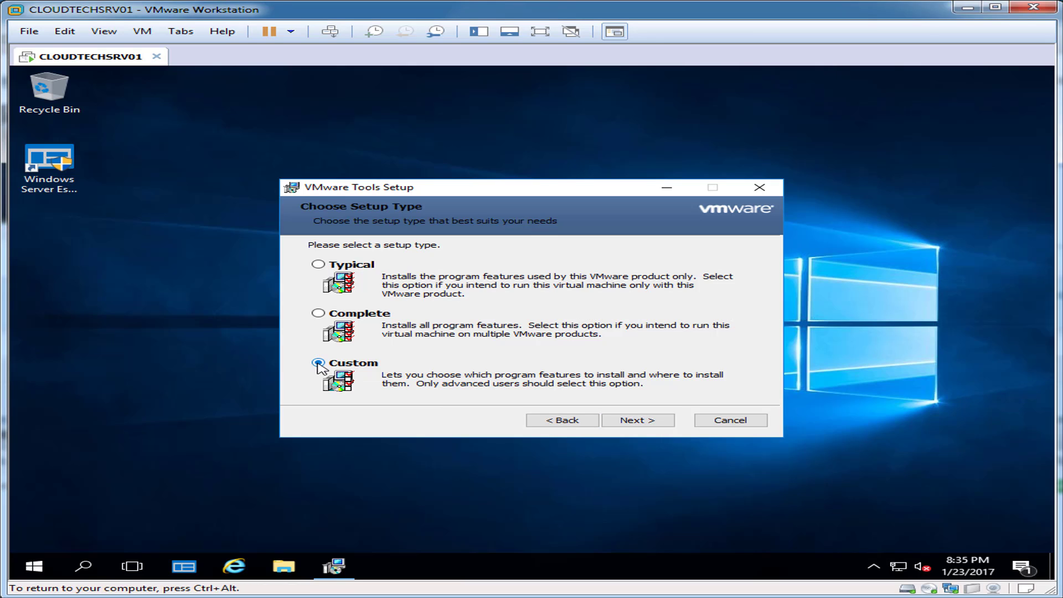
left_click(645, 421)
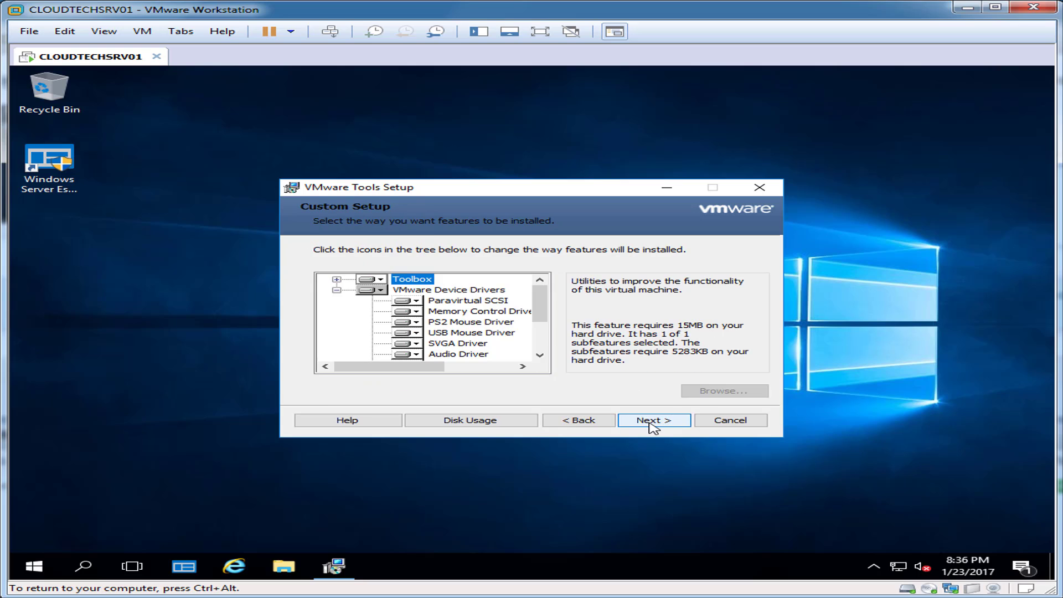
left_click_drag(548, 304, 538, 339)
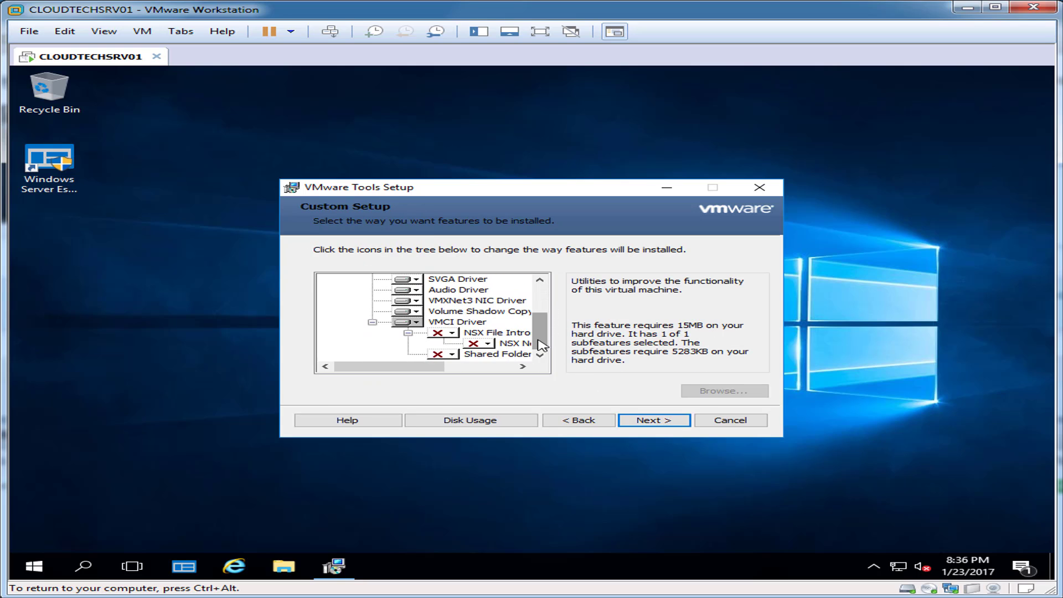
left_click(676, 424)
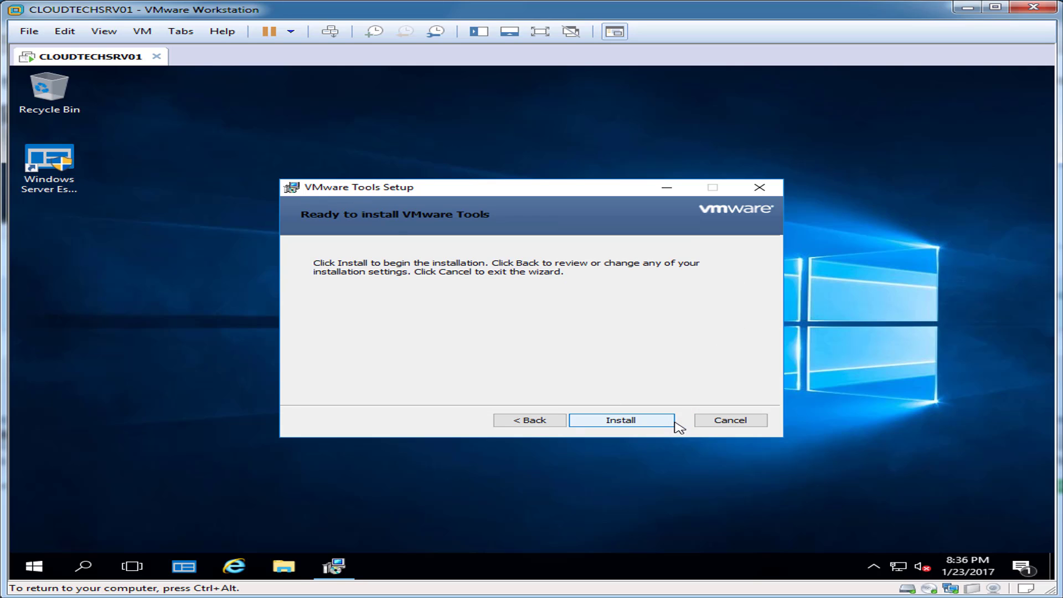
left_click(674, 422)
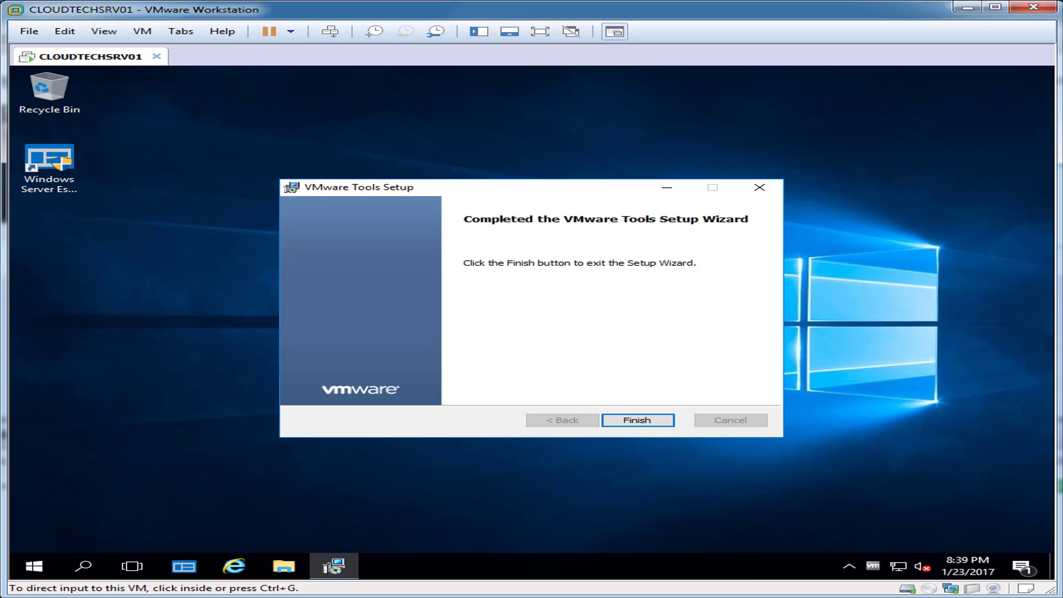
left_click(638, 420)
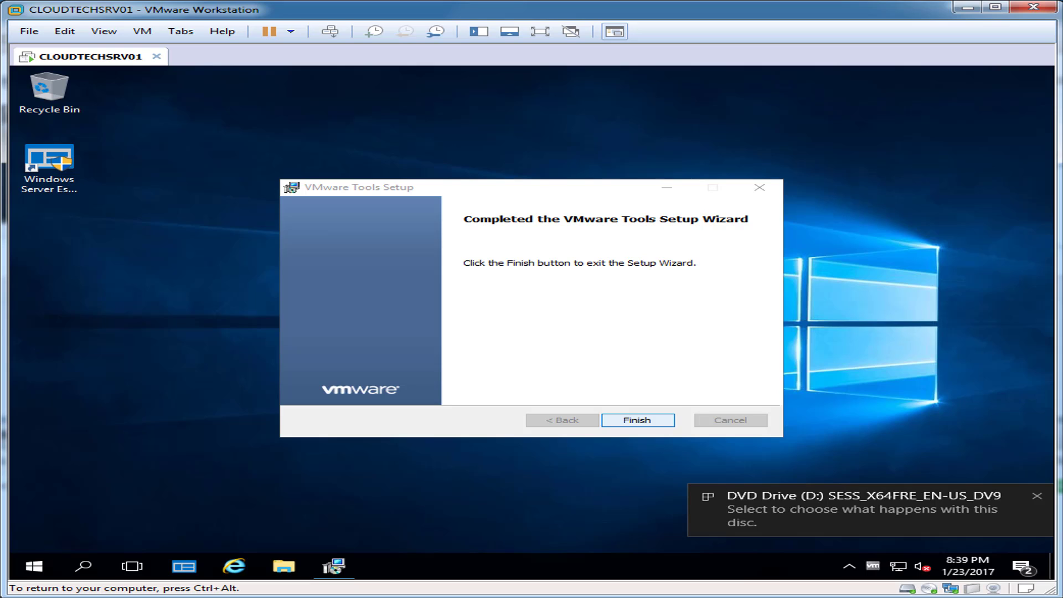
key("Return")
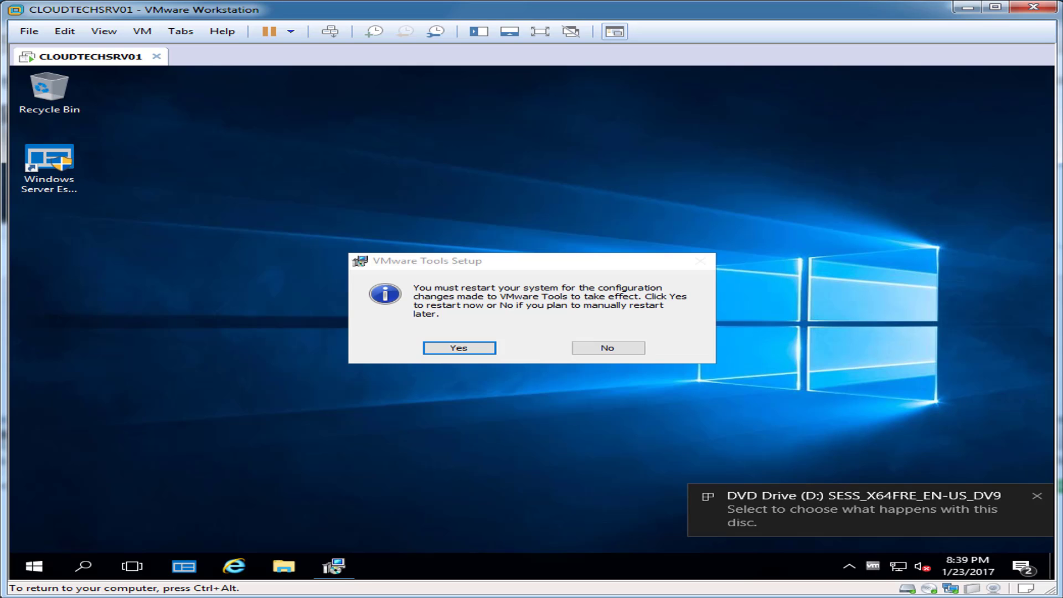
Open File Explorer in the guest.
key("ctrl+alt")
left_click(142, 31)
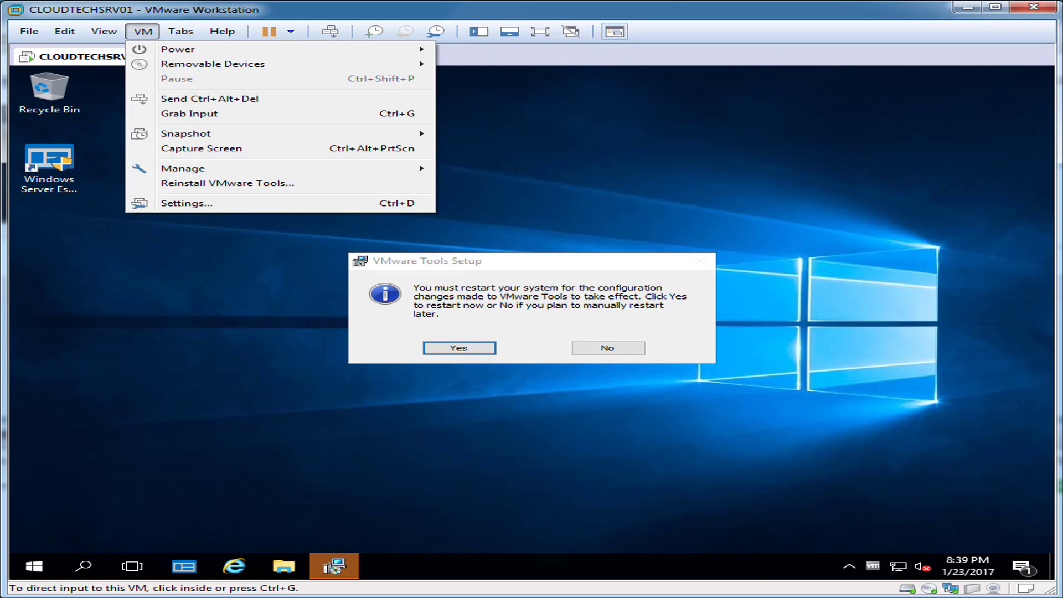
key("ctrl+g")
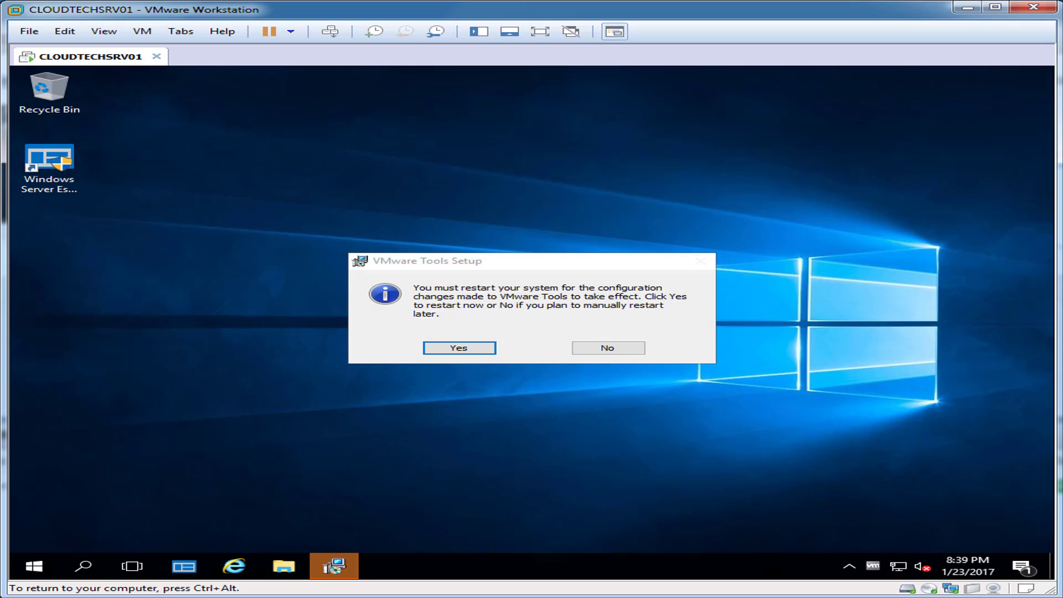
key("super+e")
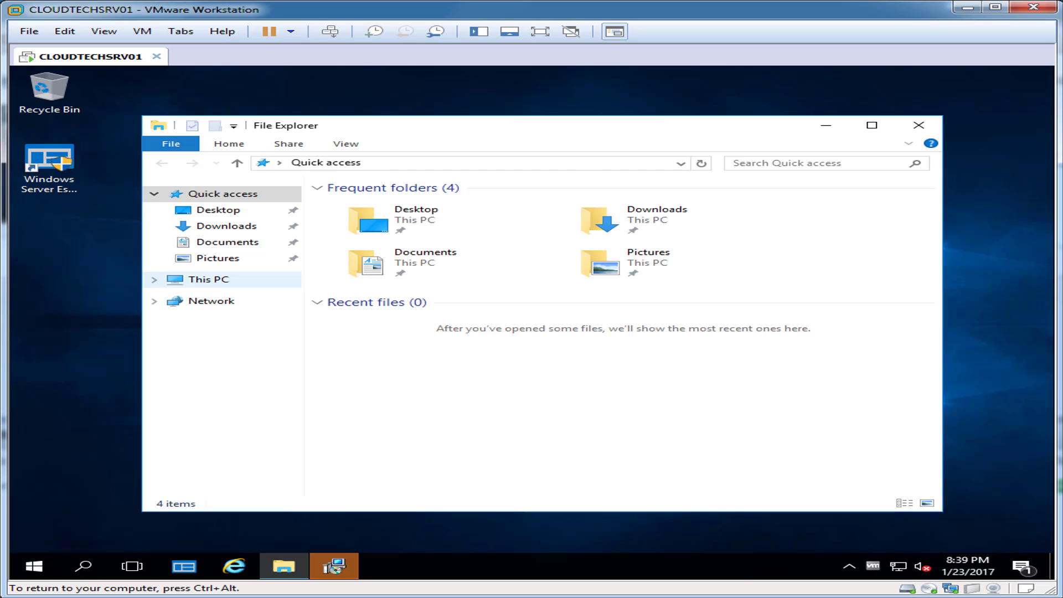
Eject DVD Drive (D:) from This PC and close File Explorer.
left_click(208, 279)
left_click(609, 344)
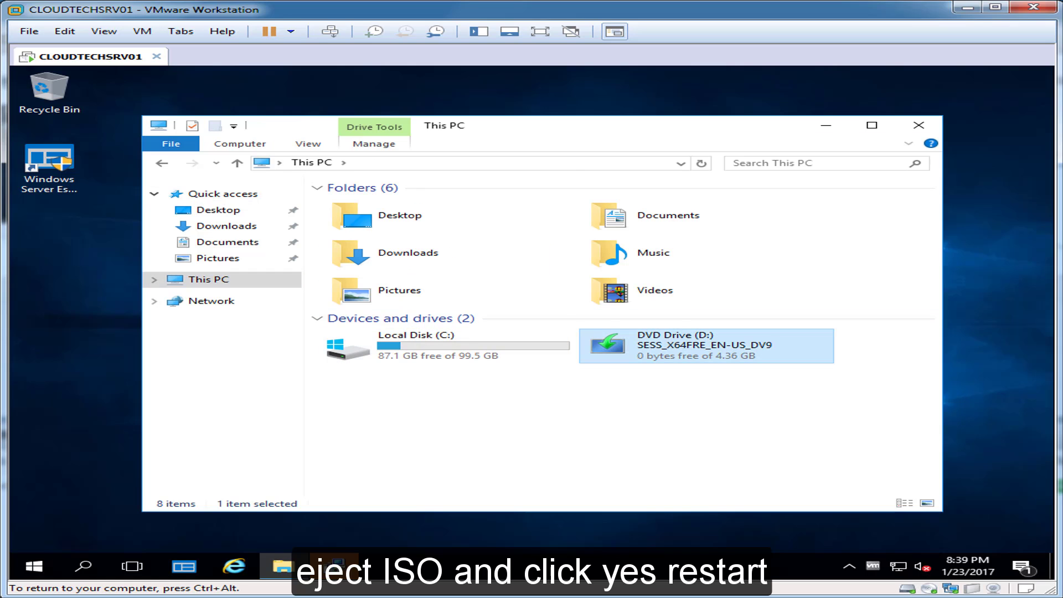
right_click(615, 341)
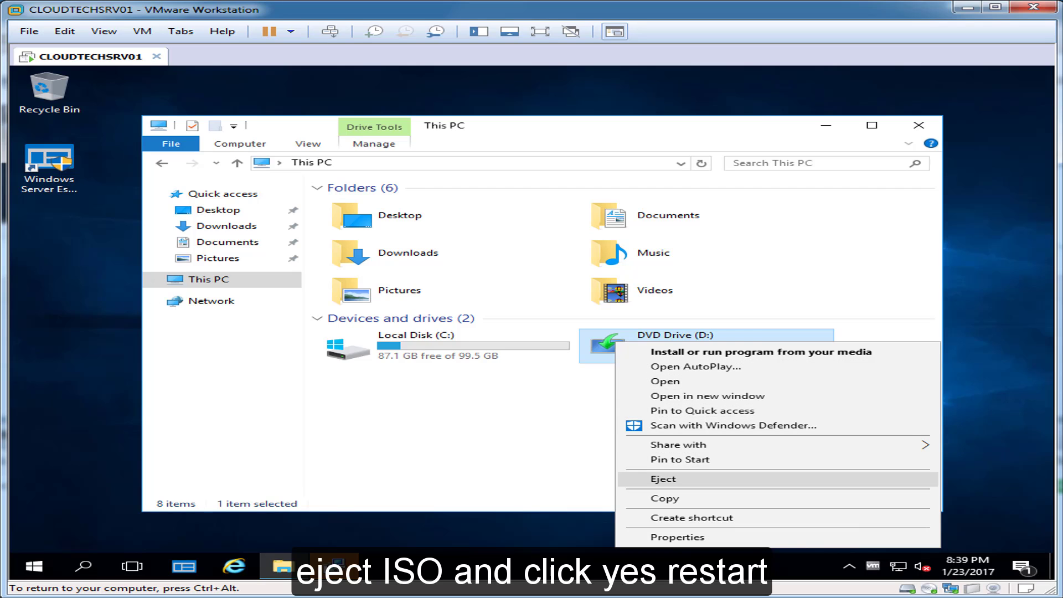
left_click(663, 478)
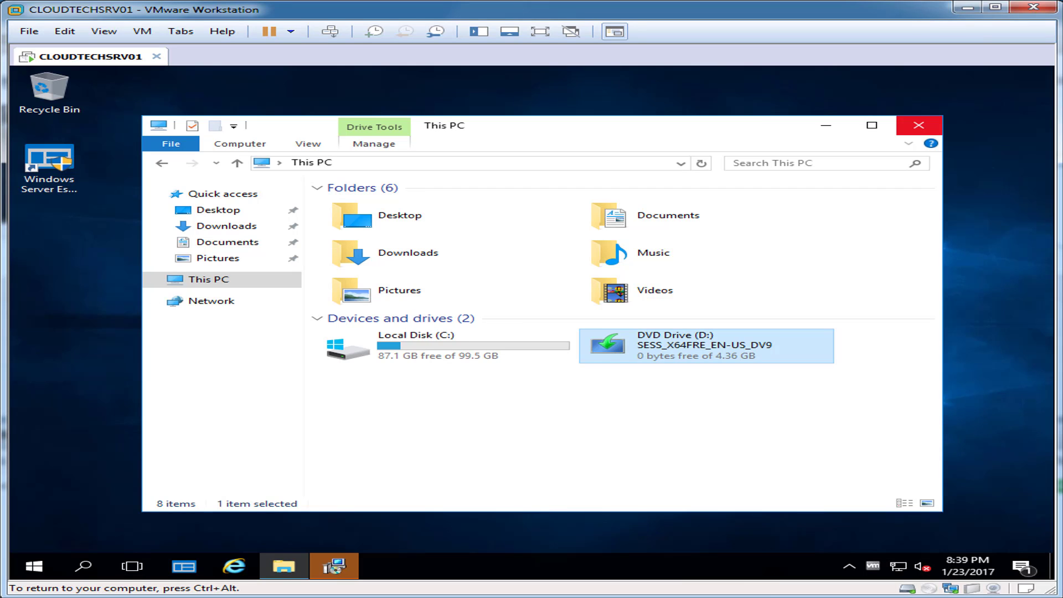
left_click(918, 125)
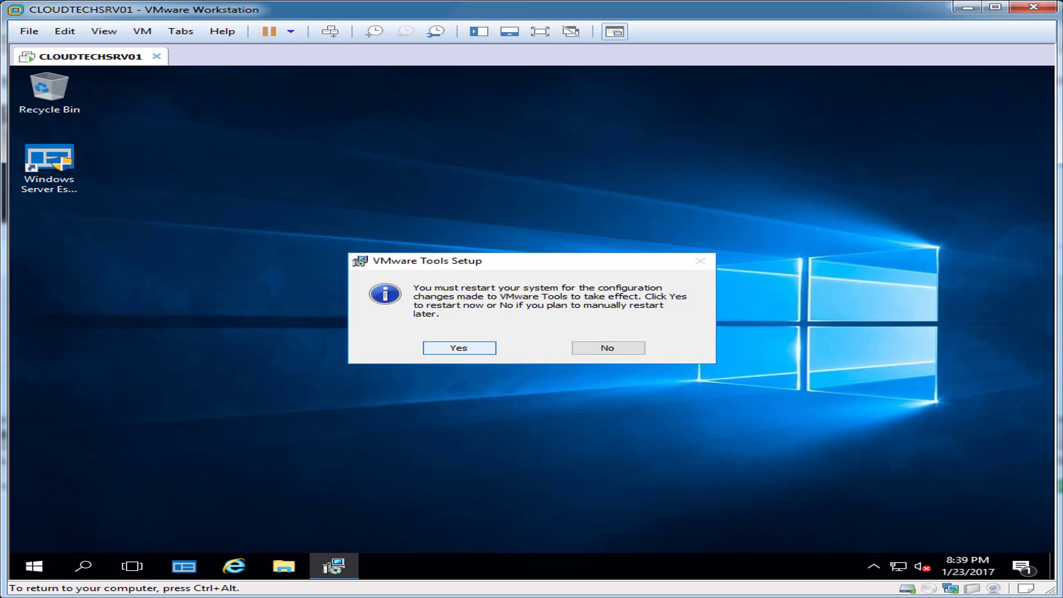
Restart the guest now, then sign in as Other user 'admin' with the account password.
left_click(459, 347)
key("ctrl+alt")
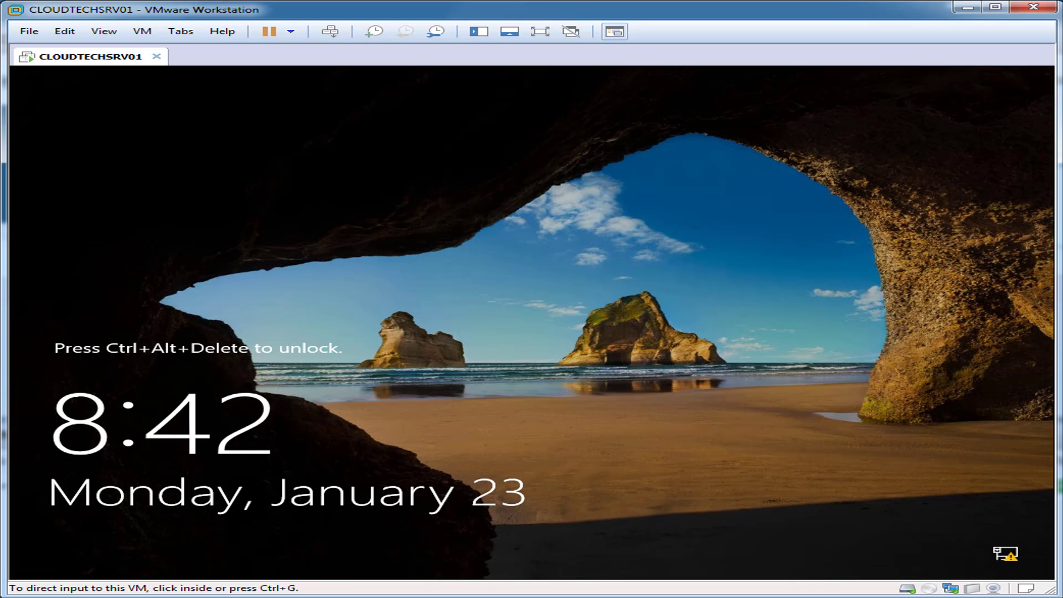
left_click(142, 31)
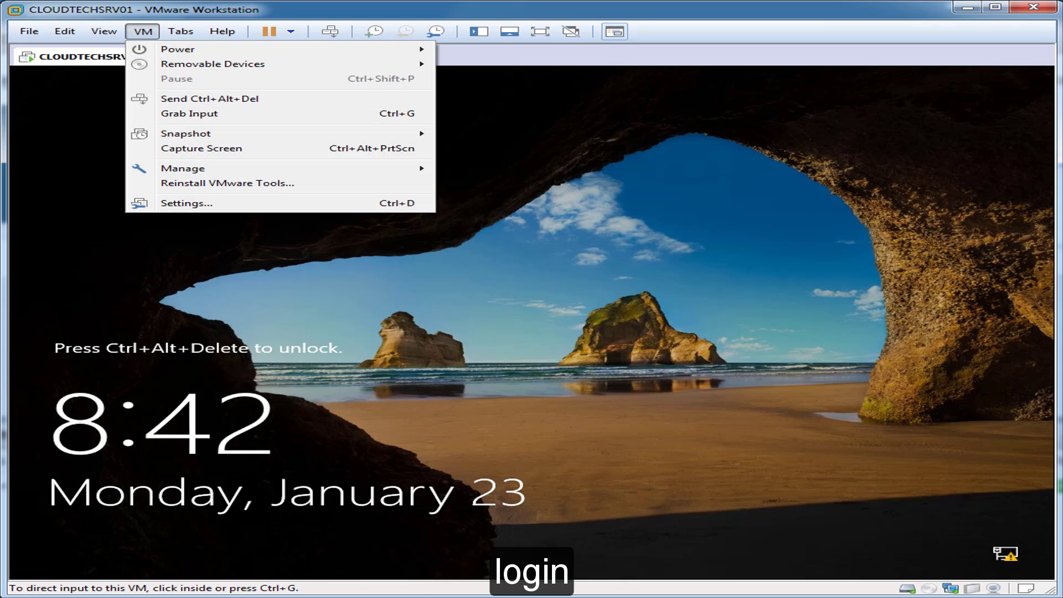
left_click(209, 98)
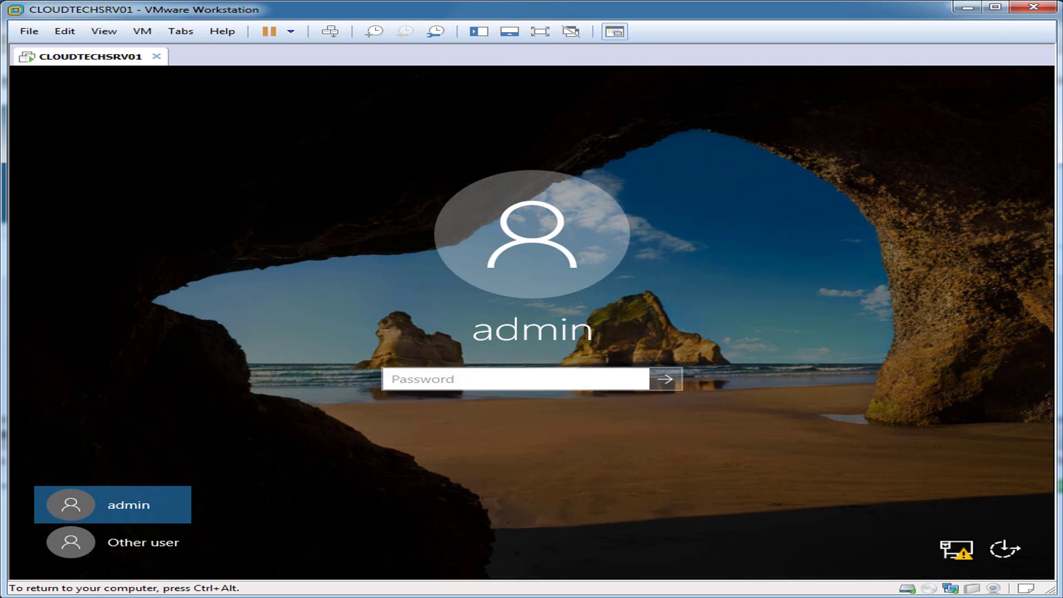
left_click(531, 371)
type("admin")
key("Tab")
type("***********")
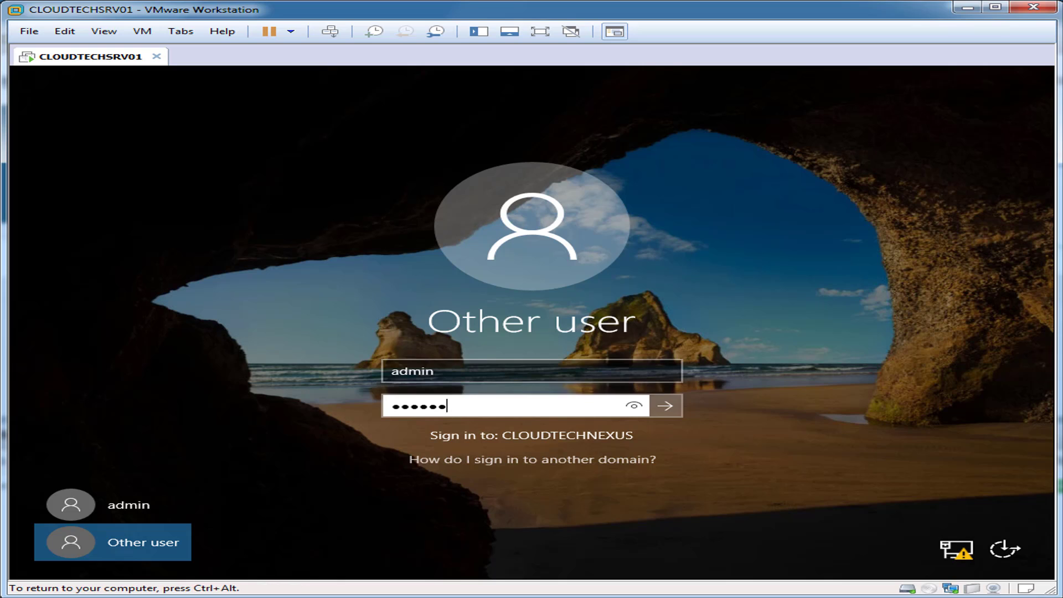
key("Return")
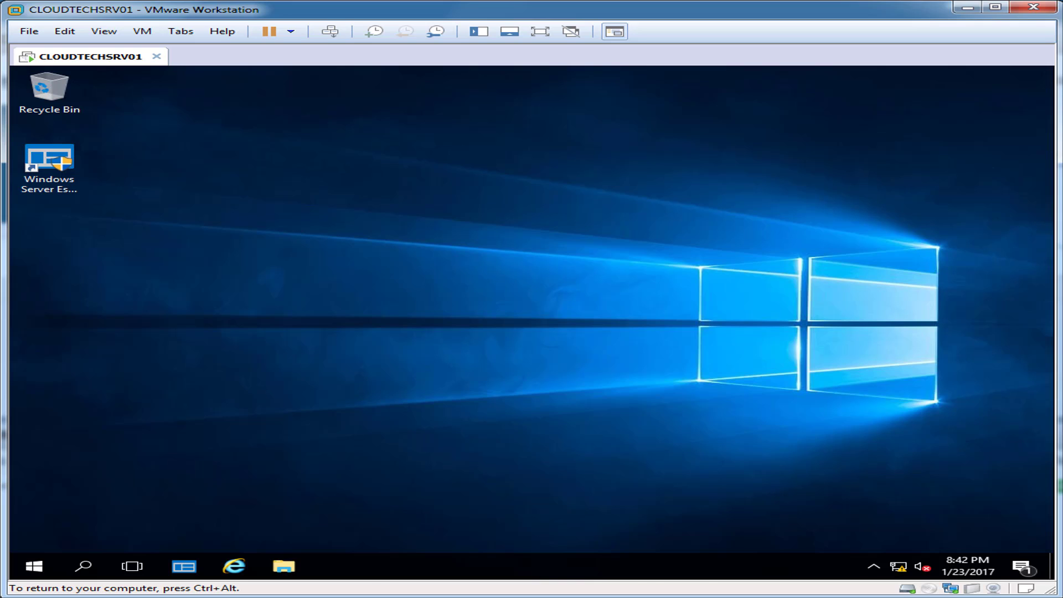
Launch Windows Server Essentials from its desktop icon and approve the UAC prompt.
double_click(48, 160)
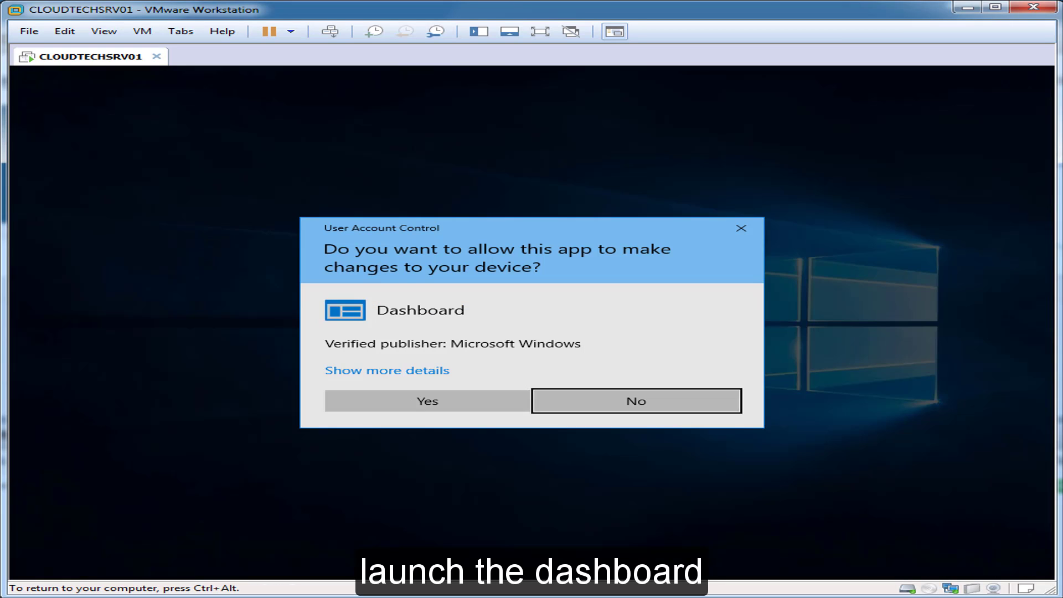
left_click(427, 400)
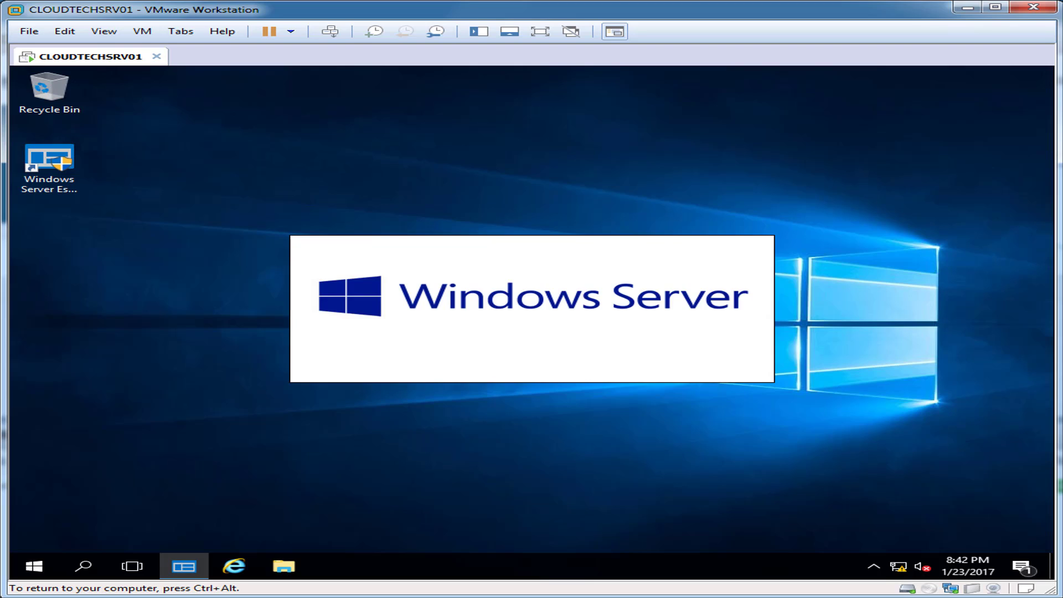
key("ctrl+alt")
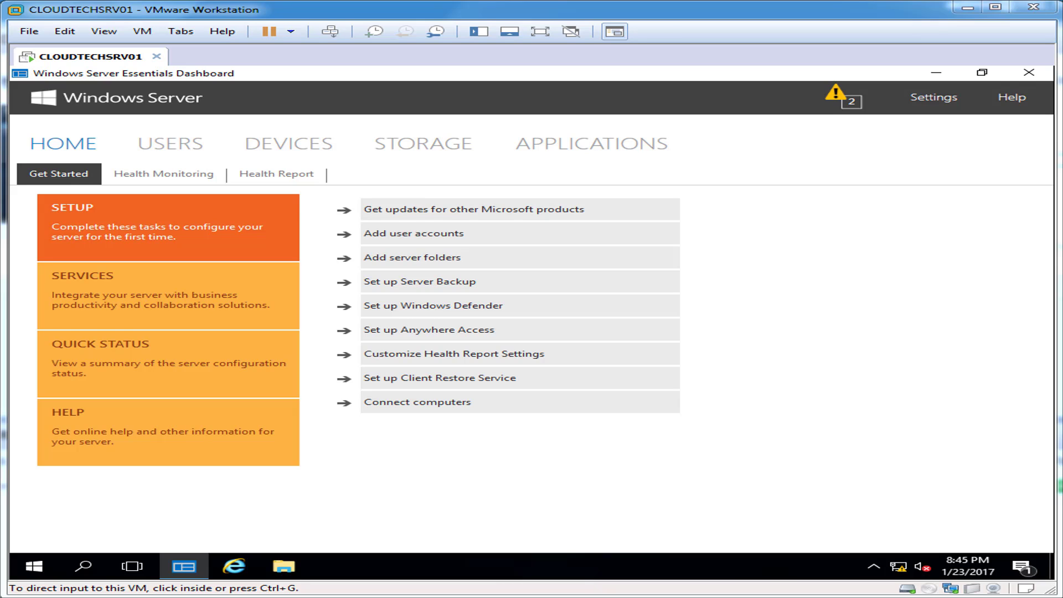
key("ctrl+g")
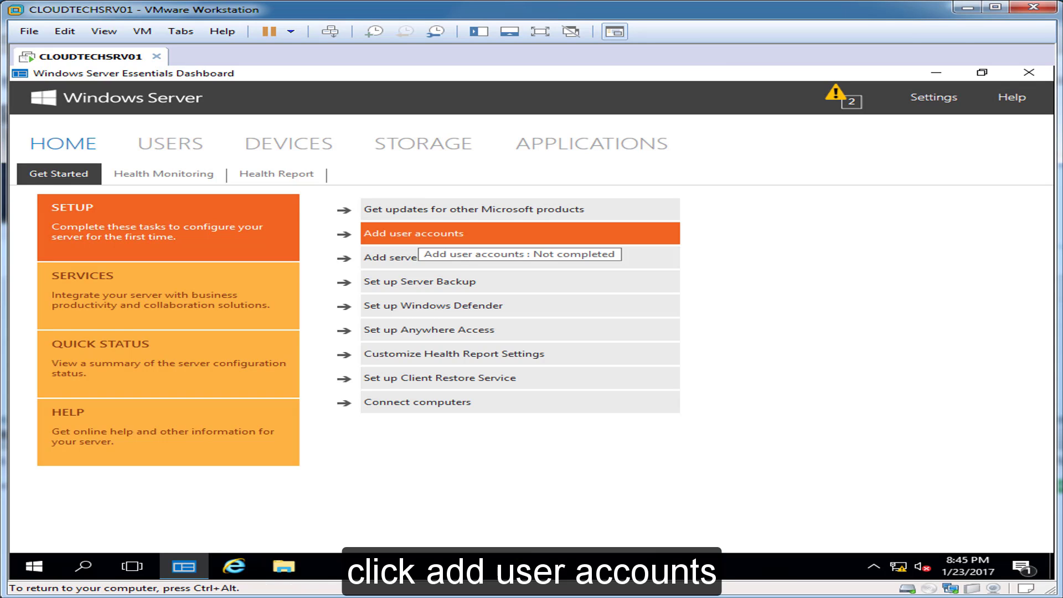
Start Add user accounts and enter user1 with its password as a Standard user.
left_click(419, 235)
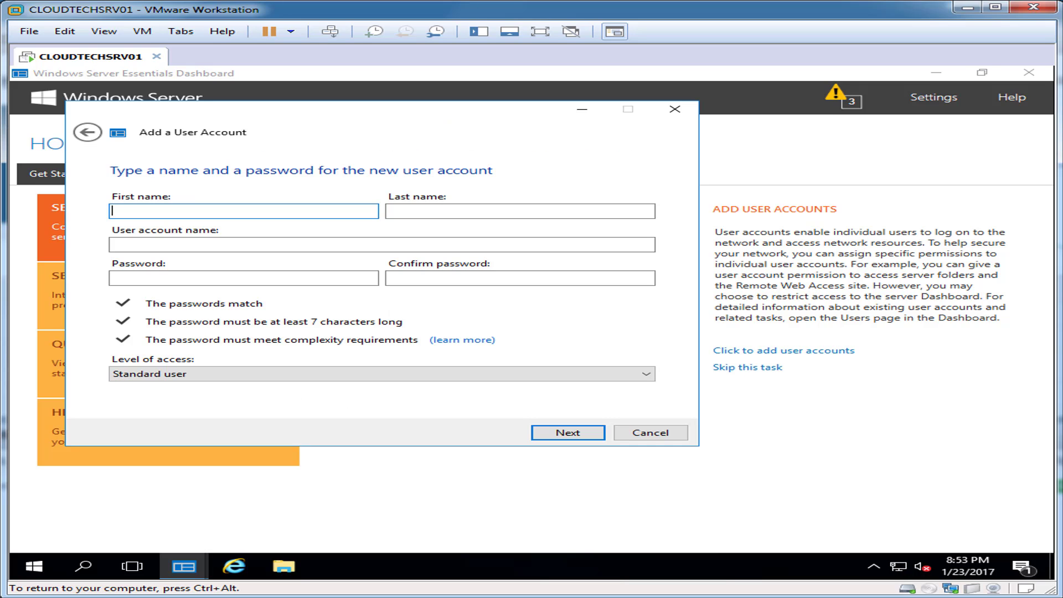
left_click_drag(453, 114, 613, 176)
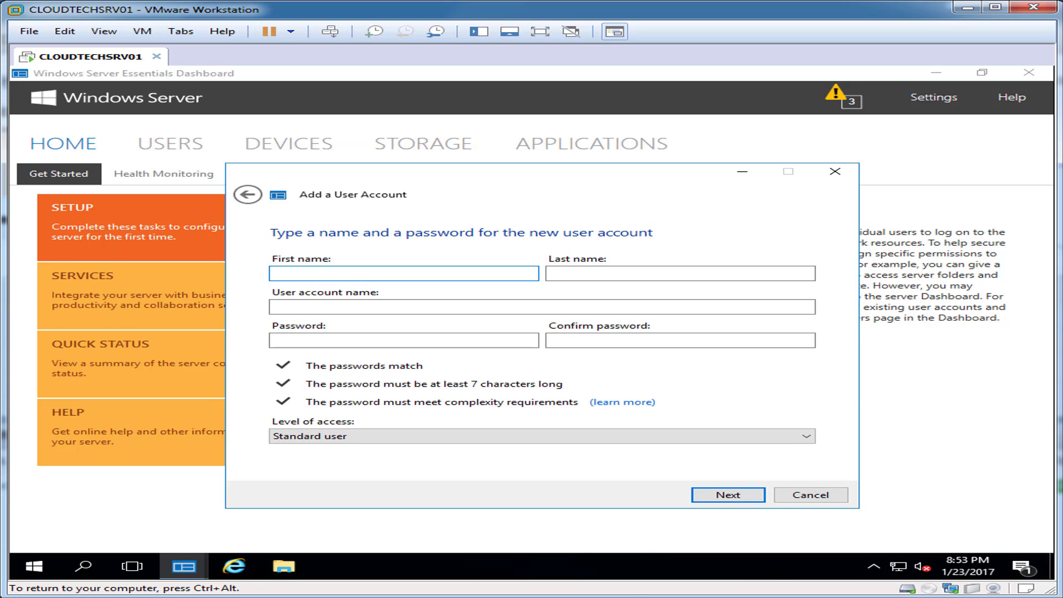
type("user")
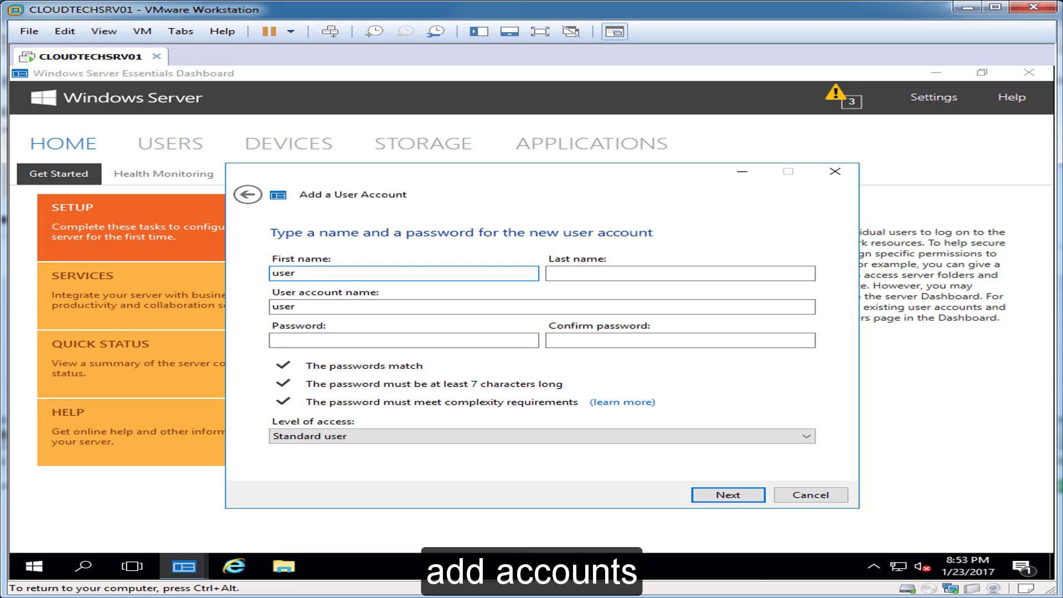
type("1")
key("Tab")
key("Tab")
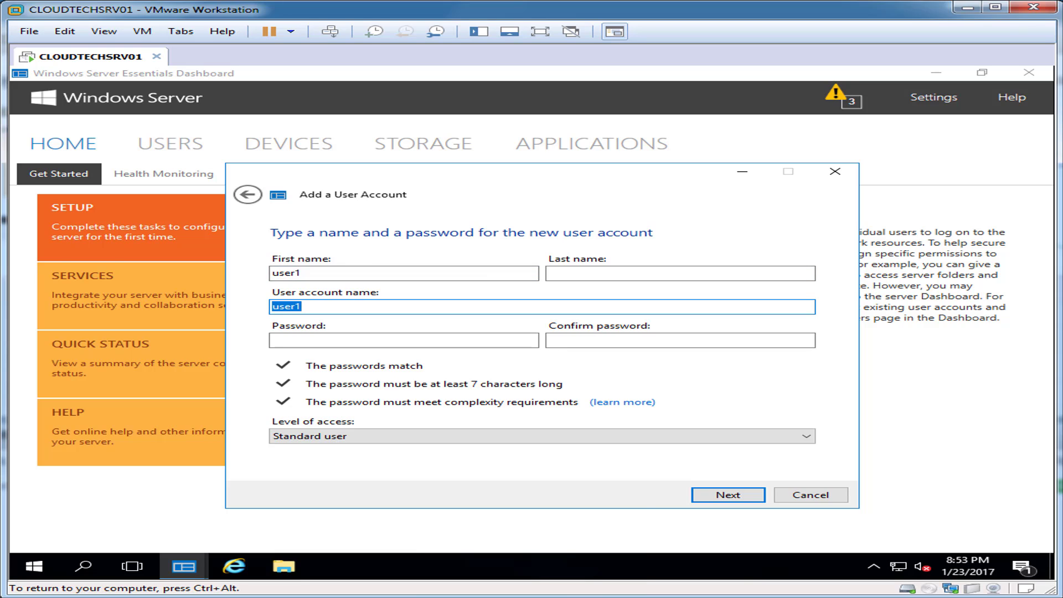
key("Tab")
type("P@ssw0rd123")
key("Tab")
type("P@ssw0rd123")
key("Tab")
key("alt+Down")
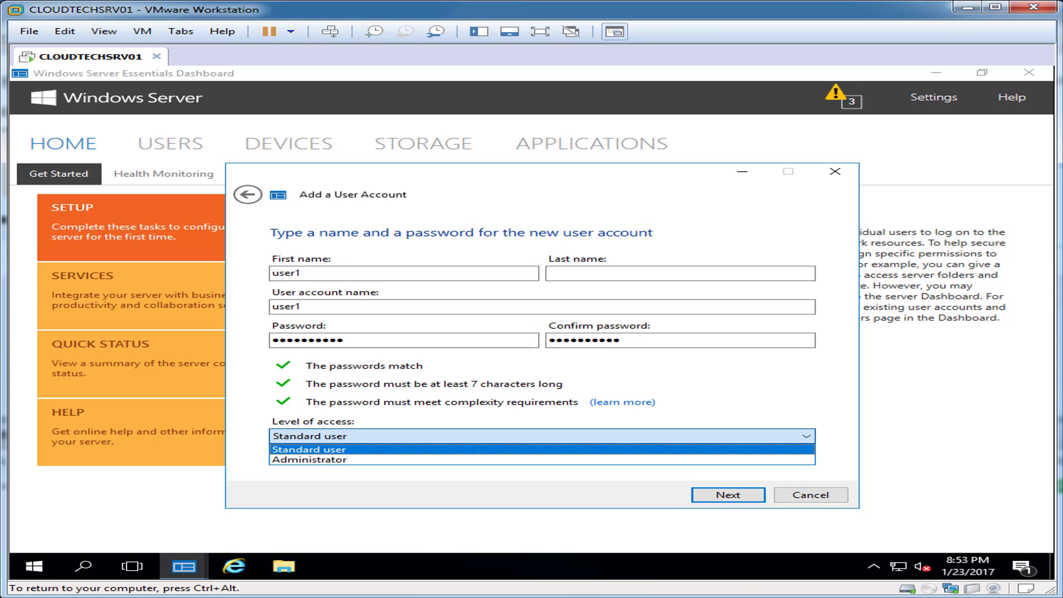
key("Return")
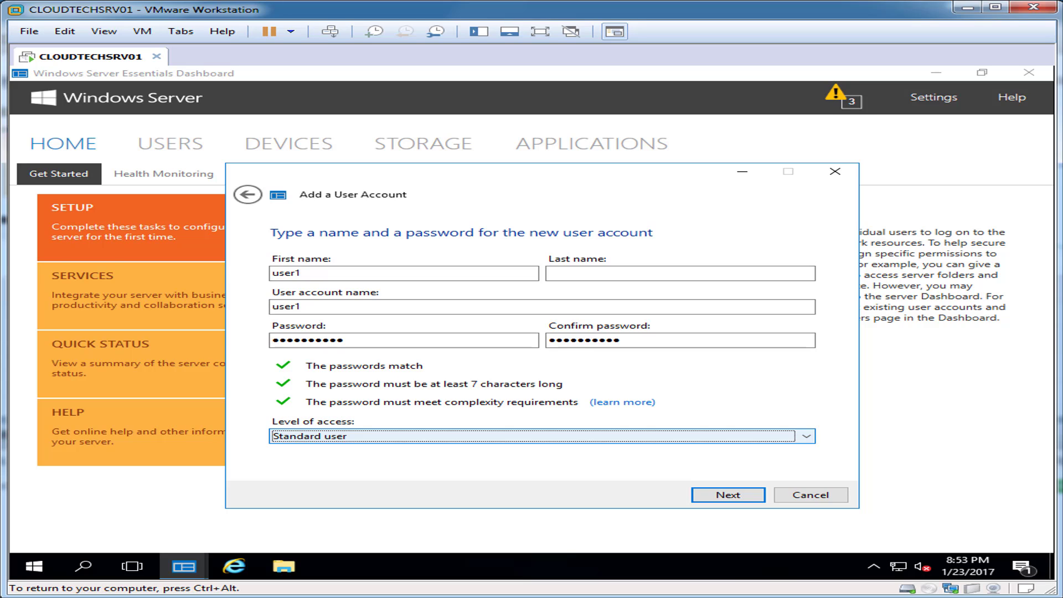
Keep Company read-only, turn off VPN access, and create the user1 account.
key("Return")
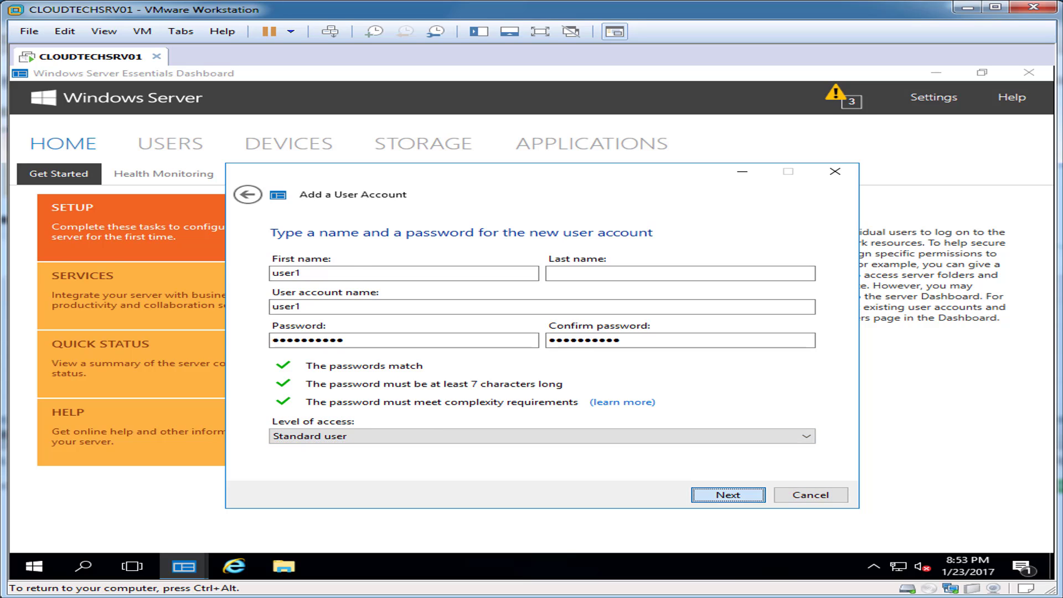
key("Tab")
key("alt+Down")
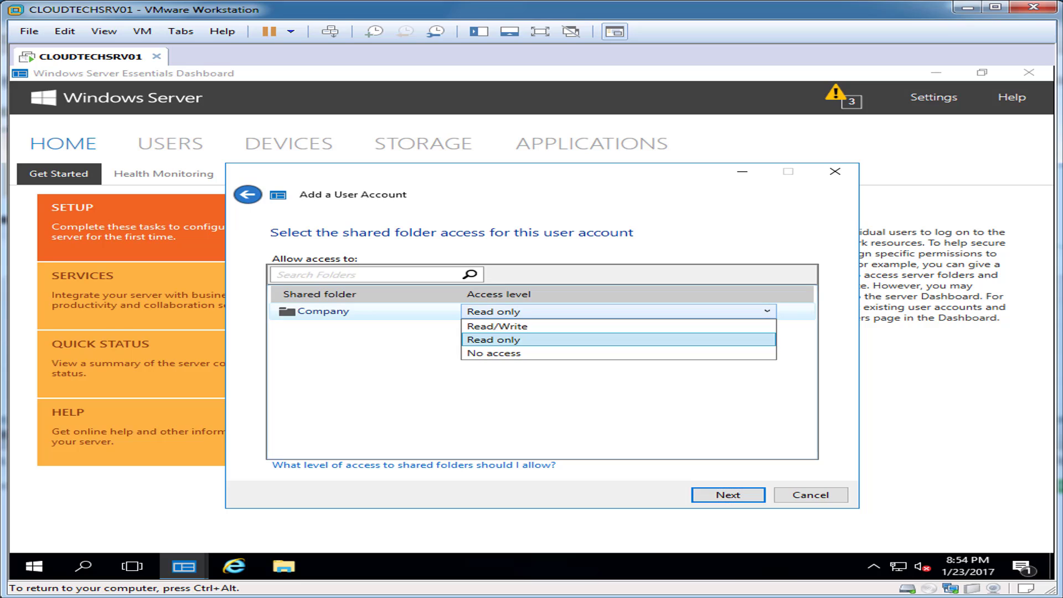
key("Return")
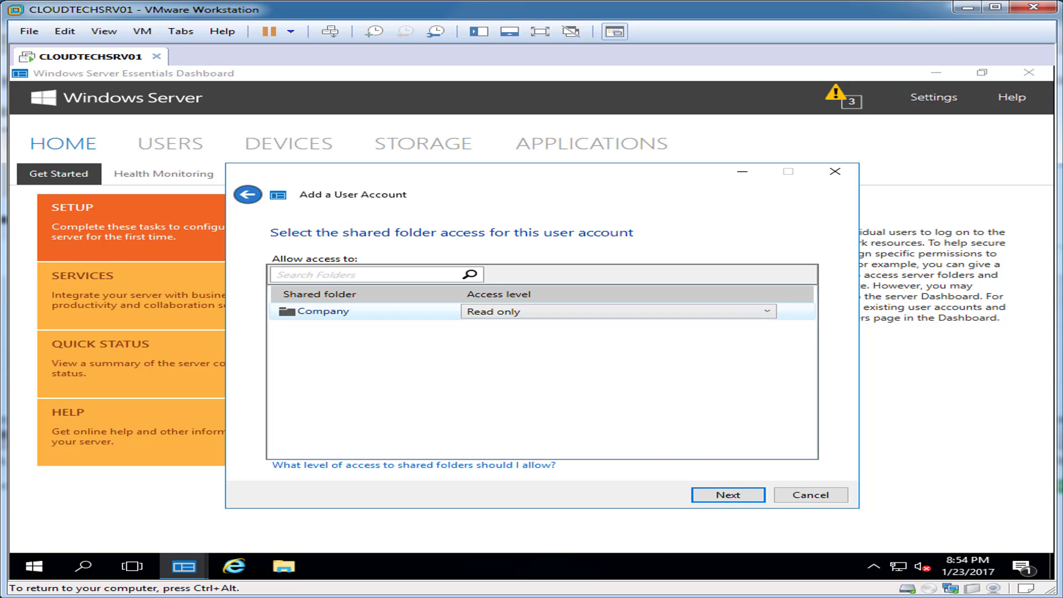
key("Tab")
key("Return")
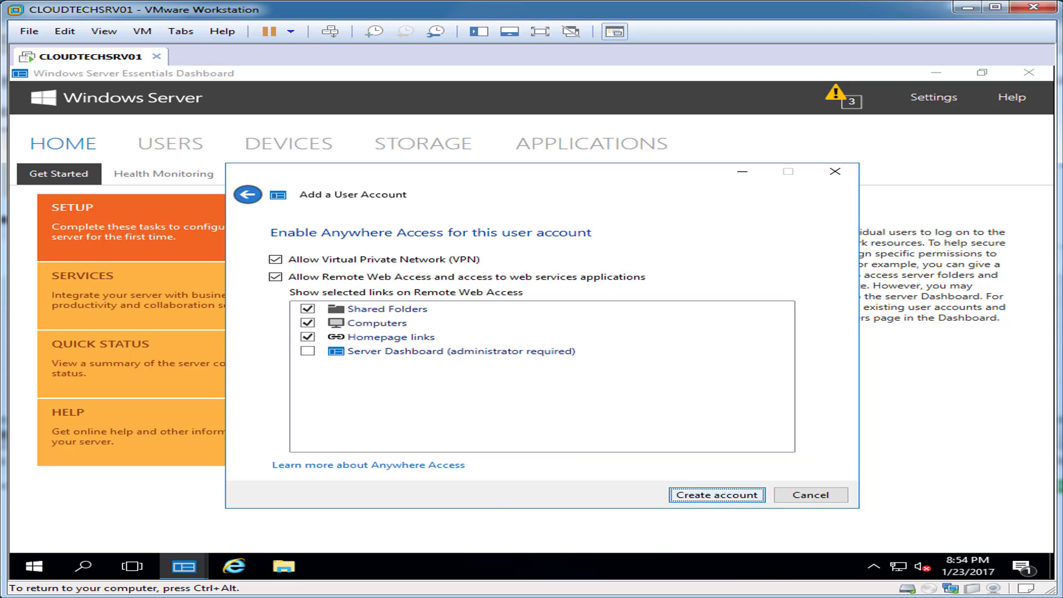
key("shift+Tab")
key("shift+Tab")
key("shift+Tab")
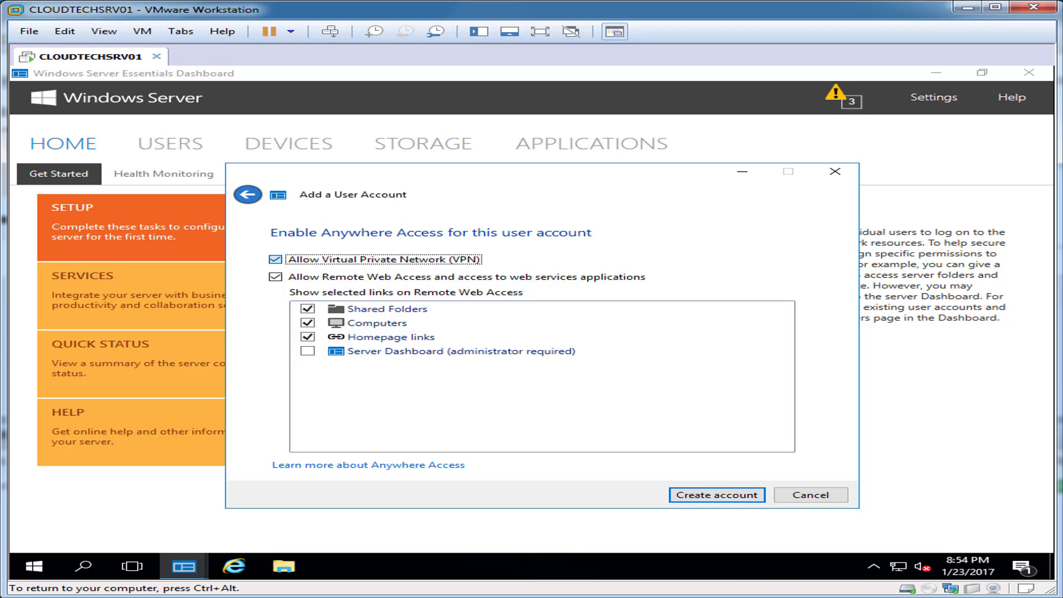
key("space")
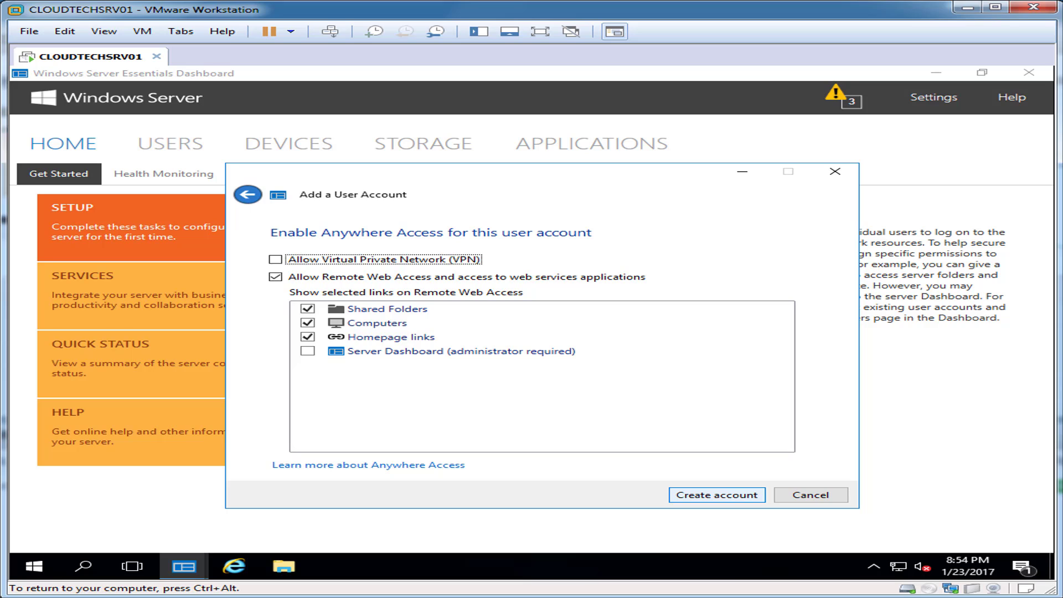
key("Return")
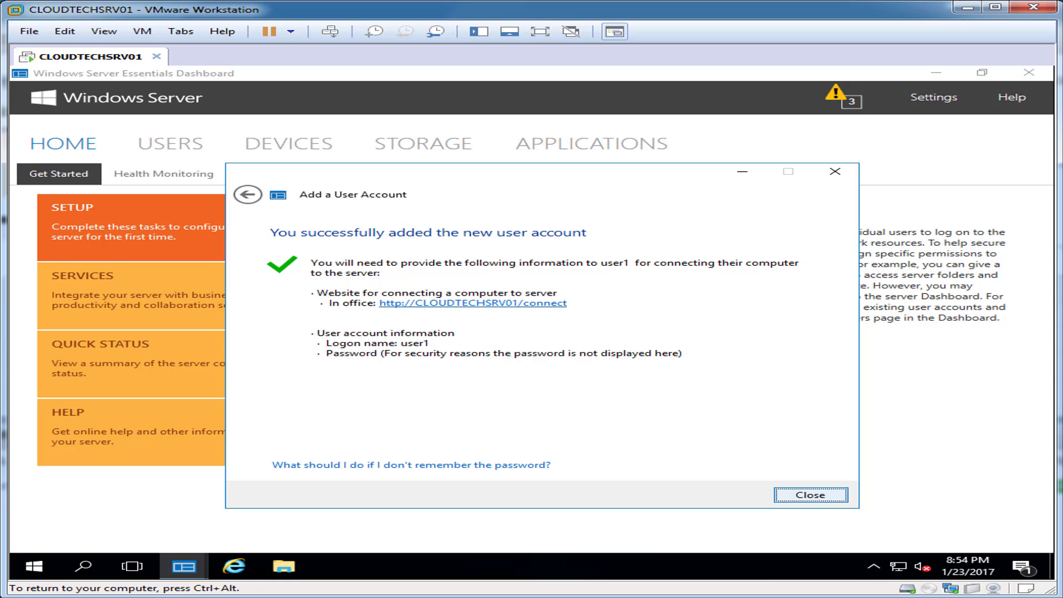
key("Return")
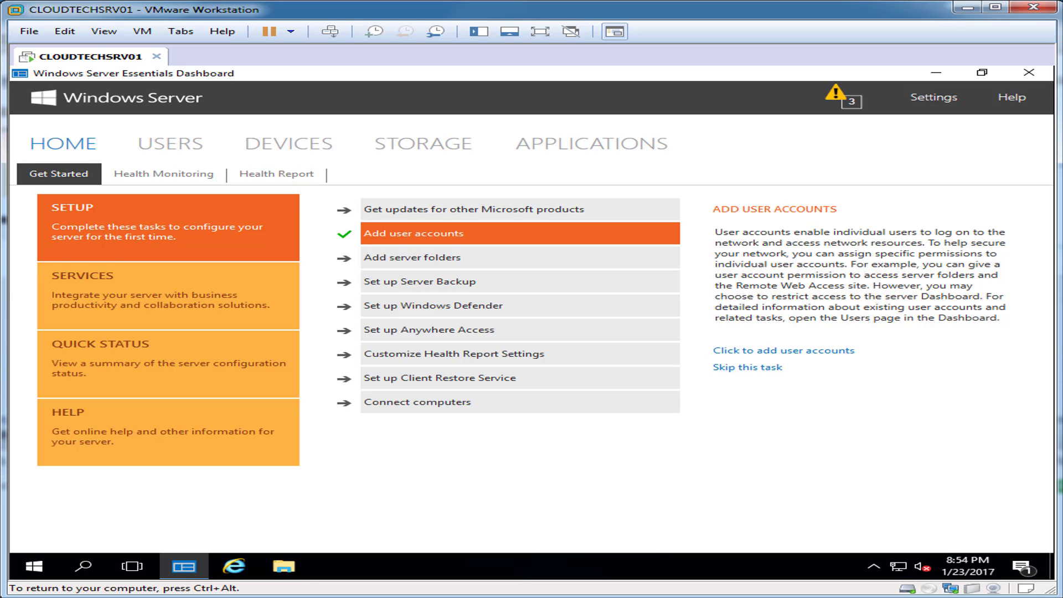
On the USERS page, choose Add a user account from the list's context menu.
left_click(170, 144)
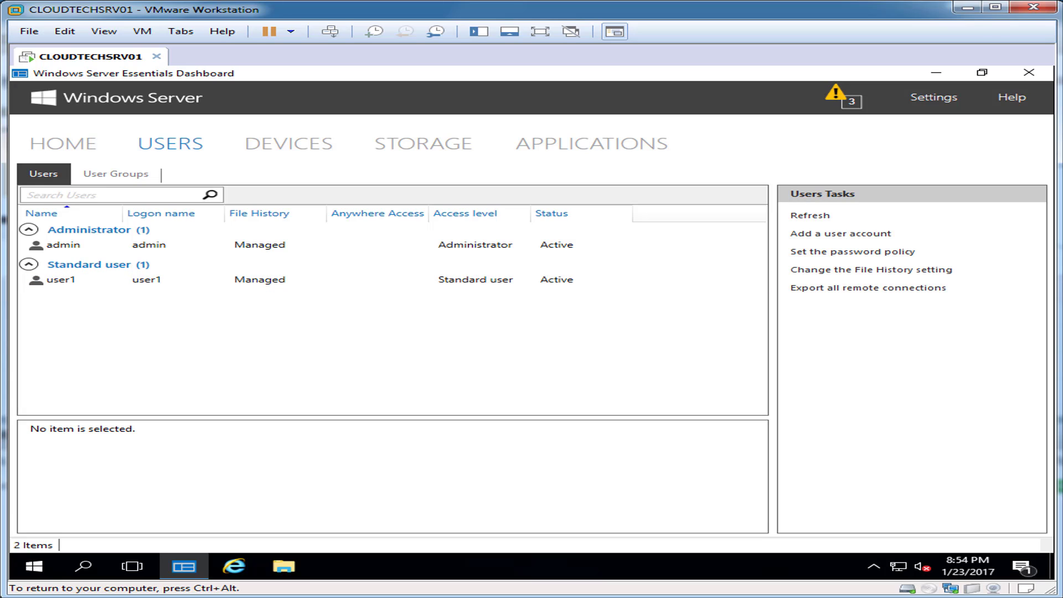
right_click(78, 305)
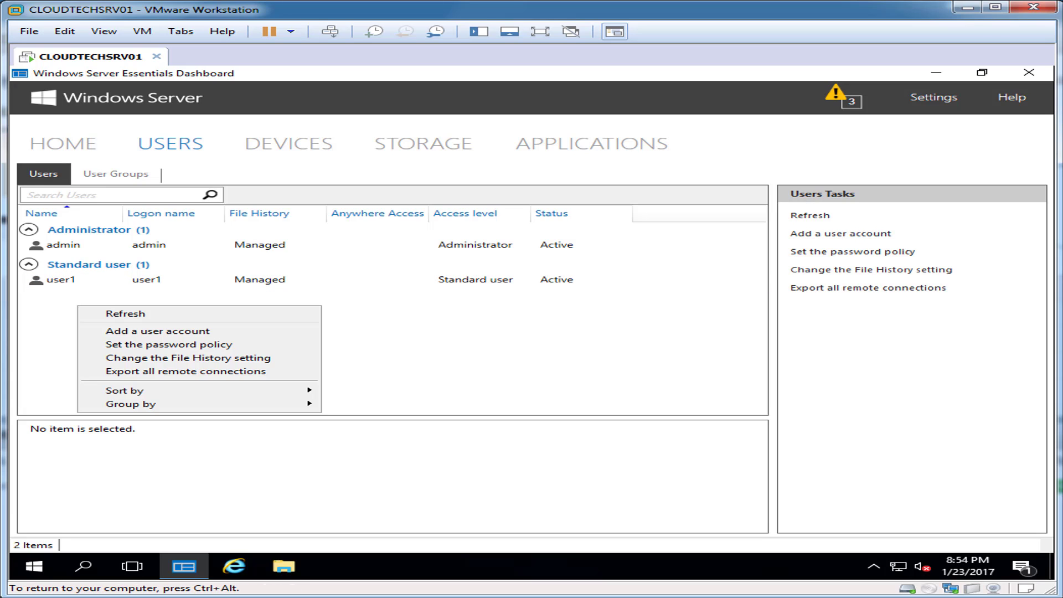
left_click(158, 331)
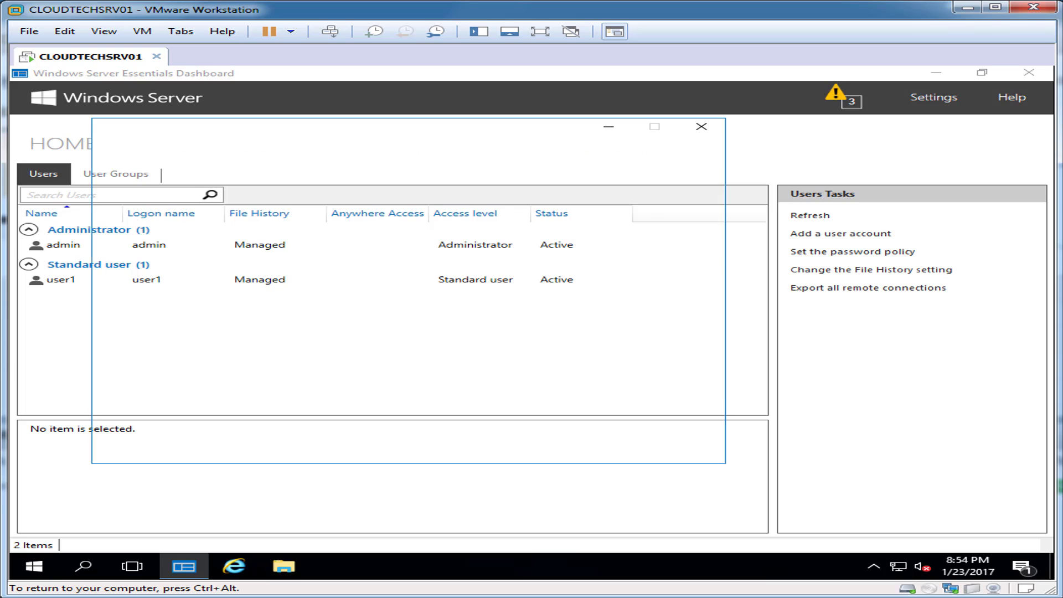
Create user2 as a standard user without VPN access and close the summary.
left_click_drag(334, 138, 475, 174)
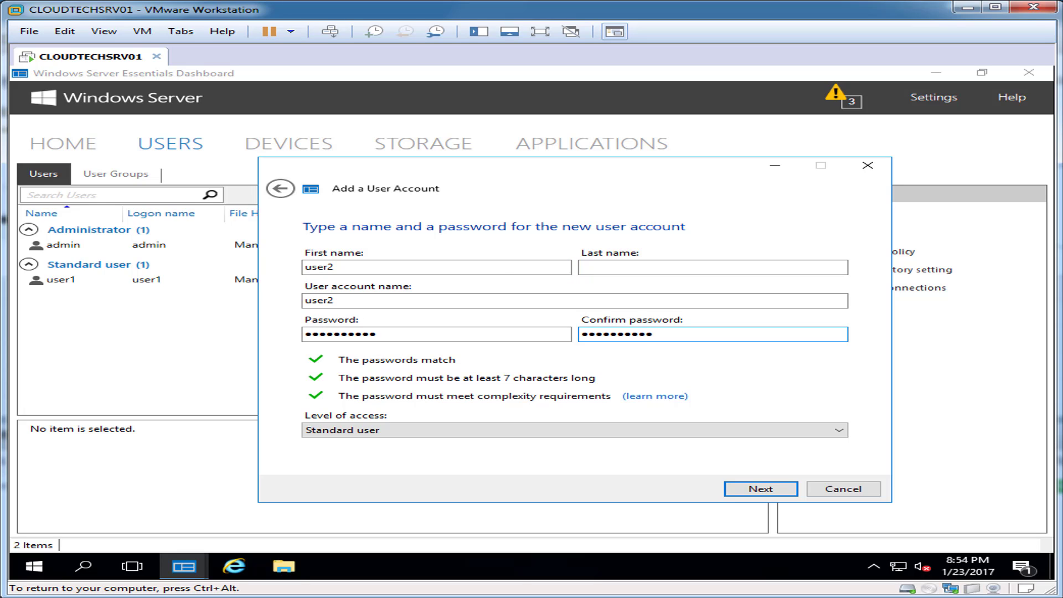
key("Return")
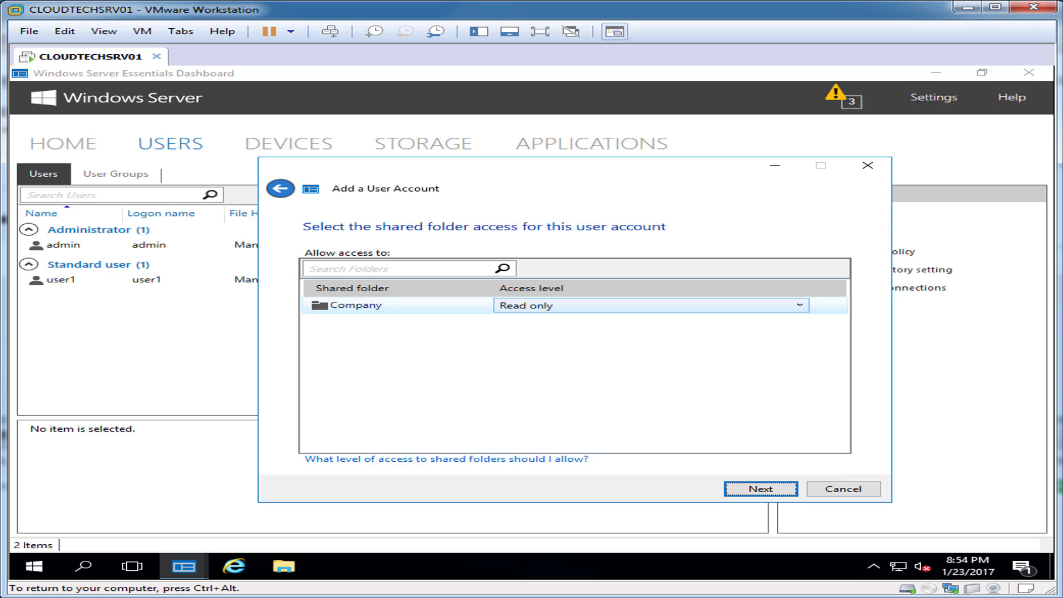
key("Return")
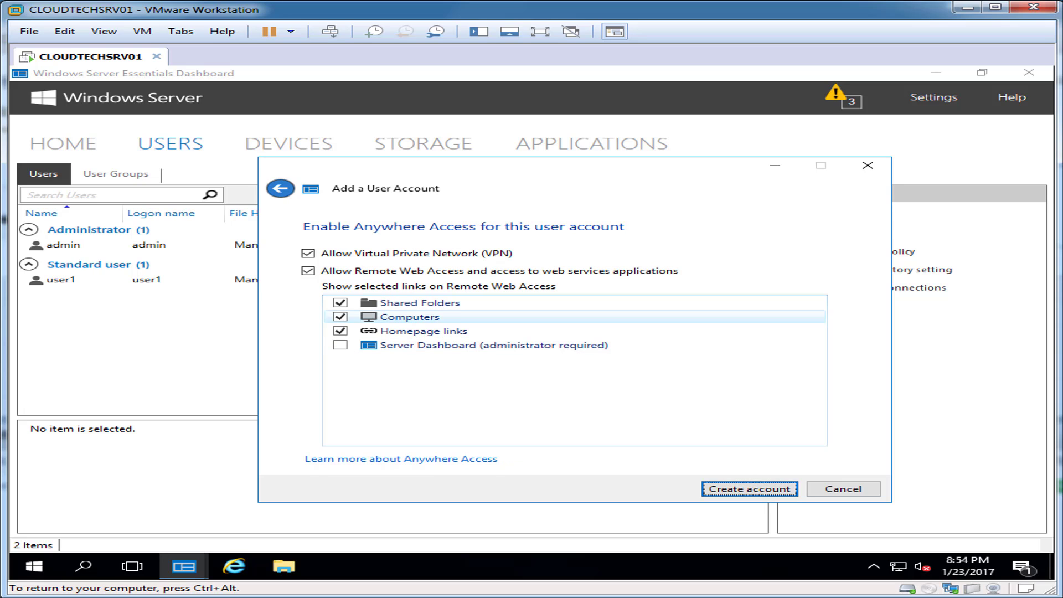
left_click(308, 253)
key("Return")
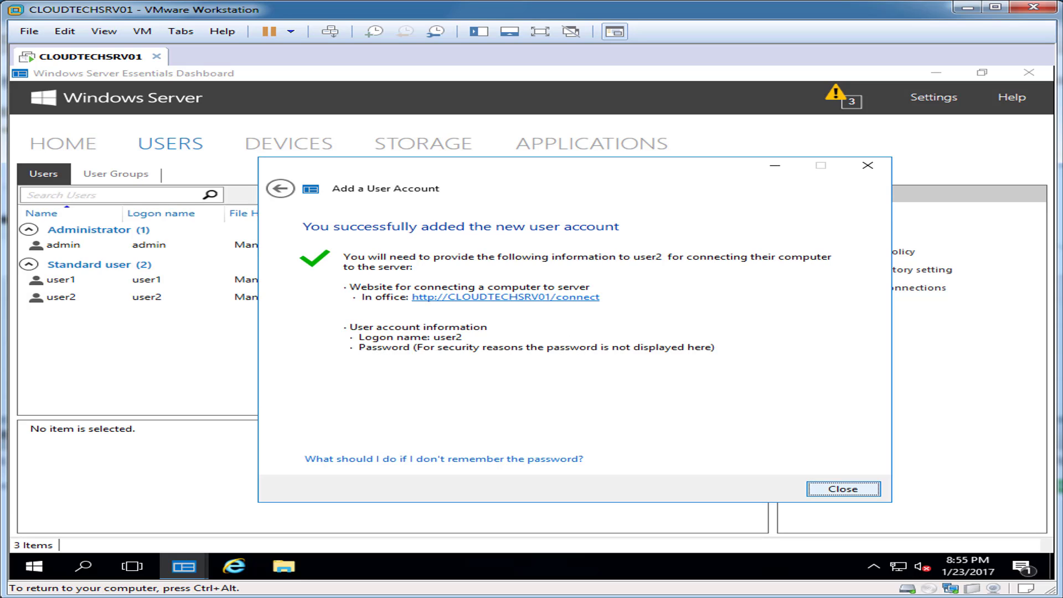
key("Return")
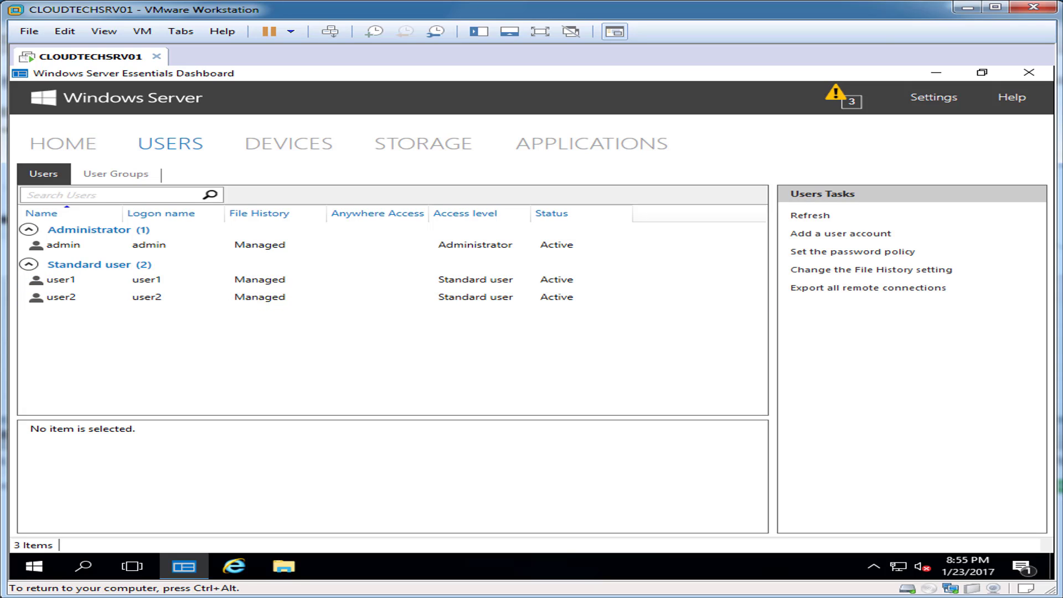
key("ctrl+alt")
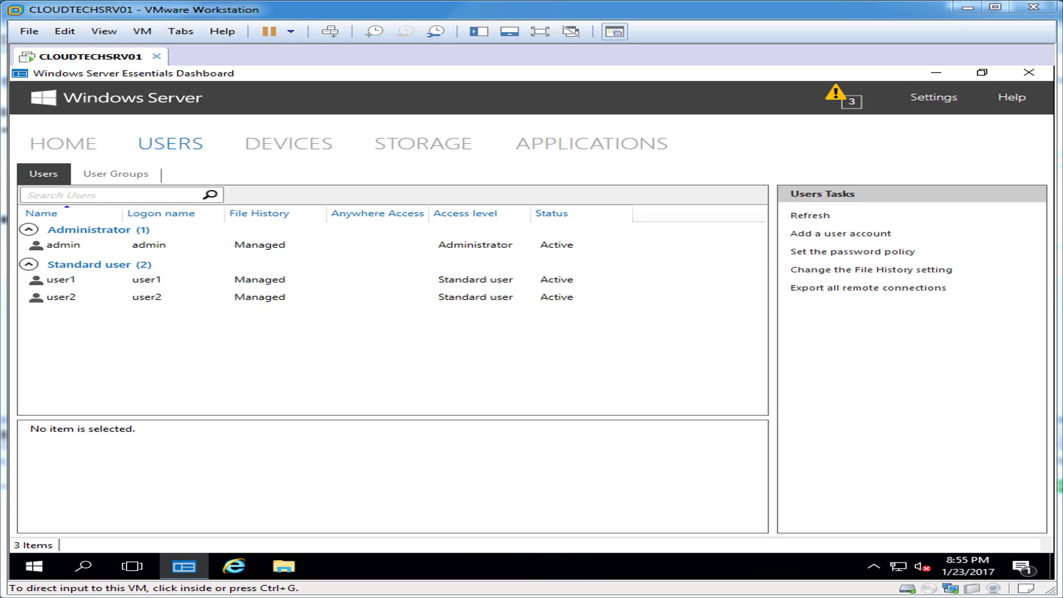
Browse to C:\ServerFolders\Users\admin in File Explorer.
left_click(283, 566)
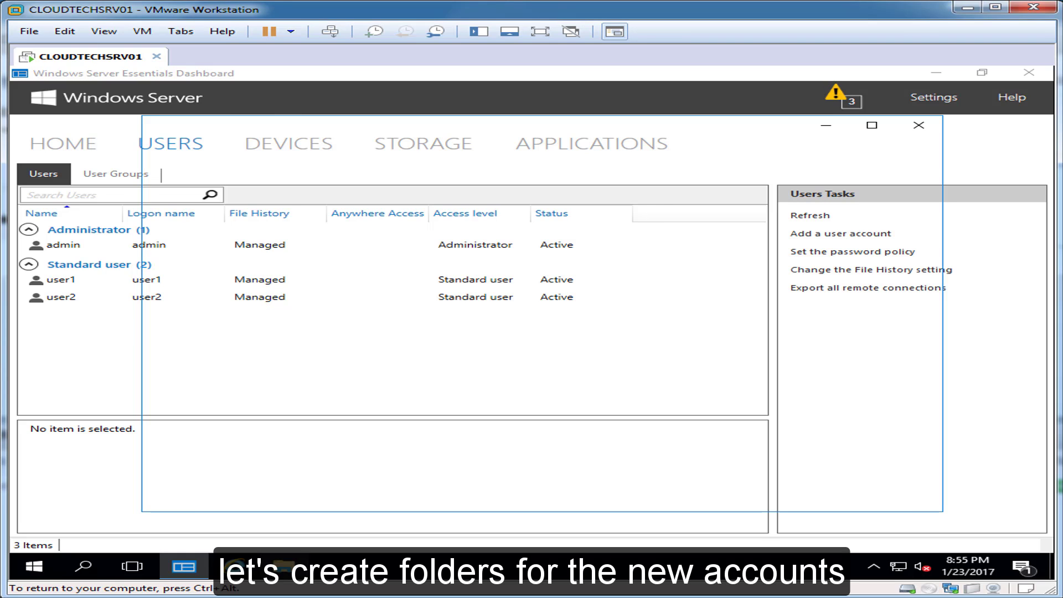
left_click(209, 279)
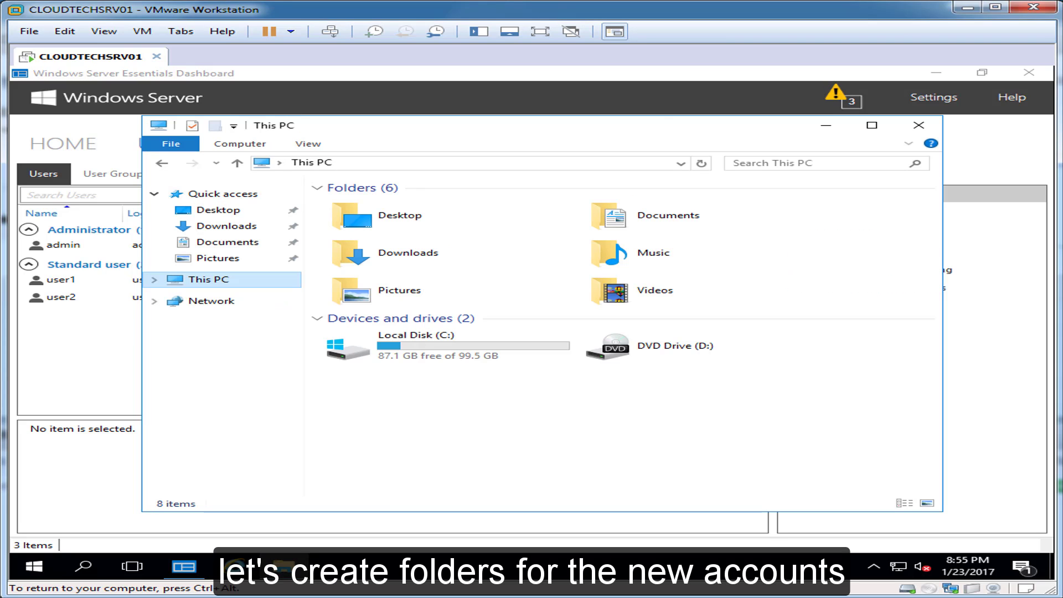
key("Return")
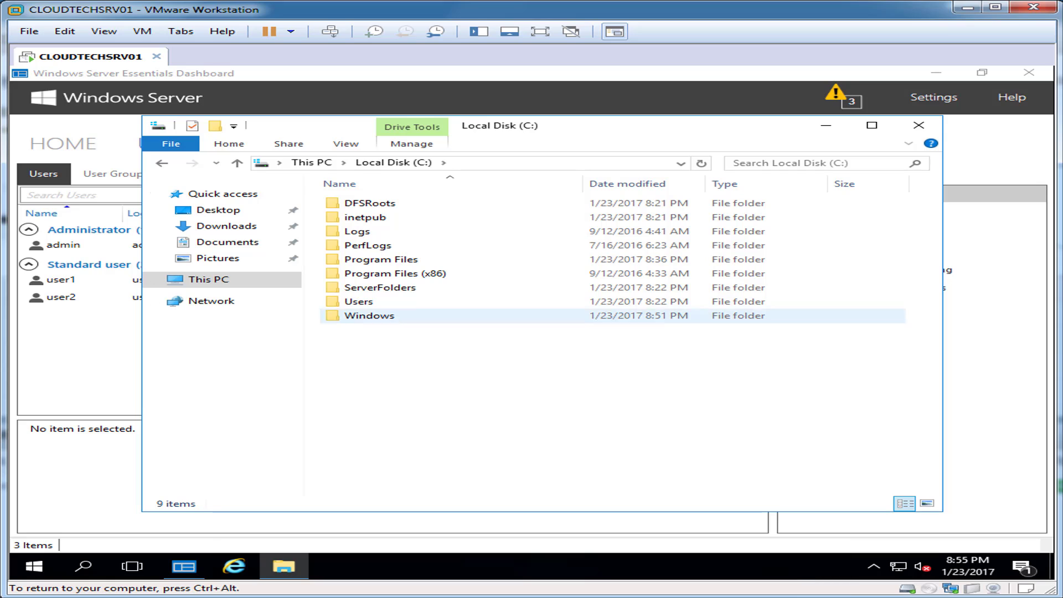
left_click(380, 287)
key("Return")
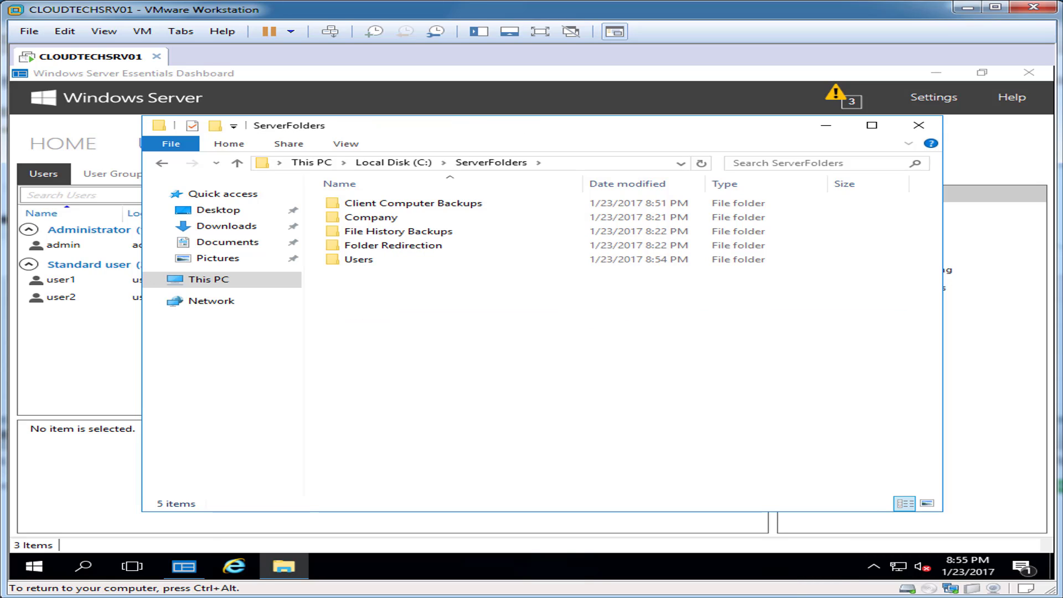
left_click(359, 259)
key("Return")
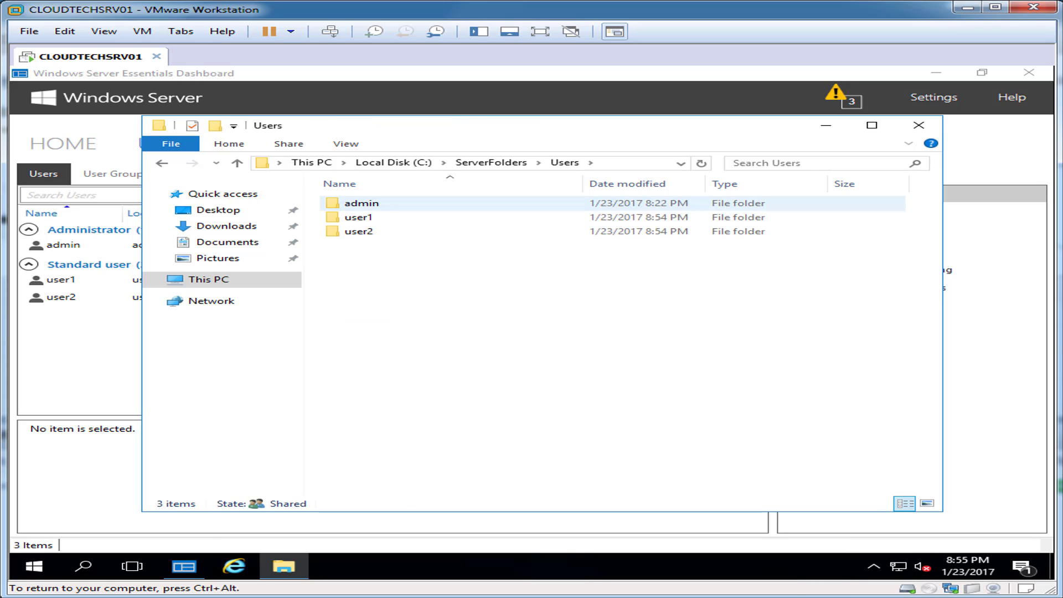
left_click(361, 203)
key("Return")
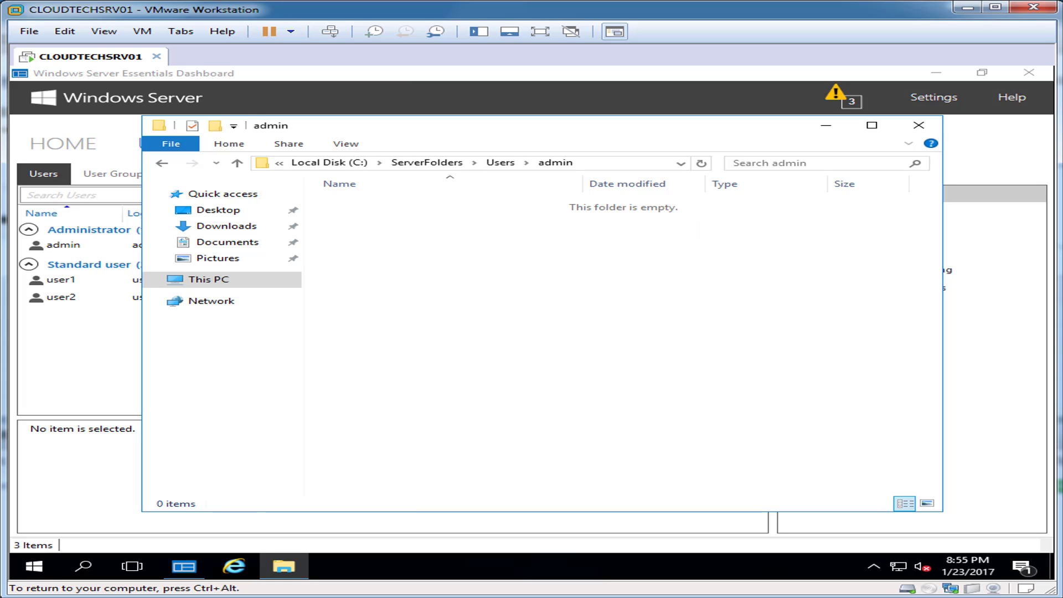
Create Documents, Downloads and Music folders inside admin.
right_click(365, 232)
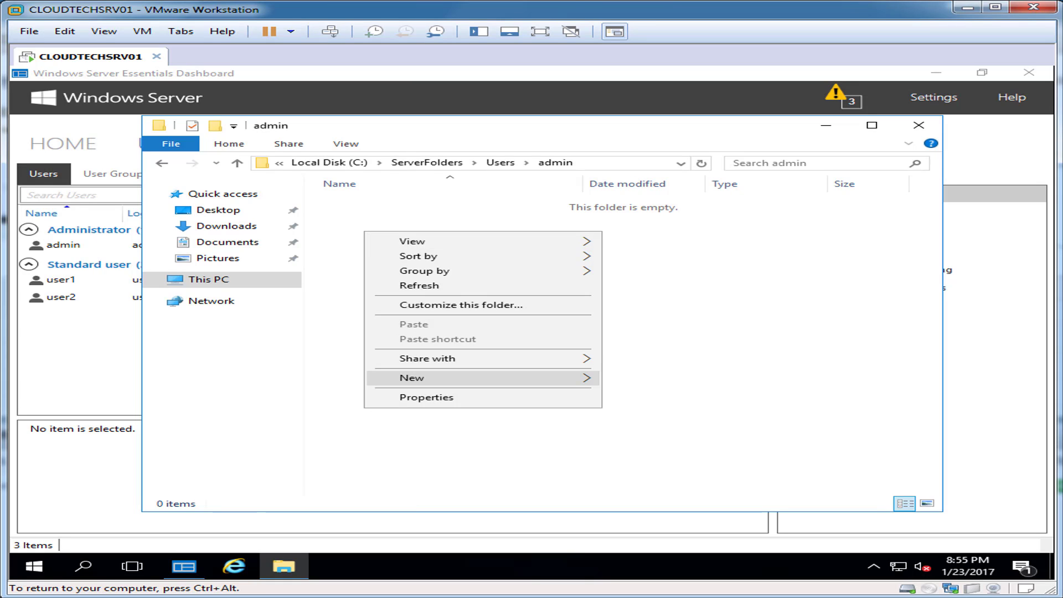
mouse_move(498, 377)
left_click(637, 374)
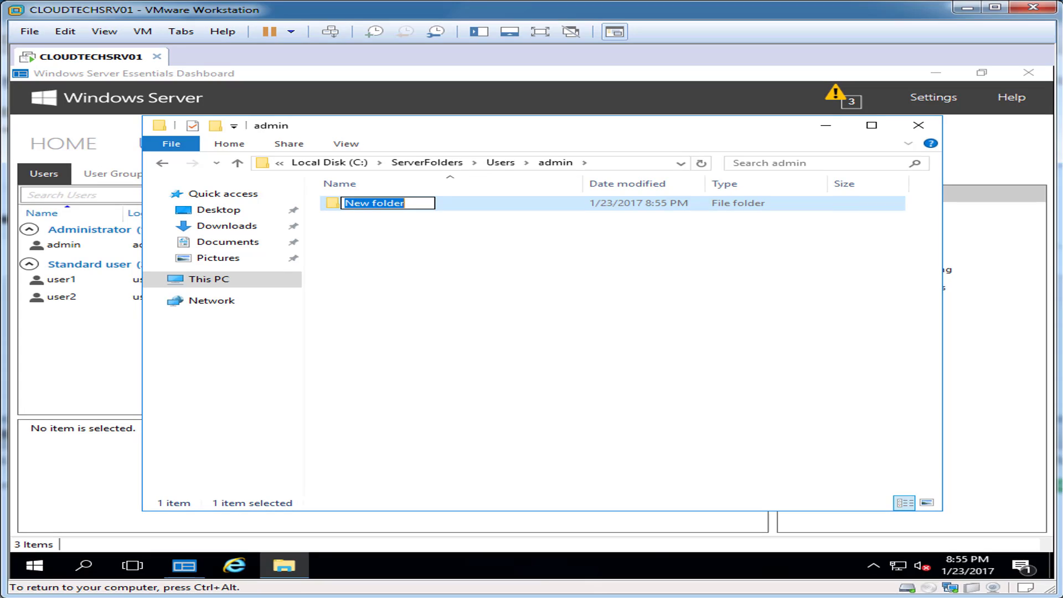
type("Documents")
key("Return")
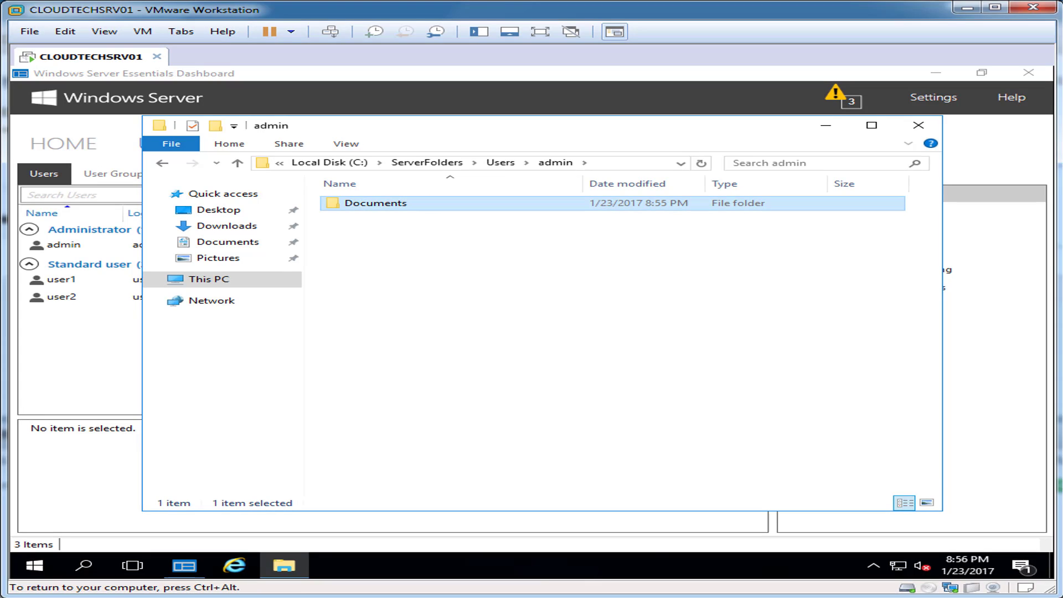
right_click(315, 227)
mouse_move(387, 387)
left_click(598, 388)
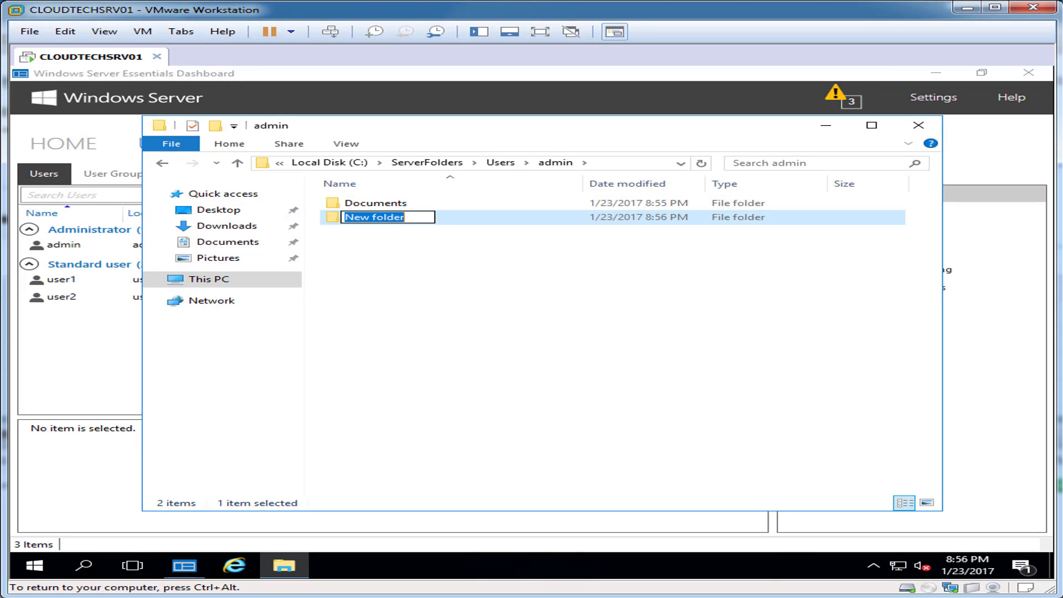
type("Downloads")
key("Return")
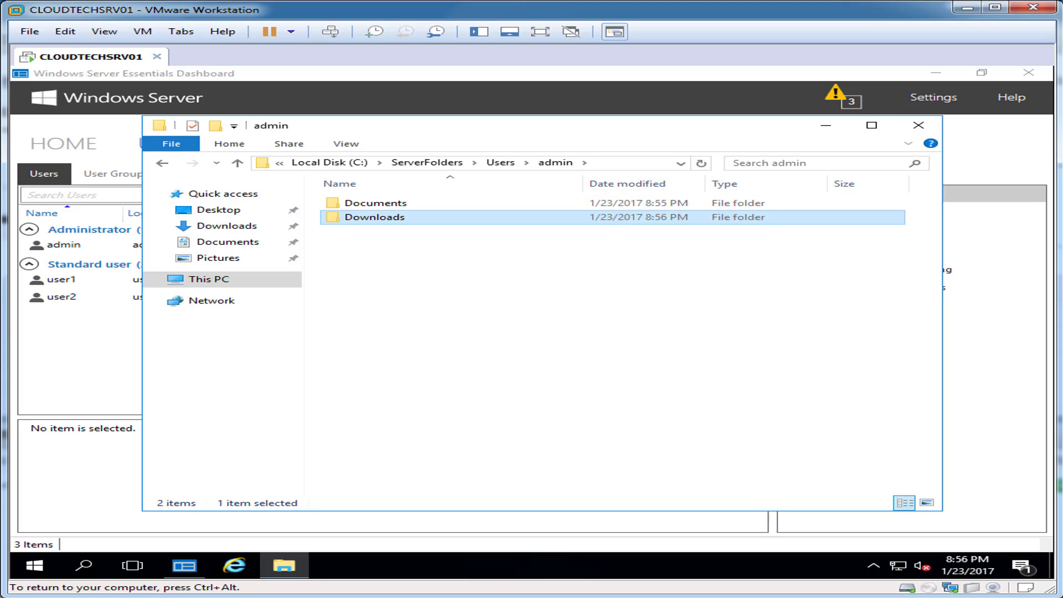
right_click(340, 249)
mouse_move(387, 412)
left_click(609, 410)
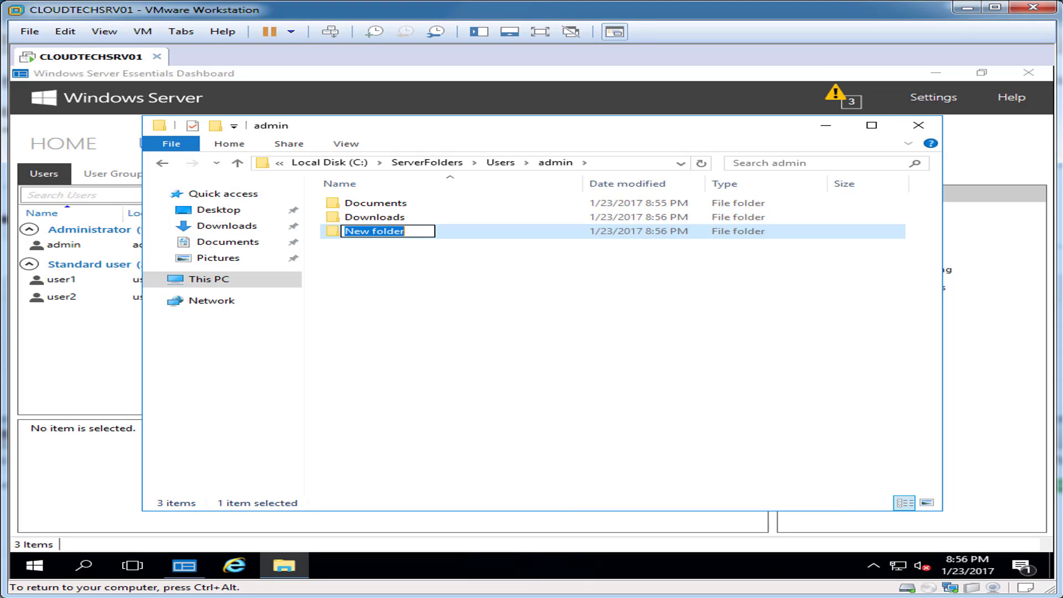
type("Music")
key("Return")
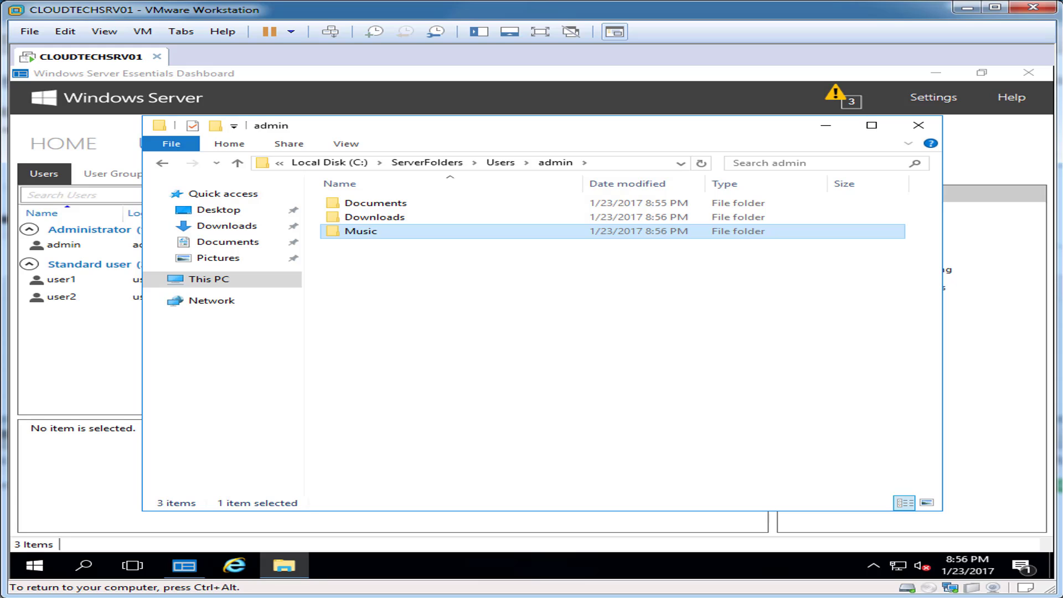
Add Pictures and Video folders, then select all five folders in admin.
right_click(326, 254)
mouse_move(376, 415)
left_click(604, 415)
type("Pictures")
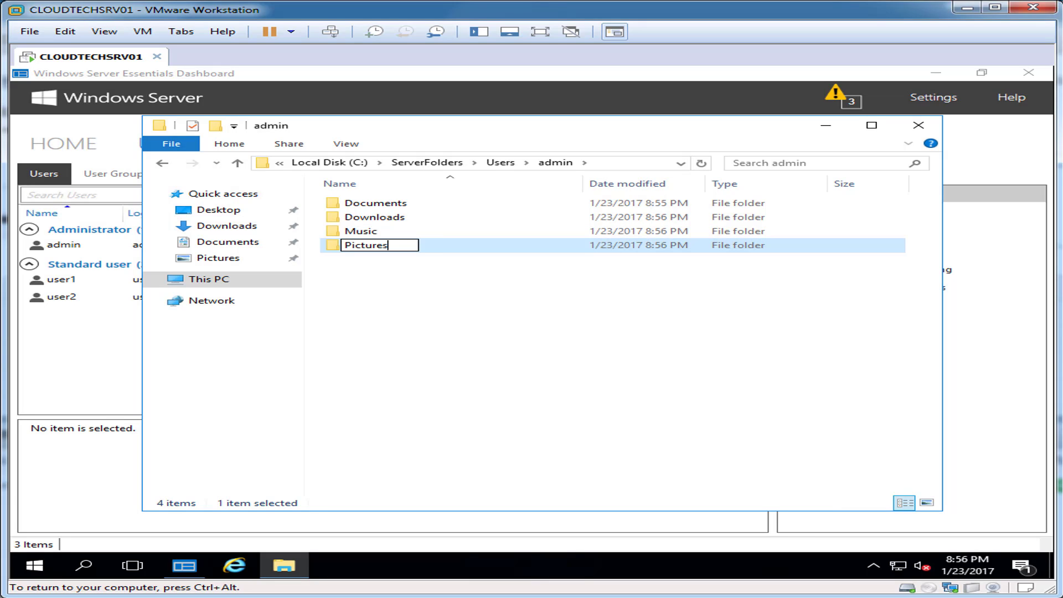
key("Return")
right_click(332, 281)
mouse_move(380, 444)
left_click(603, 444)
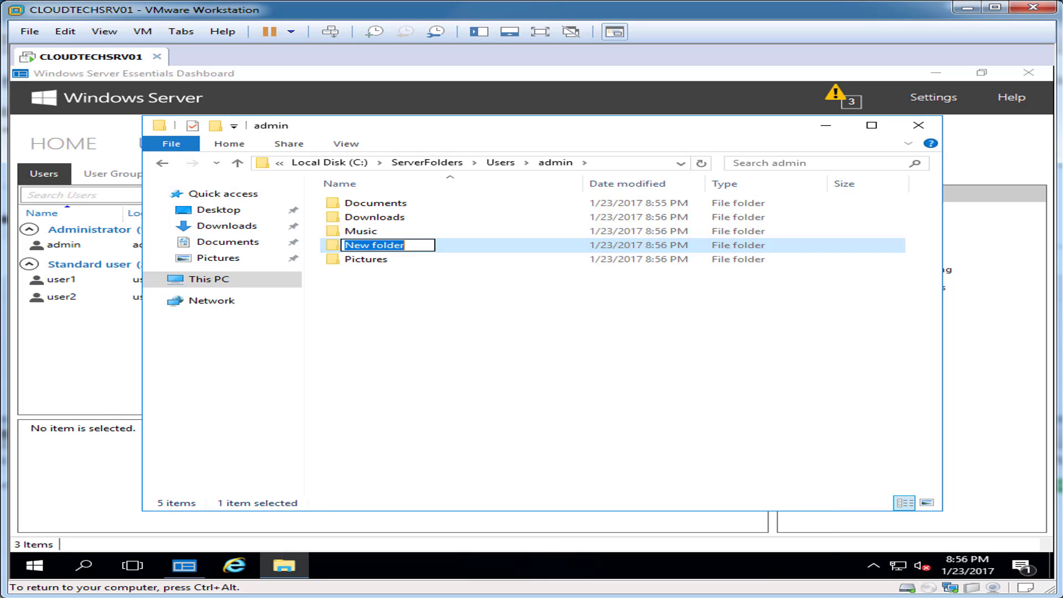
type("Video")
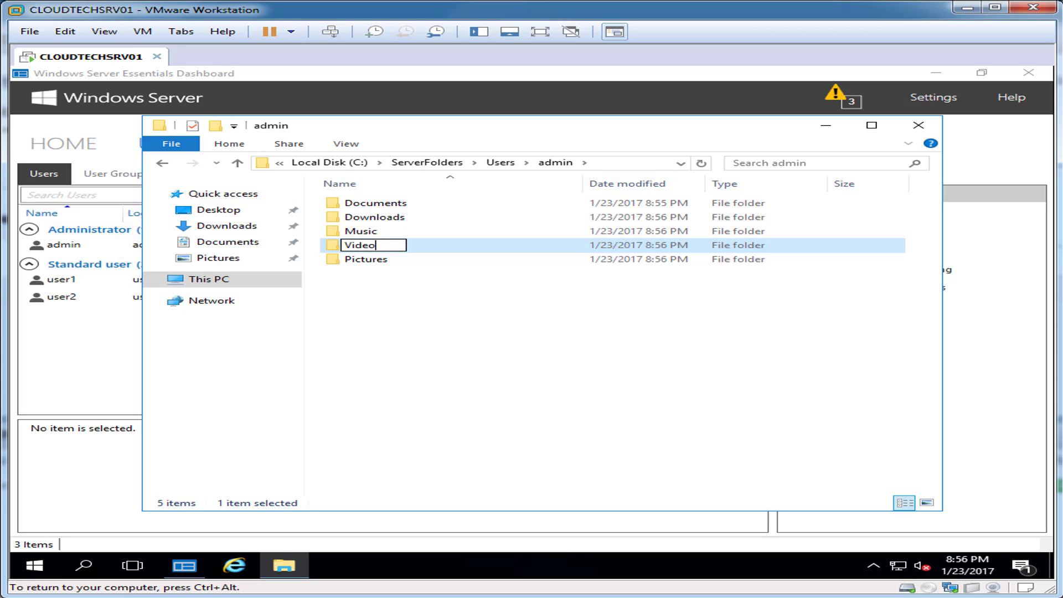
key("Return")
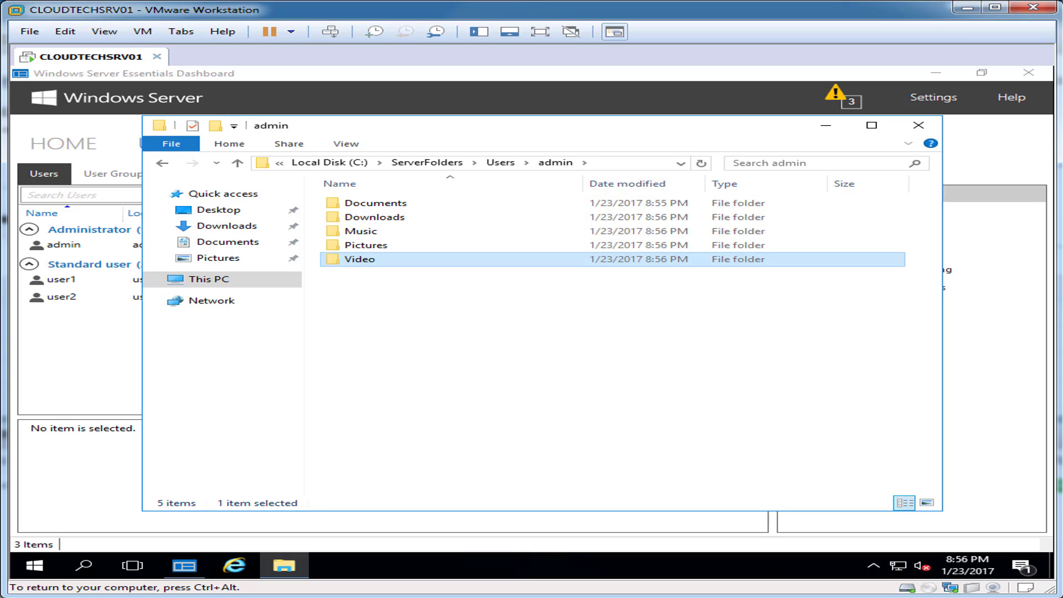
left_click_drag(387, 373, 323, 190)
right_click(363, 203)
Copy the five folders and paste them into user1, granting folder access.
left_click(365, 332)
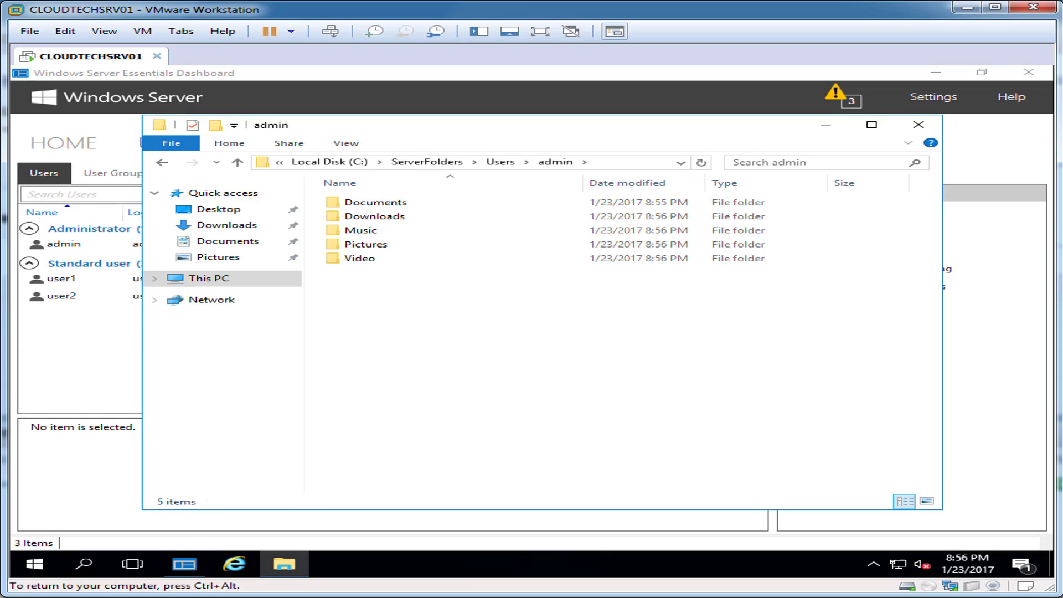
key("BackSpace")
double_click(359, 215)
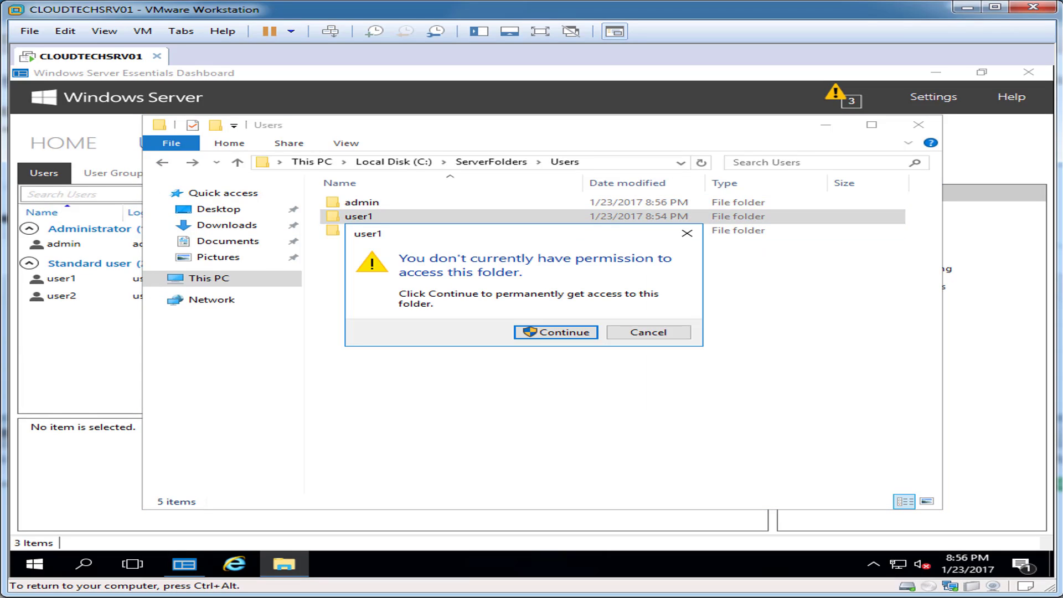
key("Return")
right_click(420, 253)
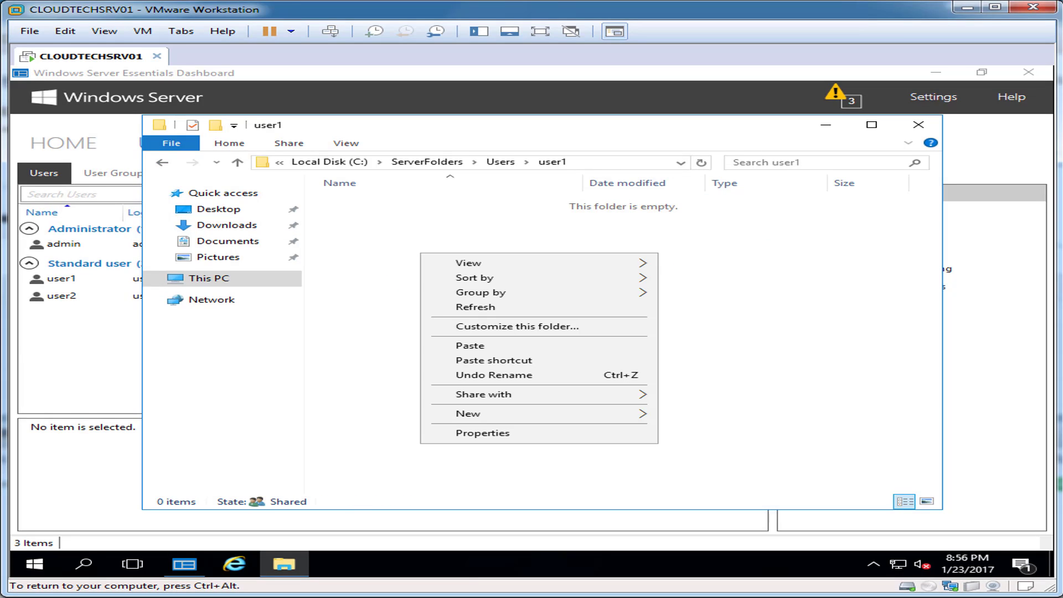
left_click(442, 346)
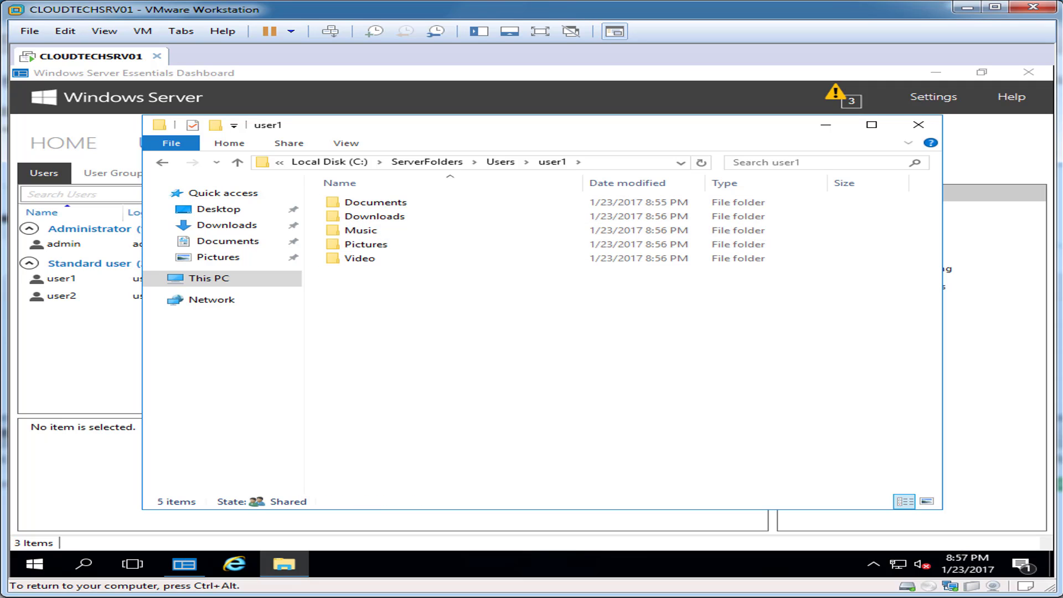
Paste the five folders into user2, then go back up to C: and close Explorer.
key("BackSpace")
key("Down")
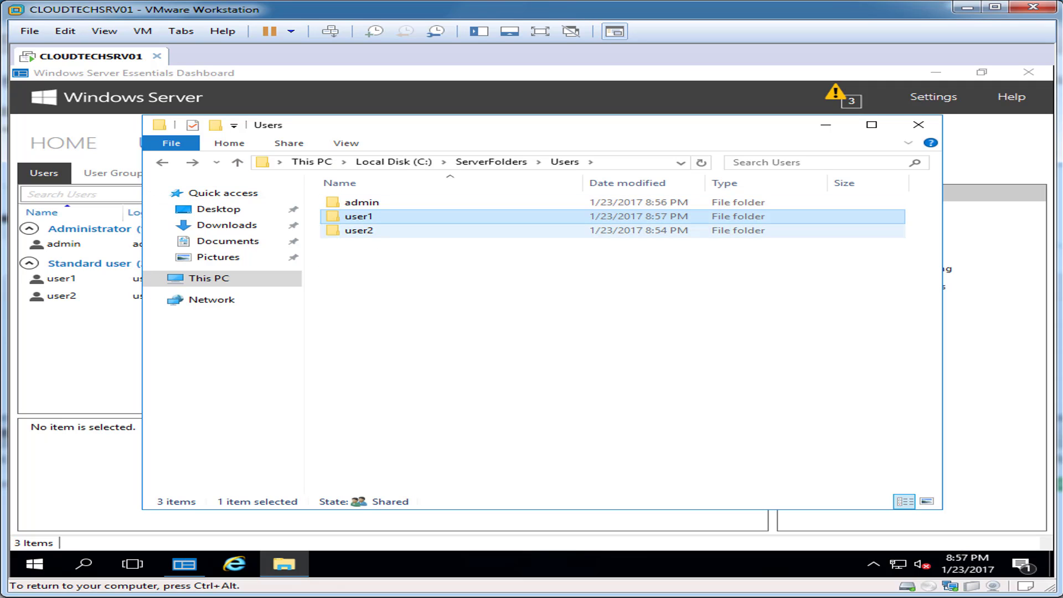
key("Return")
key("Return")
right_click(335, 255)
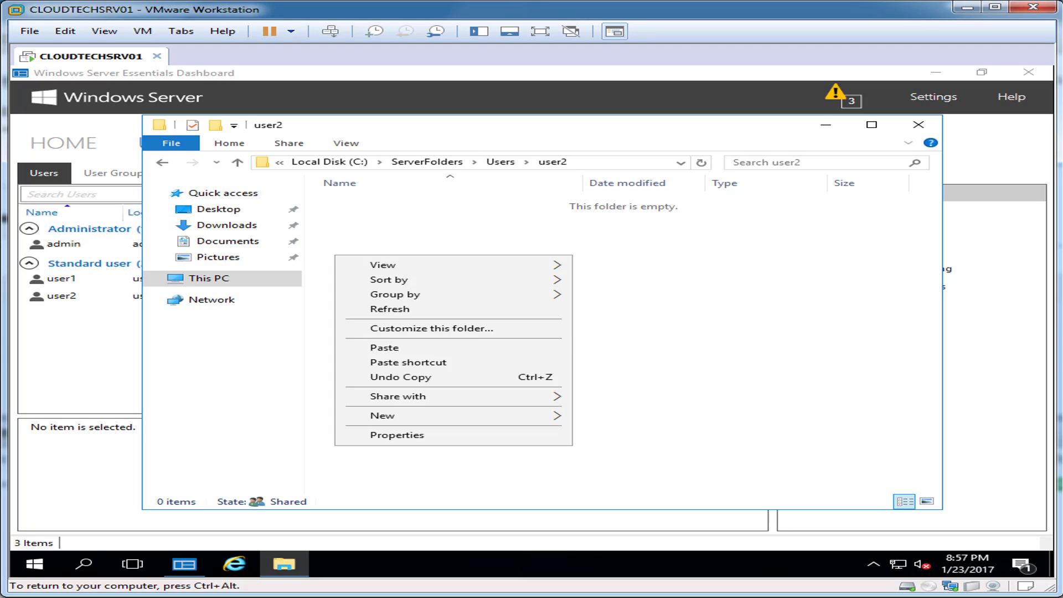
left_click(360, 347)
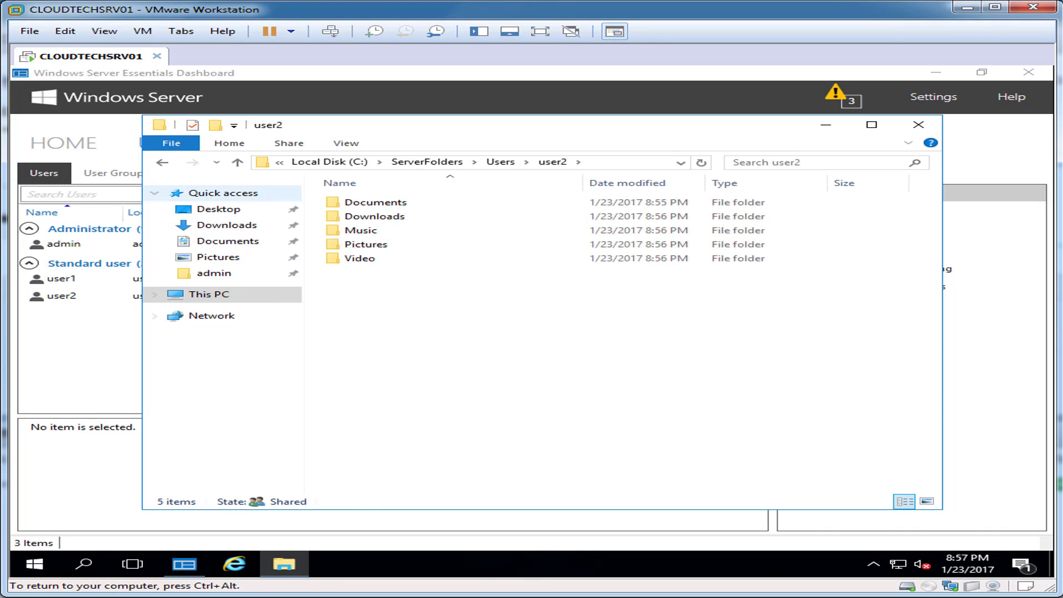
key("BackSpace")
key("BackSpace")
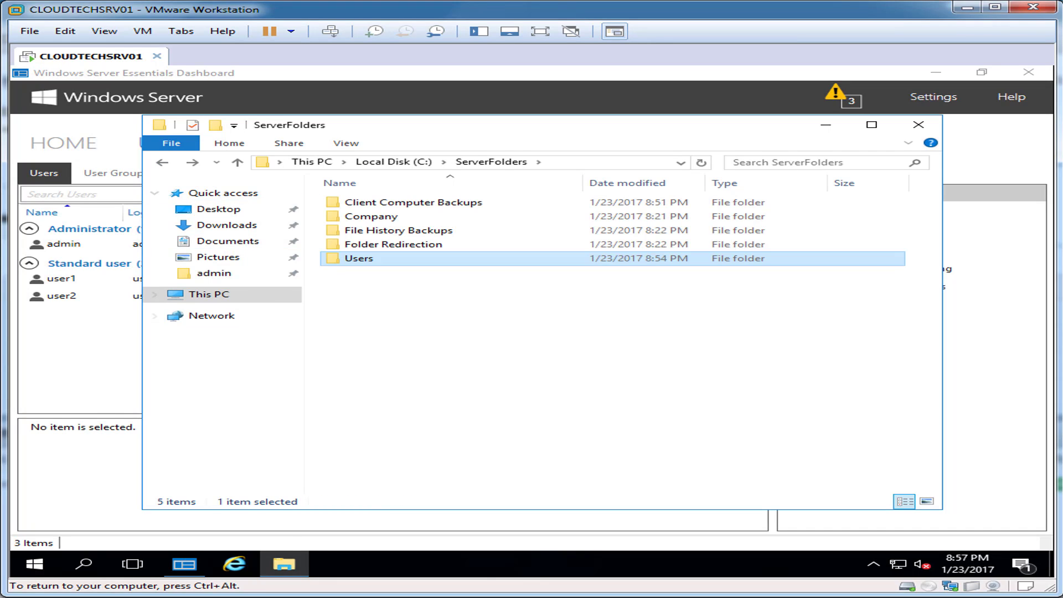
key("ctrl+space")
key("BackSpace")
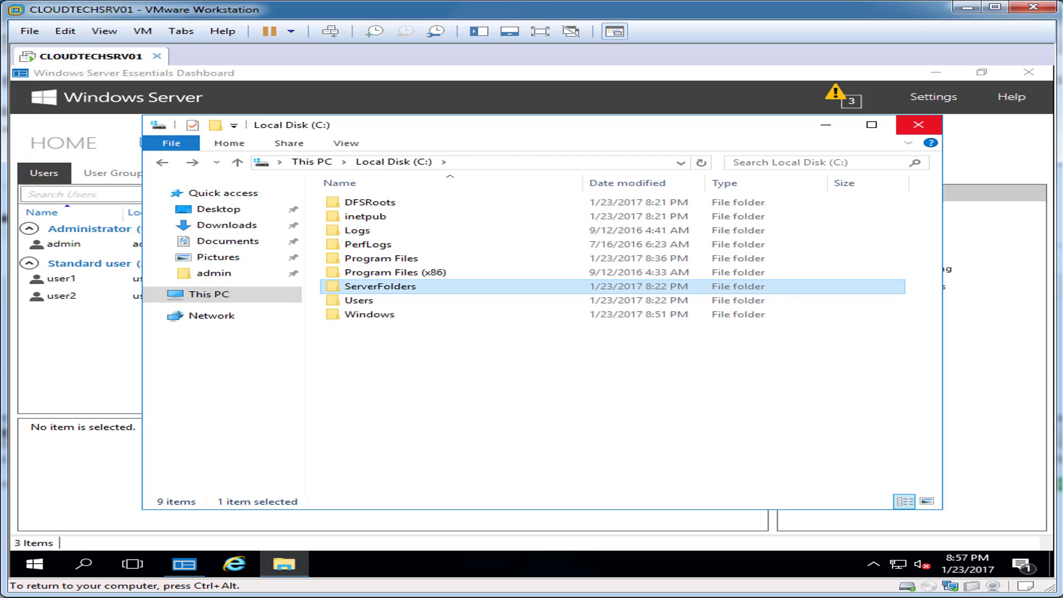
left_click(918, 124)
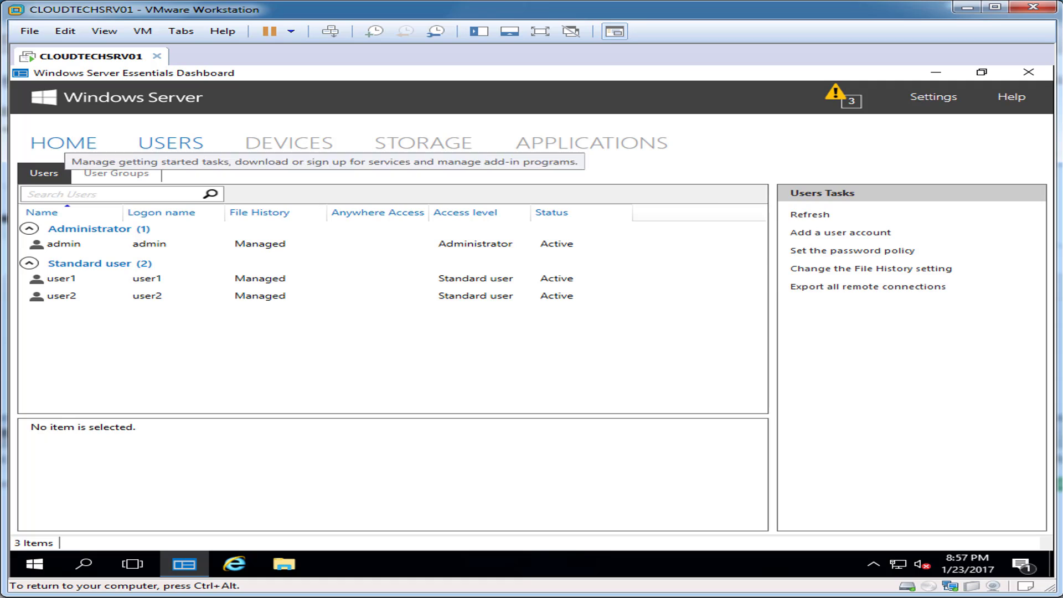
Start Set up Anywhere Access from HOME and choose 'I want to set up a new domain name'.
left_click(63, 142)
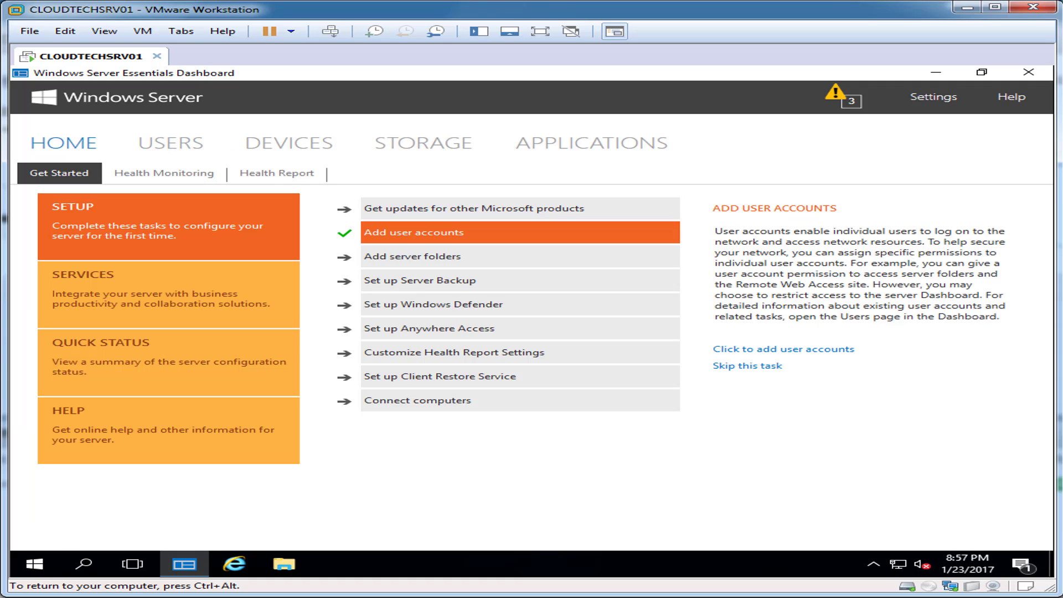
left_click(445, 330)
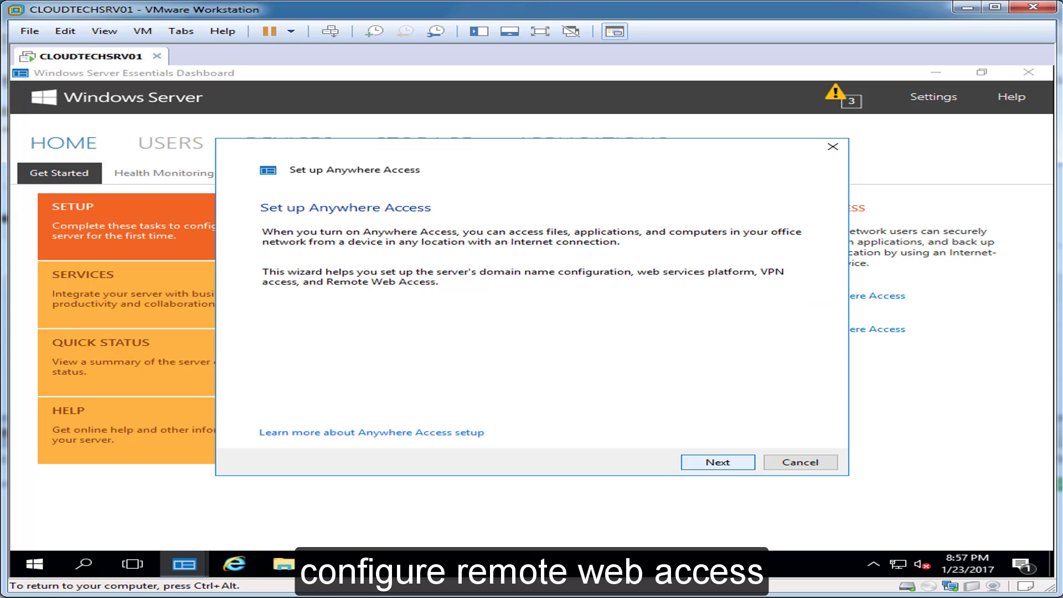
key("Return")
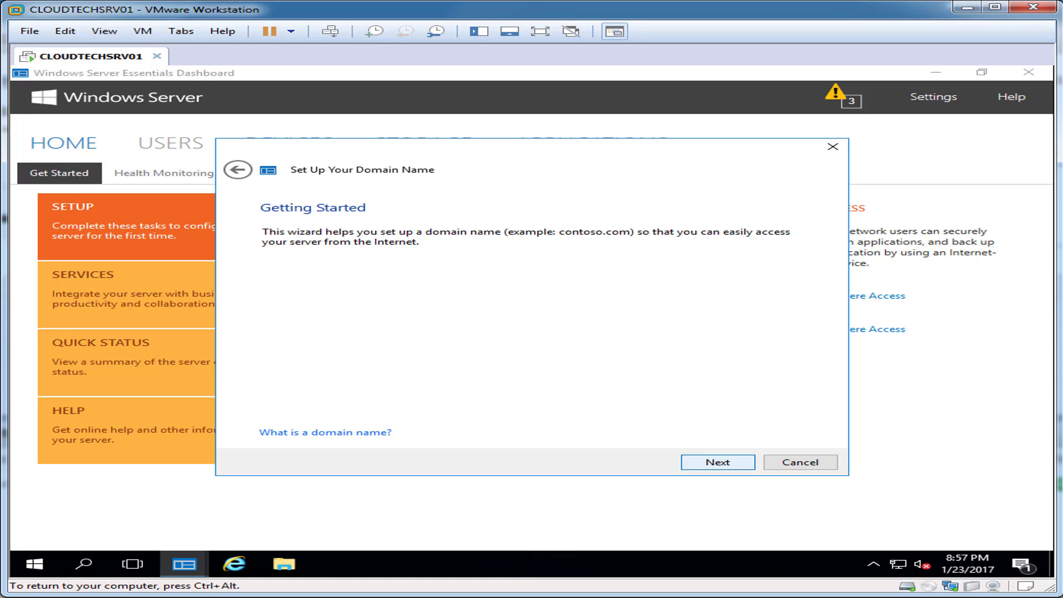
key("Return")
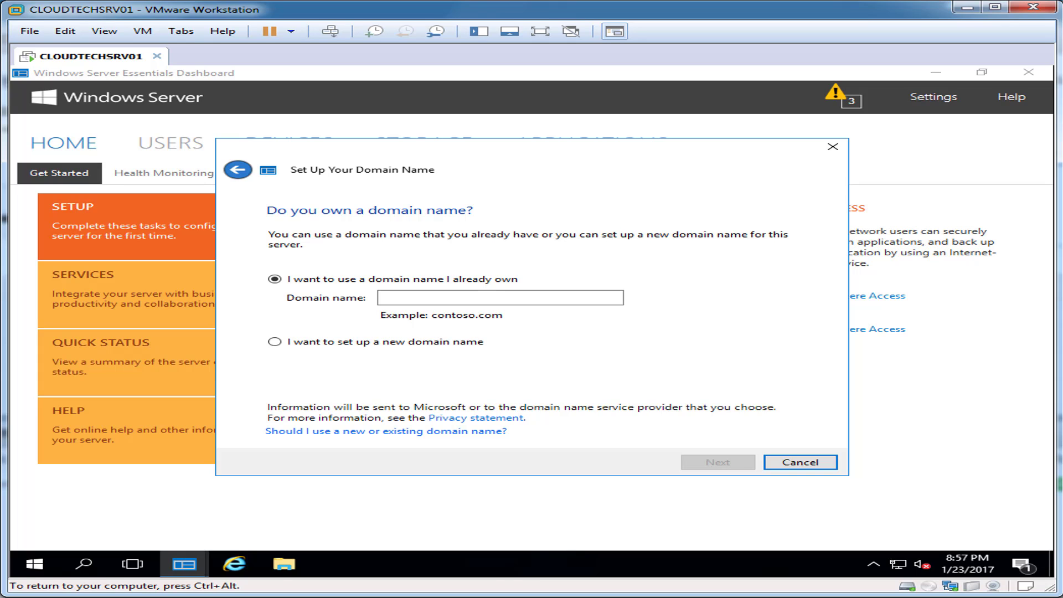
left_click(274, 341)
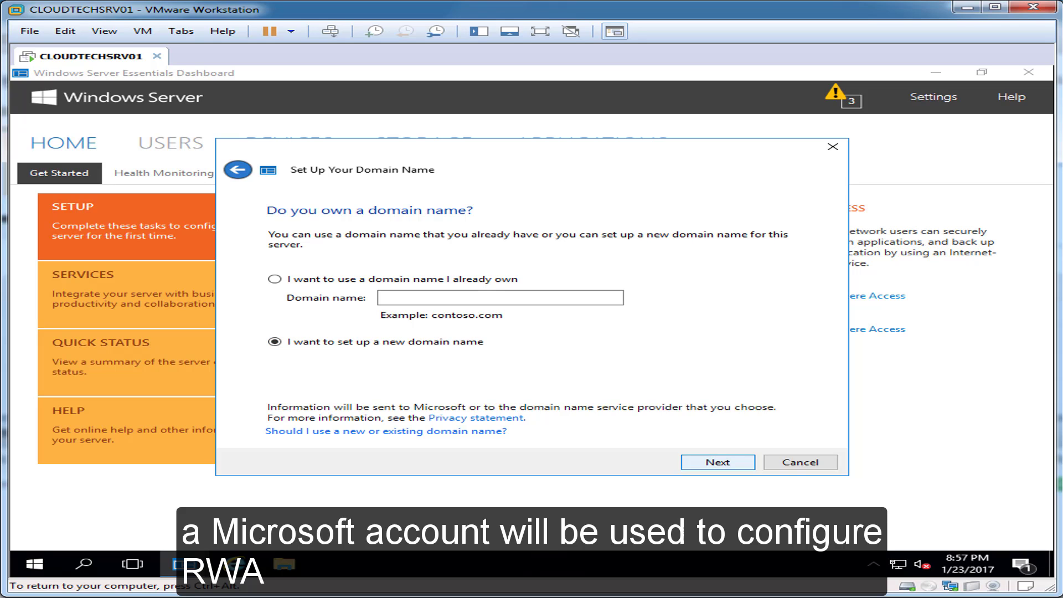
left_click(717, 462)
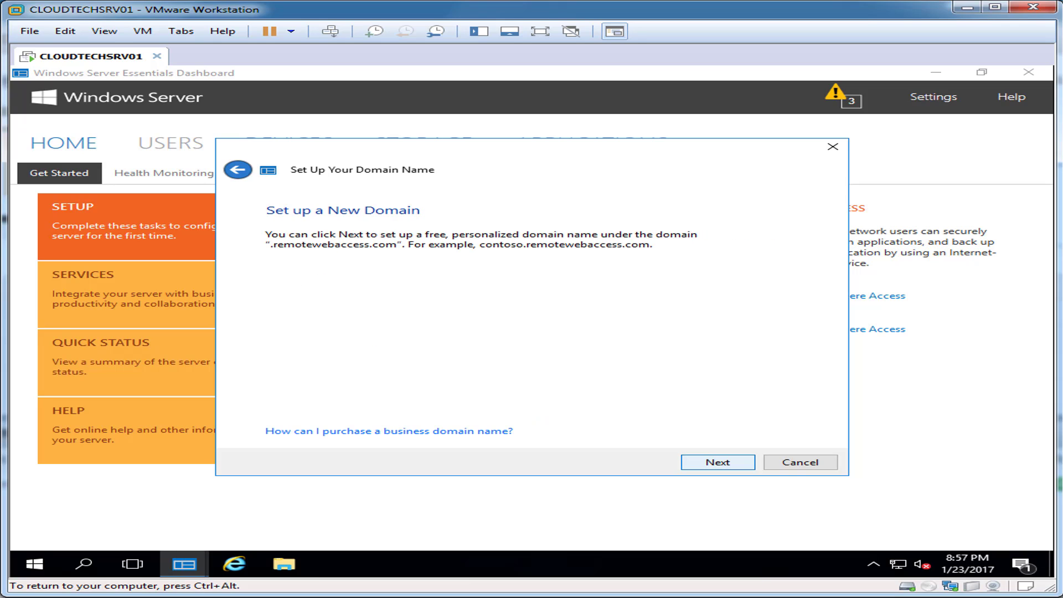
left_click(717, 461)
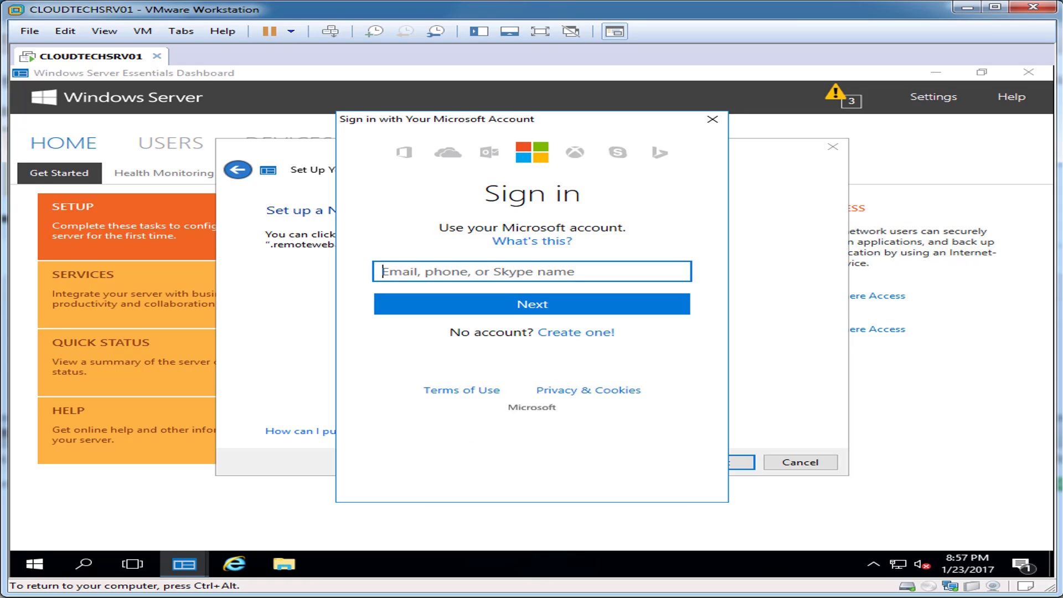
Sign in to the domain wizard with the Microsoft account e-mail and its password.
type("[blurred]")
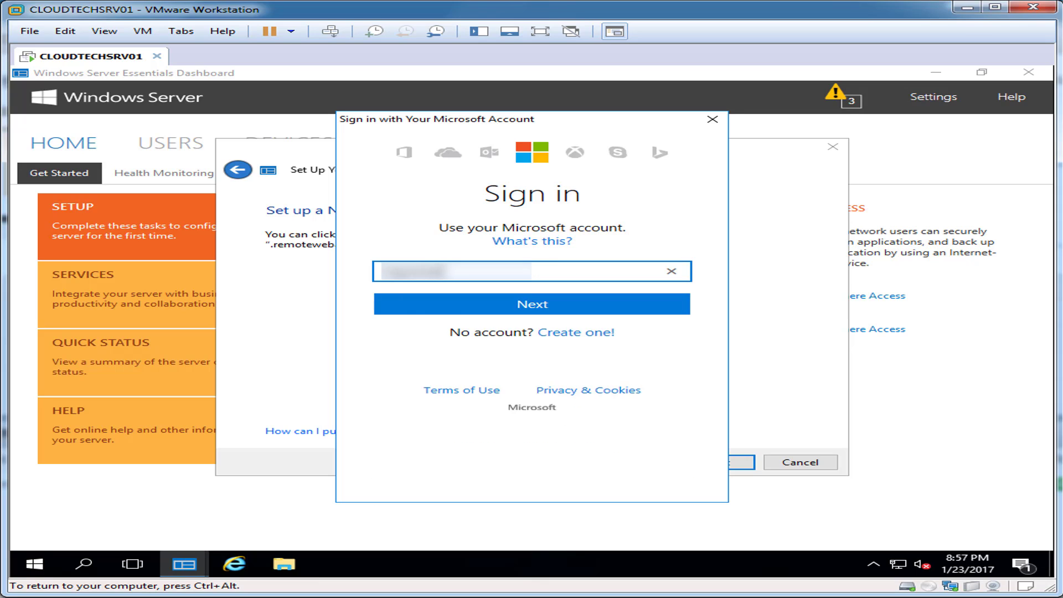
type("[blurred][blurred]")
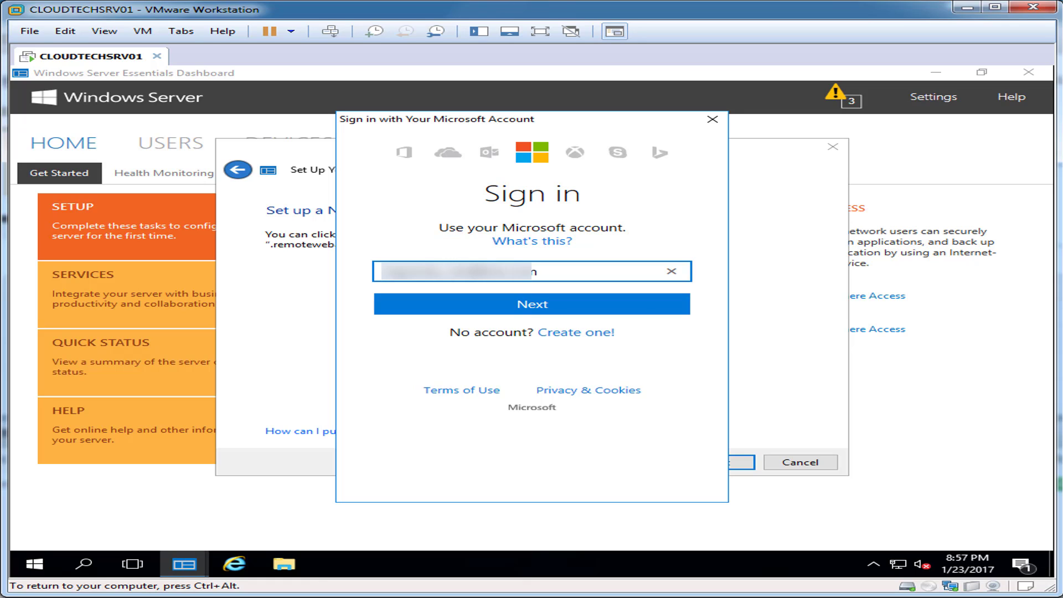
key("Return")
type("•")
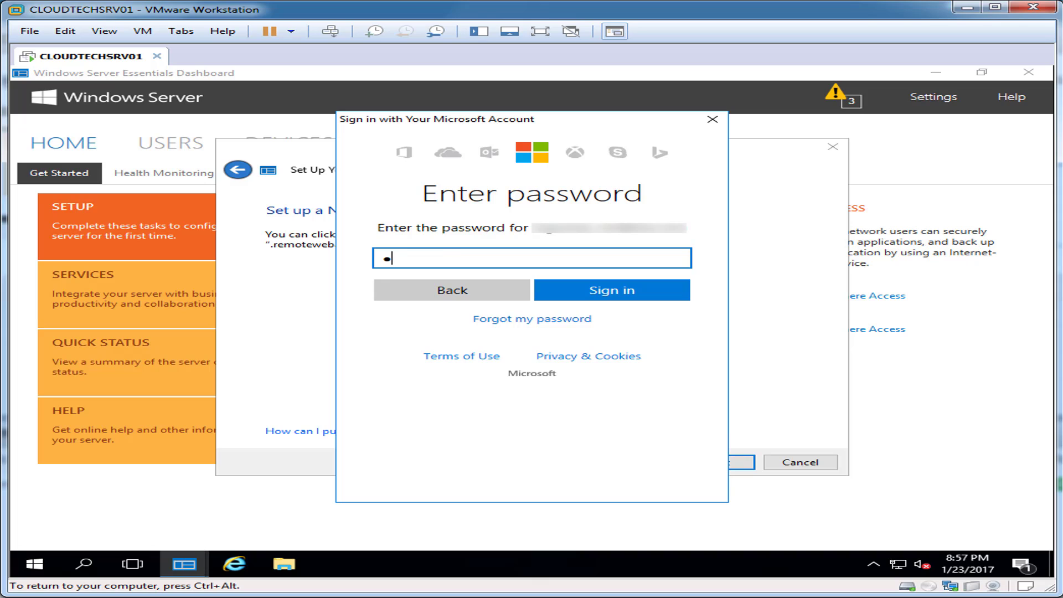
key("BackSpace")
type("•••••••••")
key("Return")
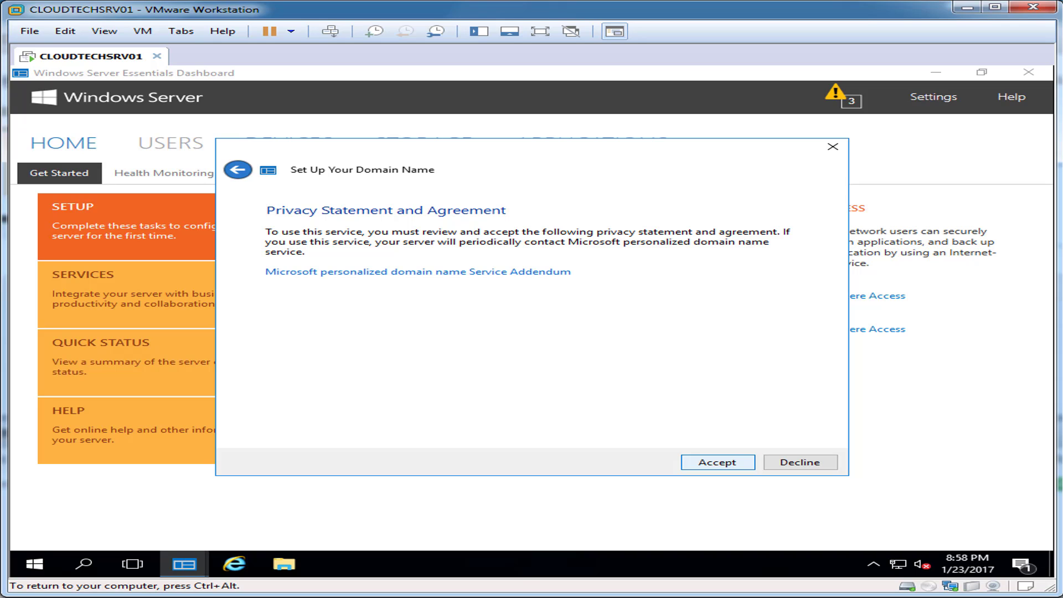
Accept the agreement, check that 'cloudtechsolutions' is available, and register it under remotewebaccess.com.
key("Return")
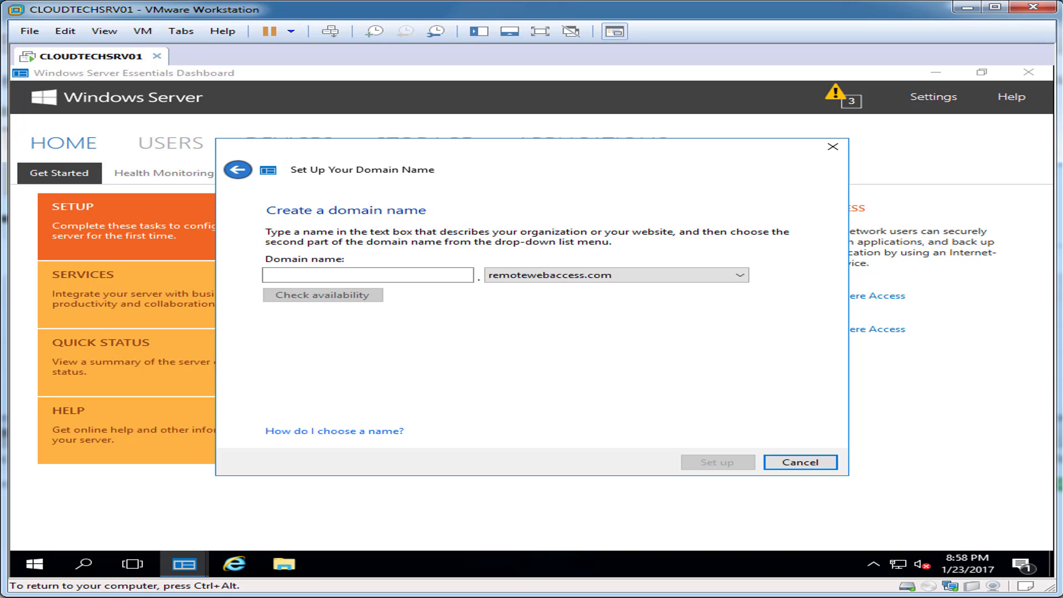
left_click(266, 275)
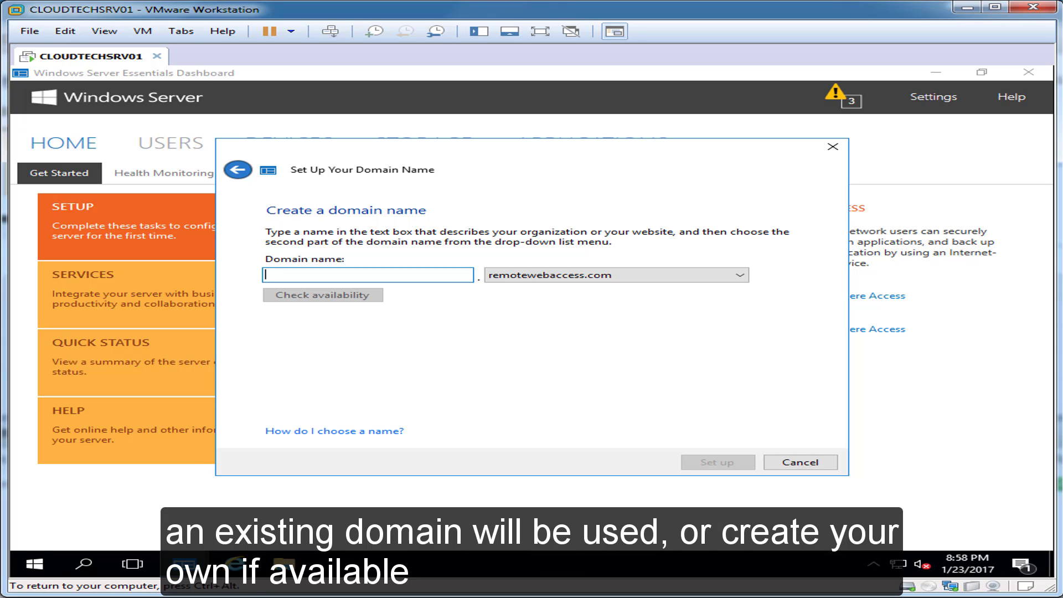
type("cloudtechsolutions")
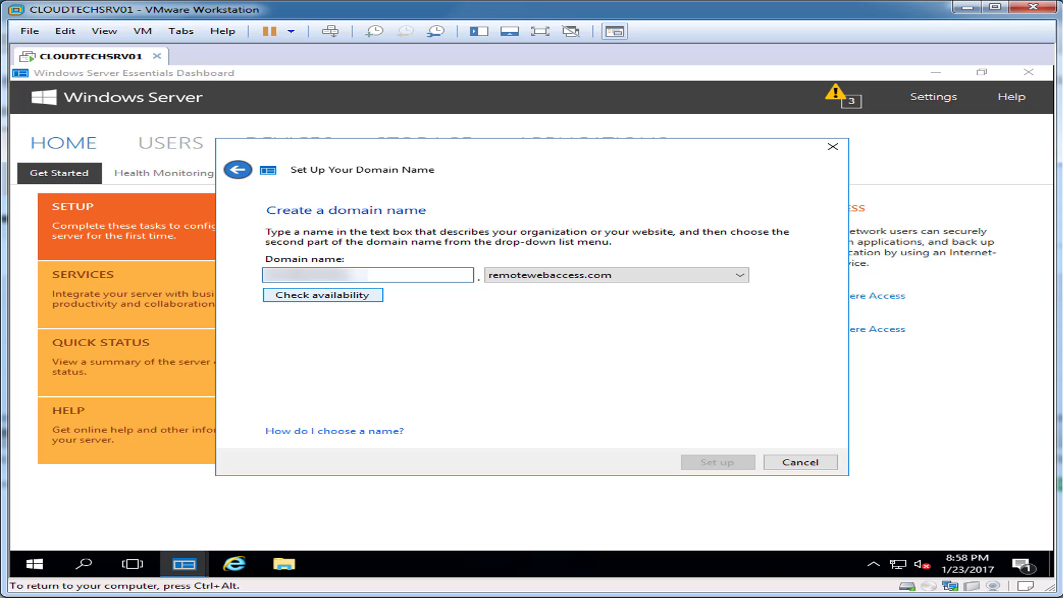
key("Return")
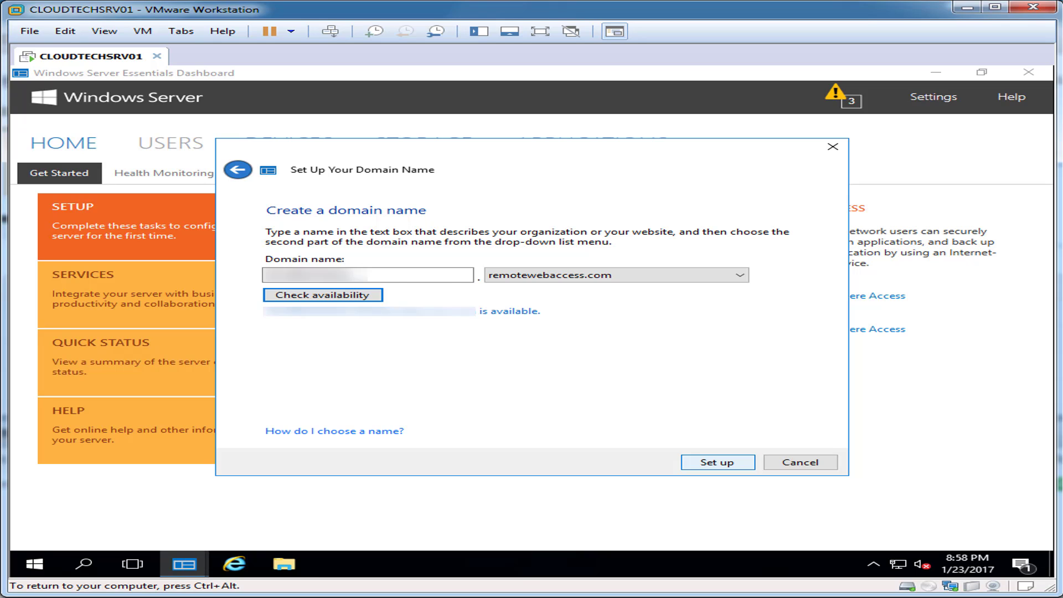
left_click(717, 462)
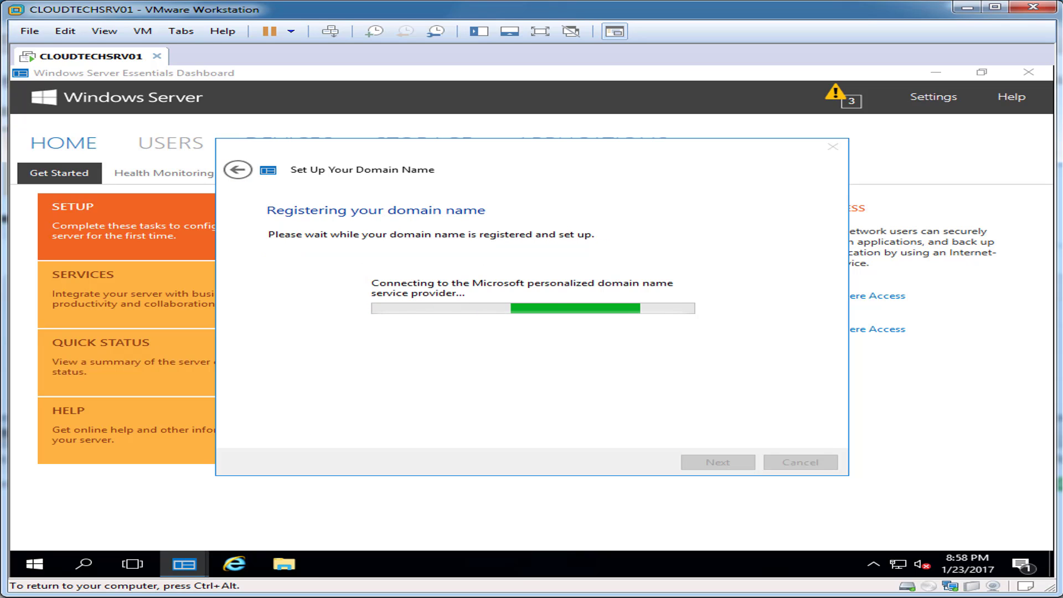
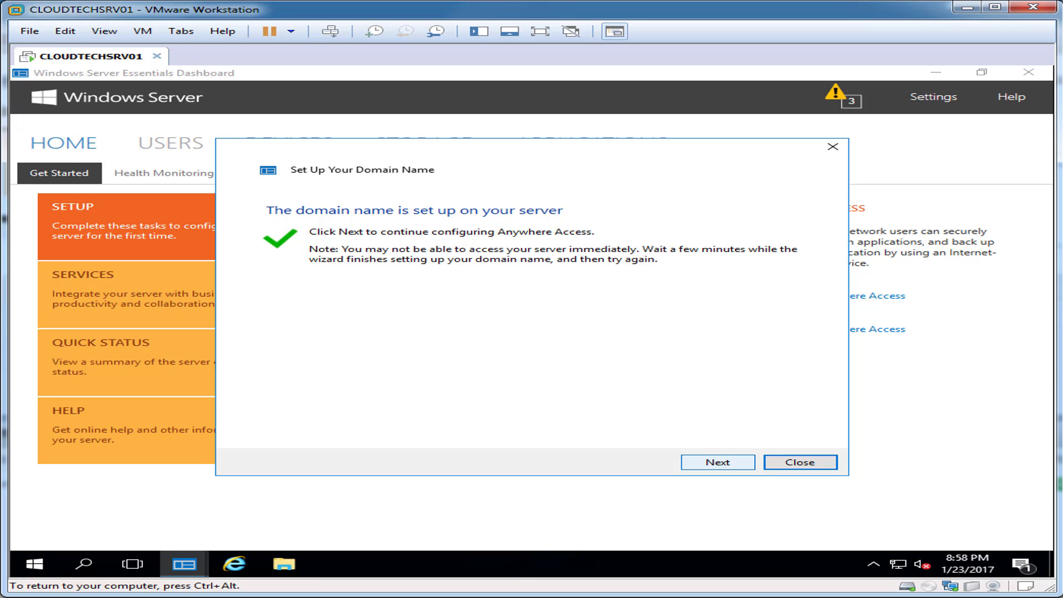
Finish the Anywhere Access wizard with Remote Web Access turned on for all users.
left_click(717, 462)
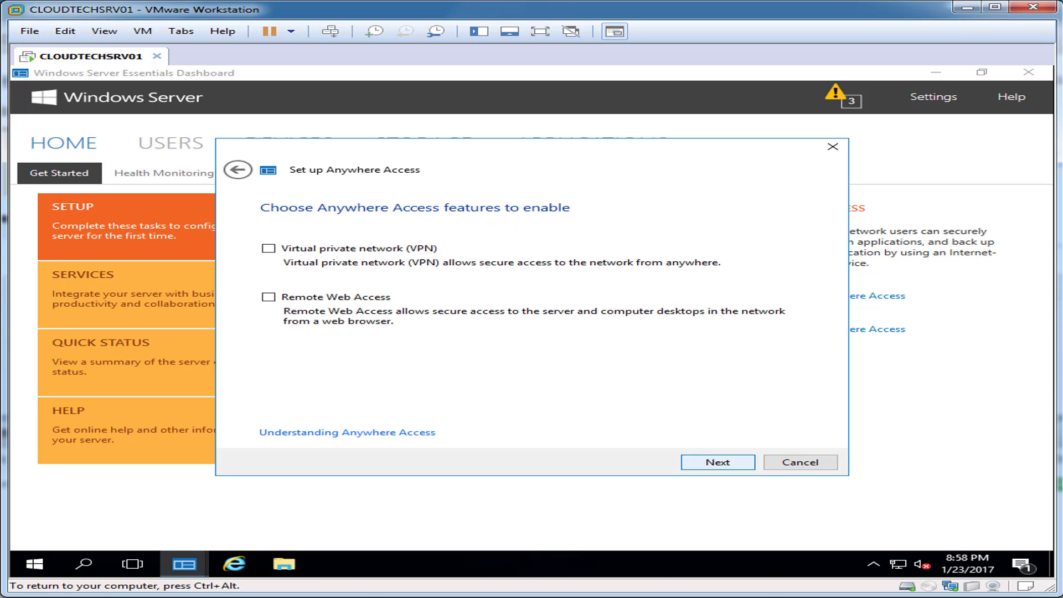
left_click(268, 296)
left_click(717, 462)
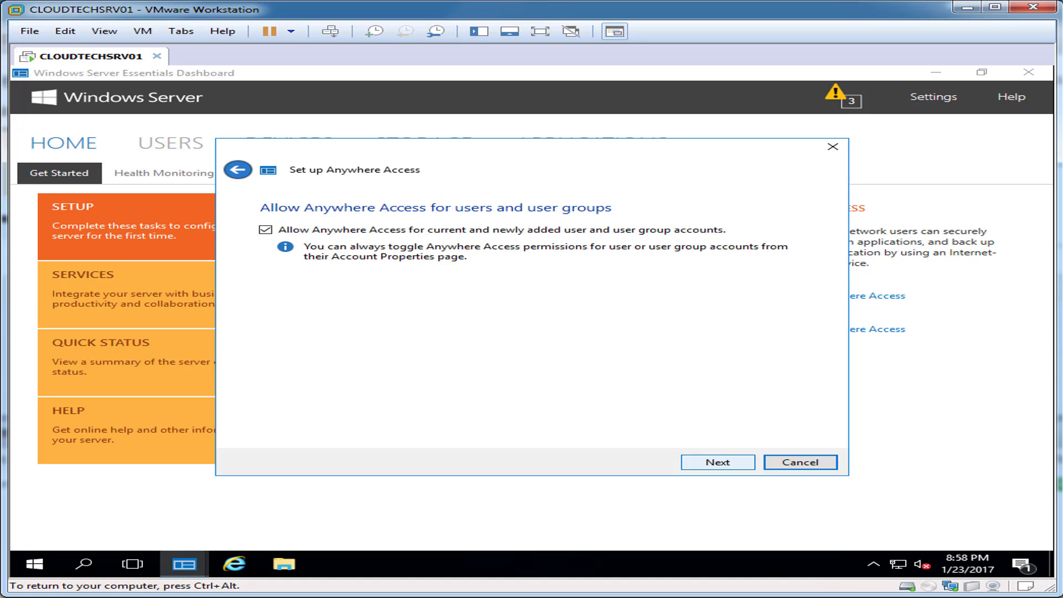
left_click(717, 461)
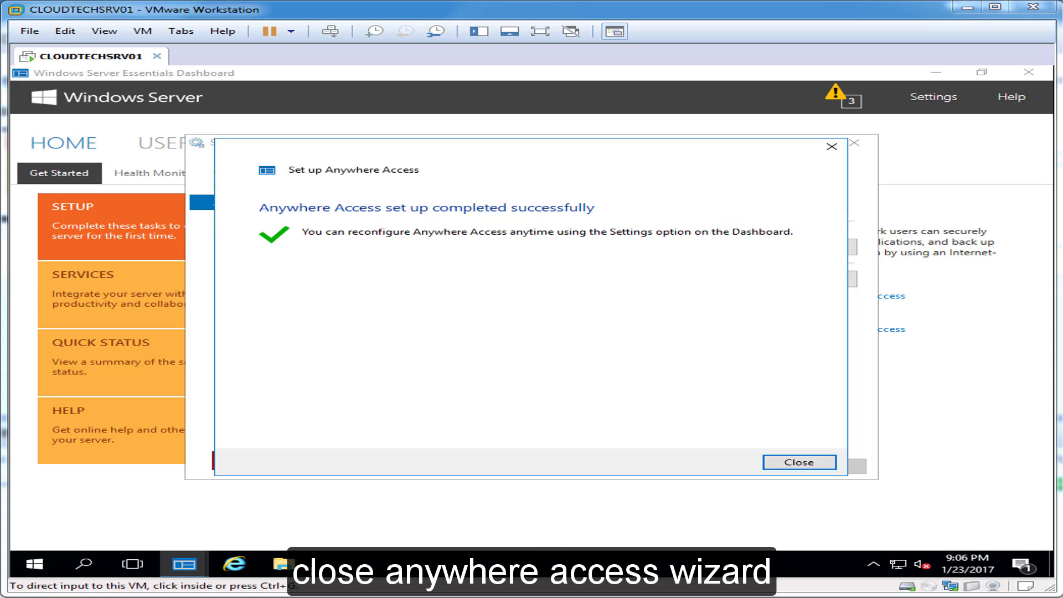
key("ctrl+g")
key("Return")
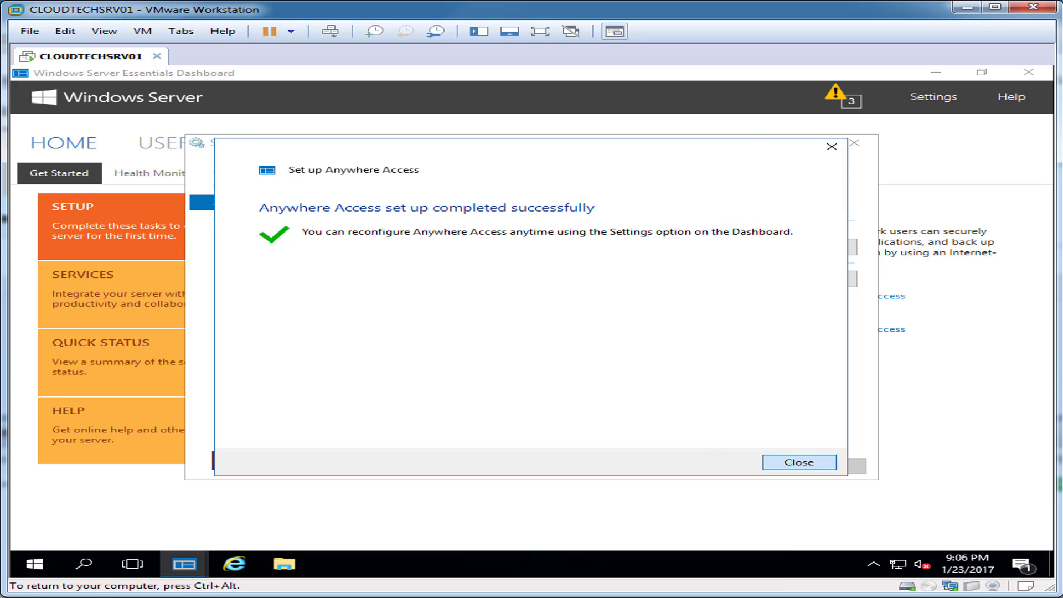
key("ctrl+alt")
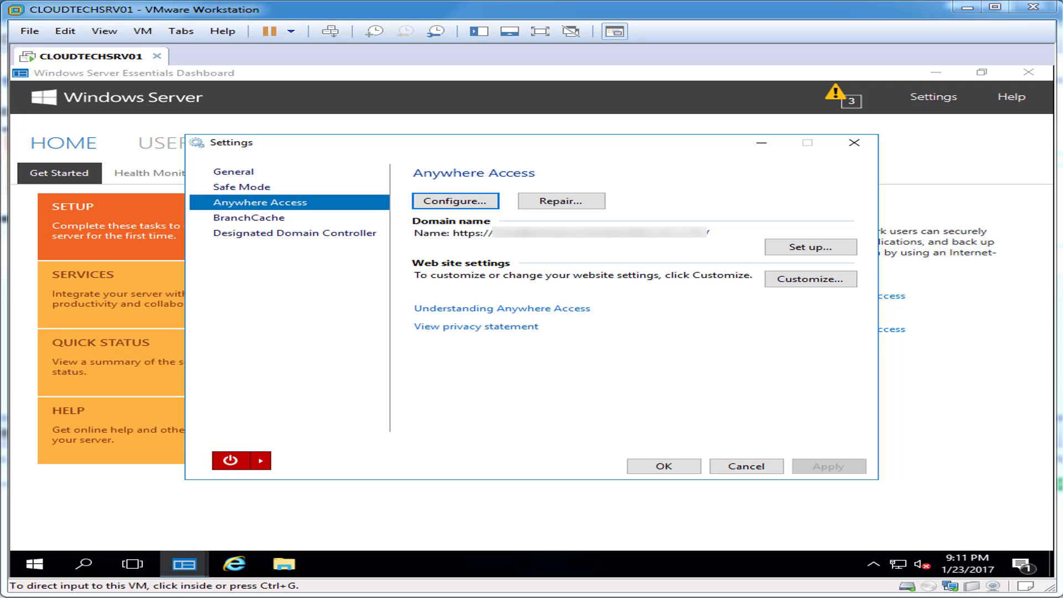
Customize Remote Web Access so server connections open Remote Desktop, then apply and close Settings.
left_click(810, 278)
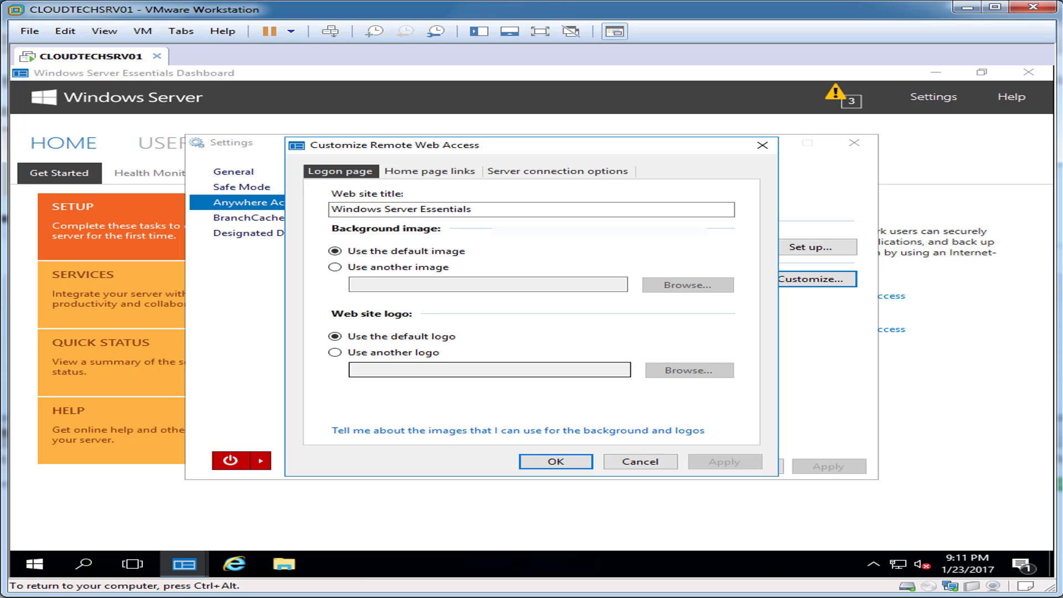
left_click(429, 171)
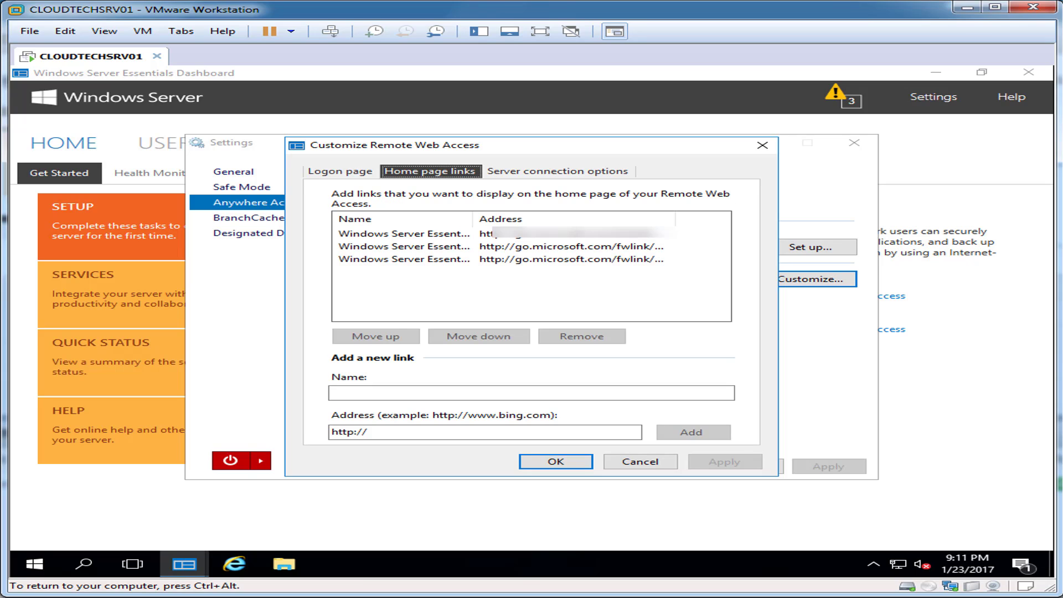
left_click(404, 245)
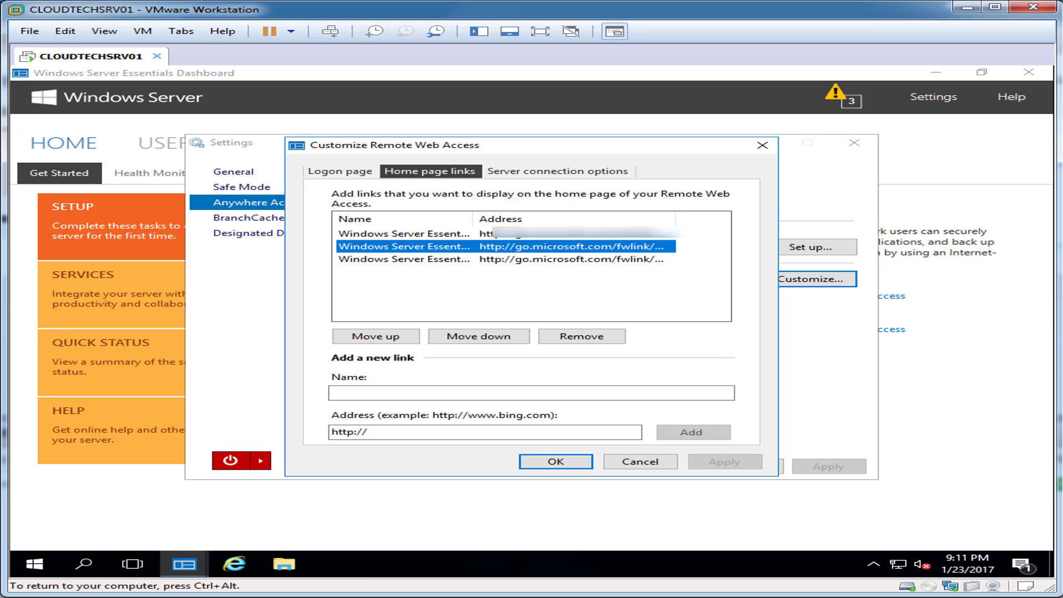
key("ctrl+Tab")
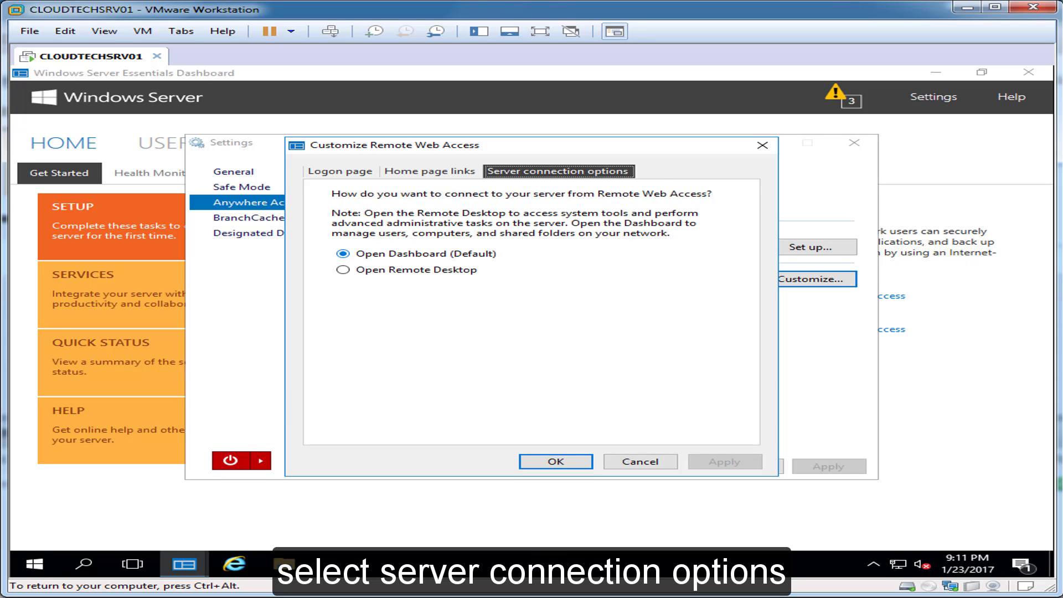
left_click(343, 270)
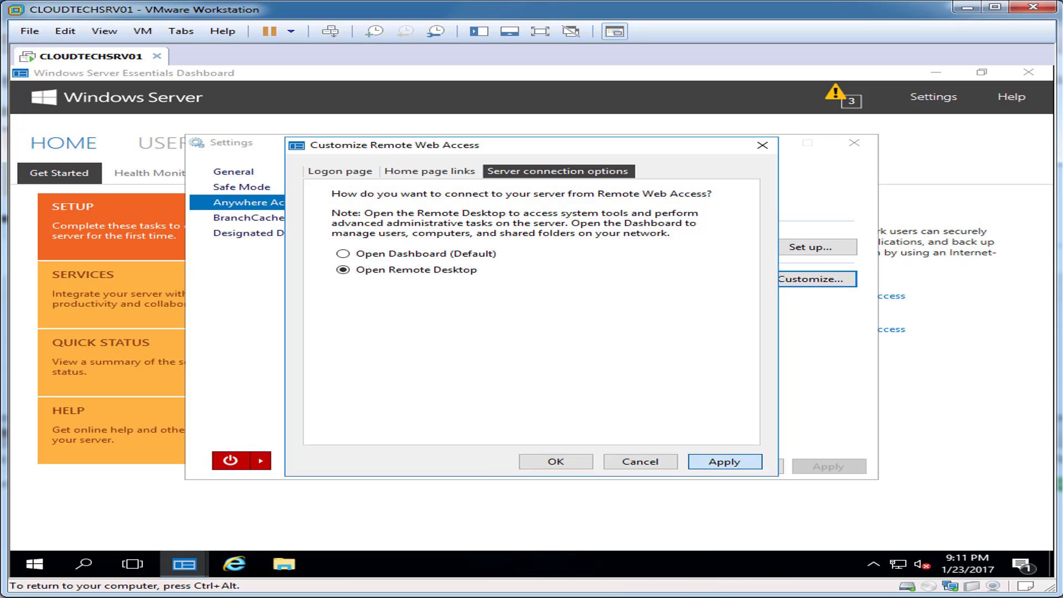
left_click(724, 462)
left_click(556, 462)
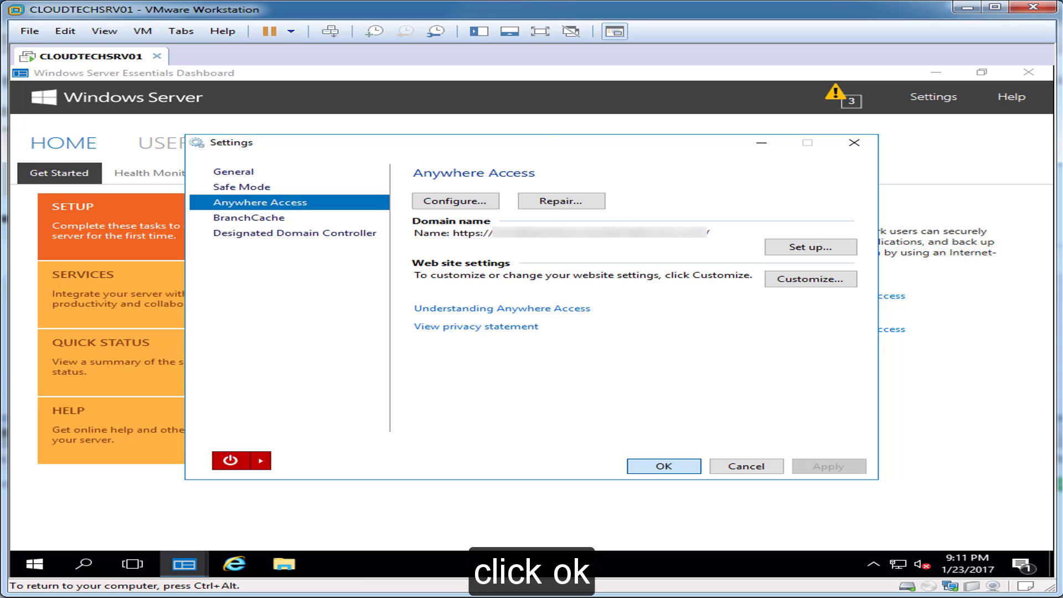
left_click(663, 466)
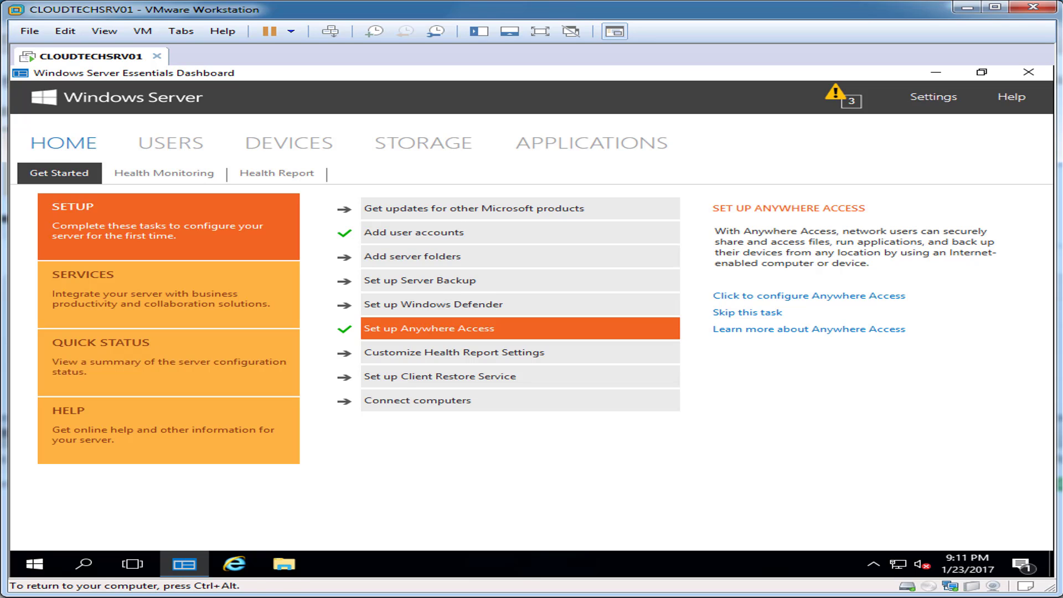
Close the Dashboard and load the server's web address in Internet Explorer.
key("ctrl+alt")
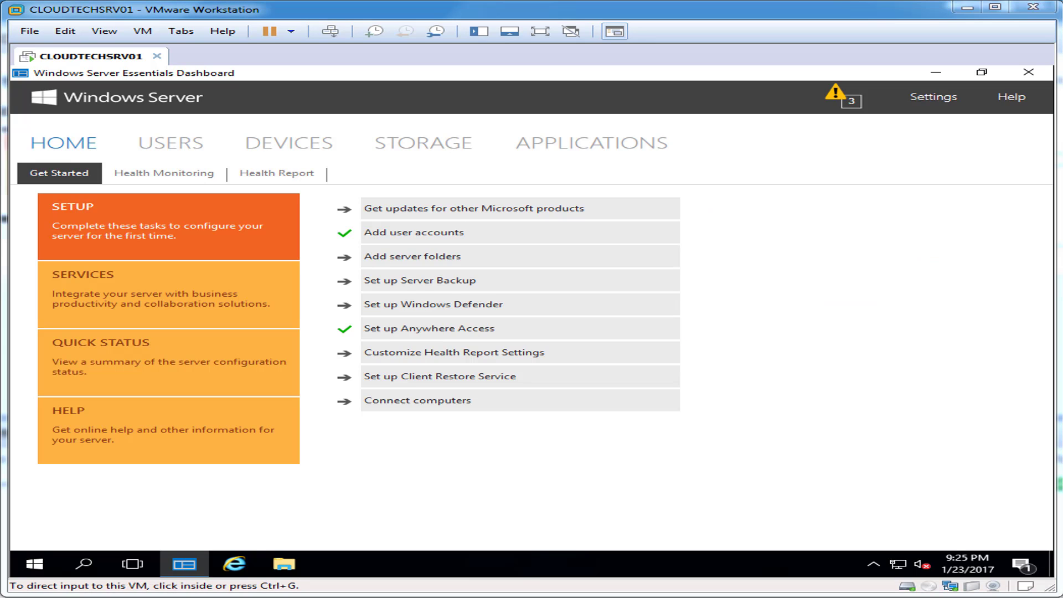
key("ctrl+g")
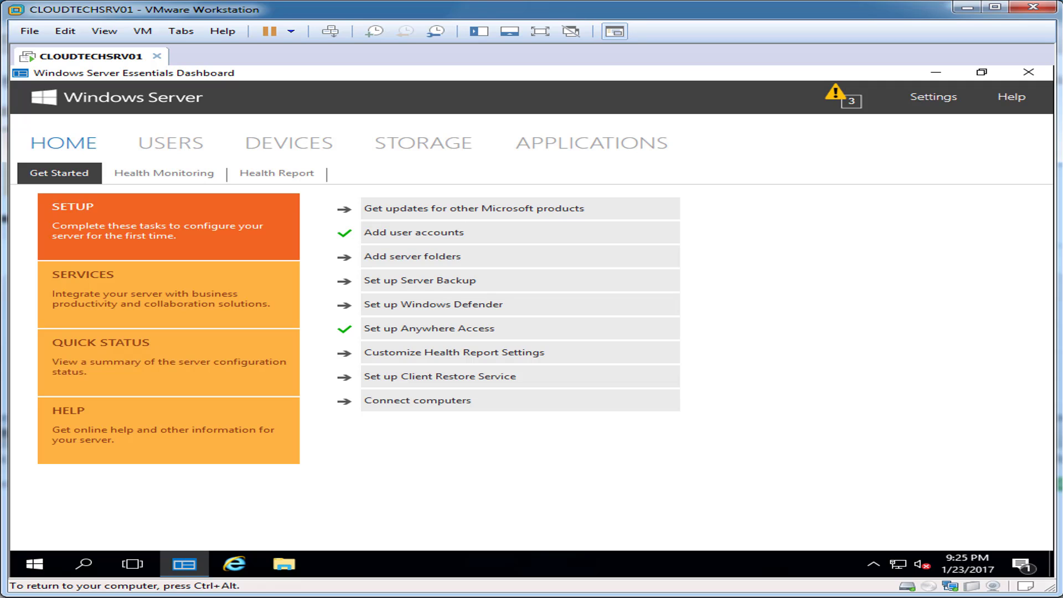
key("ctrl+alt")
key("ctrl+g")
left_click(1028, 72)
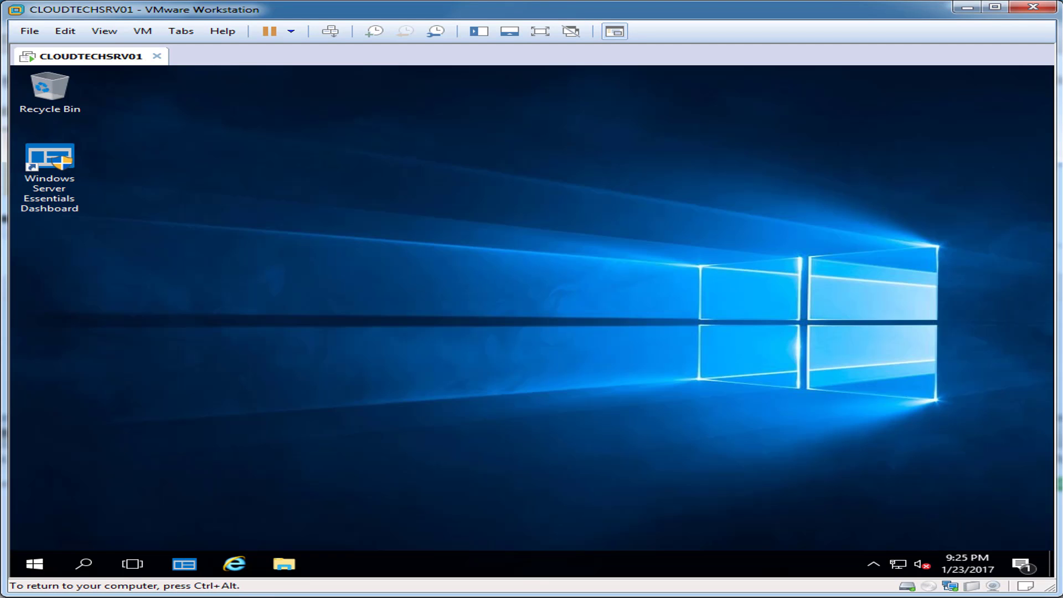
key("ctrl+alt")
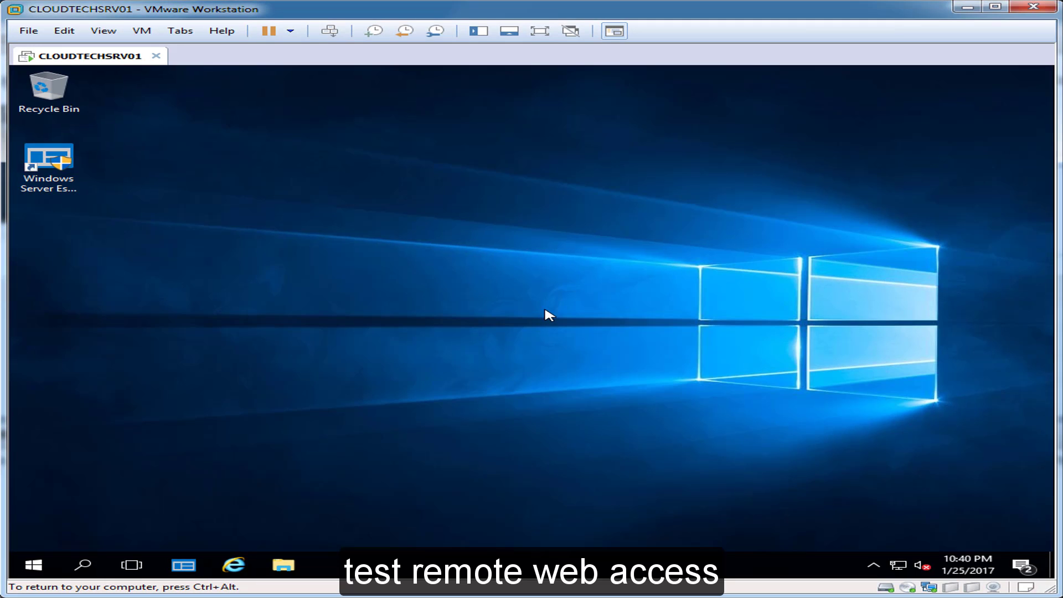
left_click(232, 564)
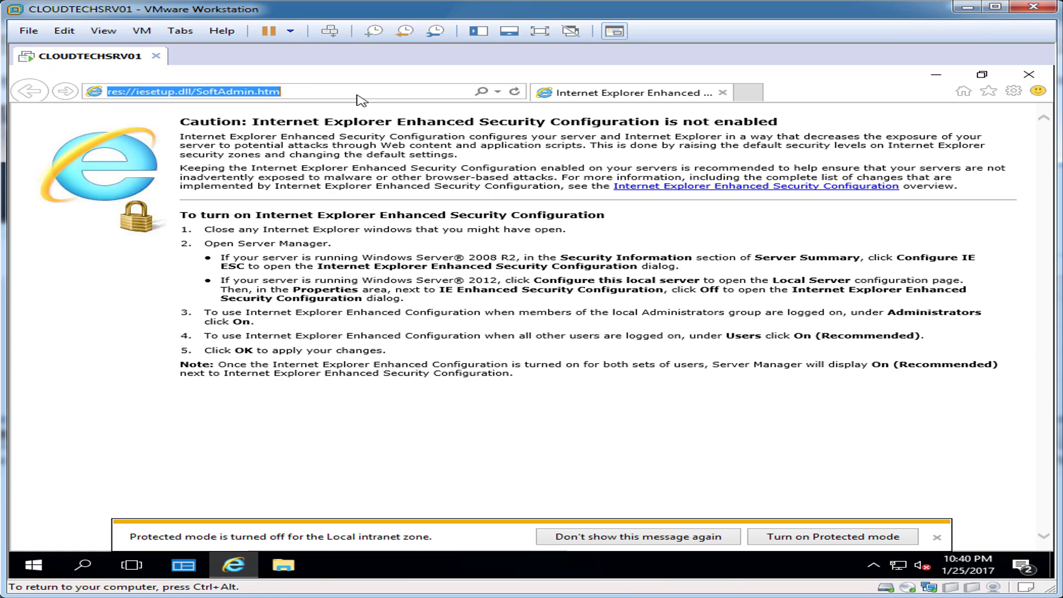
key("ctrl+v")
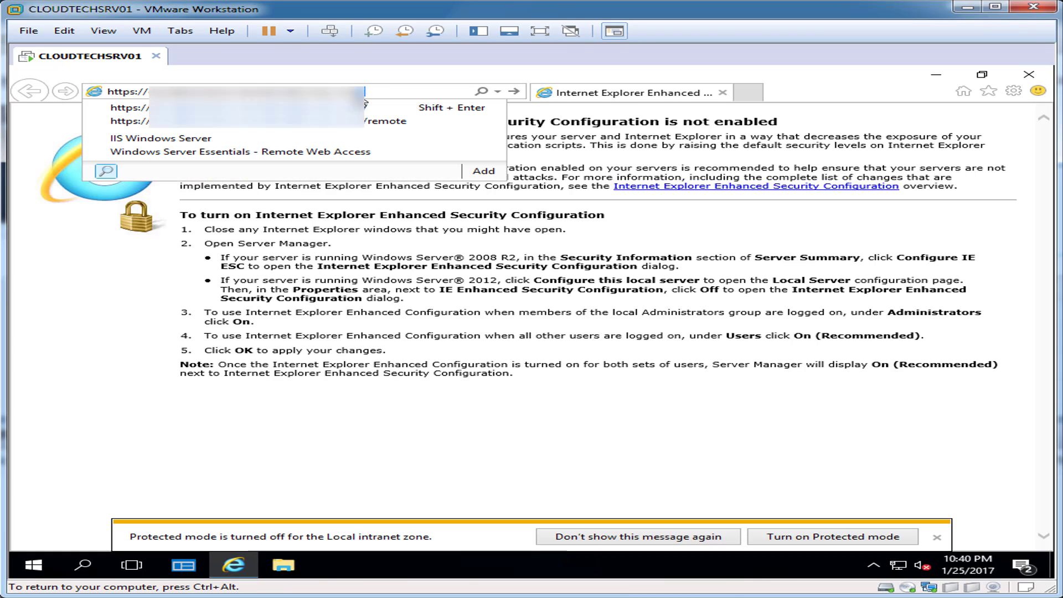
key("Return")
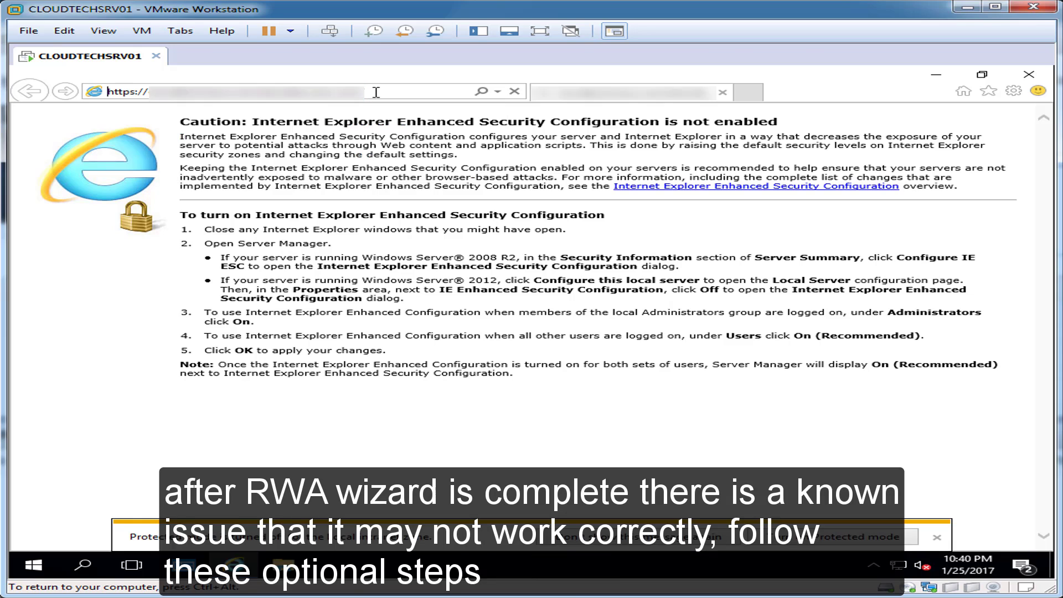
left_click(936, 537)
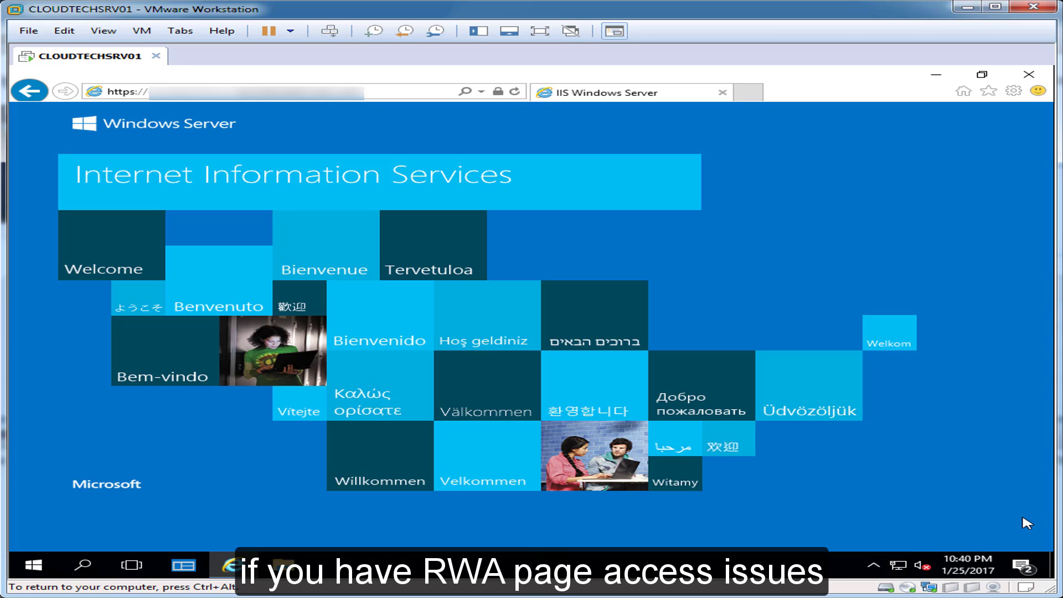
Load the server address with /remote to confirm the Remote Web Access logon page, then close IE.
left_click(408, 91)
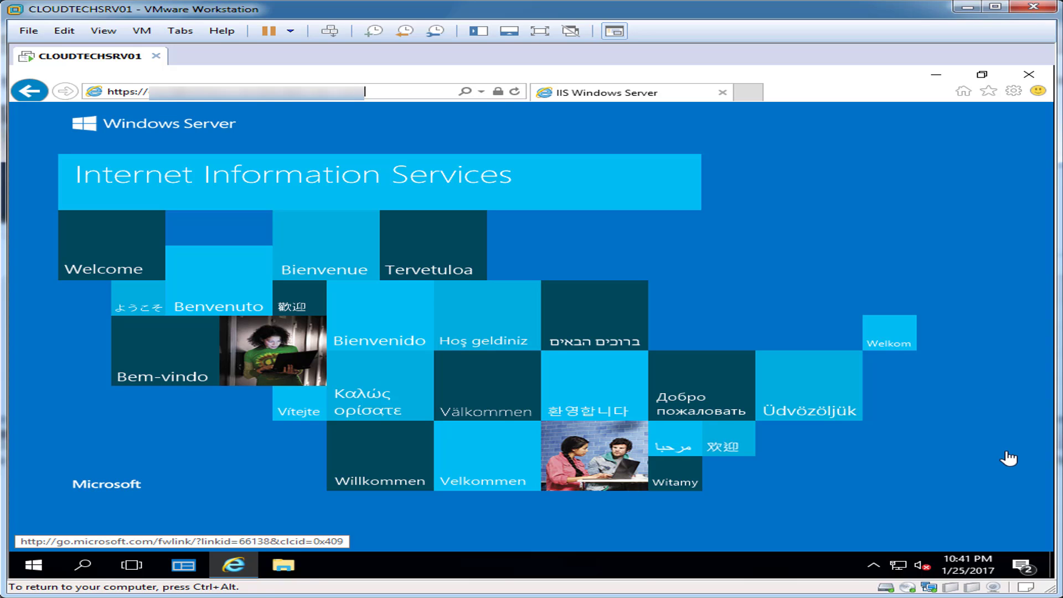
key("ctrl+v")
type("/remote")
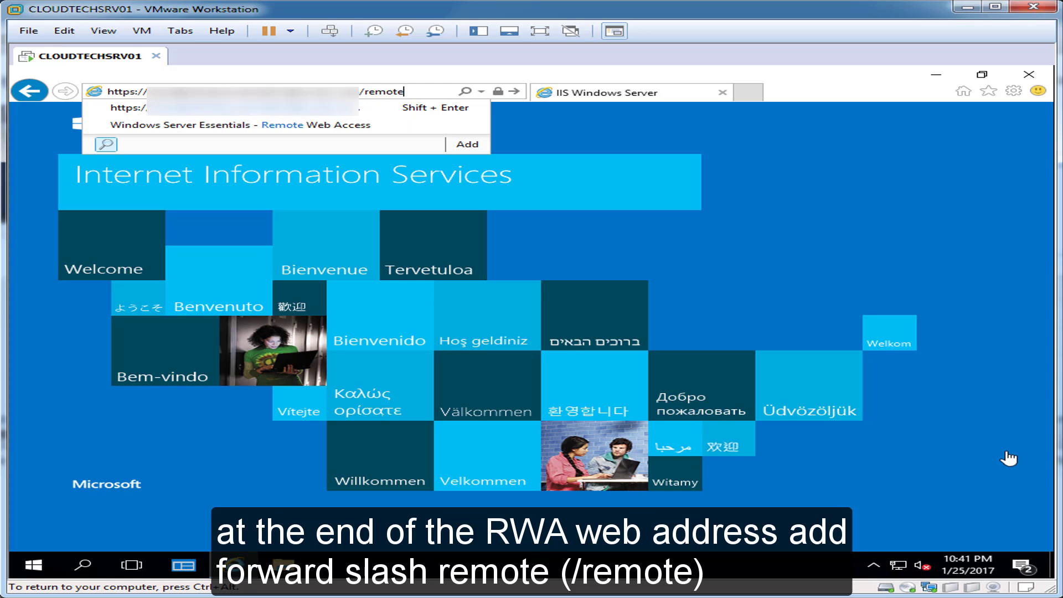
key("Return")
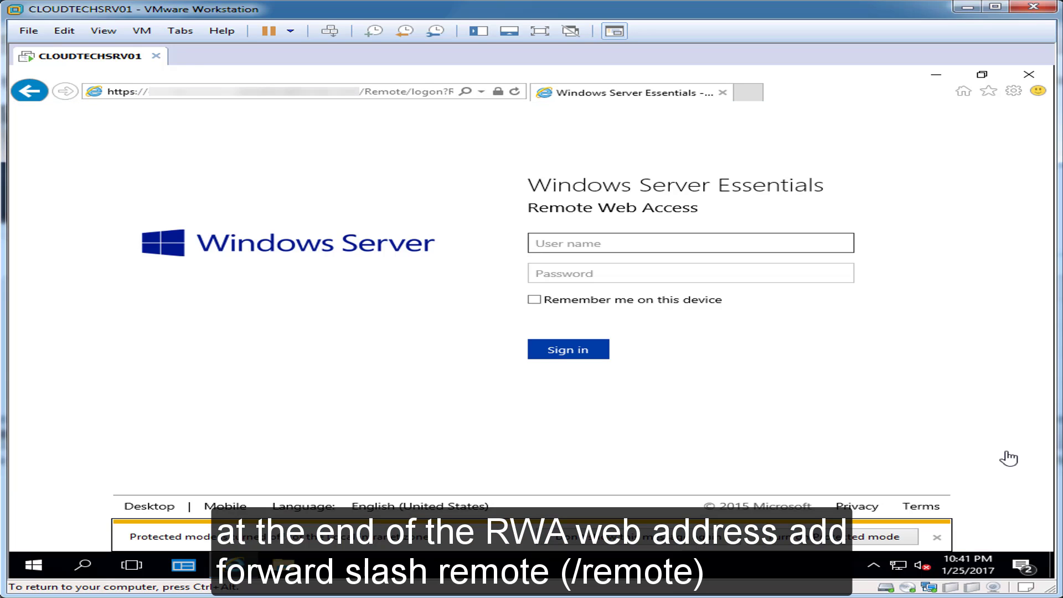
left_click(936, 536)
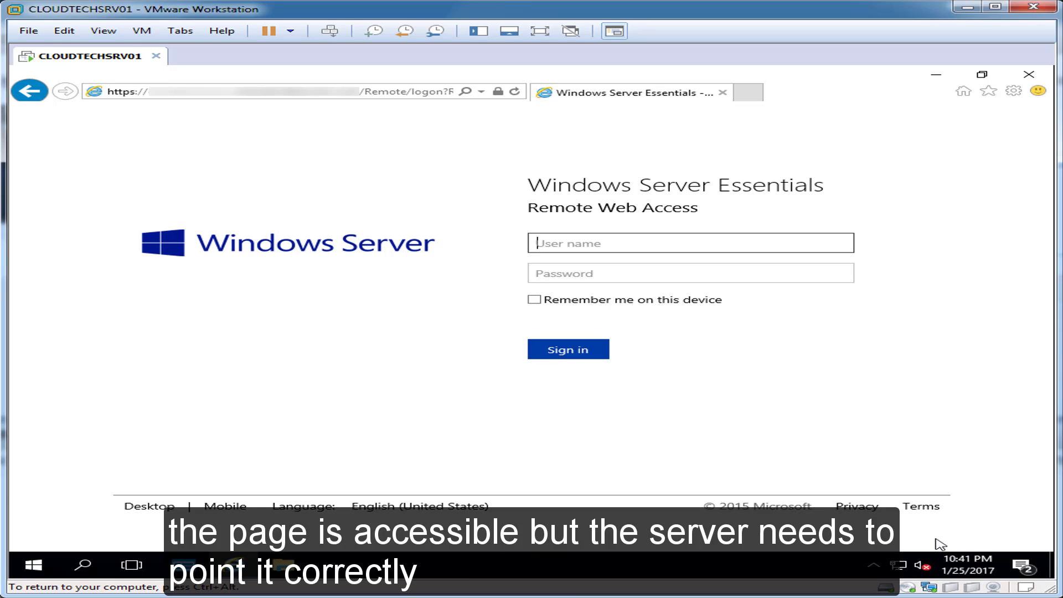
left_click(1028, 74)
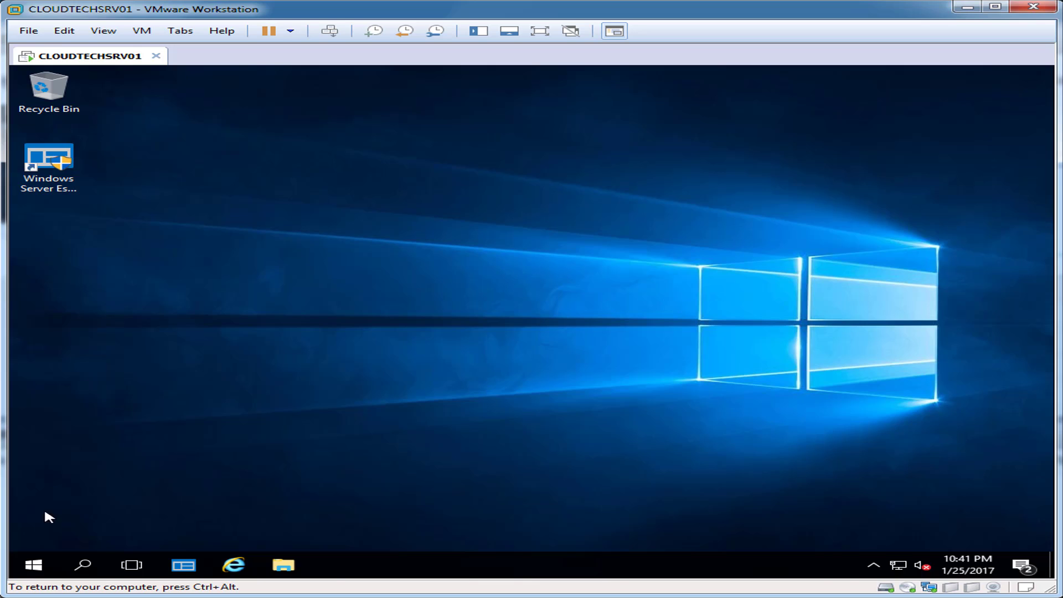
Launch Server Manager and take the Add Roles and Features wizard to the server roles page.
left_click(83, 565)
type("s")
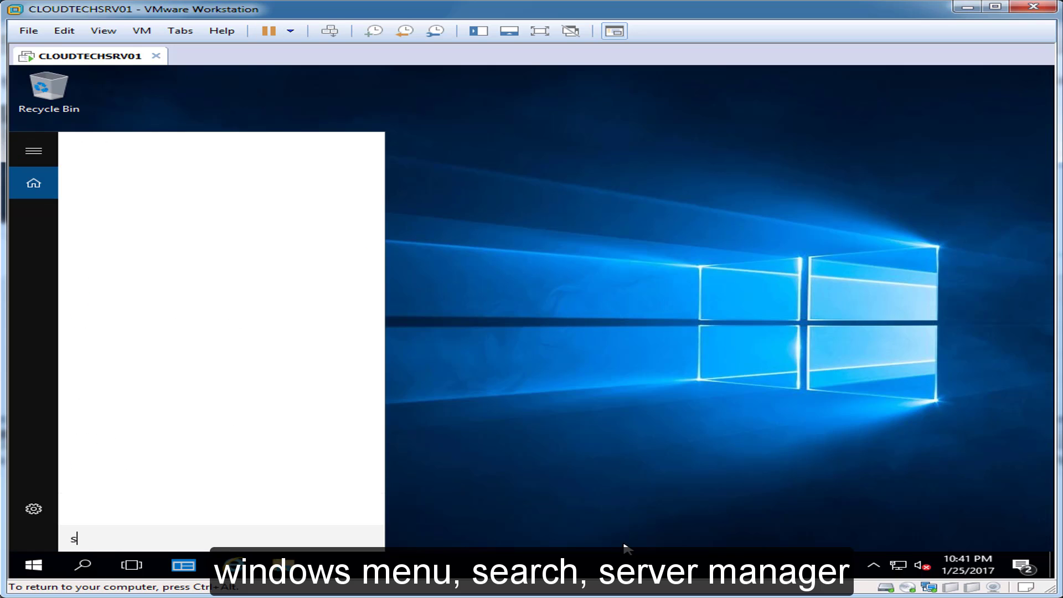
type("erver manager")
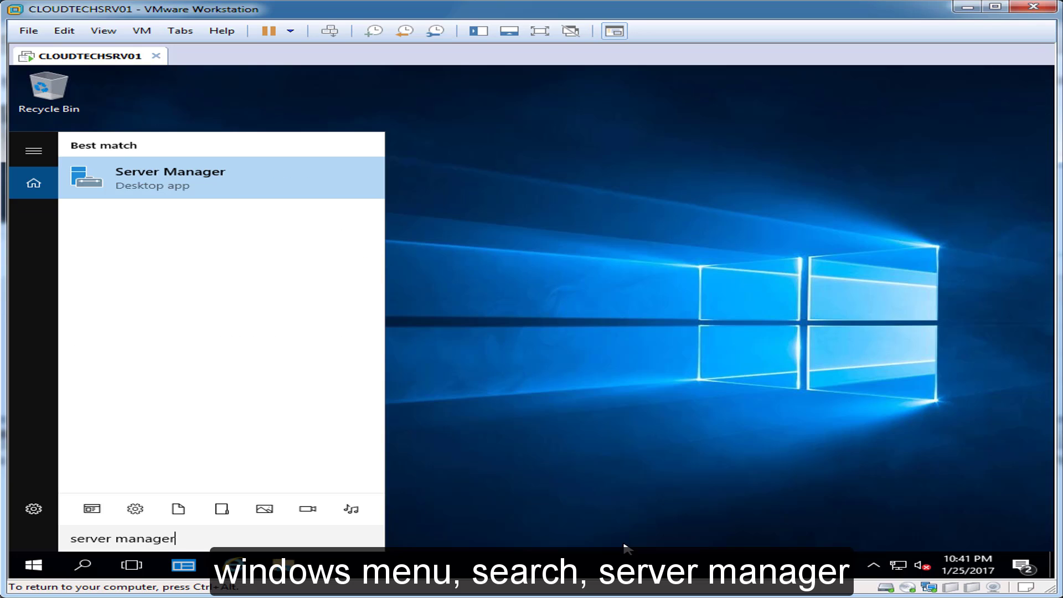
left_click(176, 191)
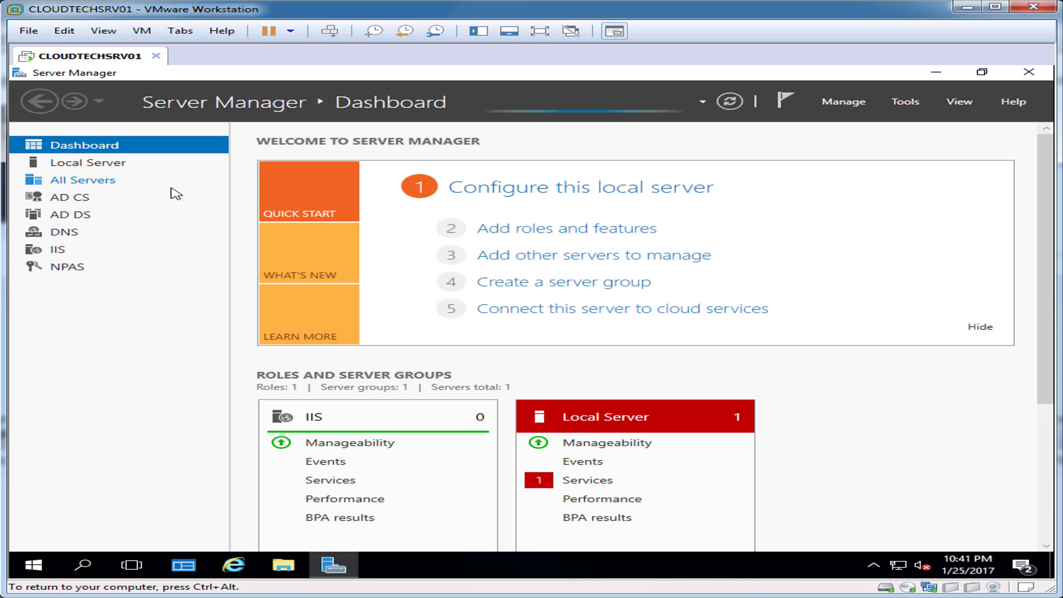
left_click(579, 235)
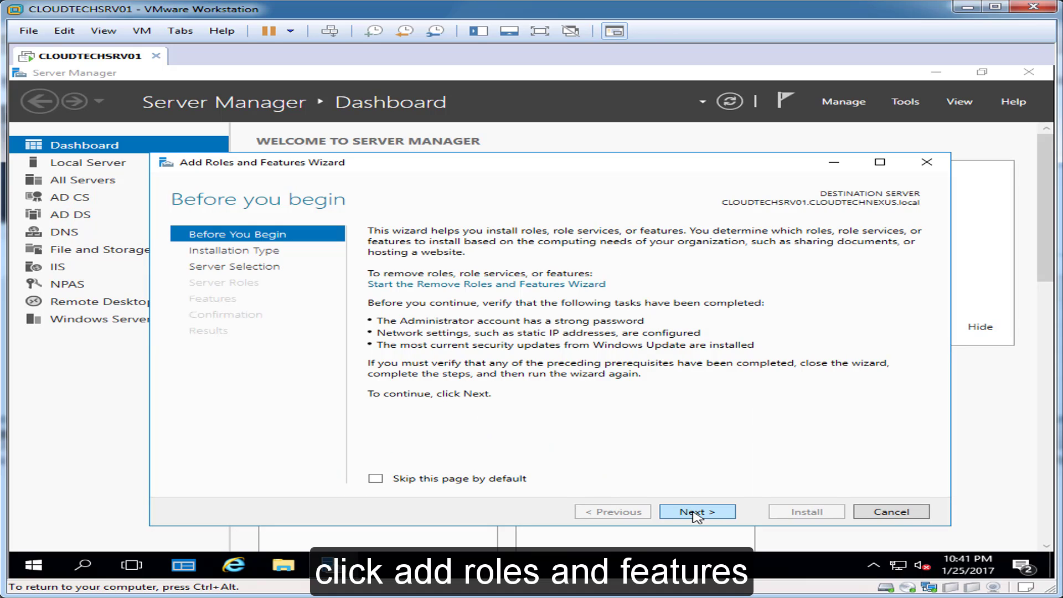
left_click(696, 512)
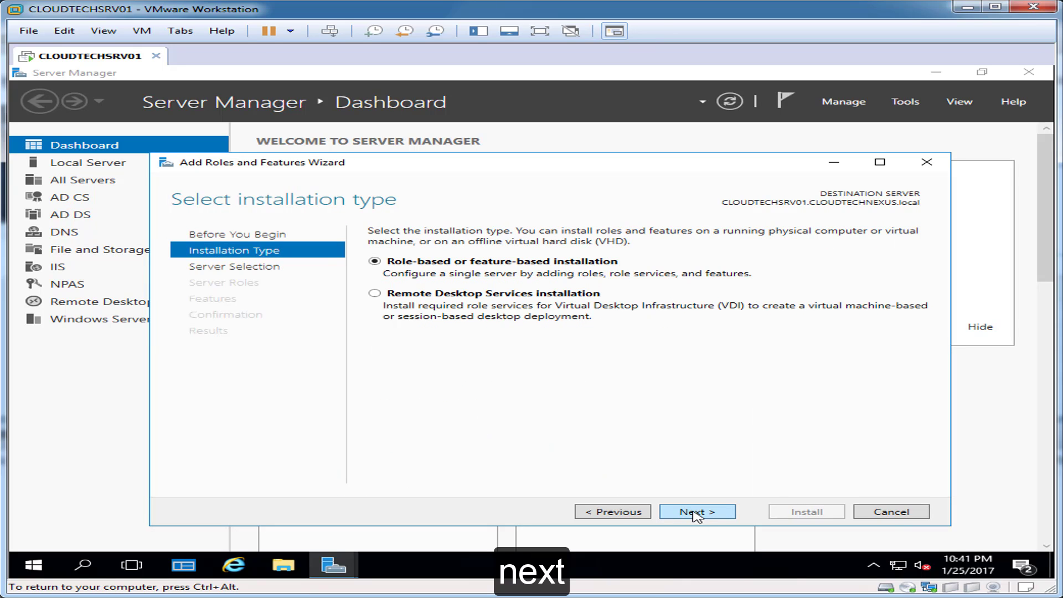
left_click(696, 512)
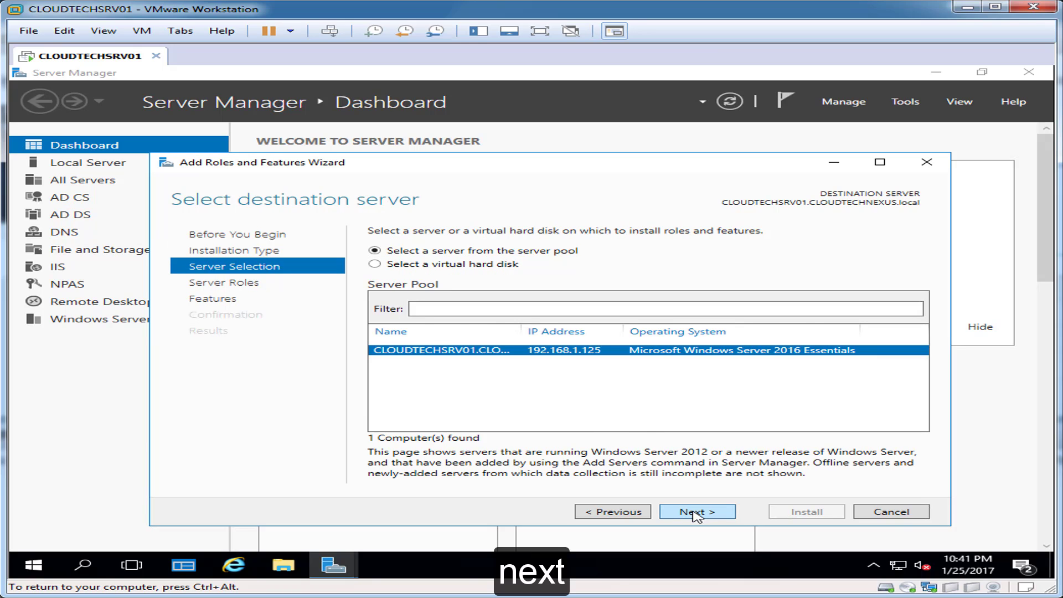
left_click(695, 512)
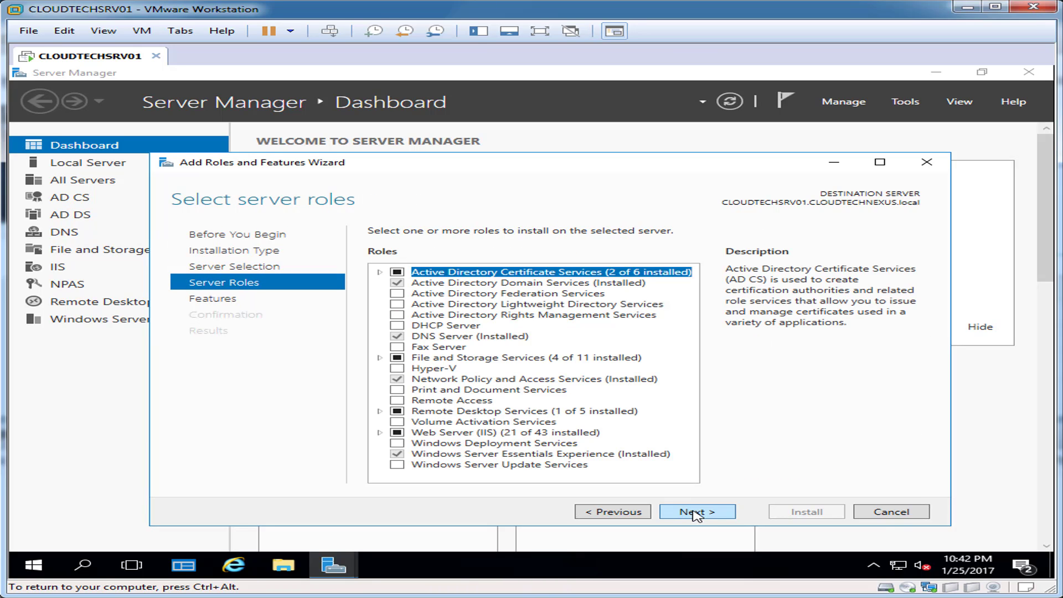
Under Web Server (IIS) Management Tools, select IIS Management Console and IIS 6 Management Console.
double_click(507, 435)
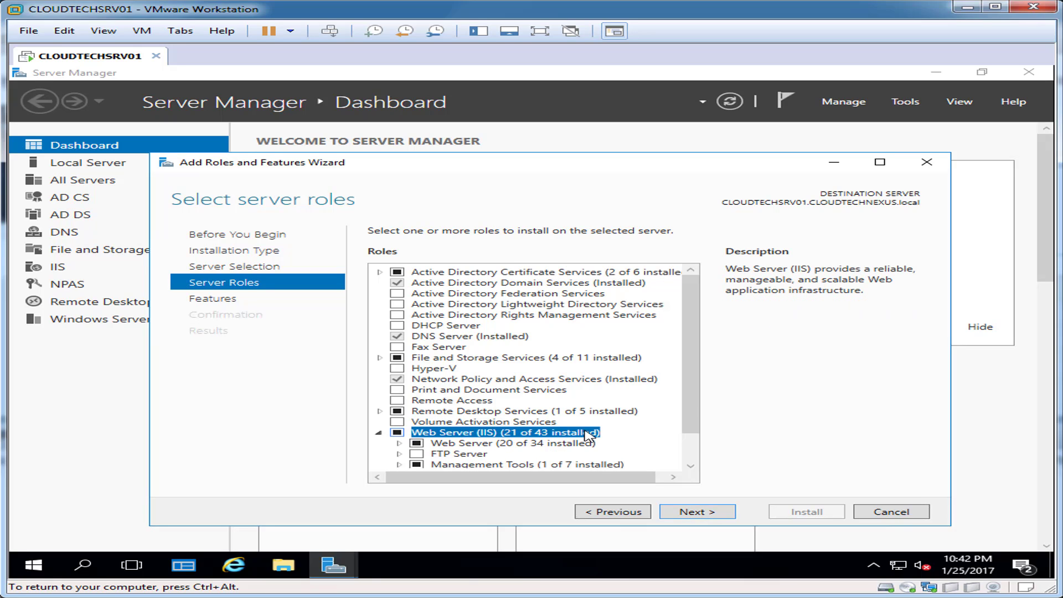
left_click_drag(690, 398, 690, 461)
left_click(437, 410)
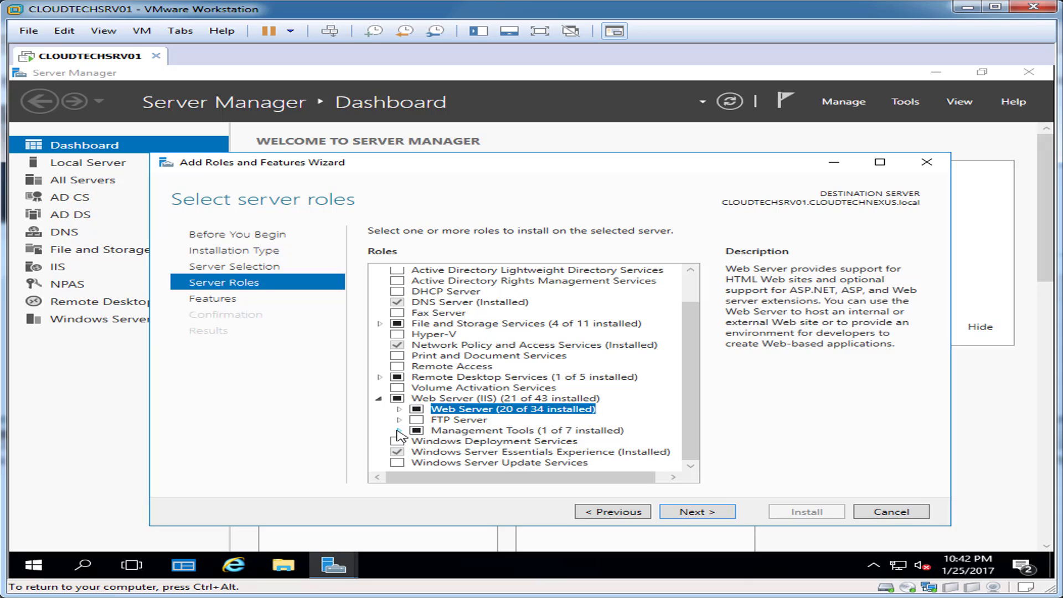
left_click(398, 431)
left_click_drag(686, 399, 693, 451)
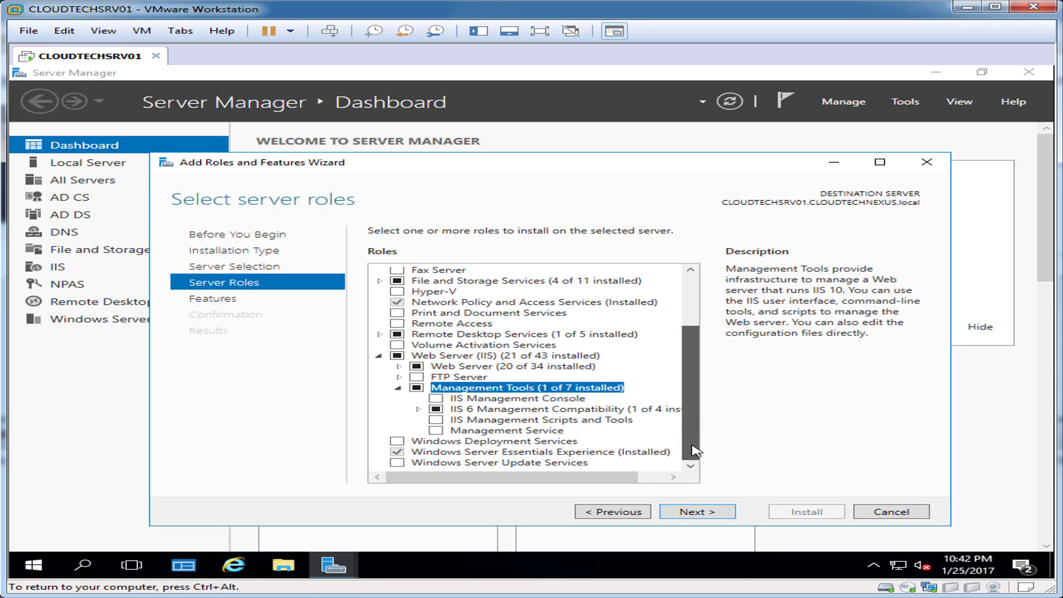
left_click(436, 399)
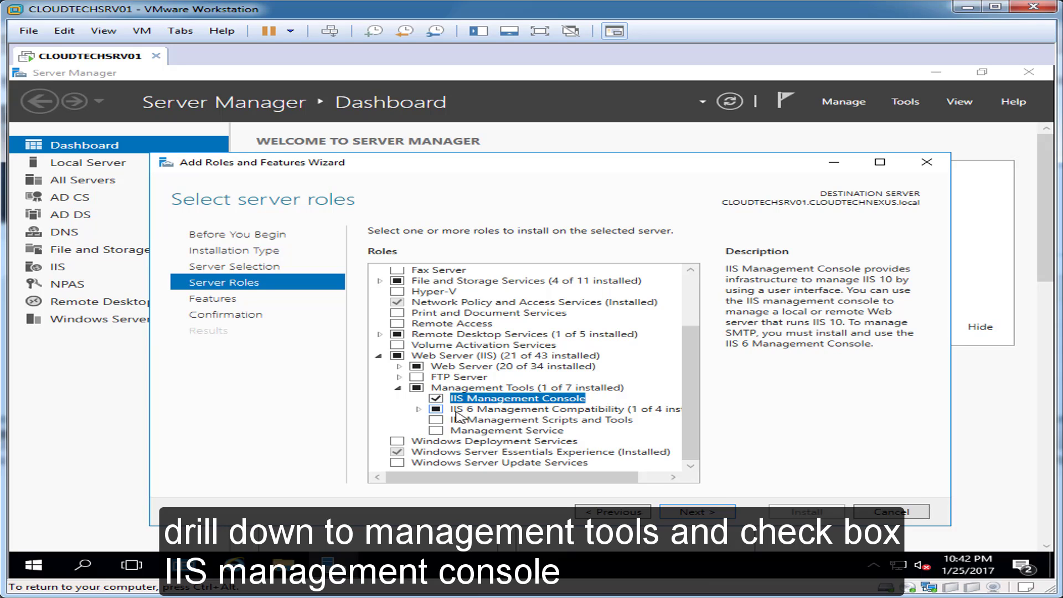
left_click(418, 409)
left_click(442, 430)
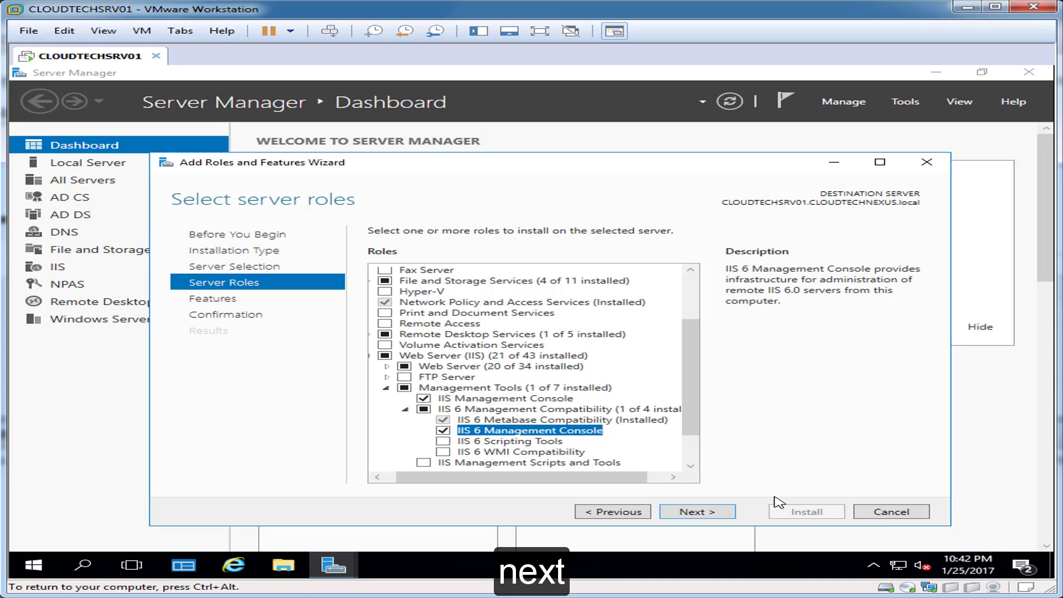
Install the selected IIS management components and close the wizard.
left_click(712, 515)
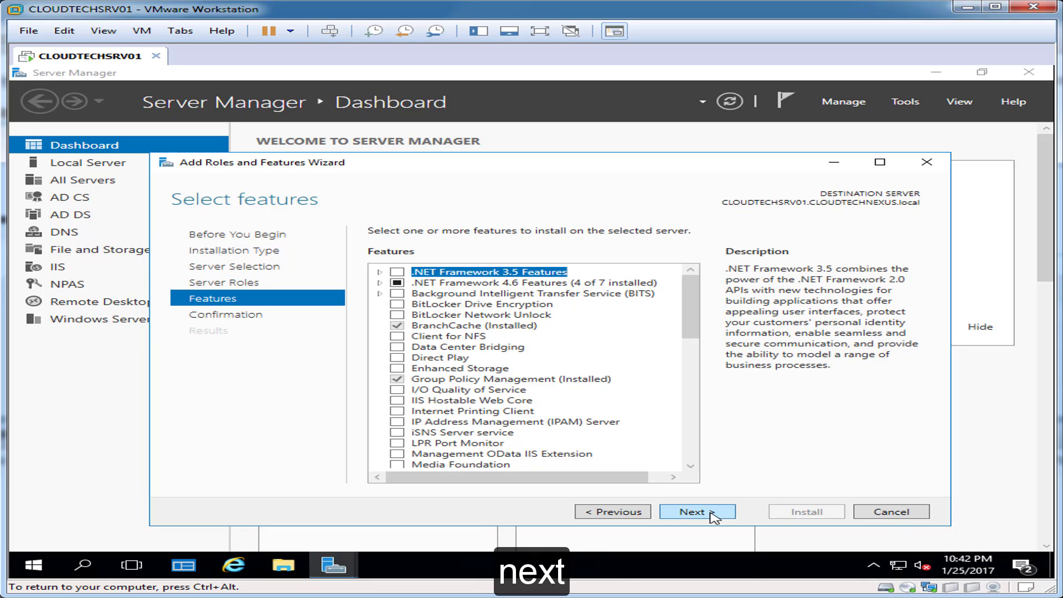
left_click(713, 516)
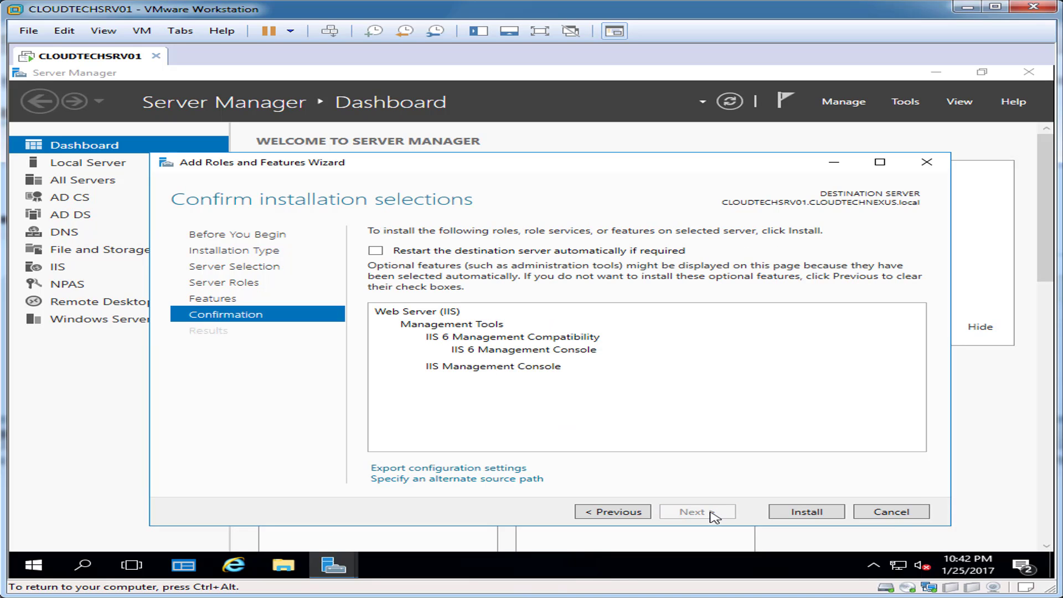
left_click(797, 512)
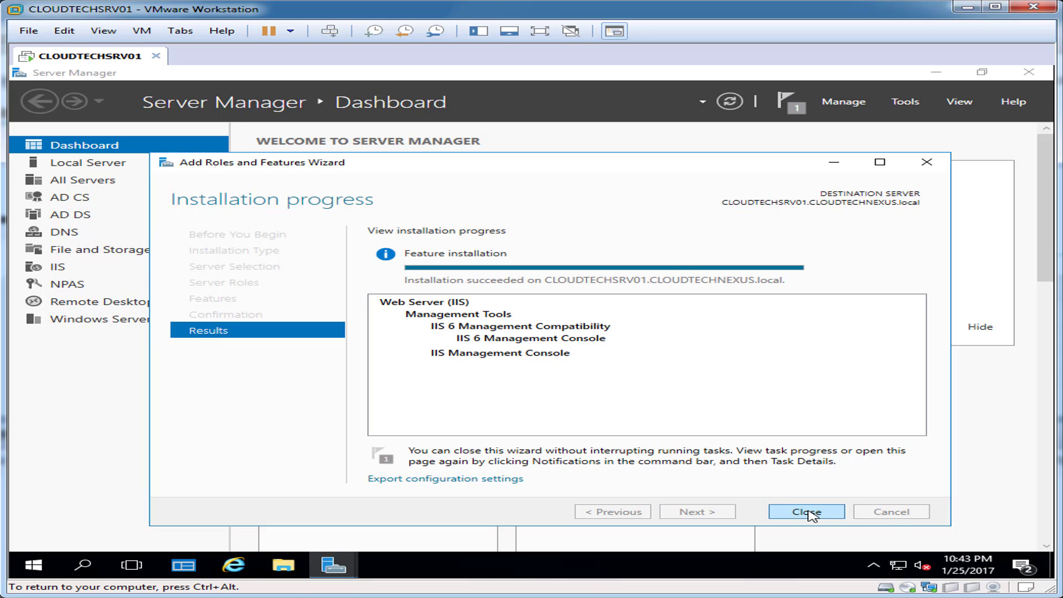
left_click(811, 515)
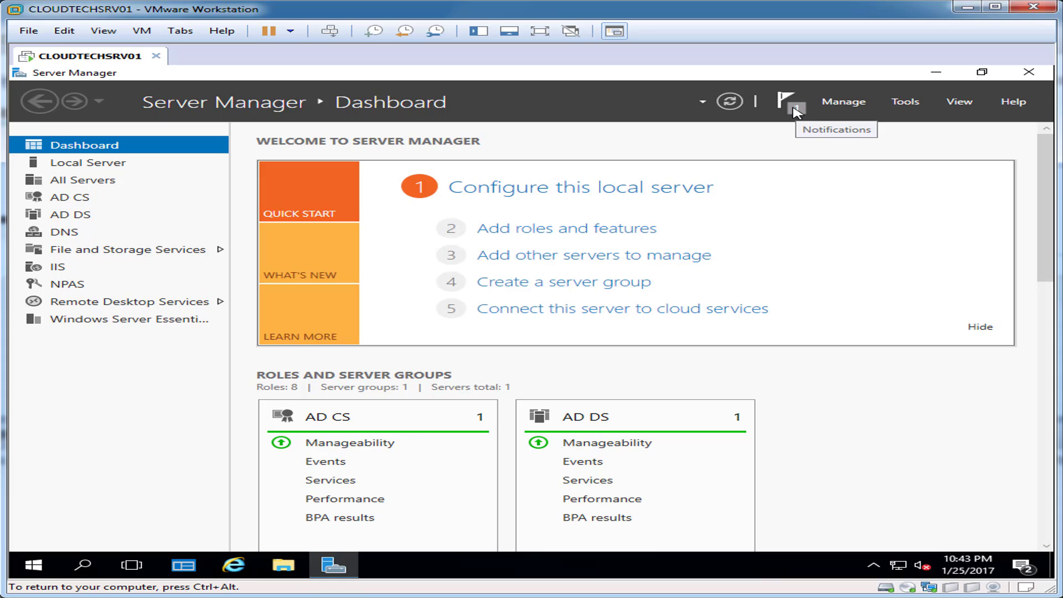
Check the installation's task details in Notifications, close Server Manager, and open the Start menu.
left_click(796, 113)
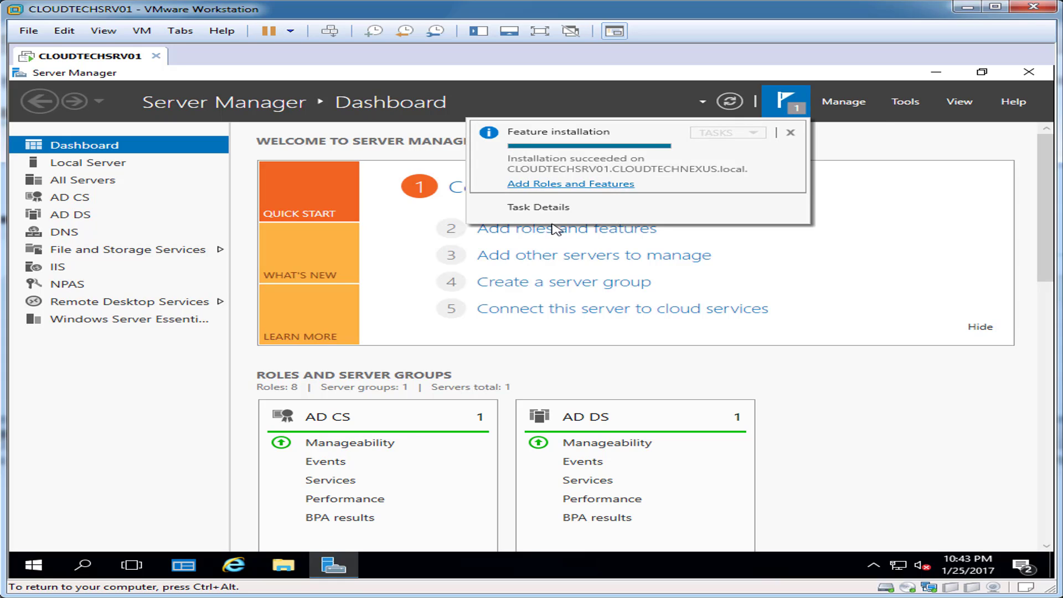
left_click(560, 208)
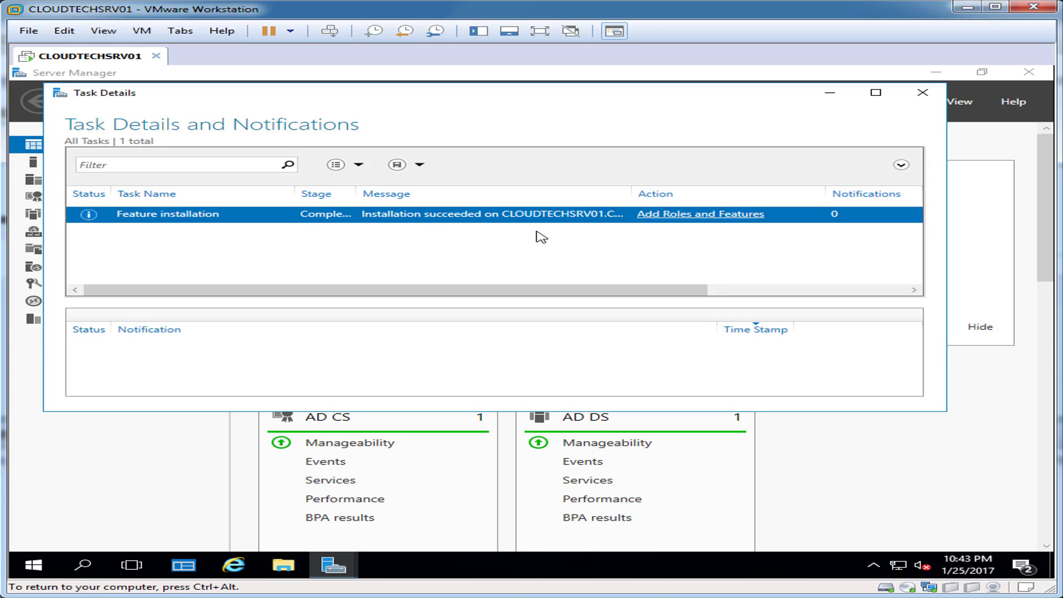
left_click(928, 100)
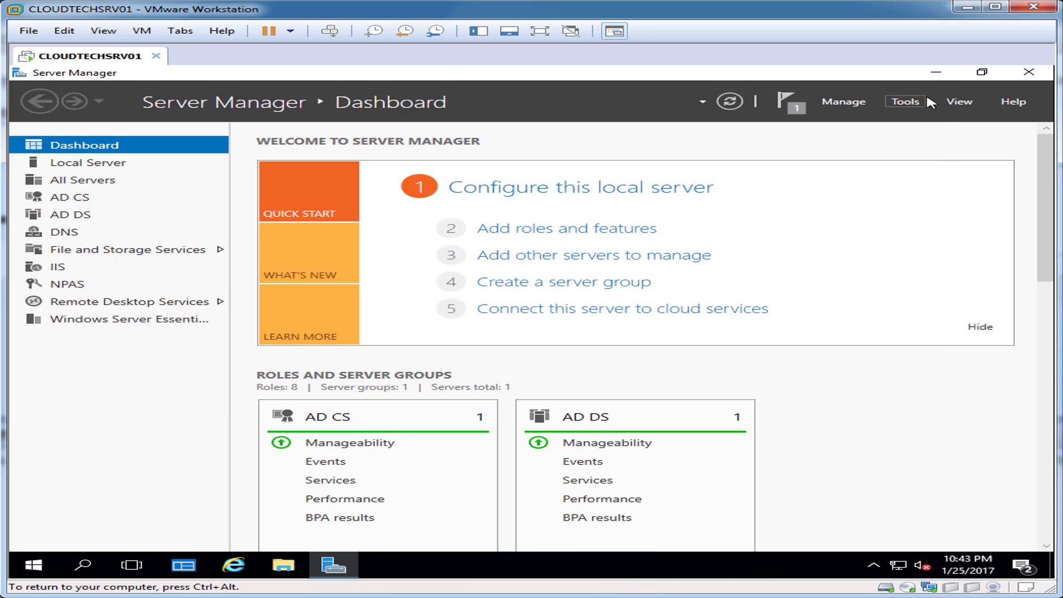
left_click(1028, 73)
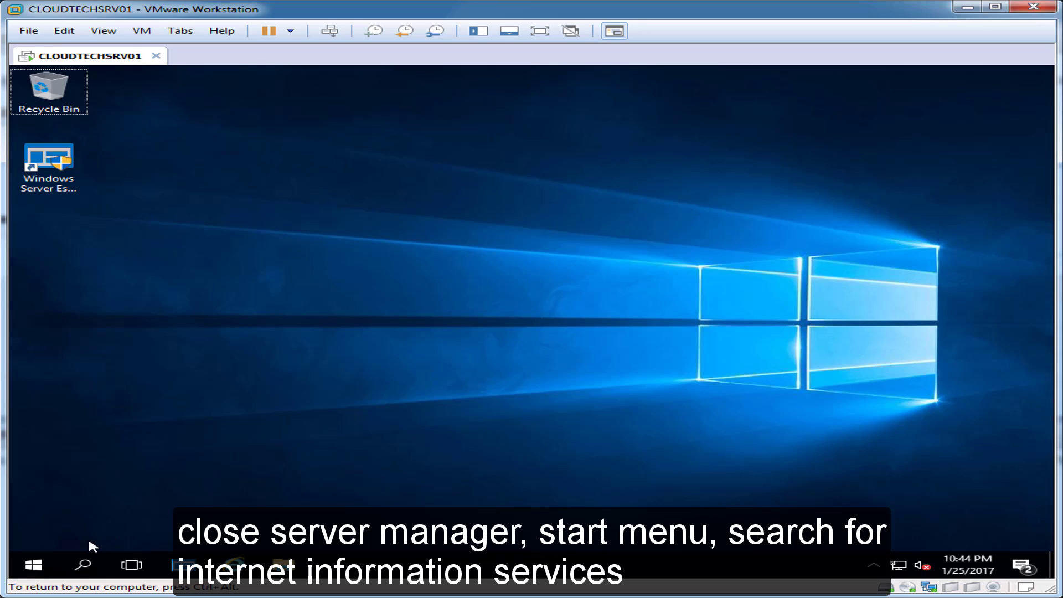
left_click(58, 560)
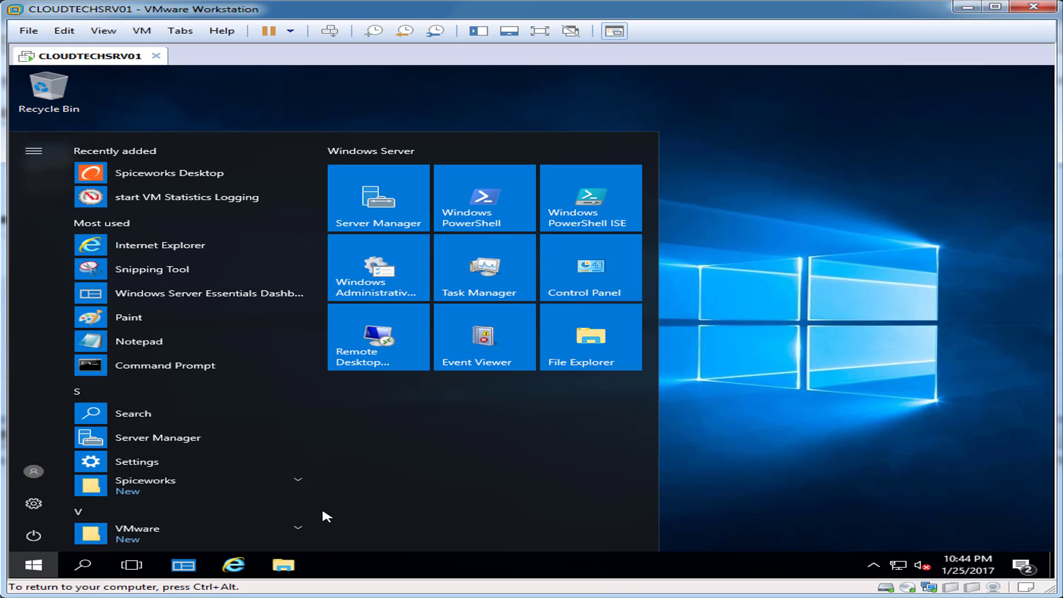
Browse Windows Administrative Tools in the Start menu to find the new IIS Manager entries.
scroll(320, 515, "down", 10)
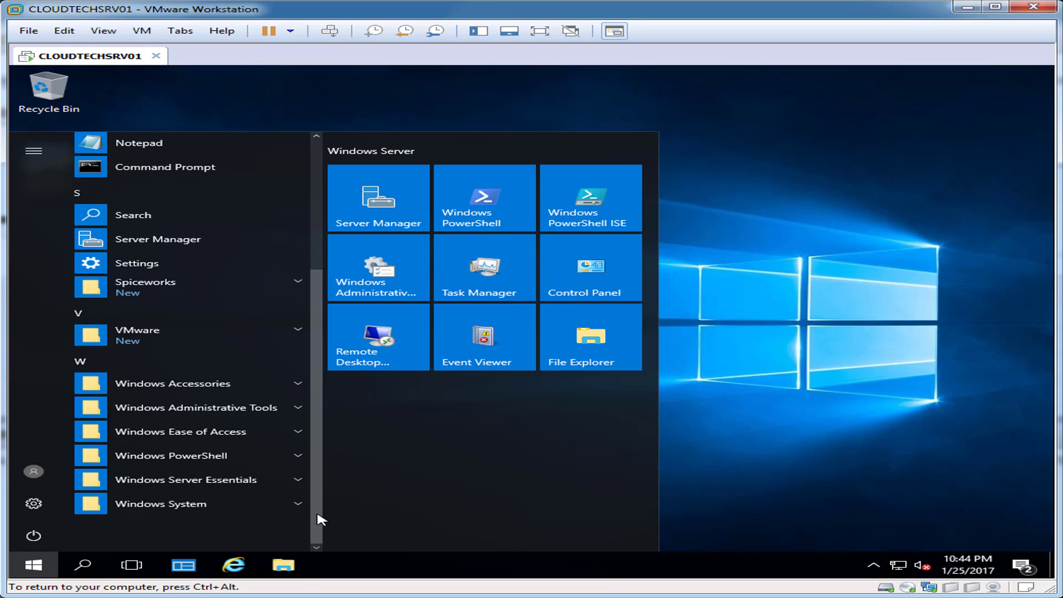
left_click(297, 407)
left_click_drag(320, 303, 329, 427)
scroll(277, 367, "down", 1)
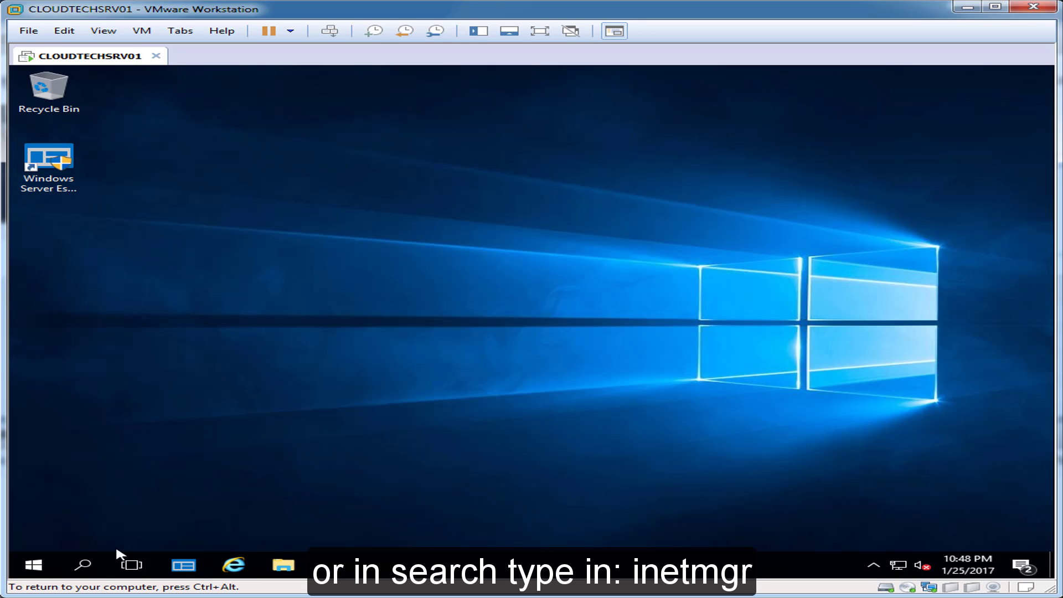
Launch Internet Information Services (IIS) Manager by searching inetmgr, and maximize its window.
left_click(83, 564)
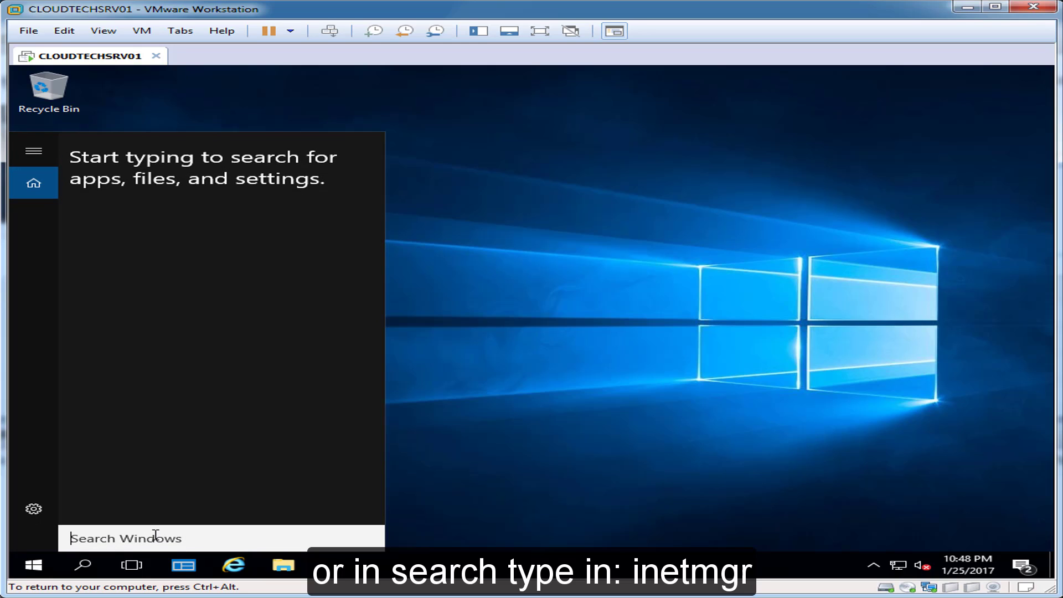
type("inetmgr")
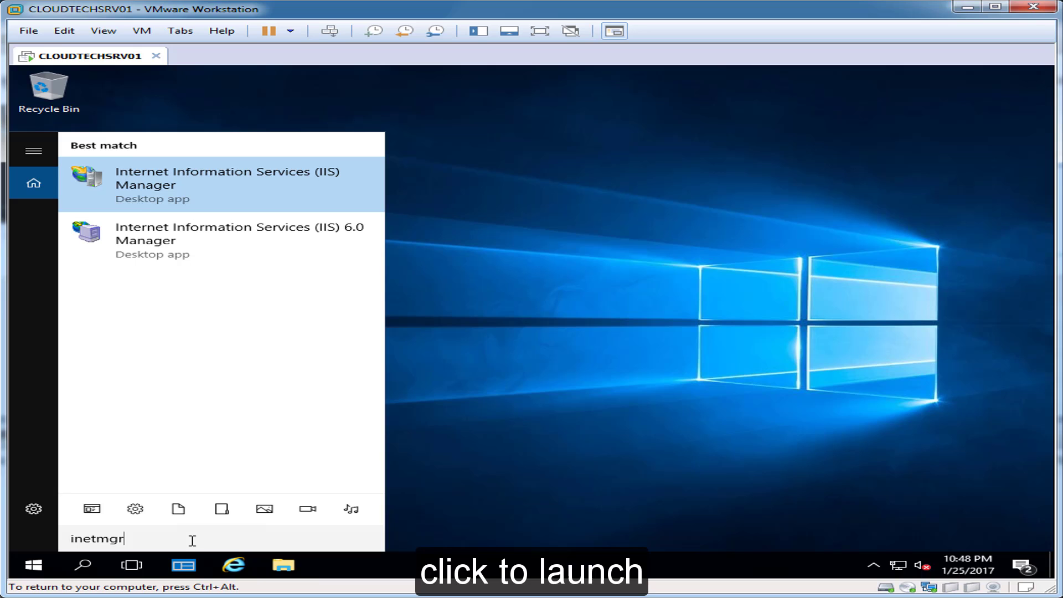
left_click(173, 191)
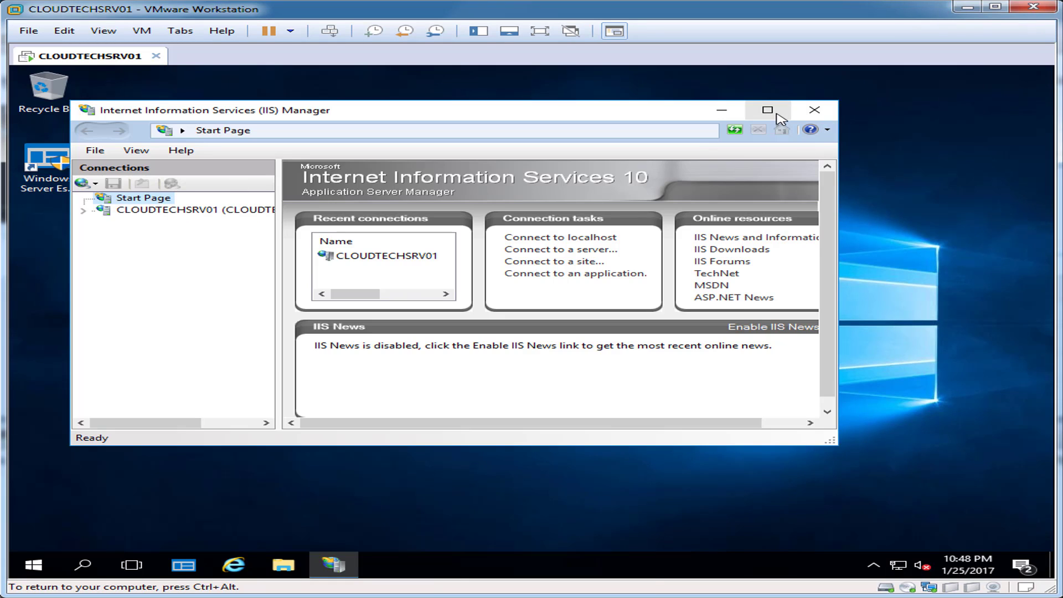
left_click(767, 110)
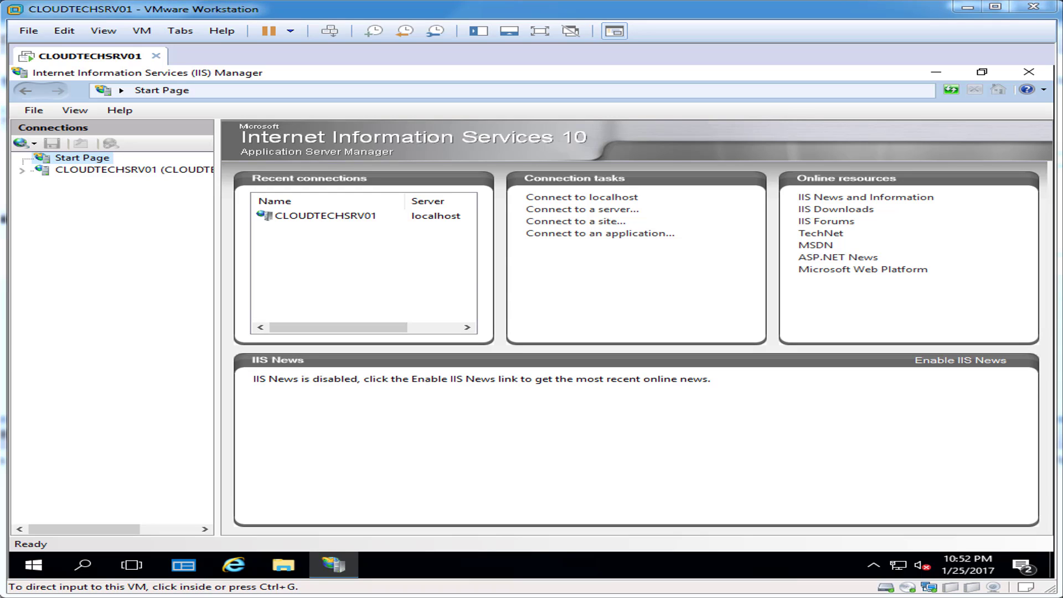
Redirect the server to the pasted https address plus /remote, this directory only, then close IIS Manager.
left_click(104, 191)
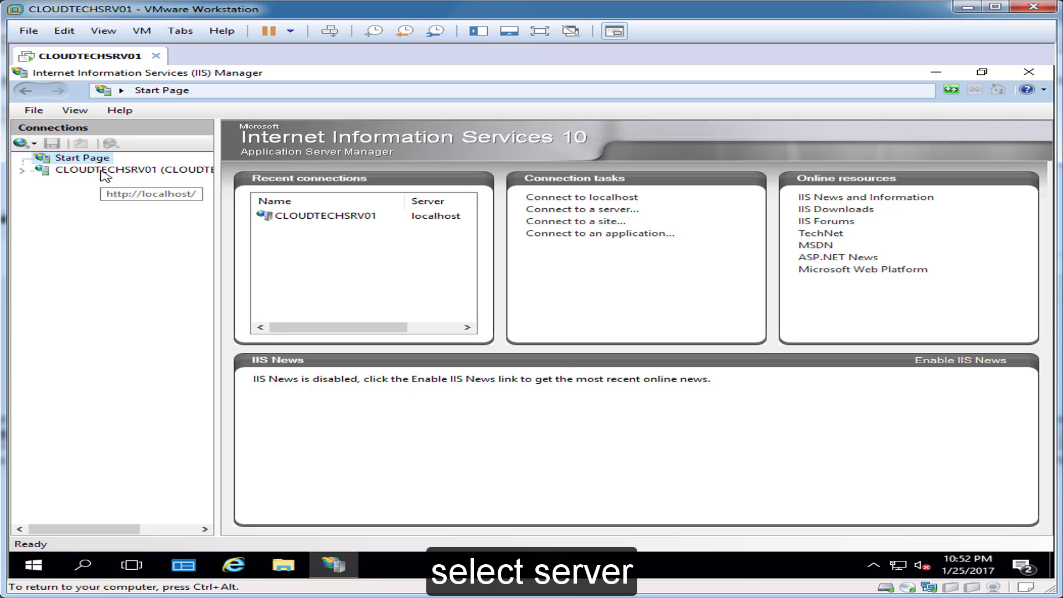
left_click(105, 170)
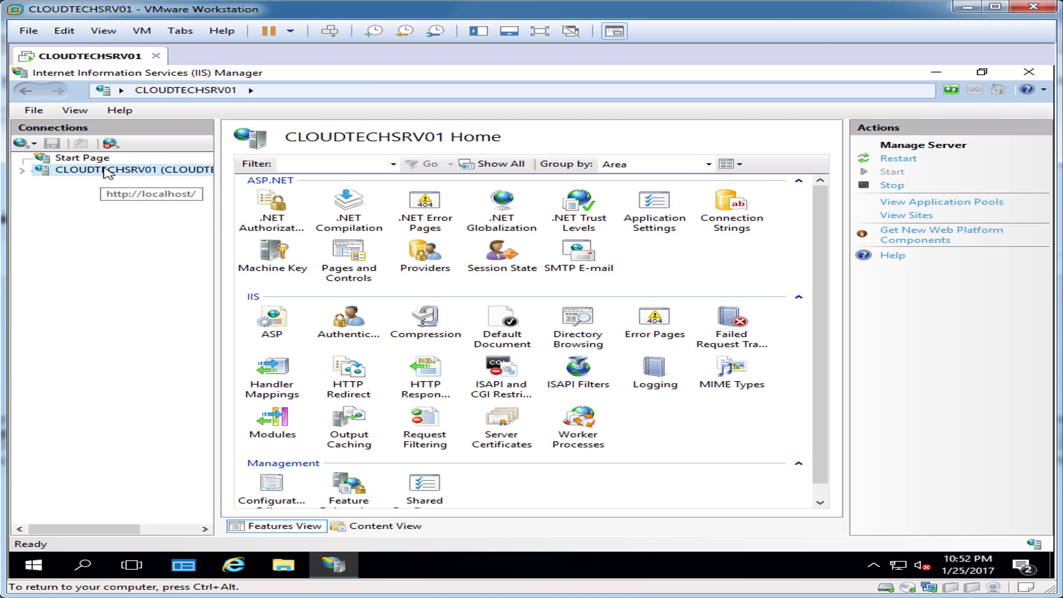
left_click(358, 371)
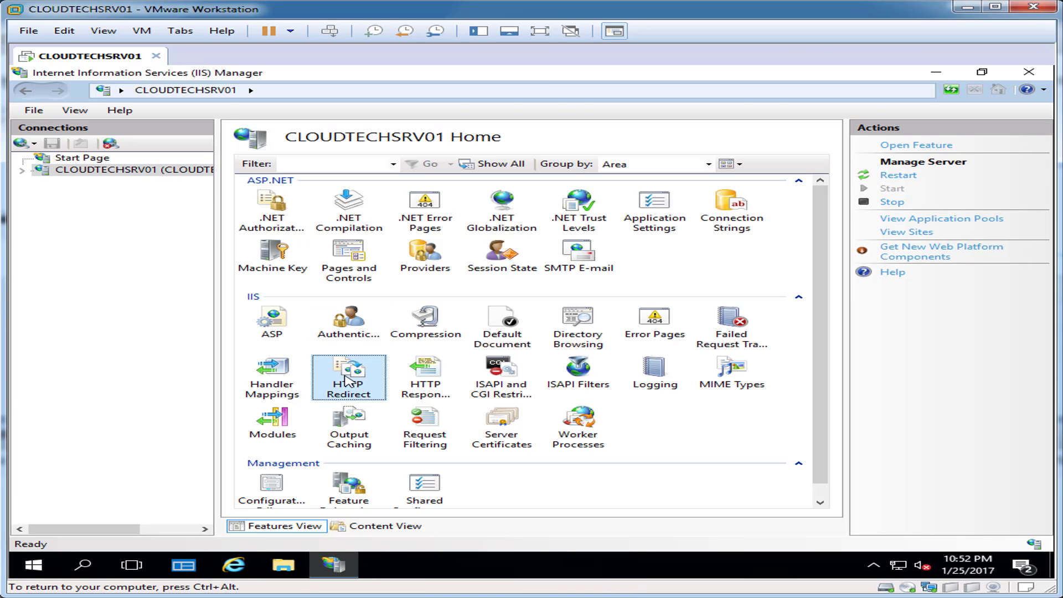
double_click(359, 372)
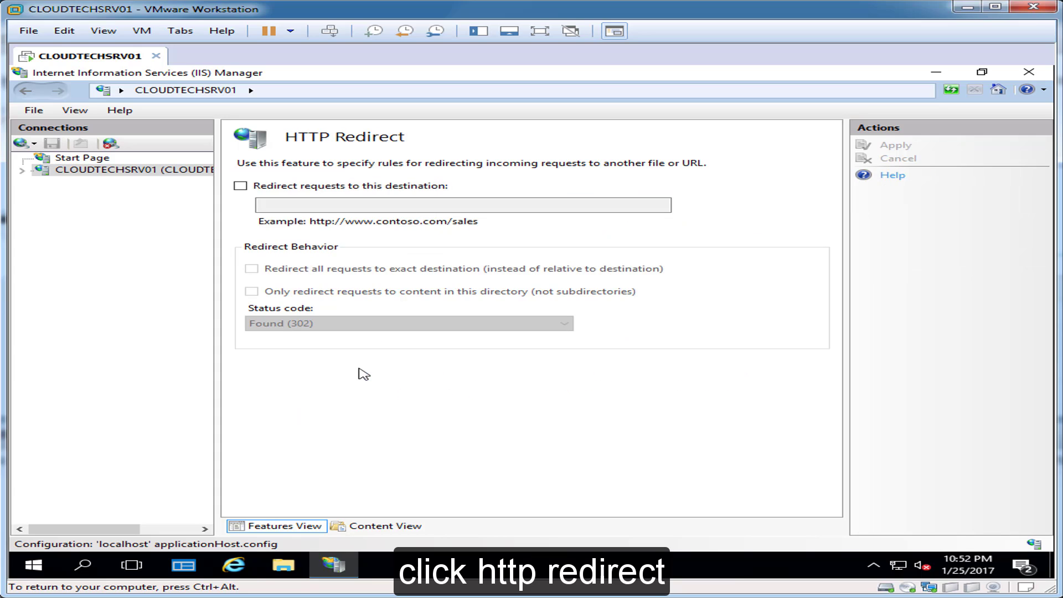
left_click(241, 185)
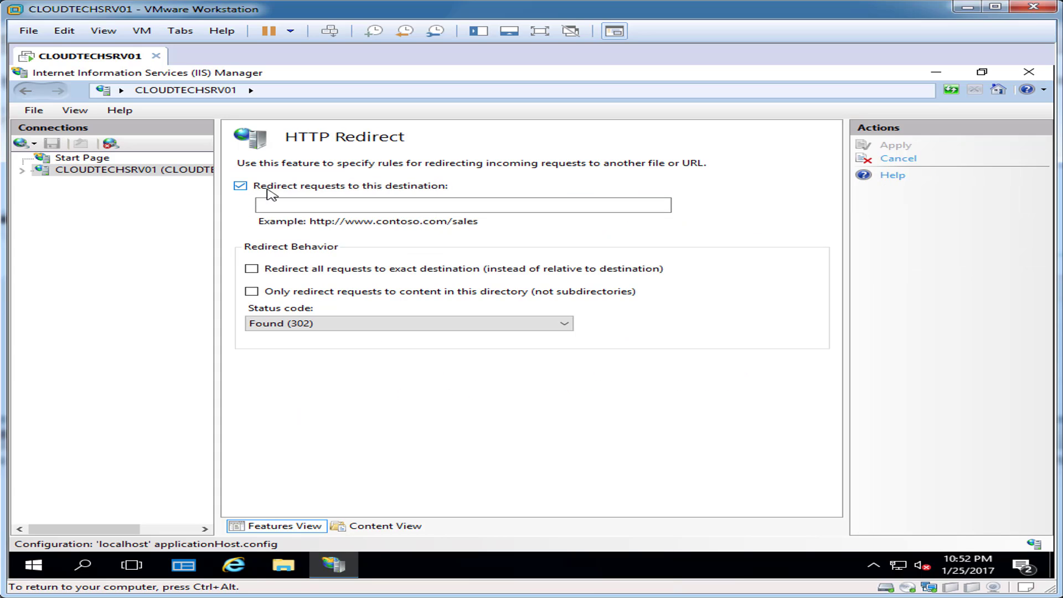
left_click(329, 204)
key("ctrl+v")
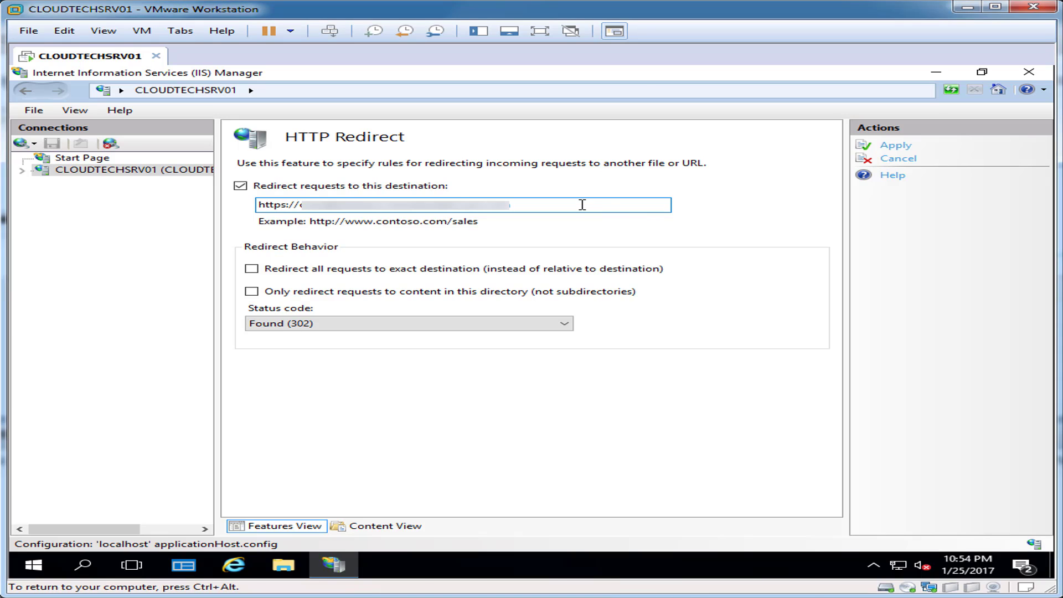
type("/remote")
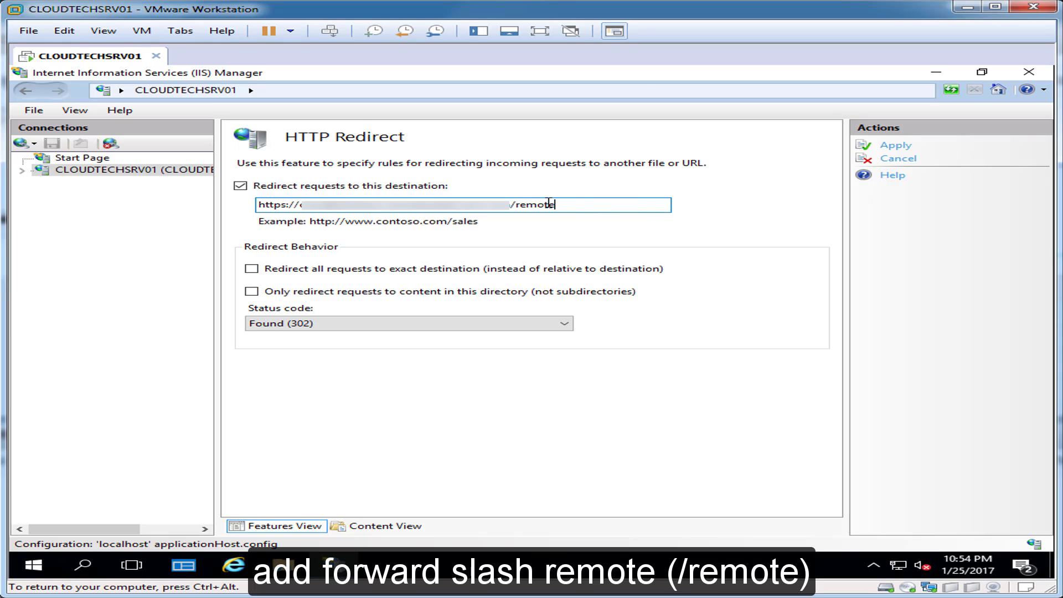
left_click(251, 292)
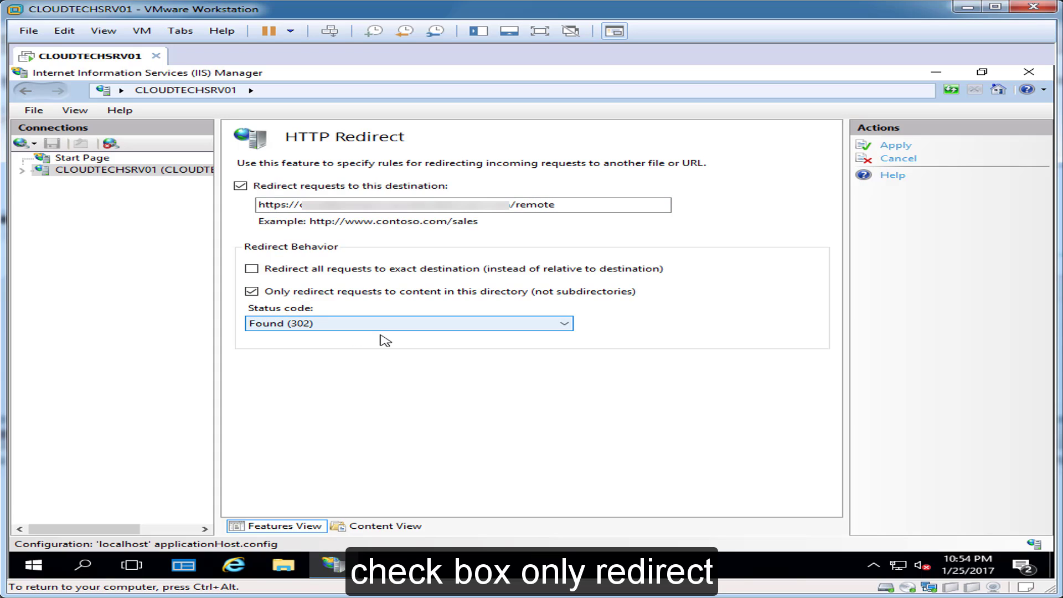
left_click(904, 149)
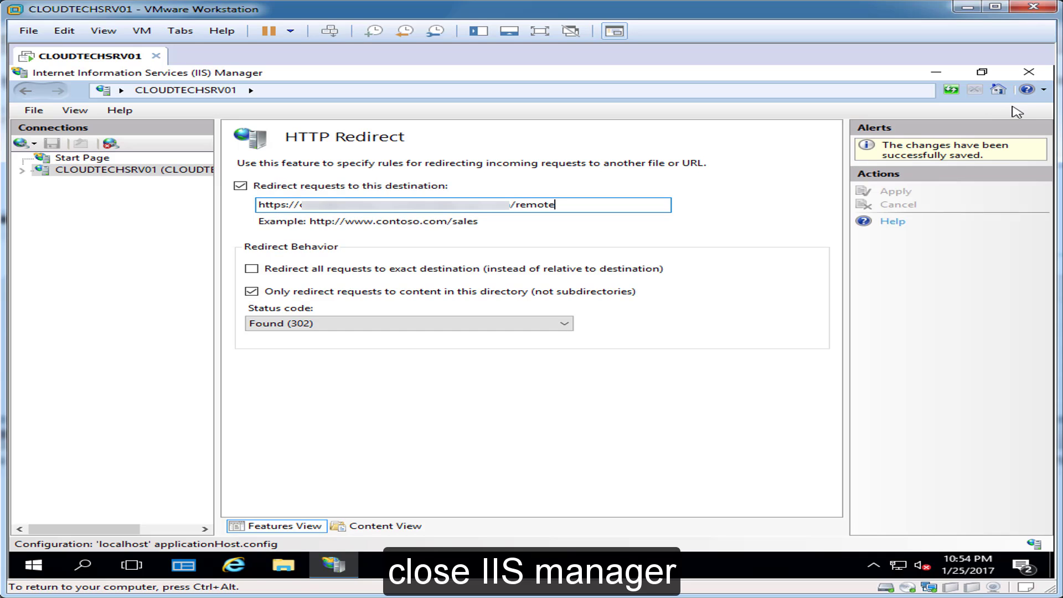
left_click(1029, 74)
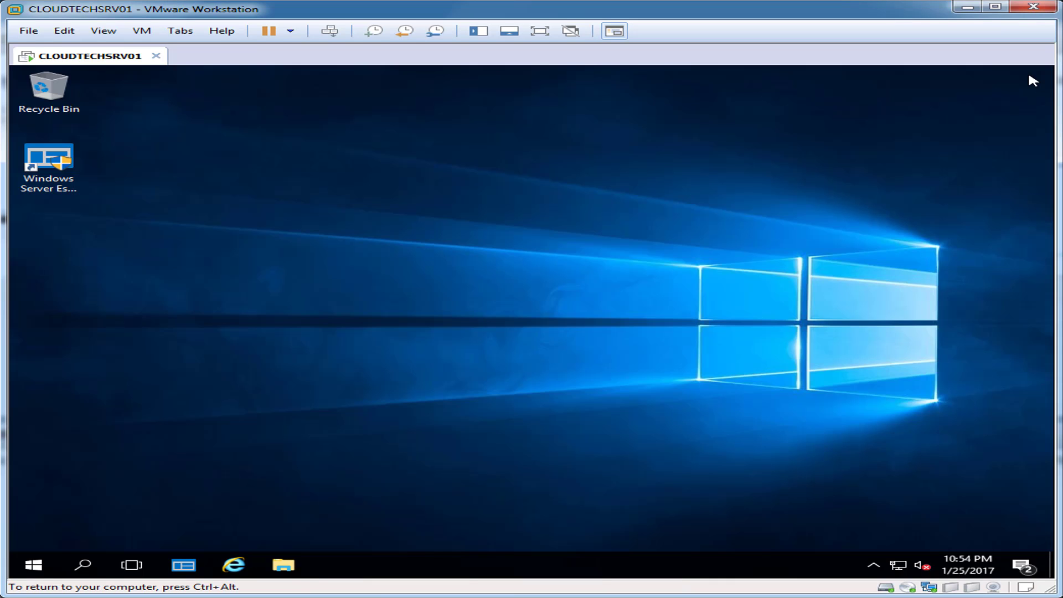
Load the Remote Web Access https address in Internet Explorer.
left_click(233, 565)
left_click(342, 94)
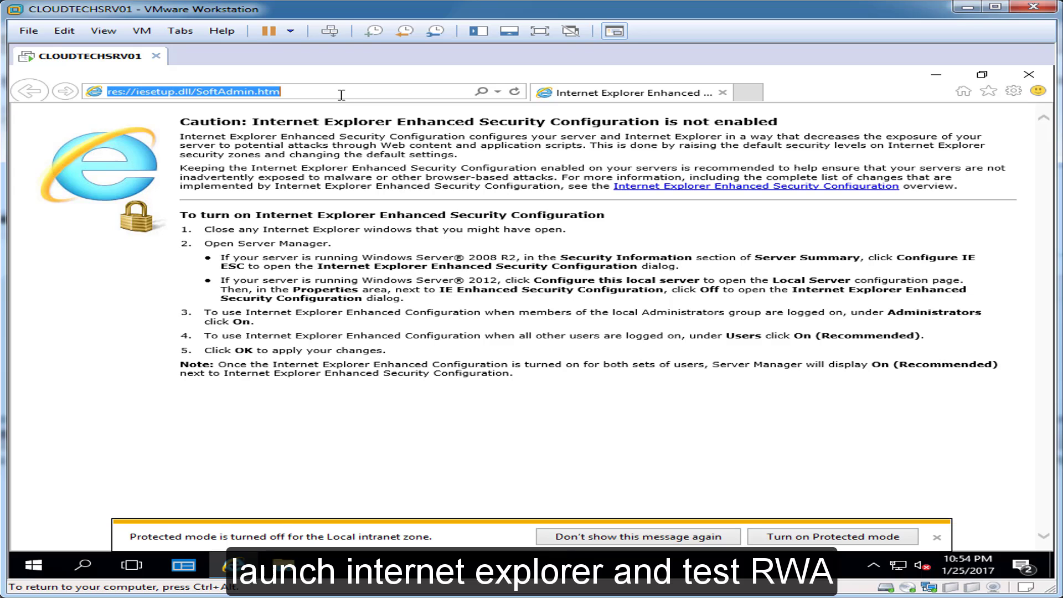
type("https://")
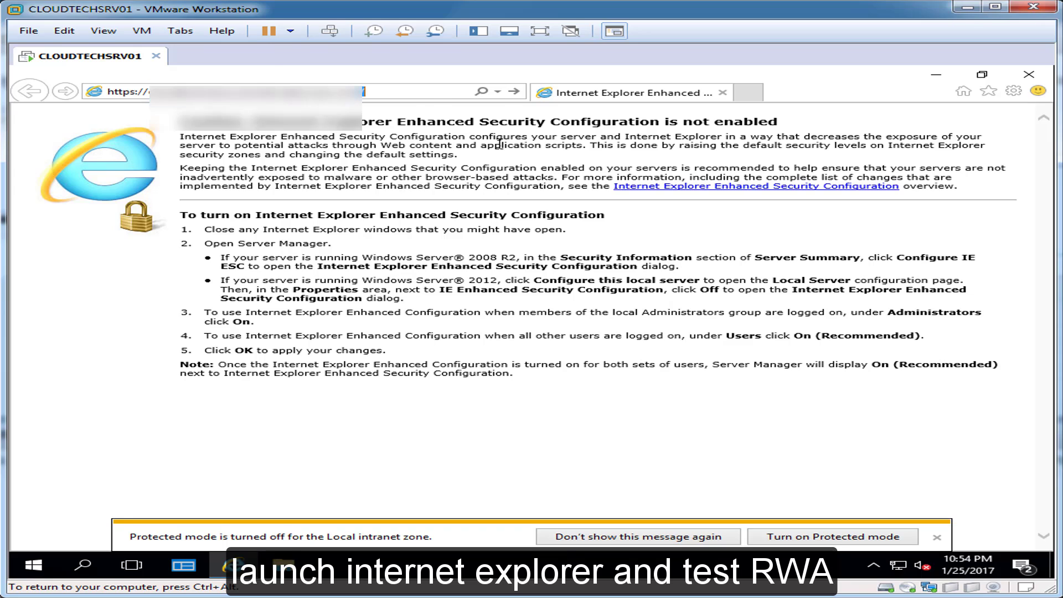
left_click(937, 537)
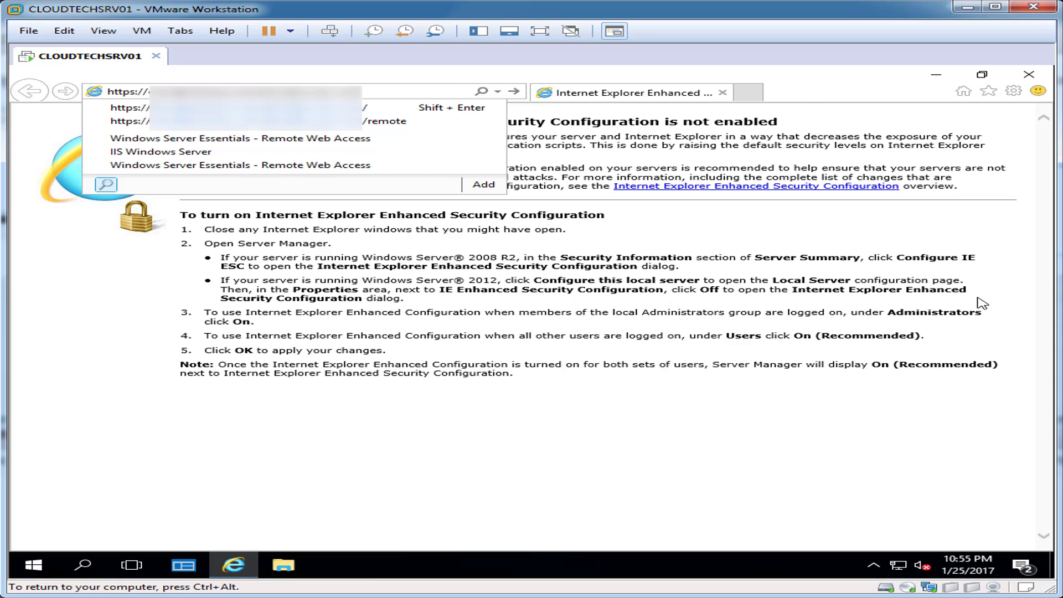
key("Return")
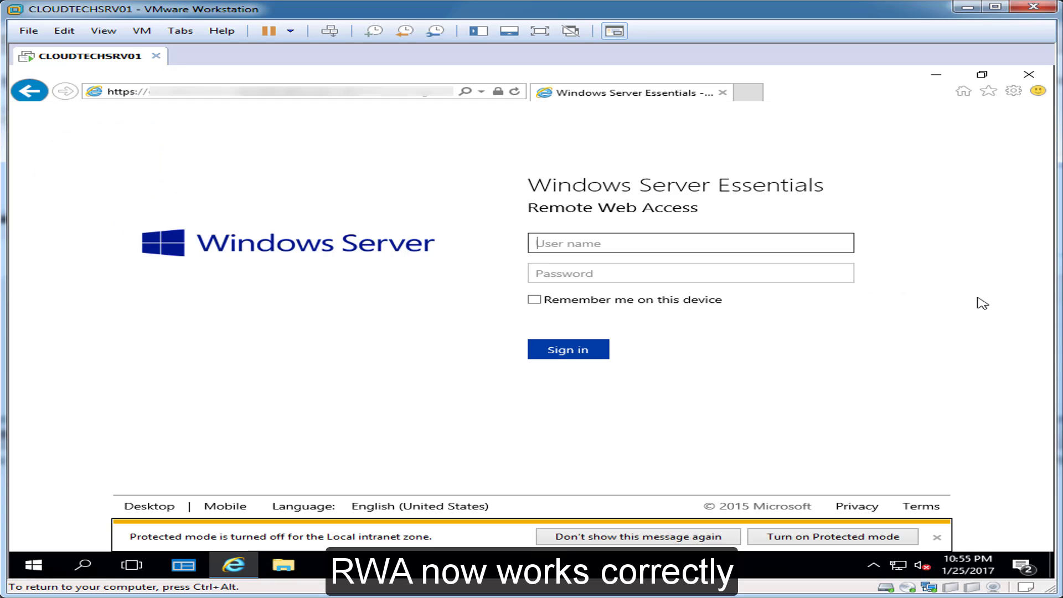
left_click(936, 537)
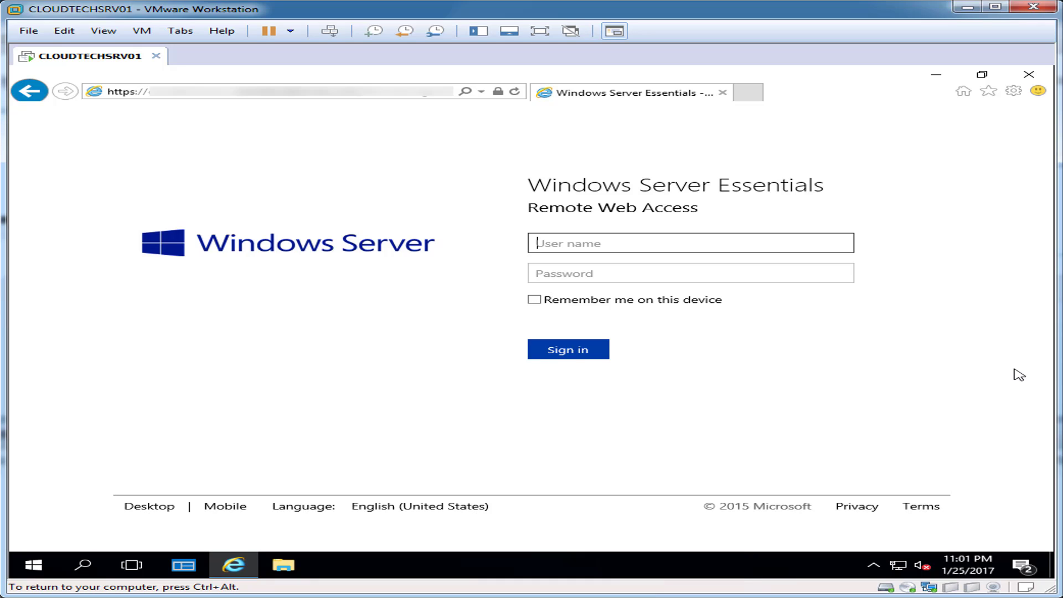
Sign in as admin with the account password.
type("admin")
key("Tab")
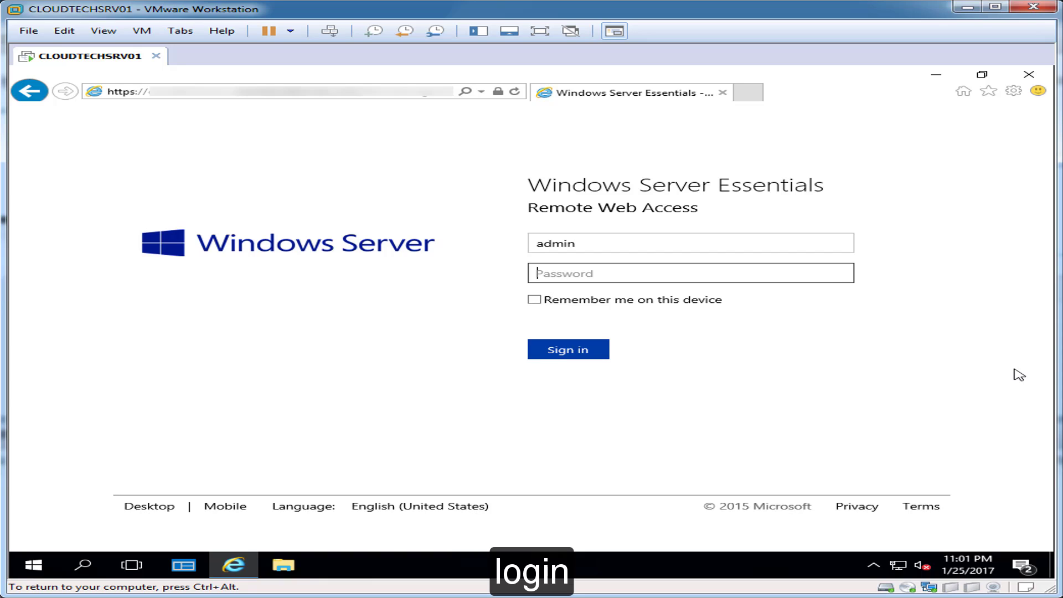
type("pas")
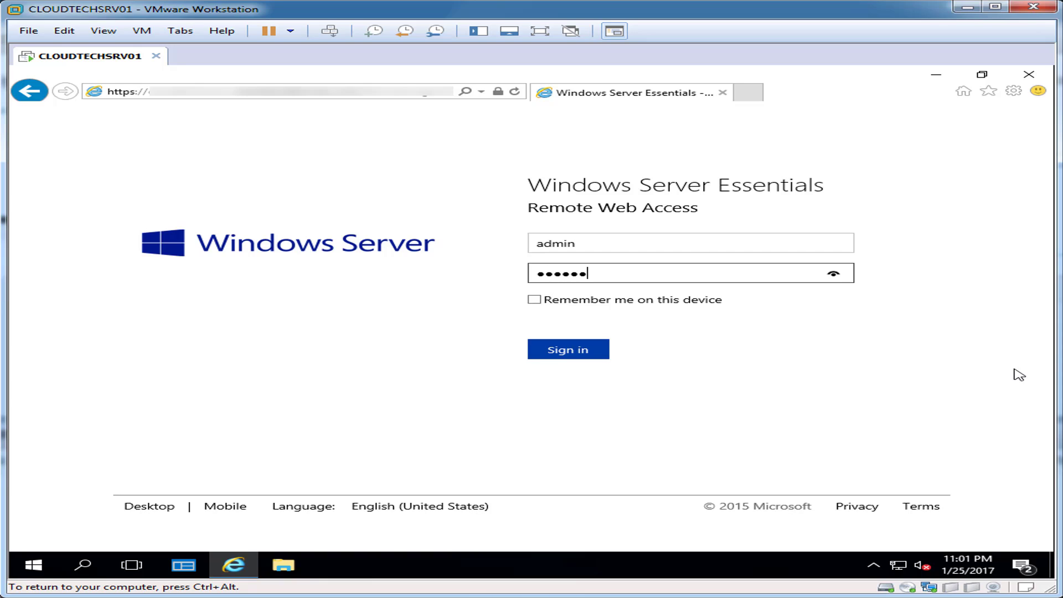
type("12")
key("Return")
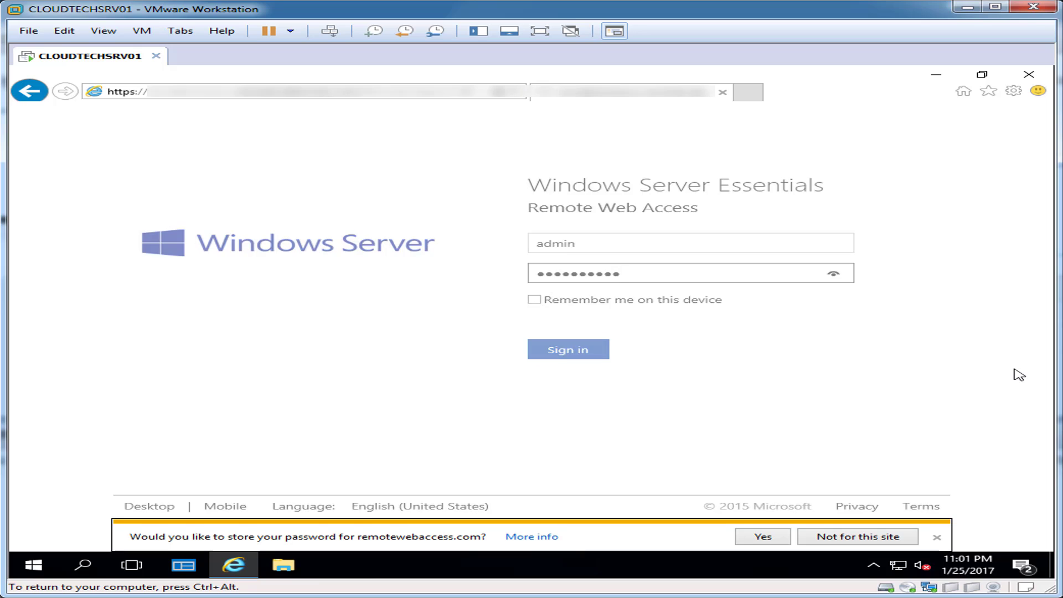
Decline saving the password, dismiss the protected mode notice, and check the navigation links.
left_click(891, 538)
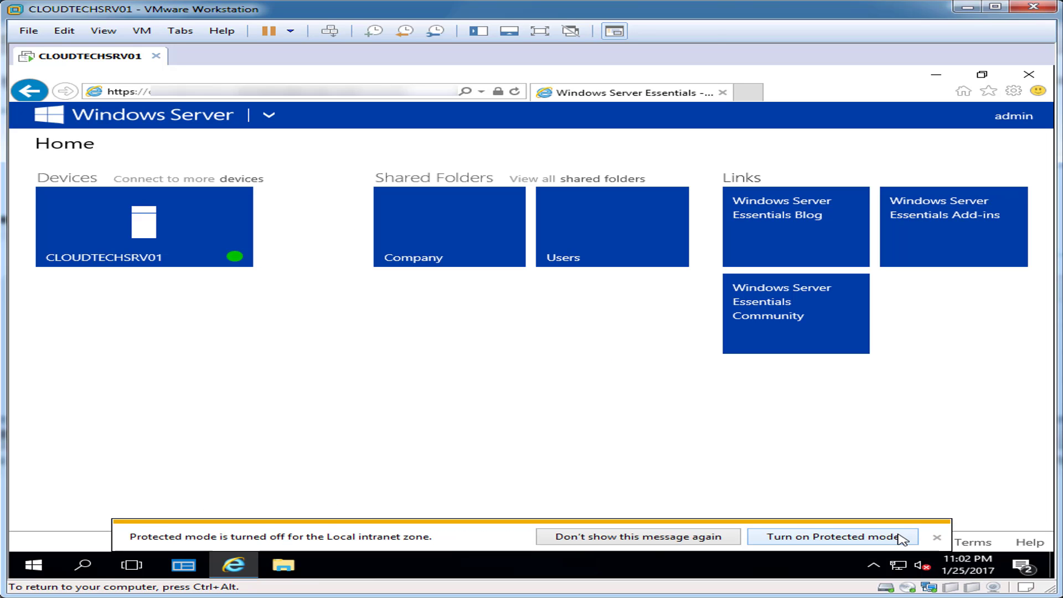
left_click(936, 538)
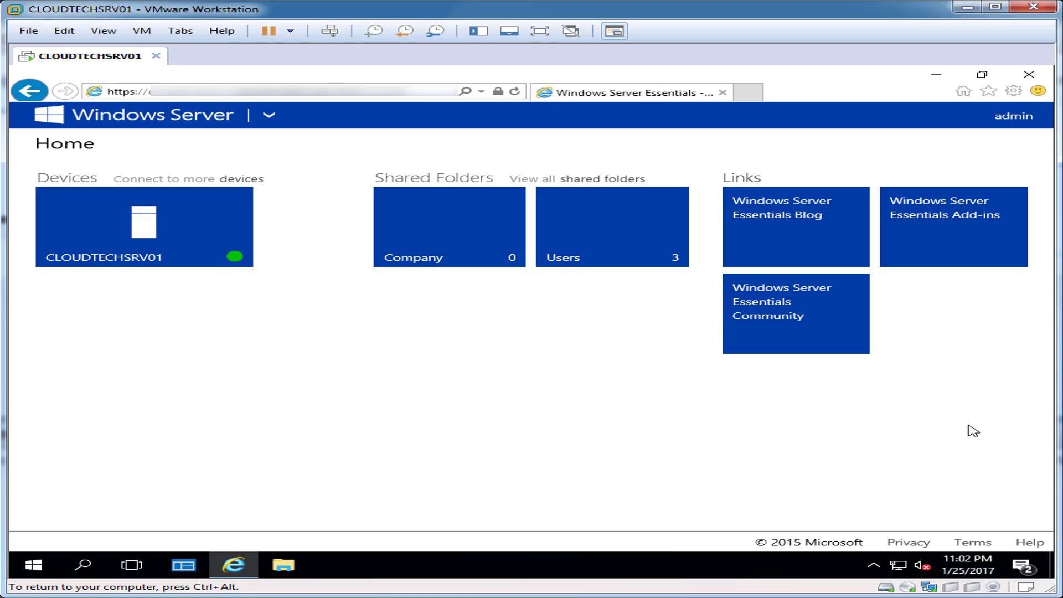
left_click(273, 115)
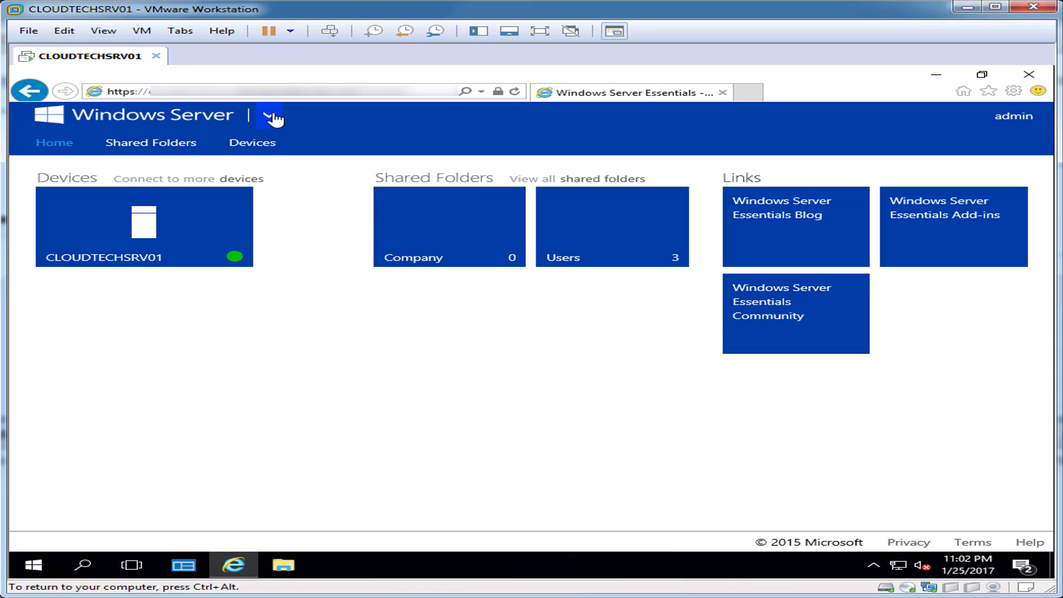
left_click(273, 116)
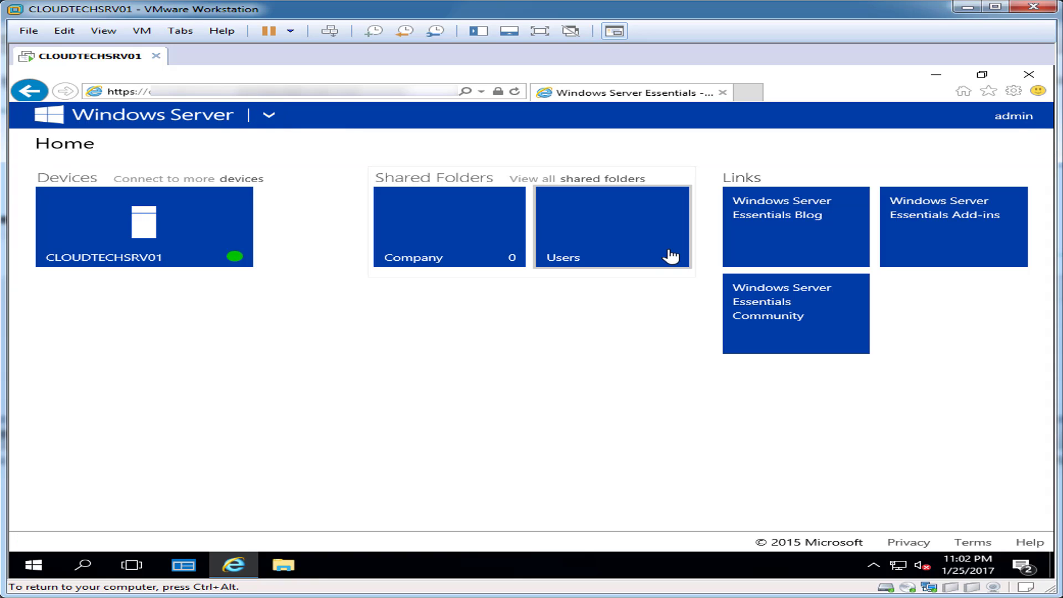
Browse the Users and admin folders in list view, silencing the notice, then return Home.
left_click(602, 234)
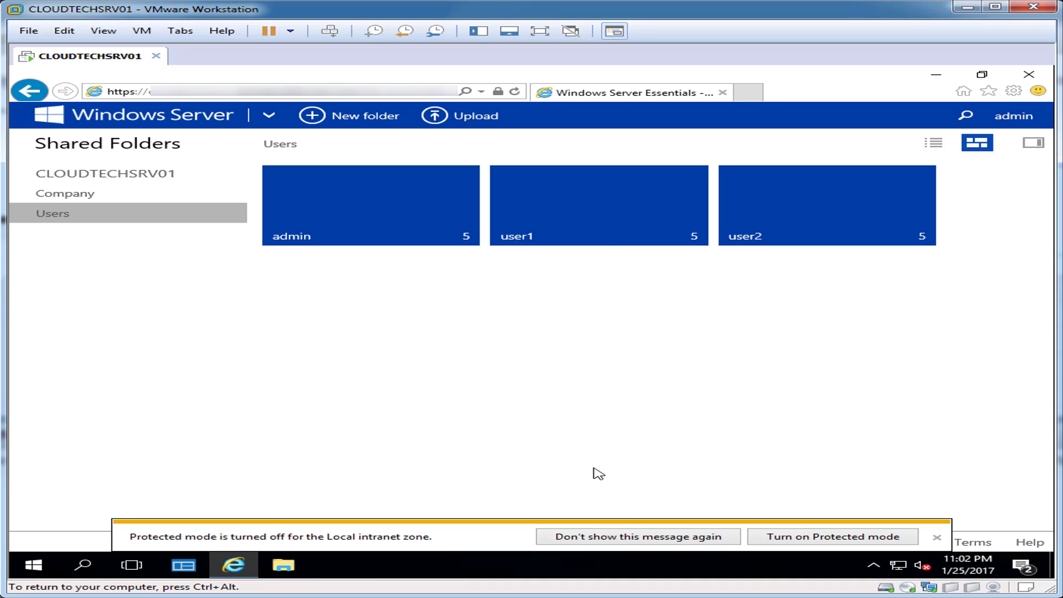
left_click(651, 537)
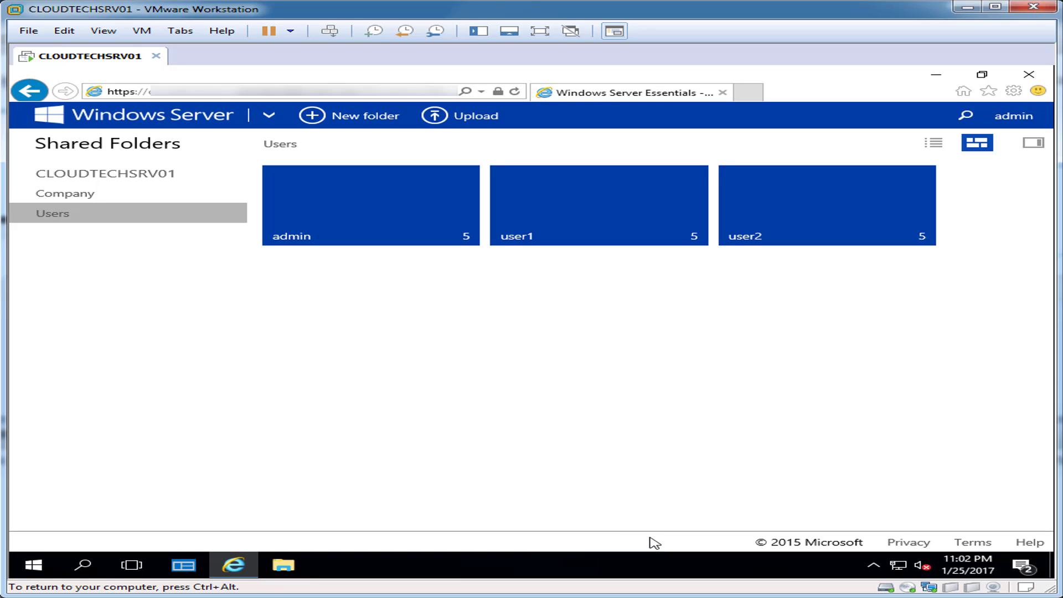
left_click(383, 209)
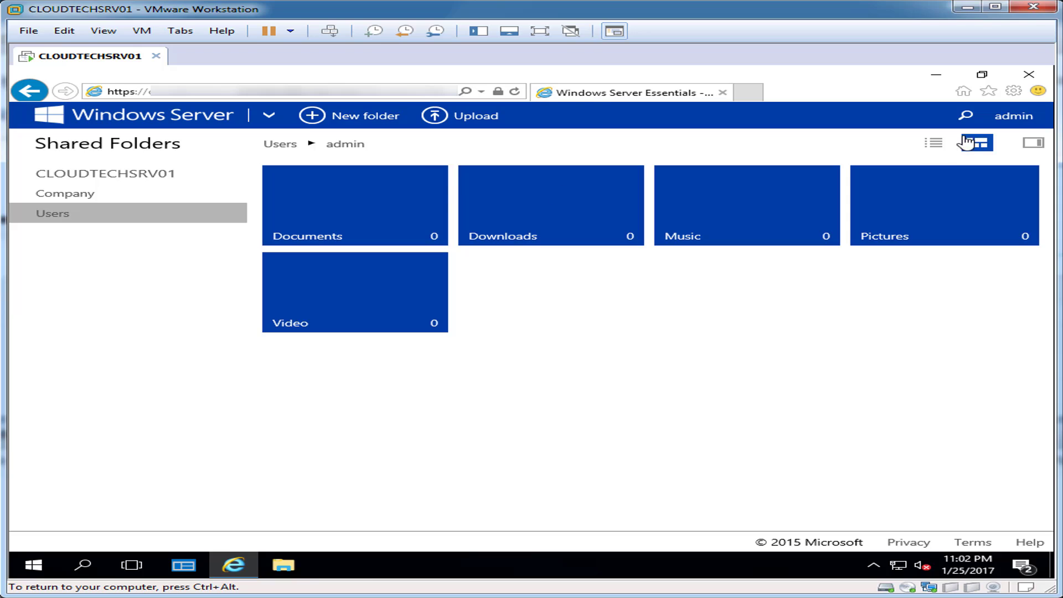
left_click(935, 144)
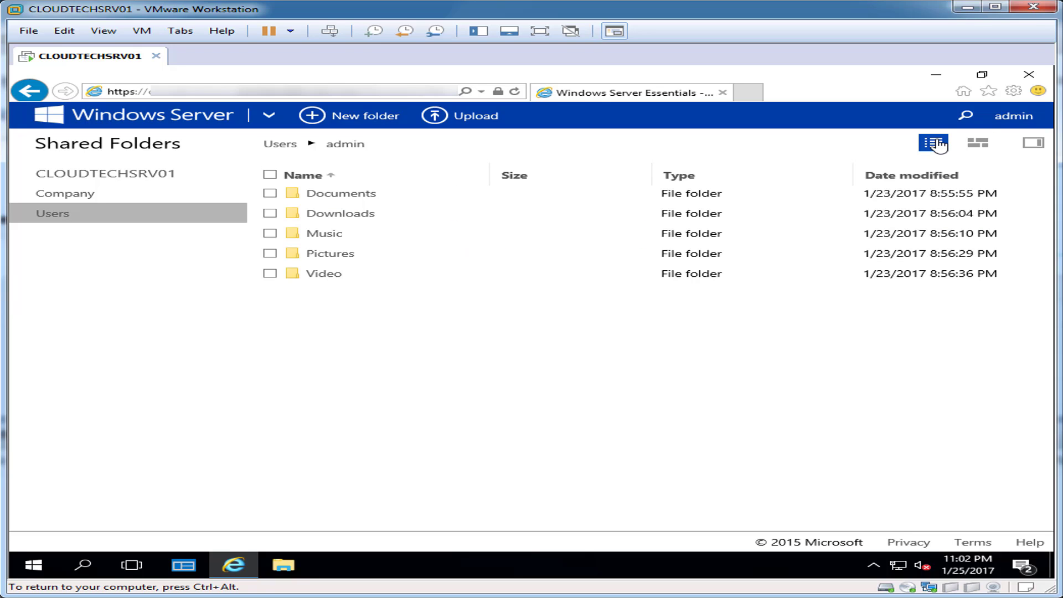
left_click(1031, 145)
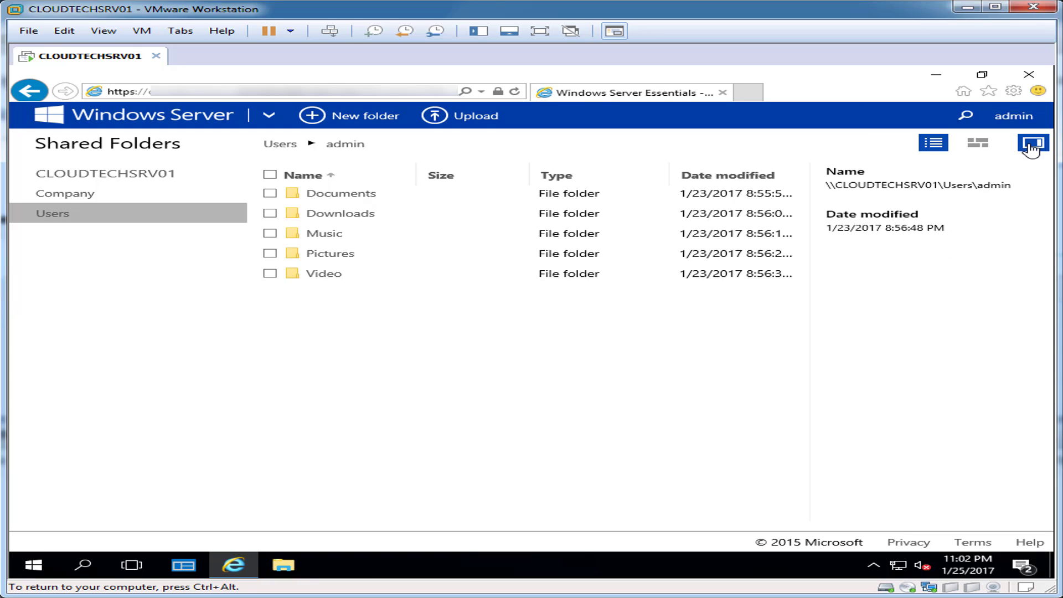
left_click(1030, 147)
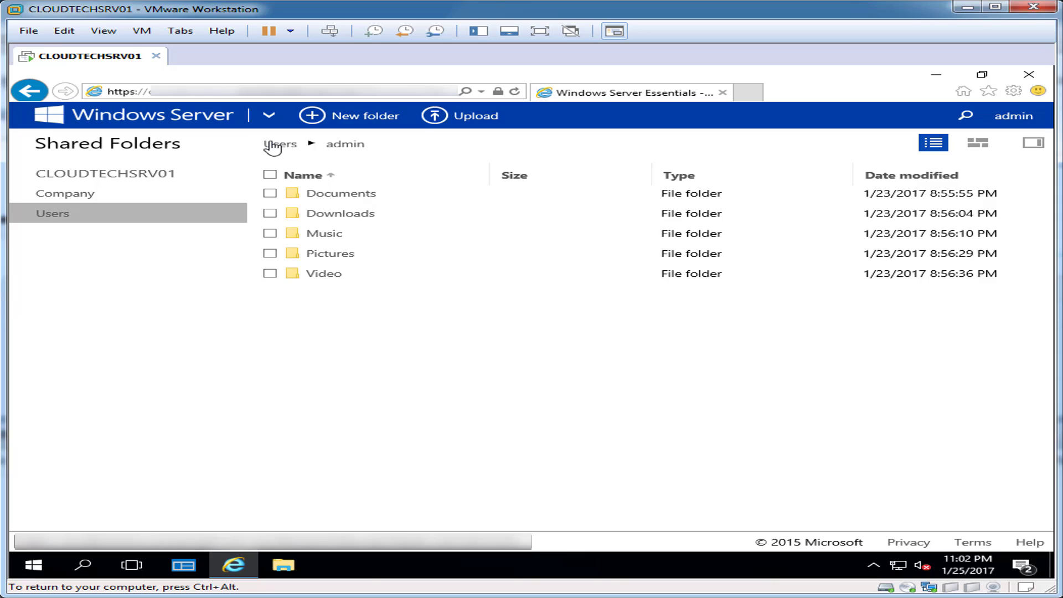
left_click(29, 91)
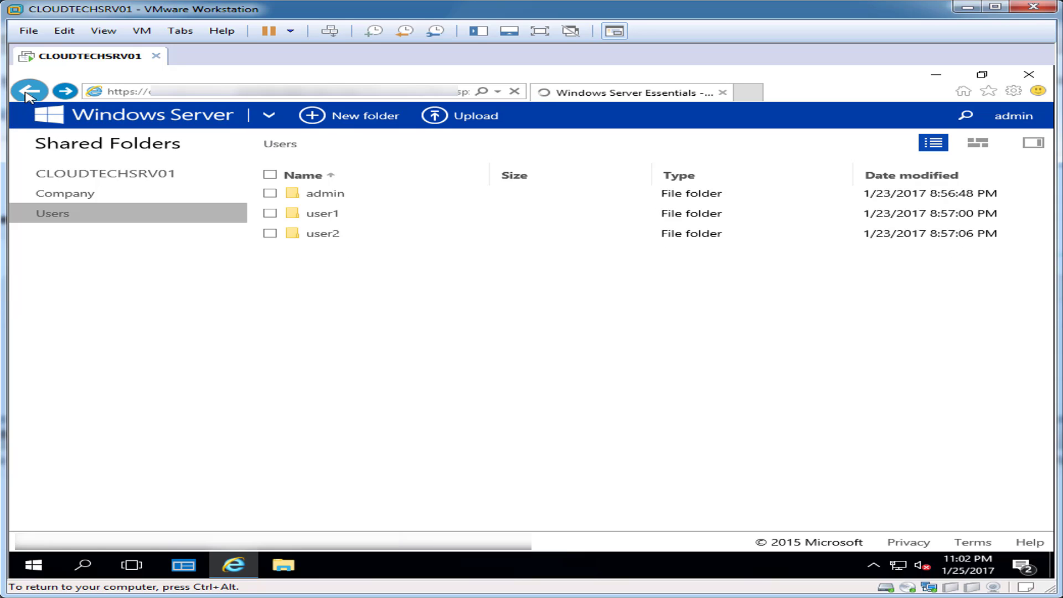
left_click(29, 92)
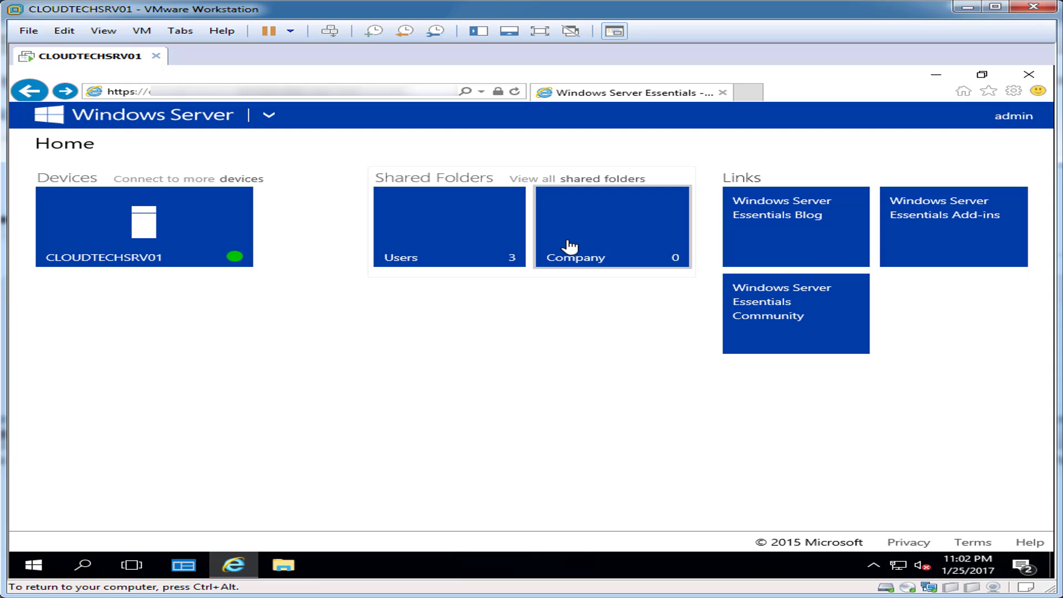
Save the Remote Desktop connection speed as WAN (10 Mbps or higher with high latency), then return Home.
left_click(252, 179)
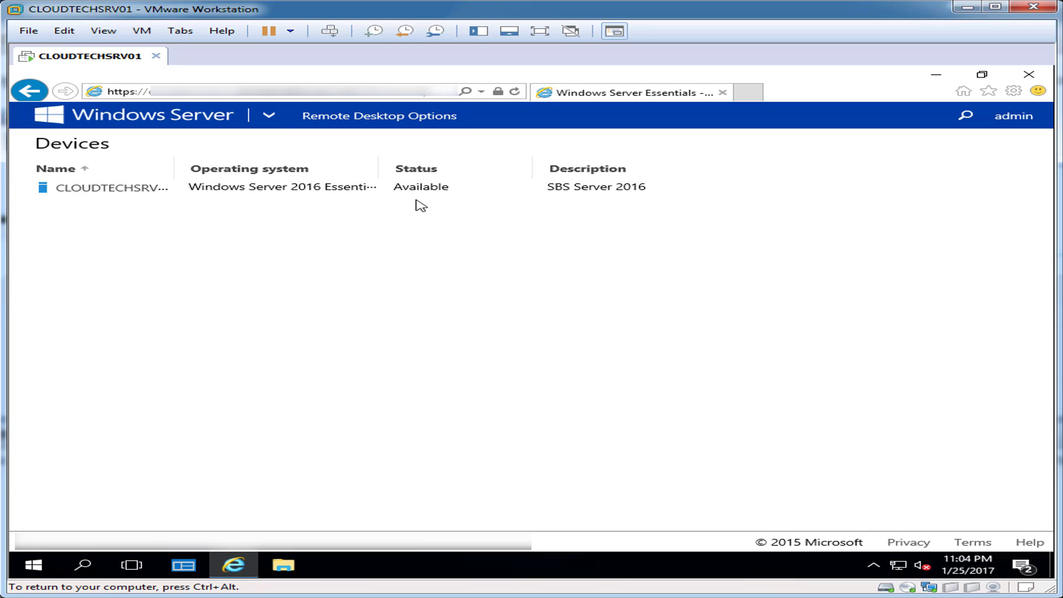
left_click(348, 117)
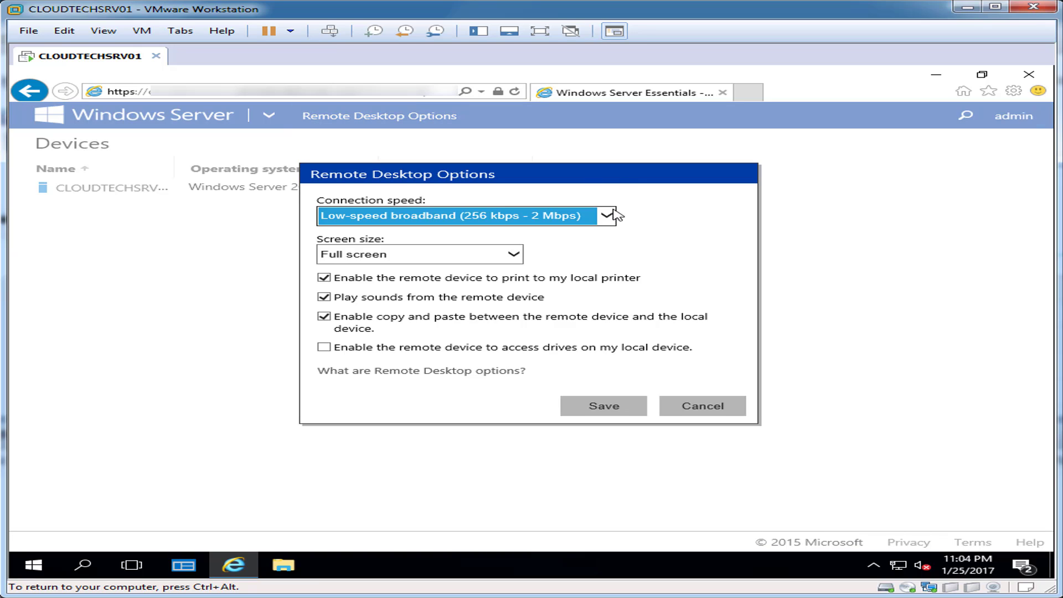
left_click(609, 216)
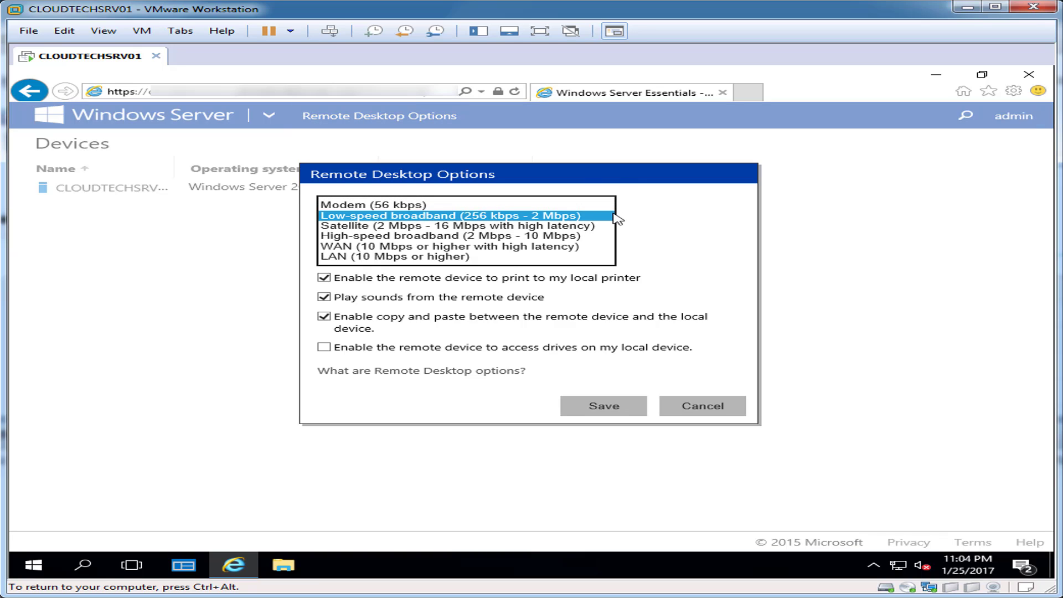
left_click(591, 247)
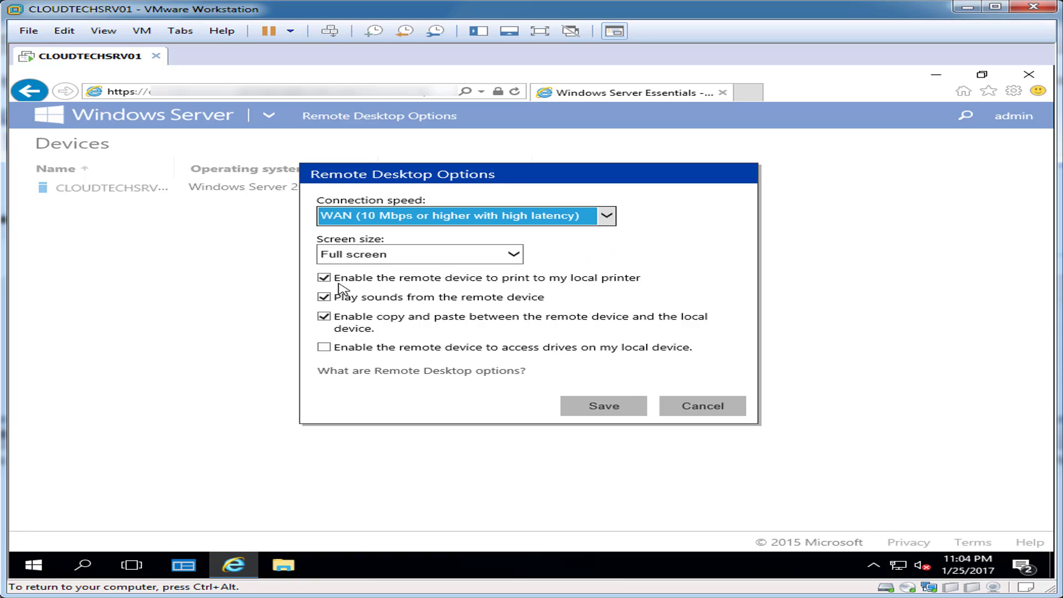
left_click(614, 407)
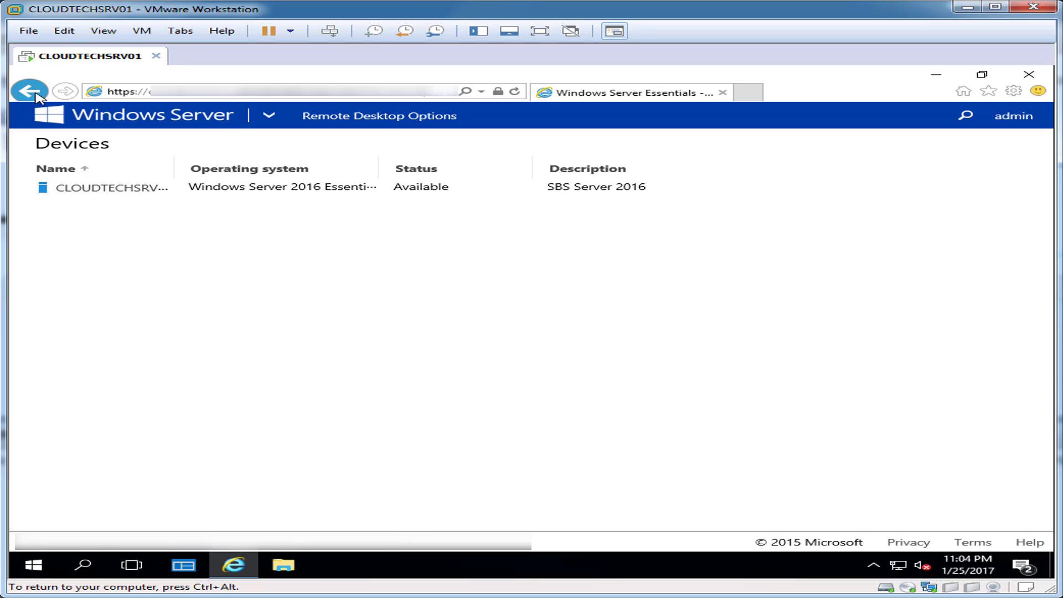
left_click(82, 120)
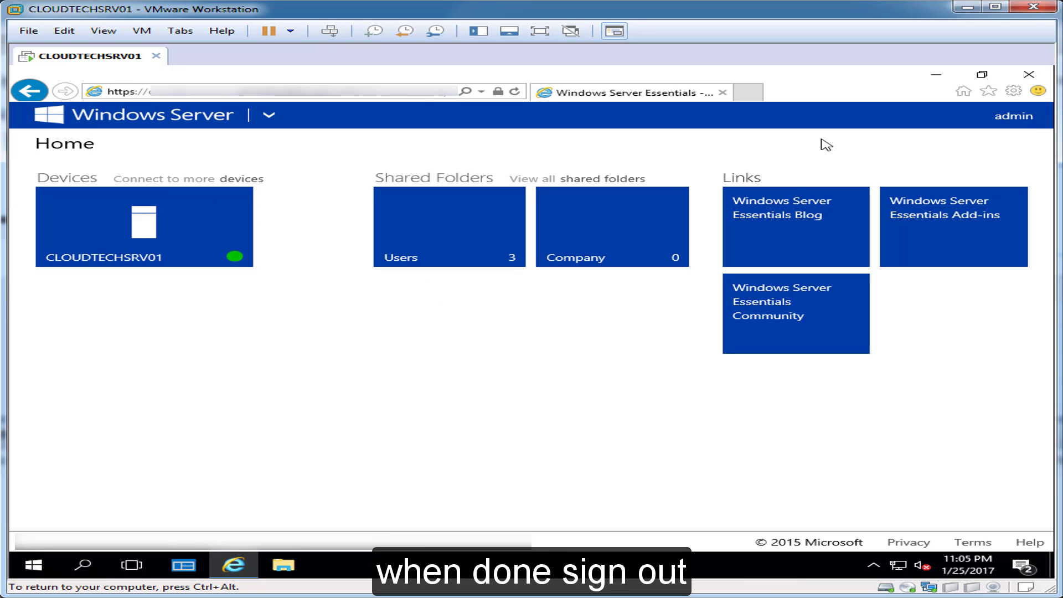
Sign out of Remote Web Access from the signed-in account's menu.
left_click(1017, 116)
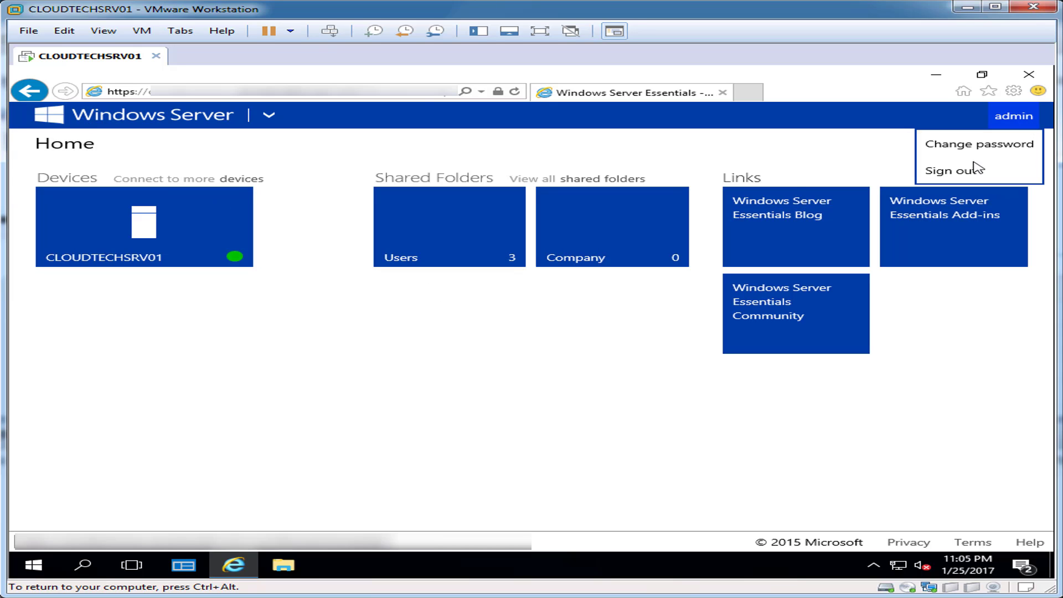
left_click(951, 171)
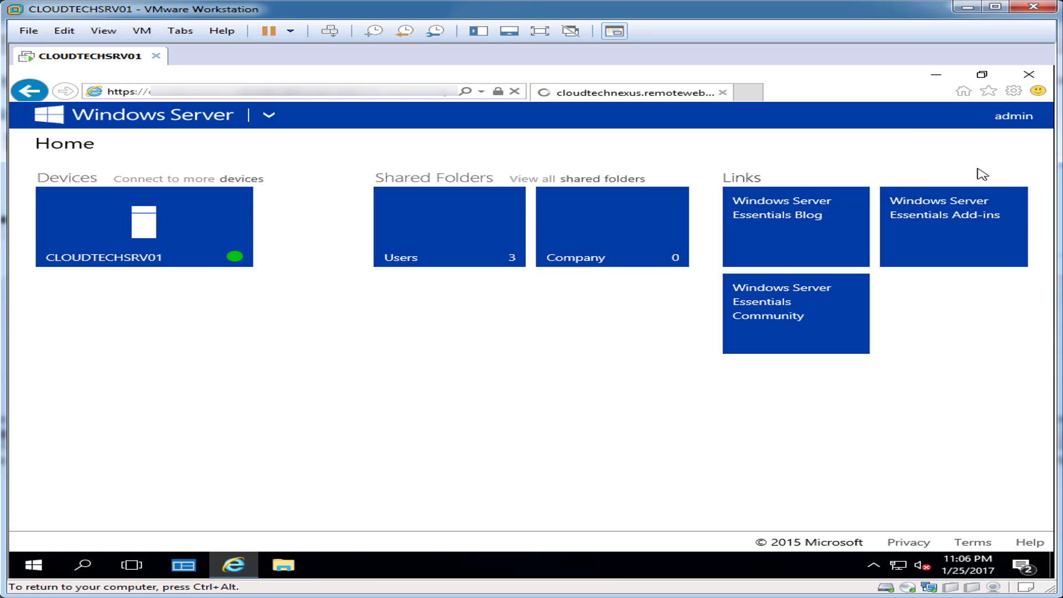
Load the Linksys router login page in a new tab and add it to favorites as Linksys Smart Wi-Fi.
left_click(749, 93)
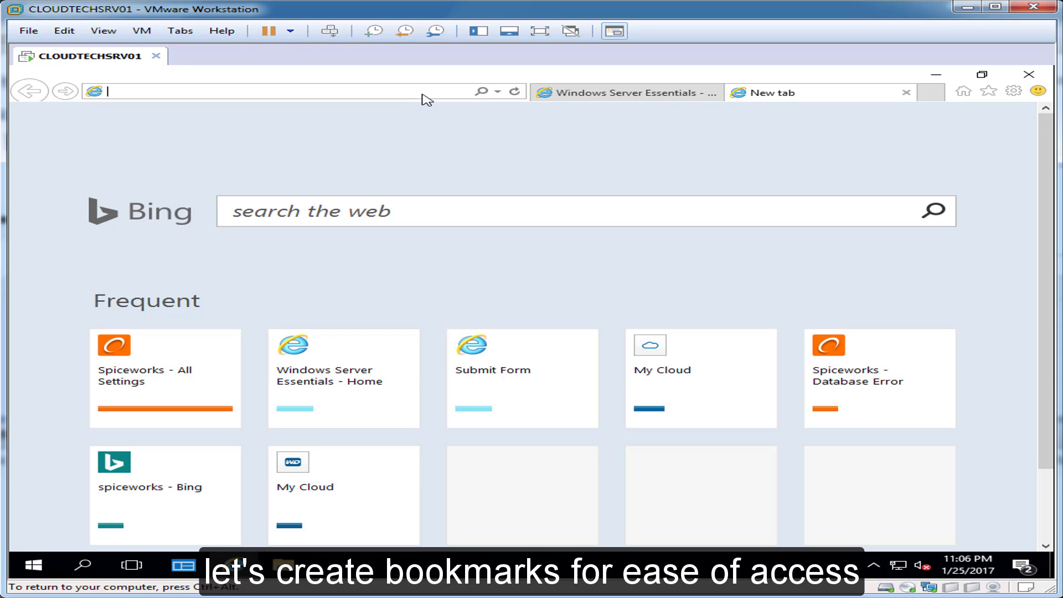
type("192.168.1.1")
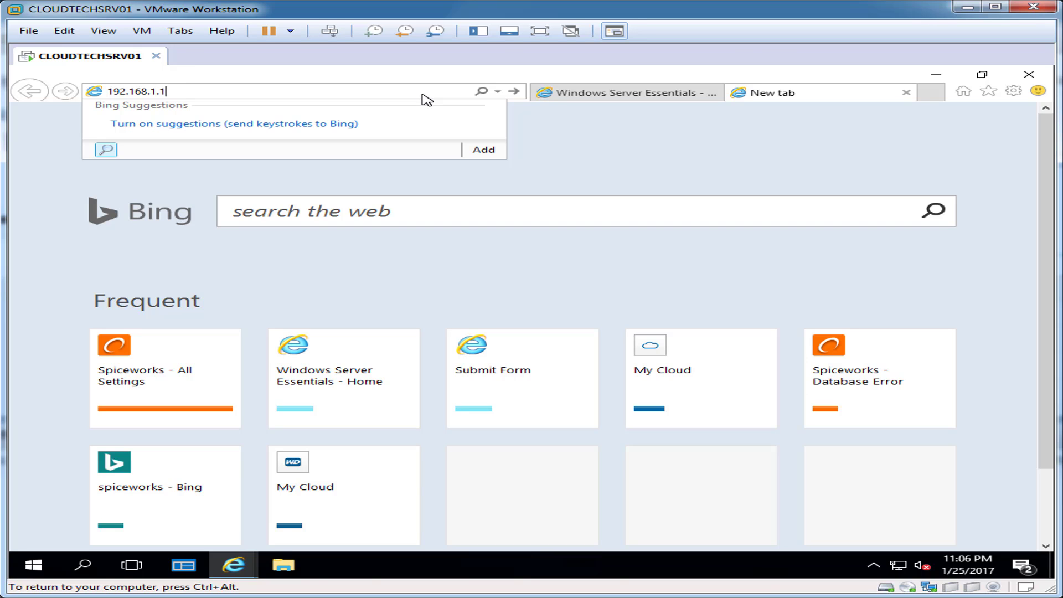
key("Return")
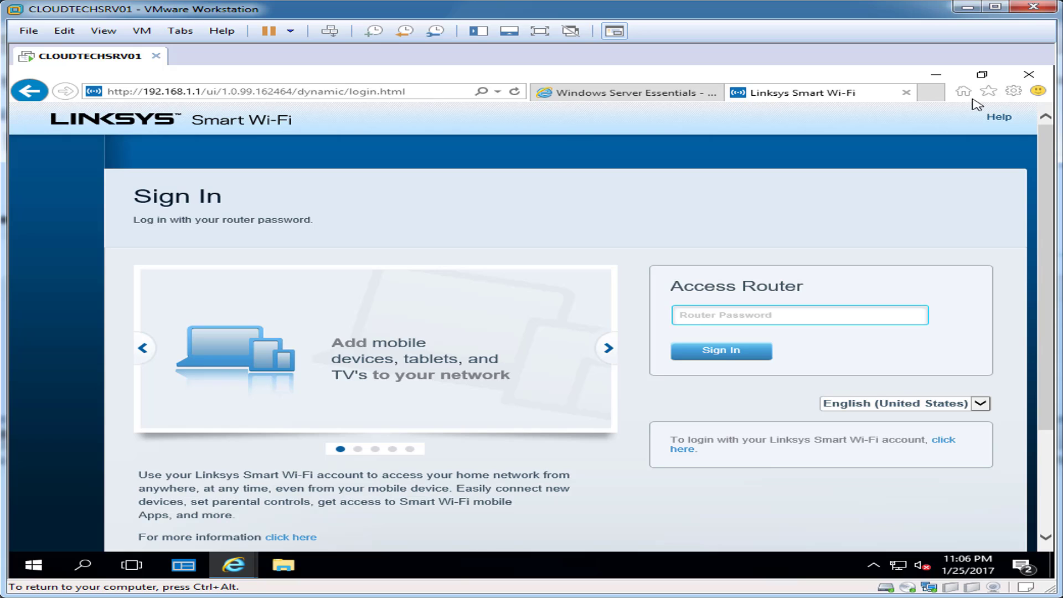
left_click(988, 91)
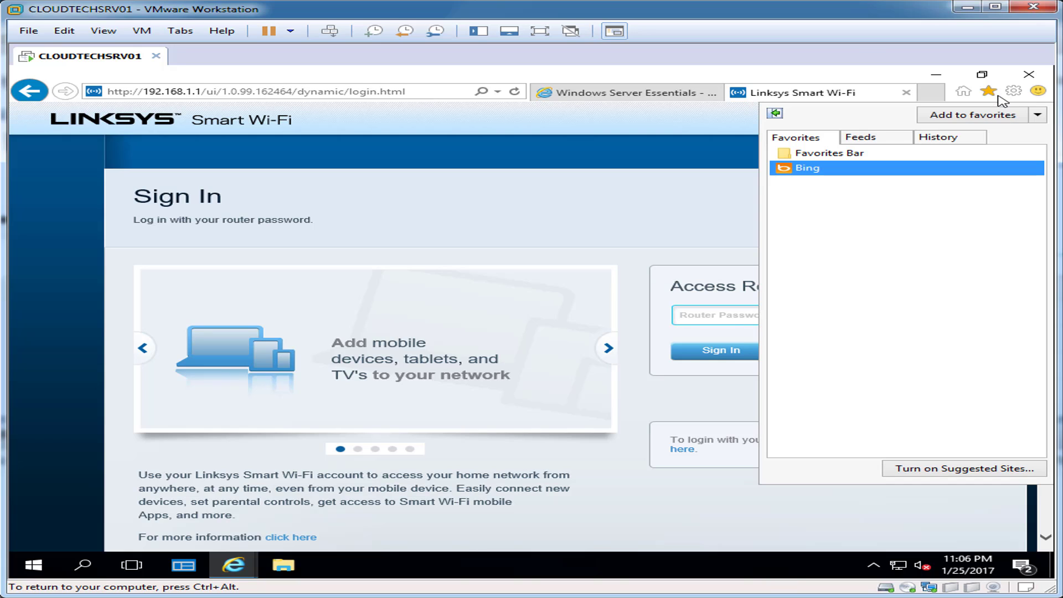
left_click(996, 114)
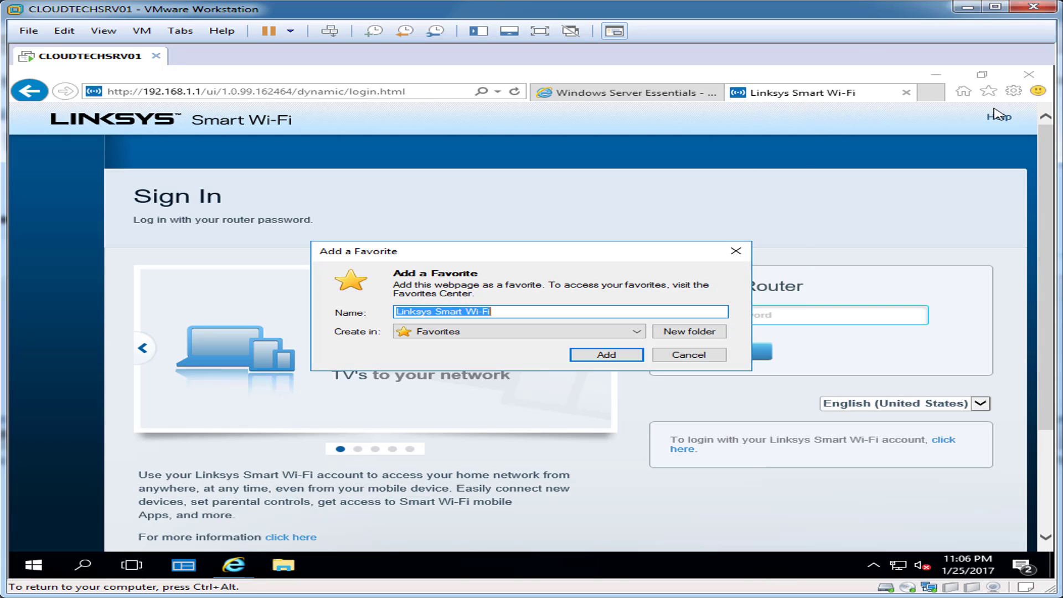
left_click(607, 354)
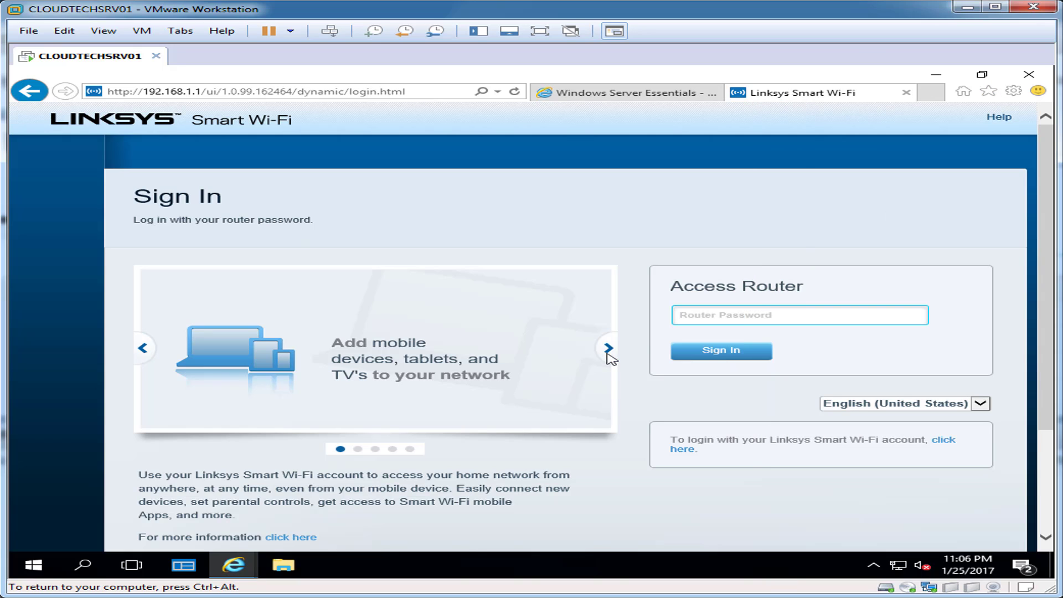
Close the Linksys tab, copy the Linksys Smart Wi-Fi favorite, and close Internet Explorer.
left_click(906, 93)
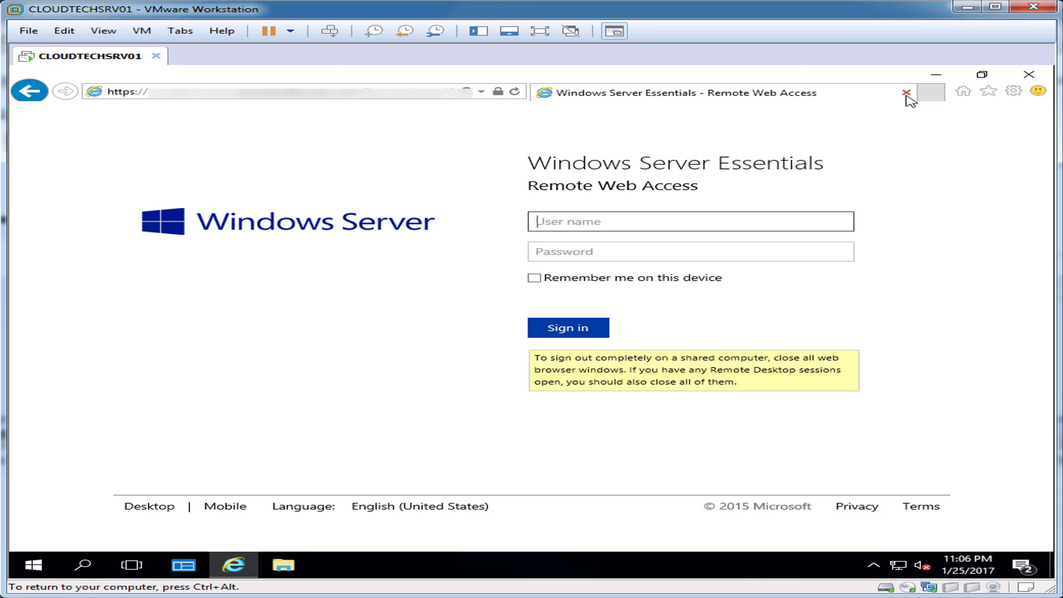
left_click(988, 91)
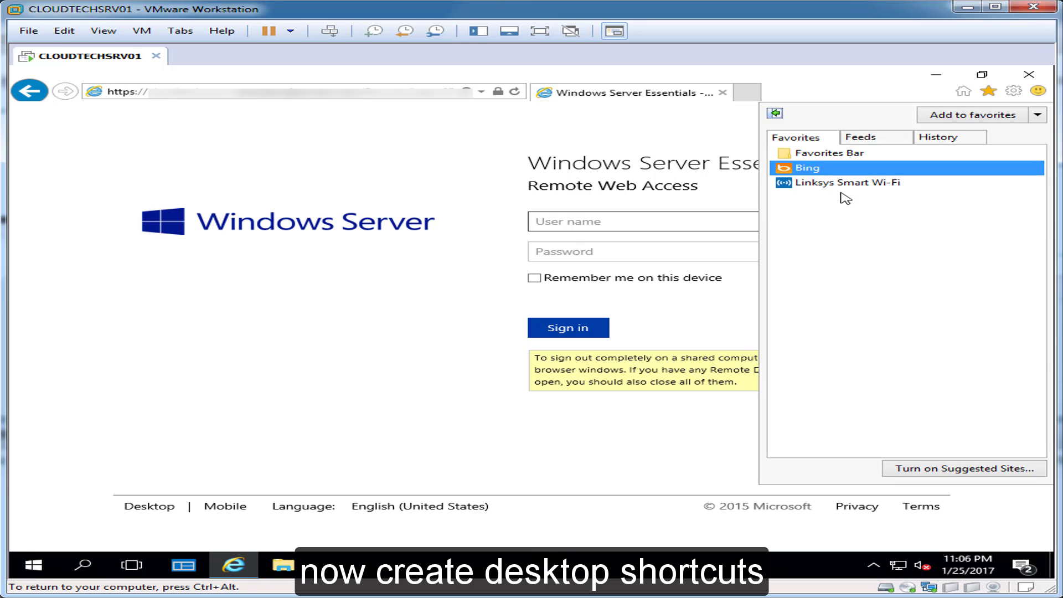
right_click(855, 185)
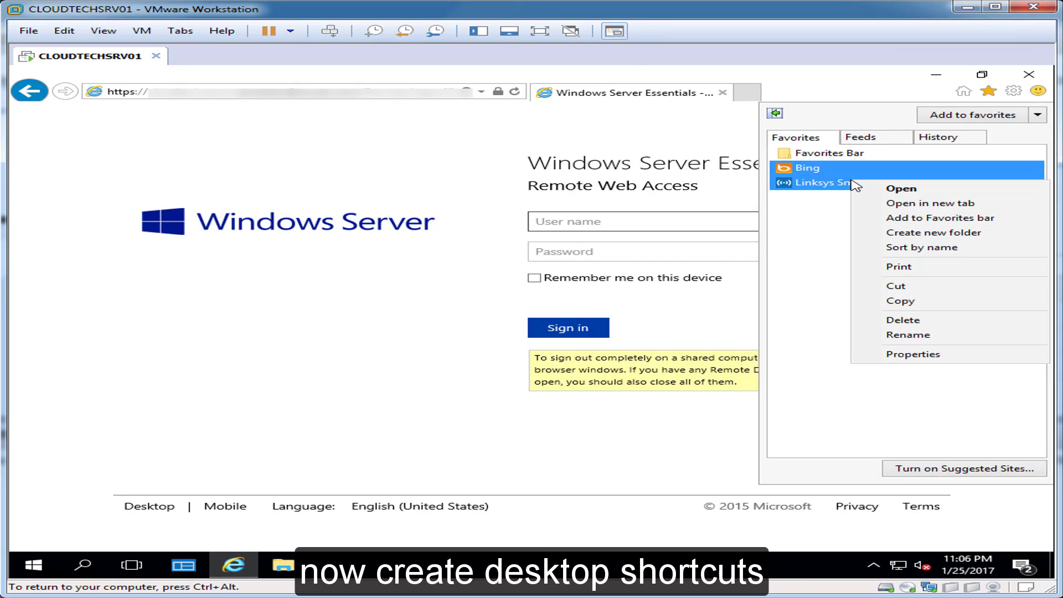
left_click(913, 300)
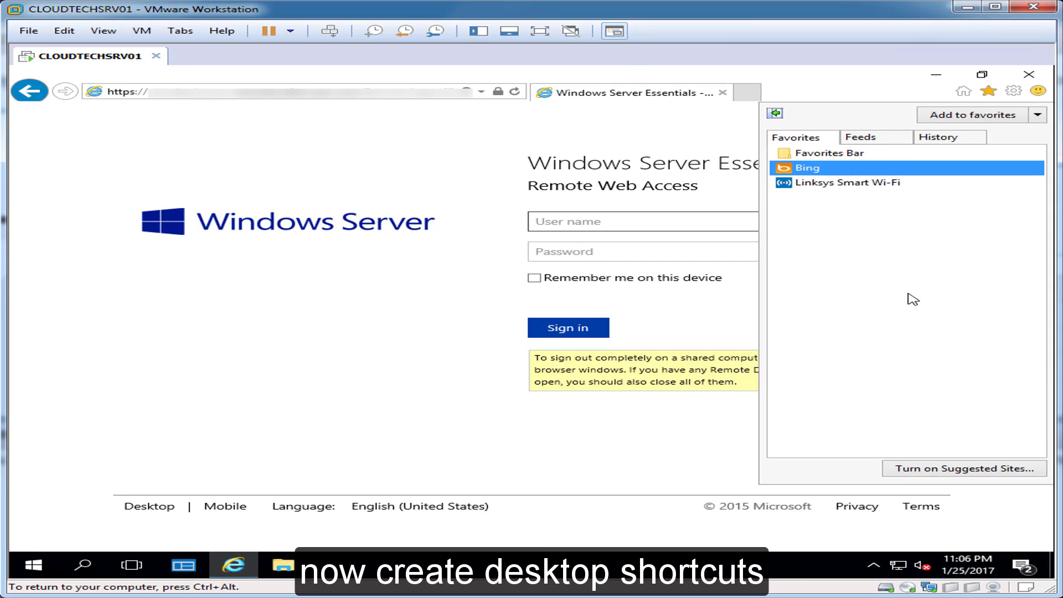
left_click(818, 92)
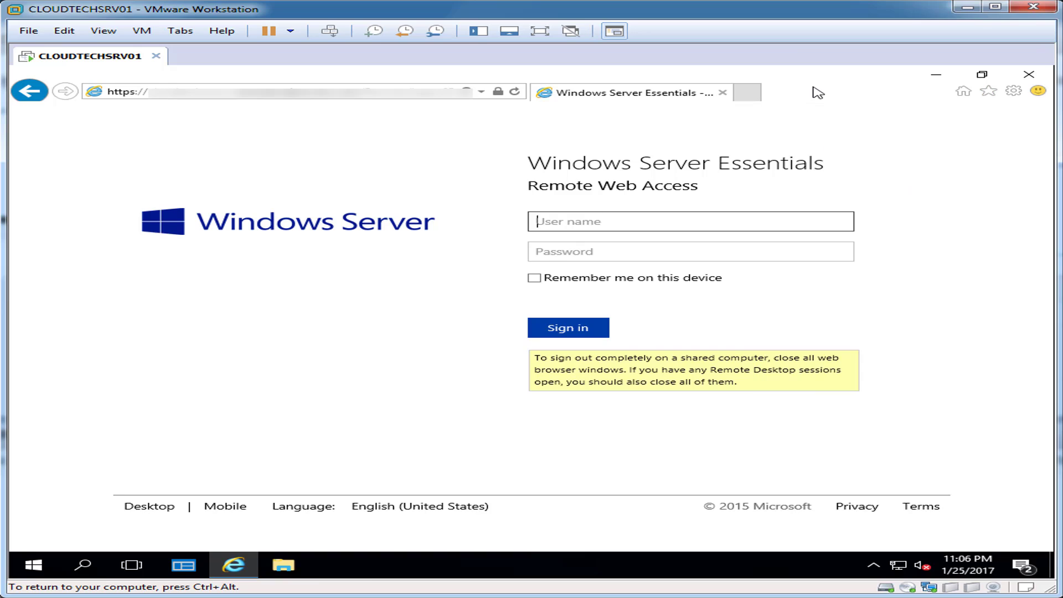
left_click(1028, 75)
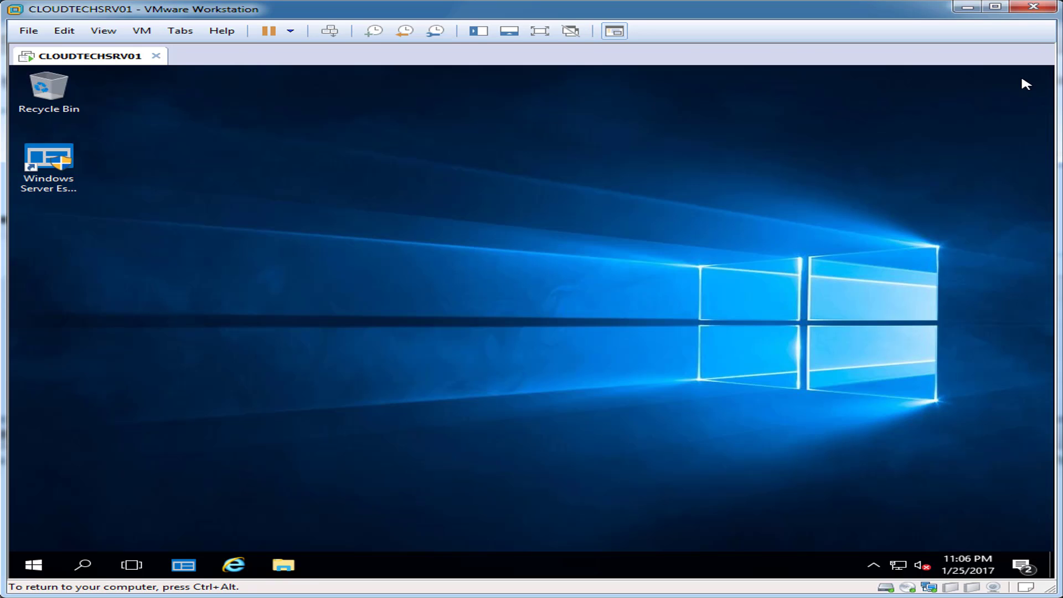
Paste the Linksys Smart Wi-Fi shortcut onto the desktop below Windows Server Essentials.
right_click(519, 249)
left_click(562, 308)
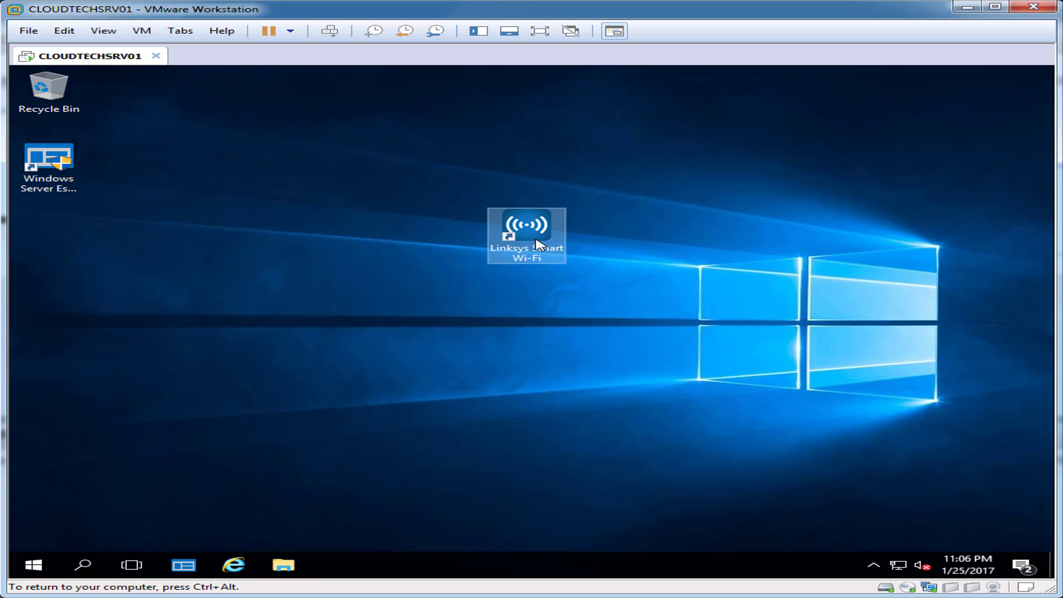
left_click_drag(536, 244, 55, 244)
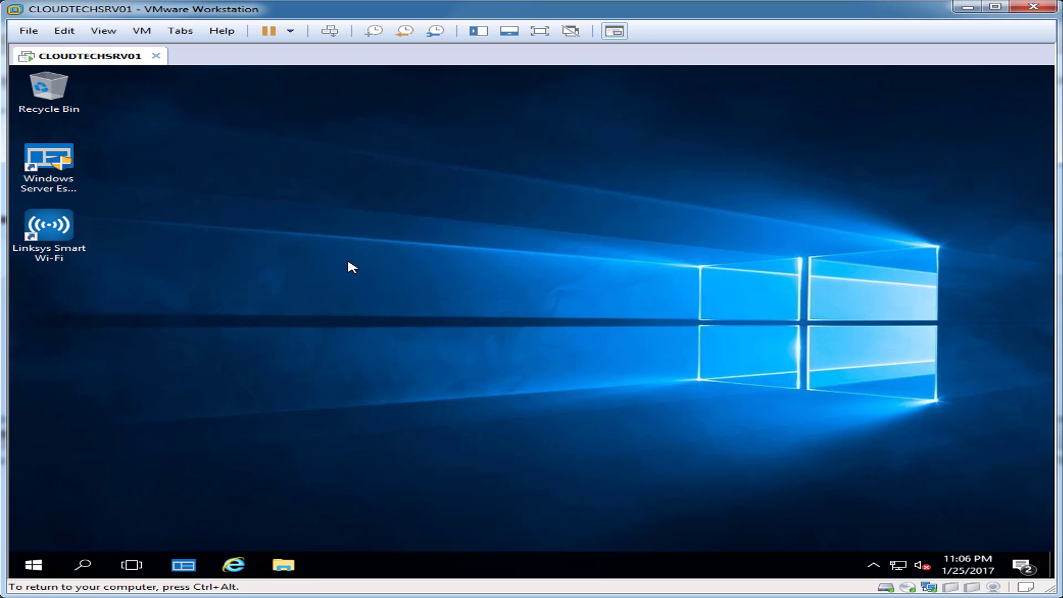
Search for 'dns' and open the DNS tool's file location.
left_click(71, 565)
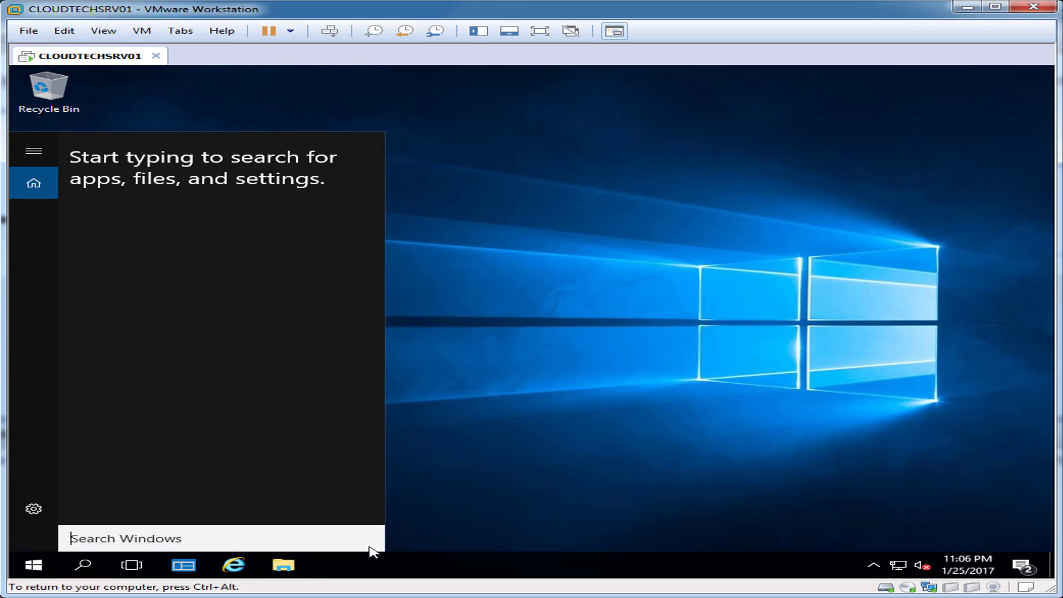
type("dns")
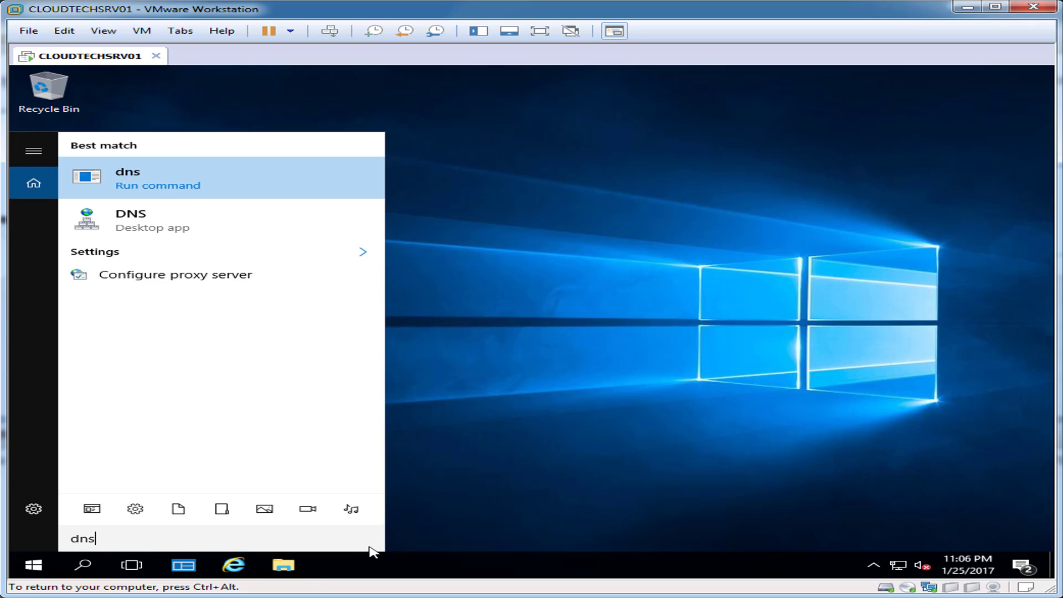
right_click(144, 215)
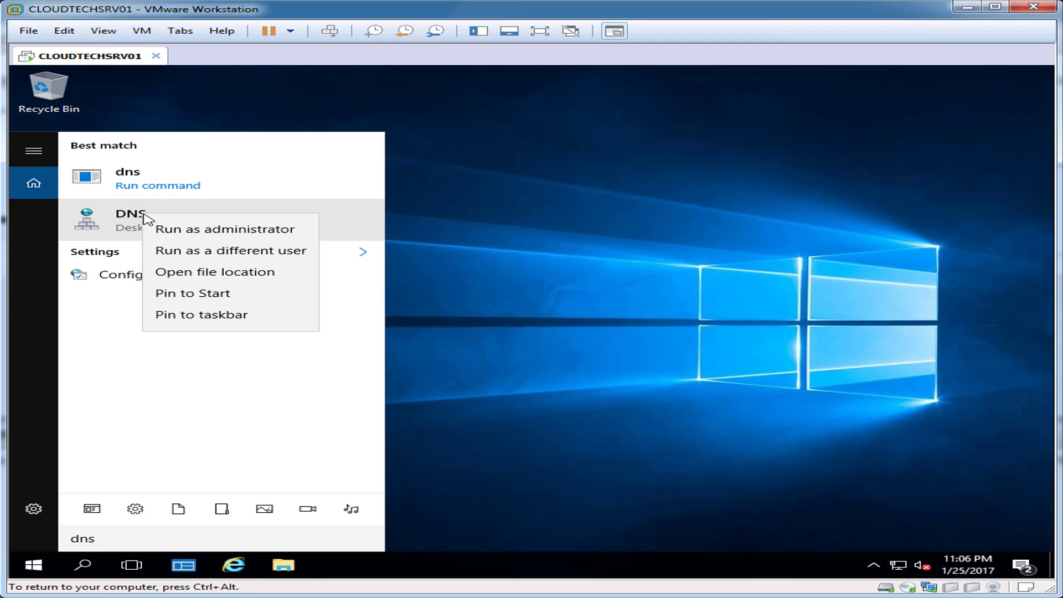
left_click(219, 272)
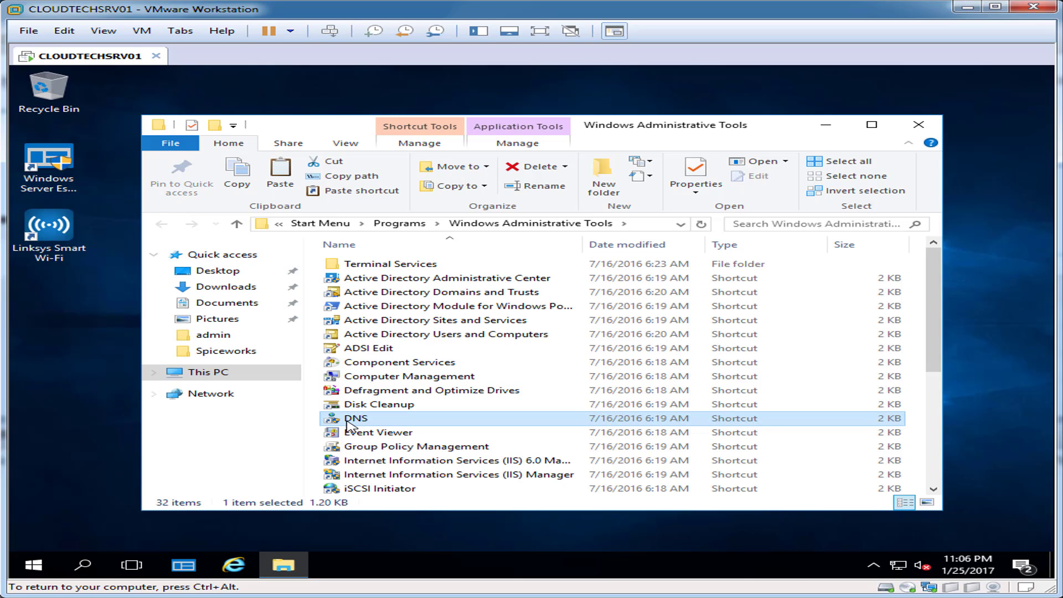
Send DNS, Active Directory Users and Computers, and Group Policy Management shortcuts to the desktop, then close Administrative Tools.
right_click(358, 421)
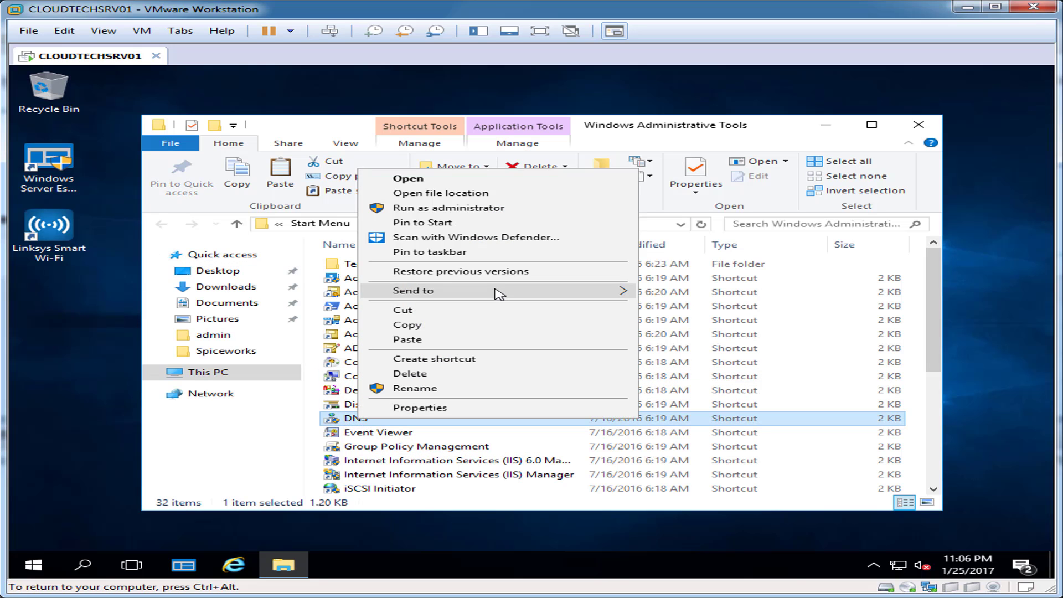
mouse_move(498, 290)
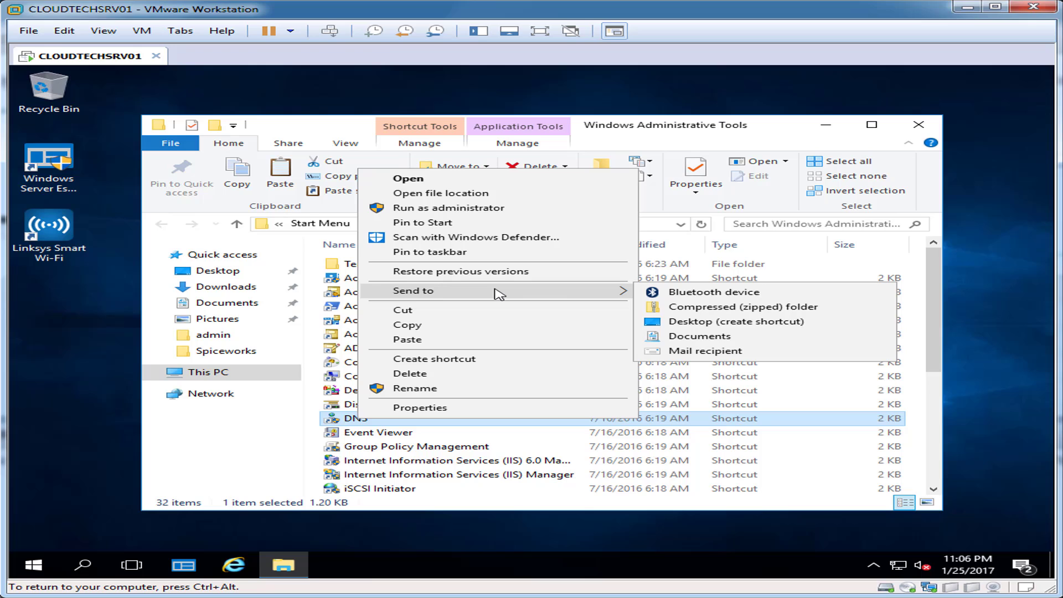
left_click(761, 330)
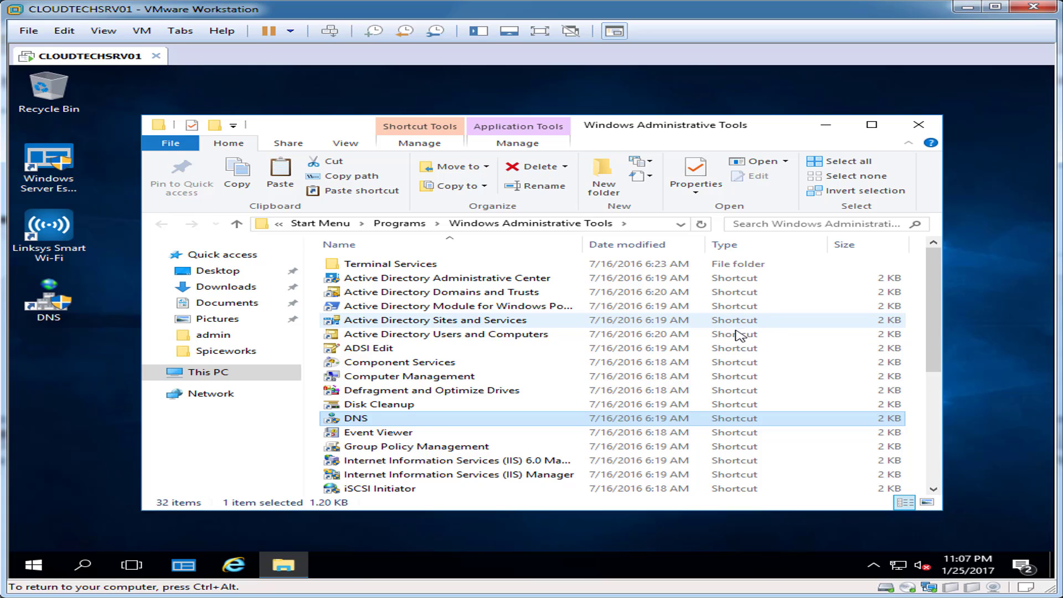
right_click(459, 335)
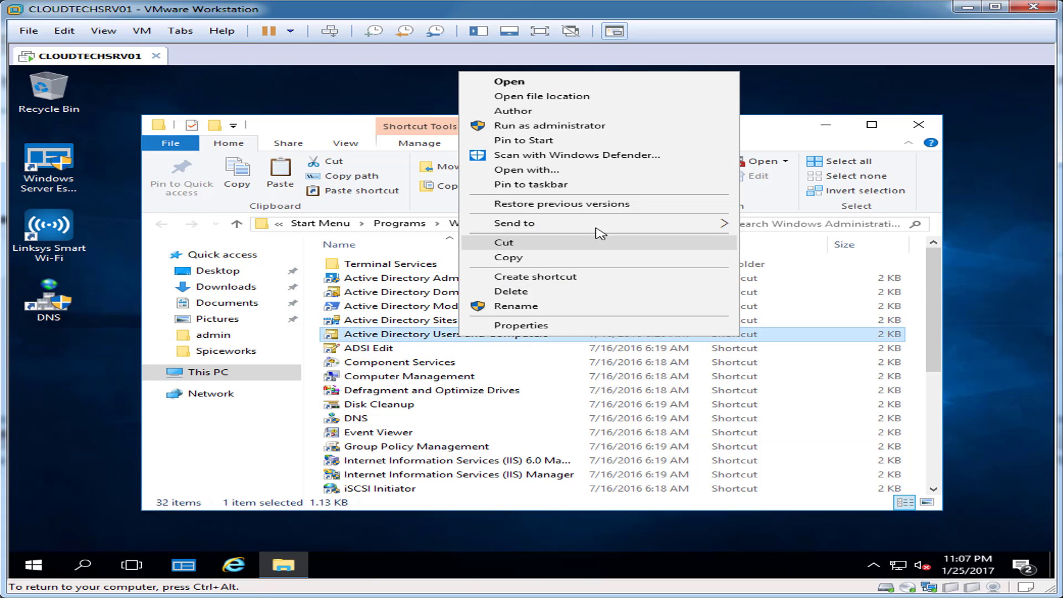
mouse_move(597, 227)
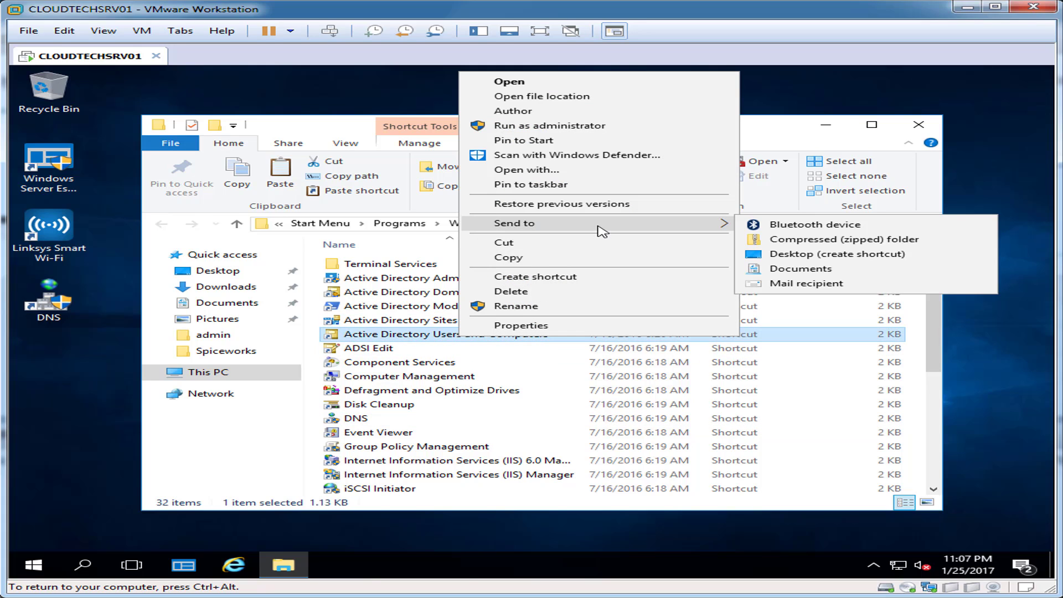
left_click(881, 254)
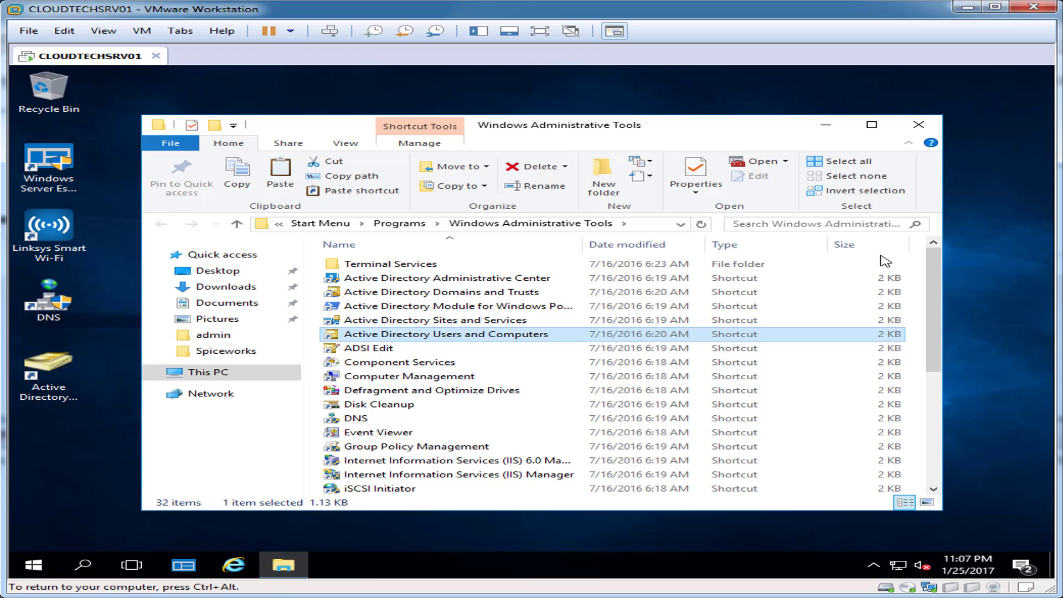
right_click(405, 446)
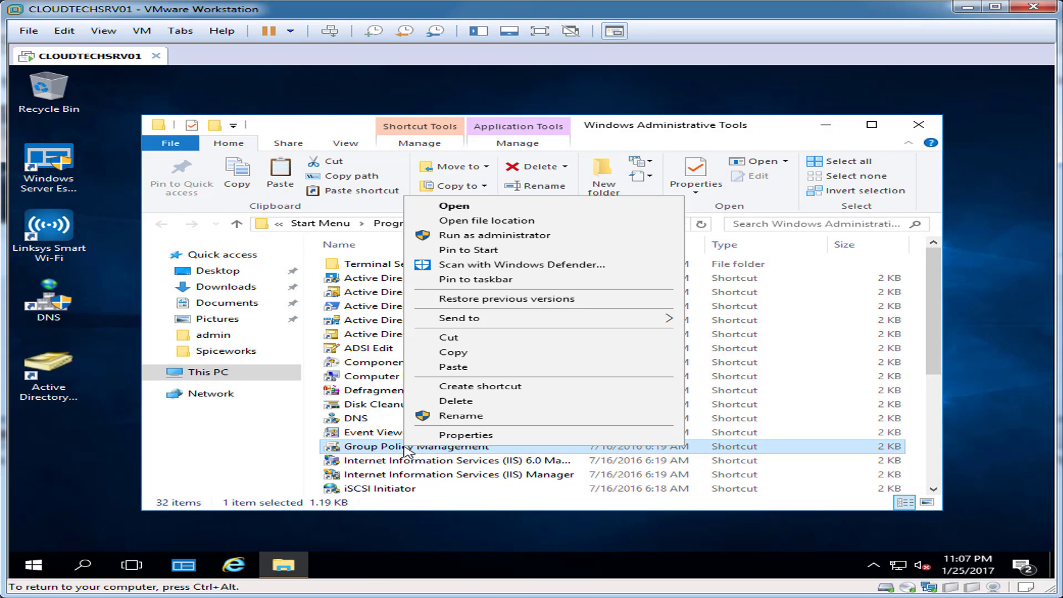
mouse_move(548, 324)
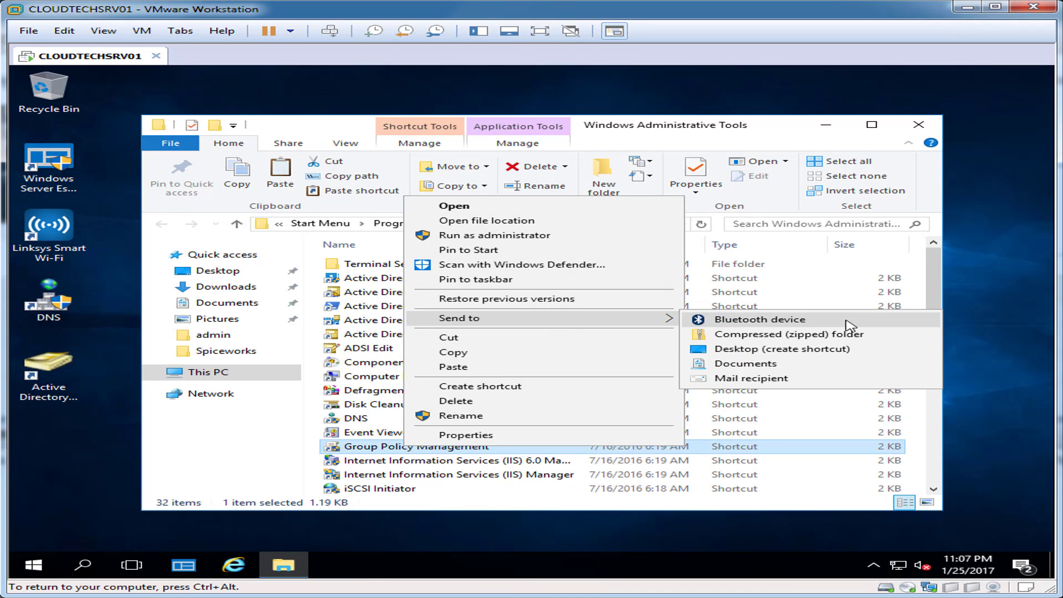
left_click(847, 349)
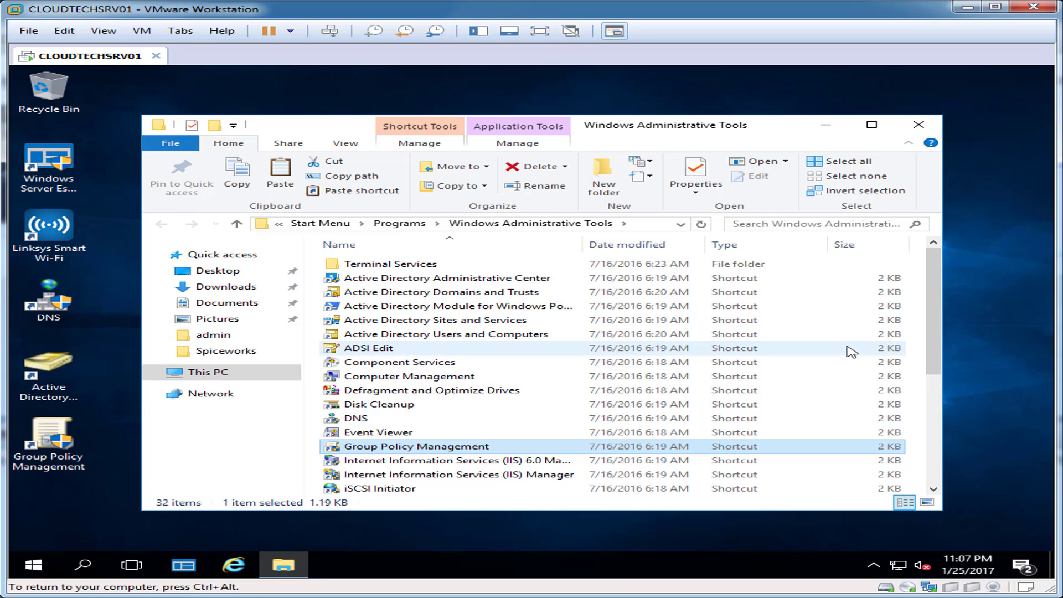
left_click(913, 123)
Stack Active Directory, DNS, Group Policy Management, then Linksys Smart Wi-Fi in the desktop's left column.
left_click_drag(86, 257, 67, 291)
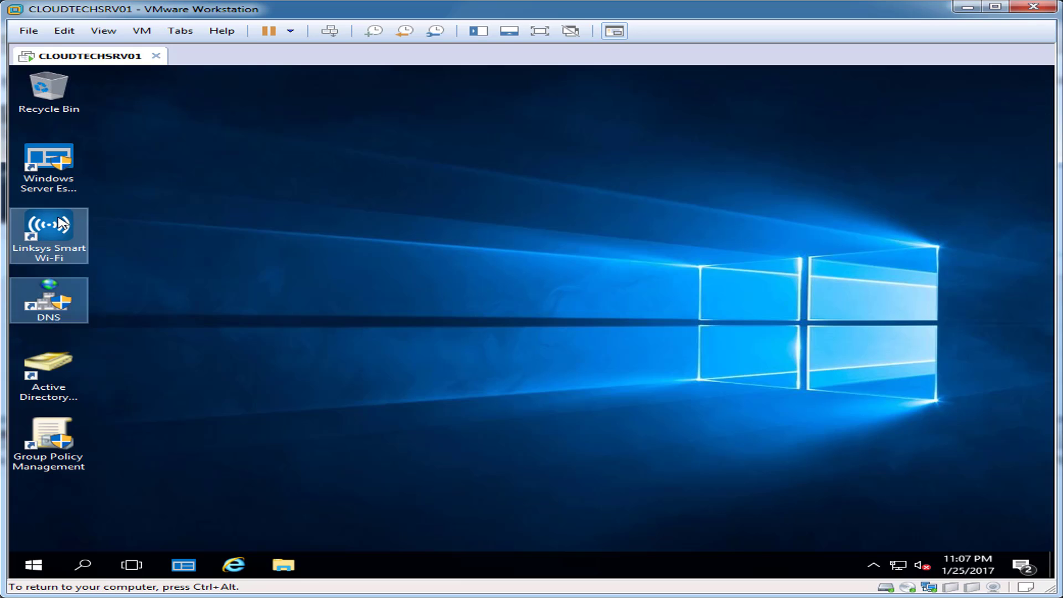
left_click_drag(44, 243, 123, 256)
left_click_drag(48, 377, 61, 246)
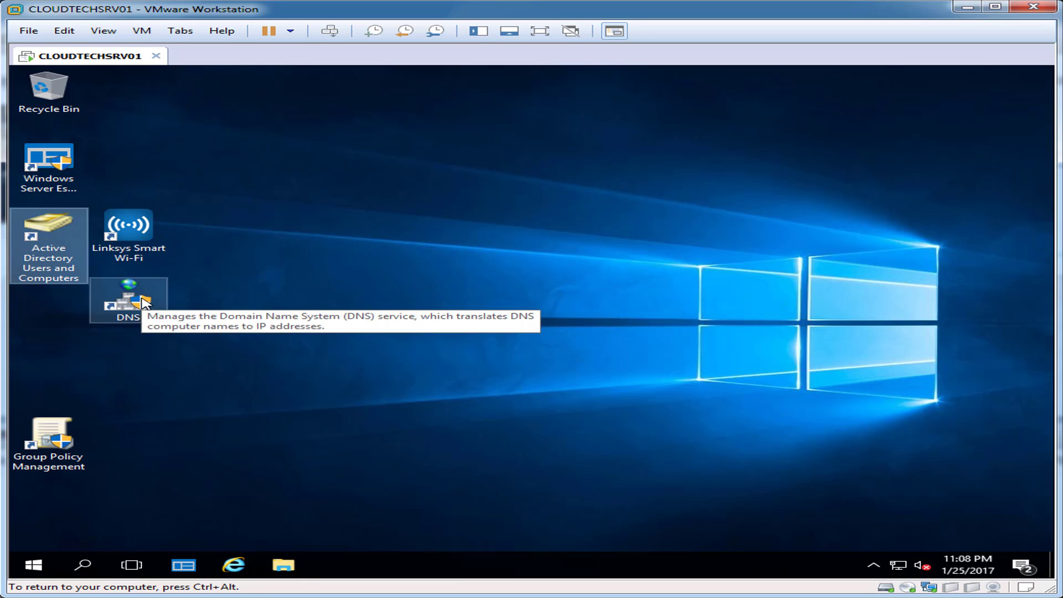
left_click(113, 321)
left_click_drag(114, 321, 47, 324)
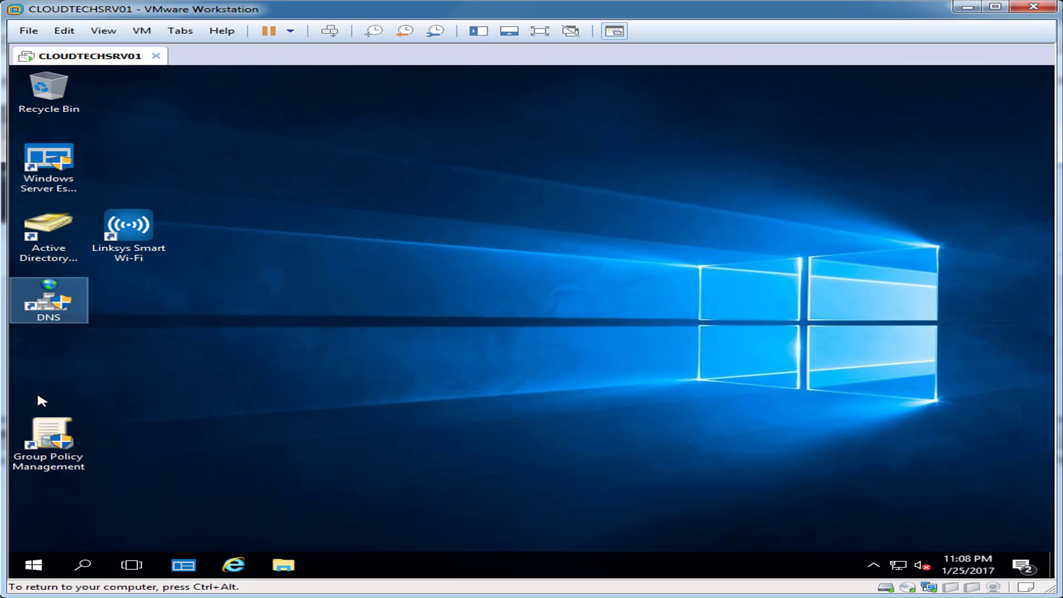
left_click_drag(49, 442, 52, 371)
left_click_drag(128, 232, 50, 443)
left_click(209, 407)
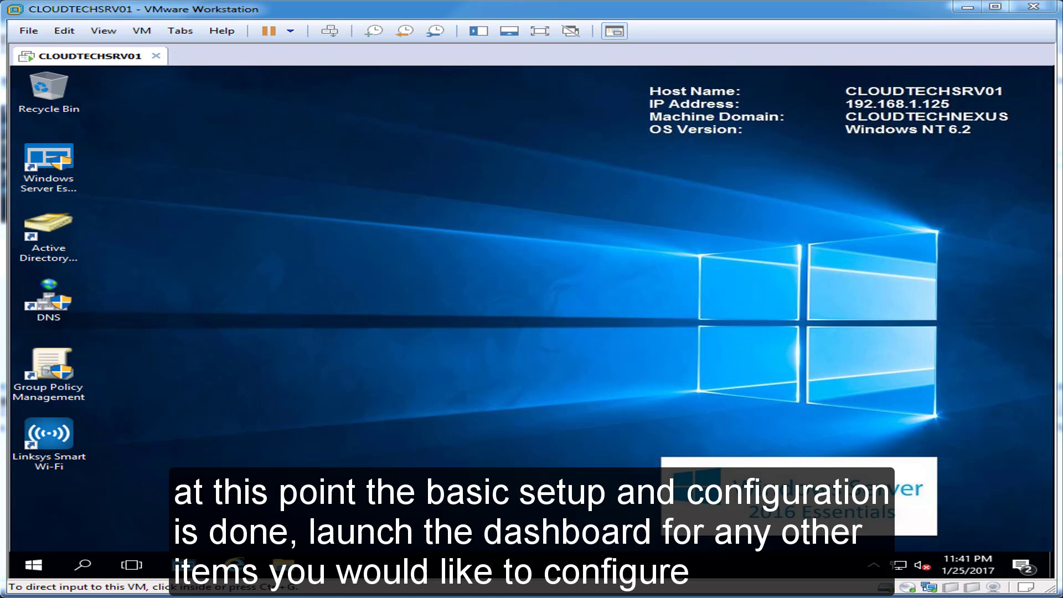
left_click(519, 303)
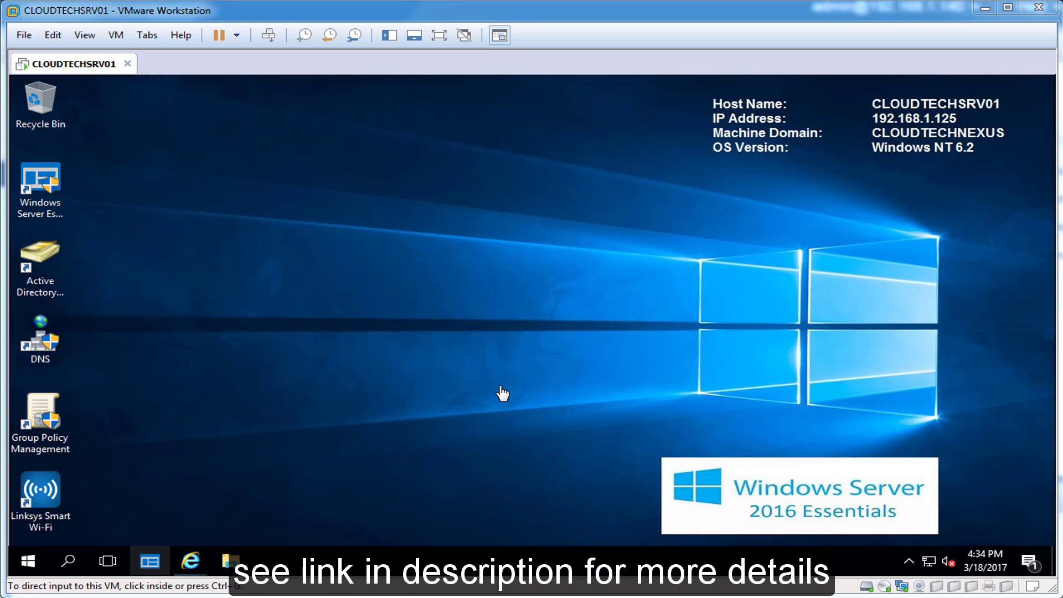
Bring up the browser and switch to the AWIECO RemoteLauncher page.
mouse_move(190, 563)
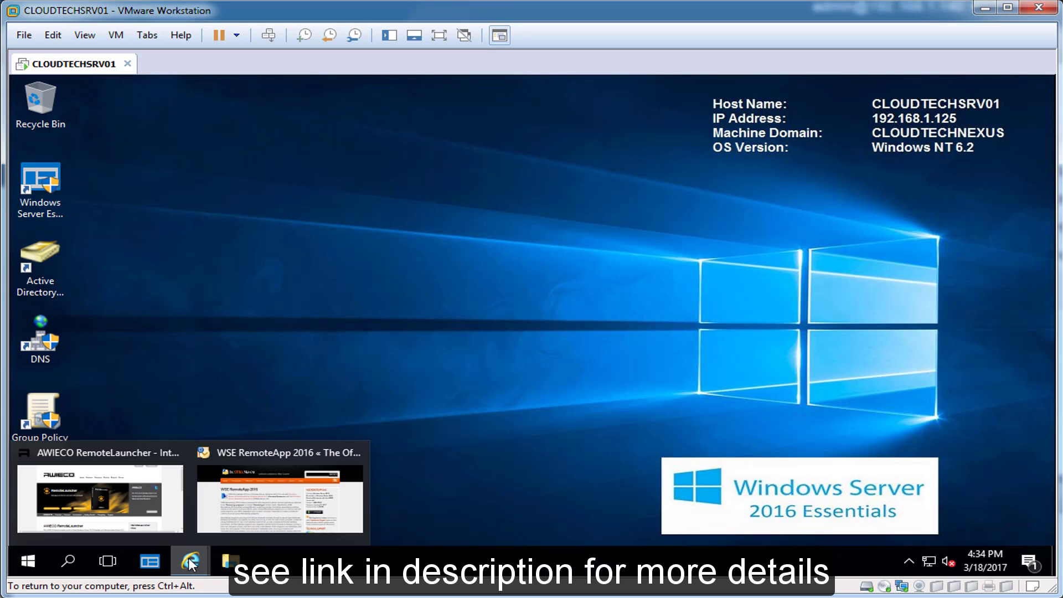
left_click(116, 522)
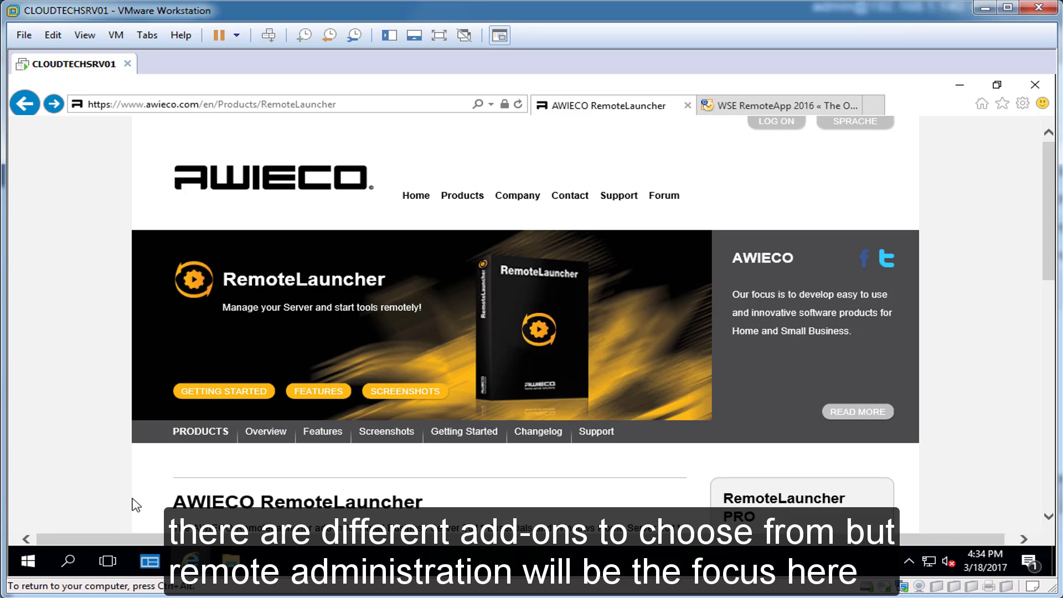
left_click(796, 108)
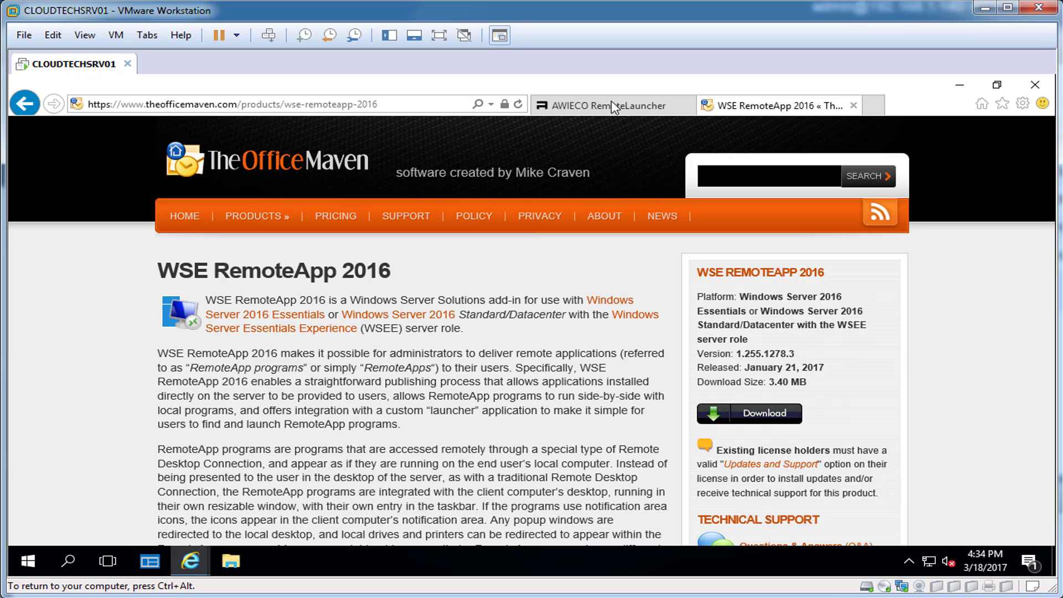
left_click(597, 106)
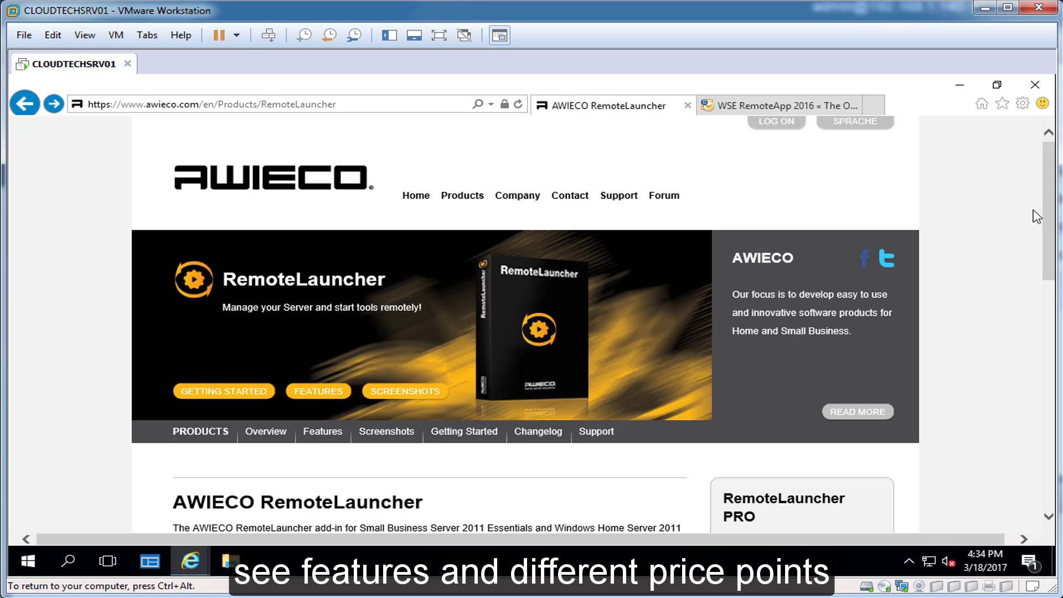
Download and save the free RemoteLauncher add-in installer, then run it.
scroll(1046, 253, "down", 3)
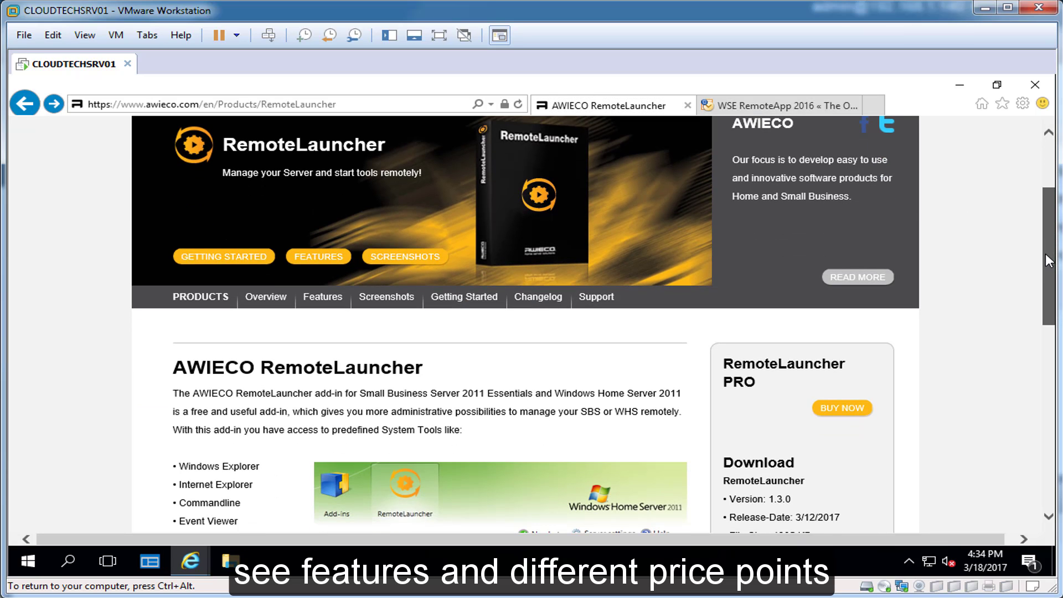
scroll(1045, 253, "down", 3)
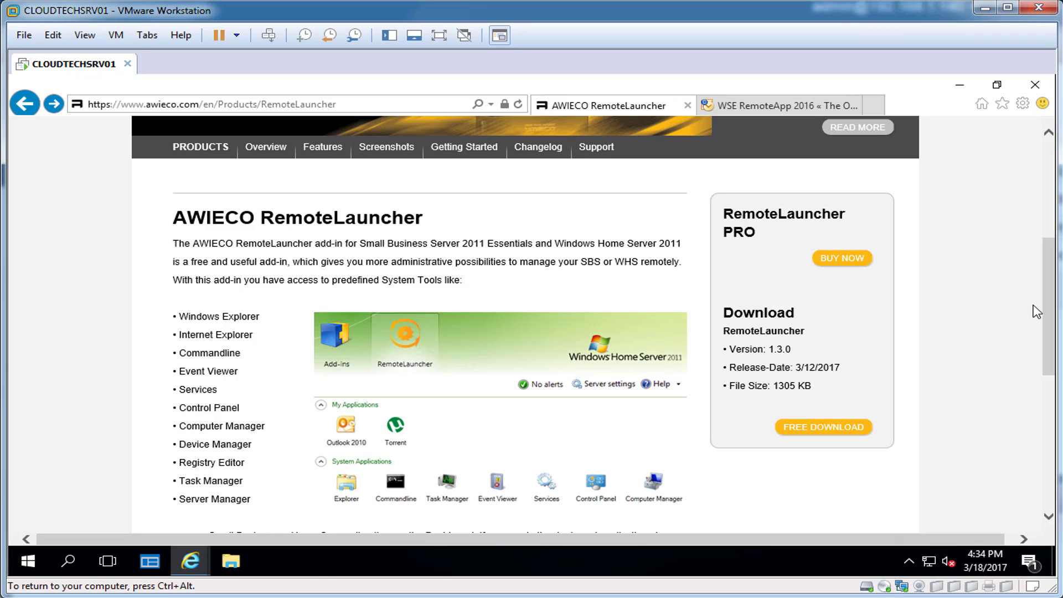
left_click(823, 434)
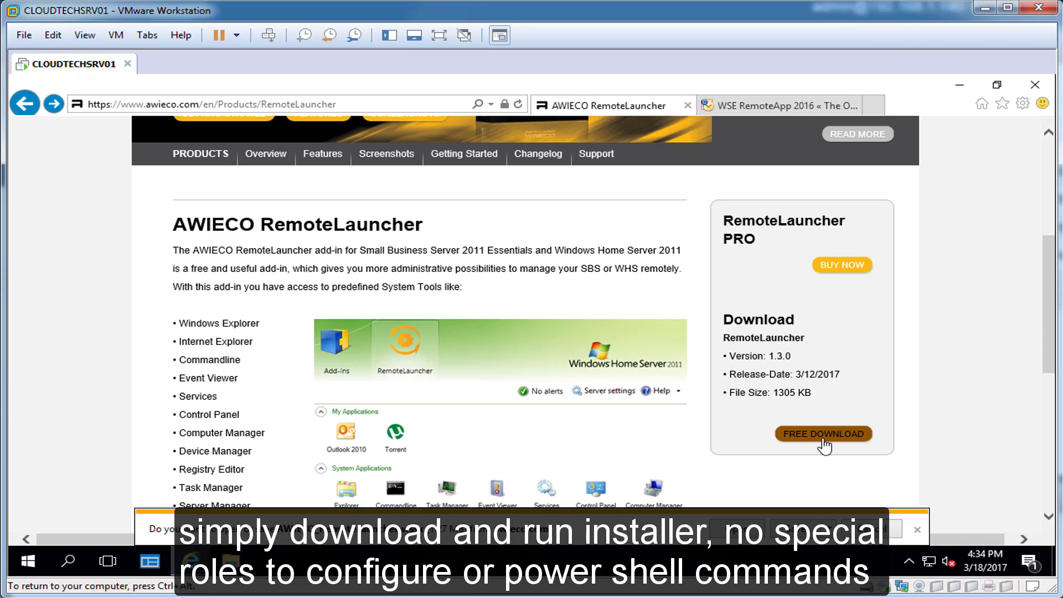
left_click(797, 529)
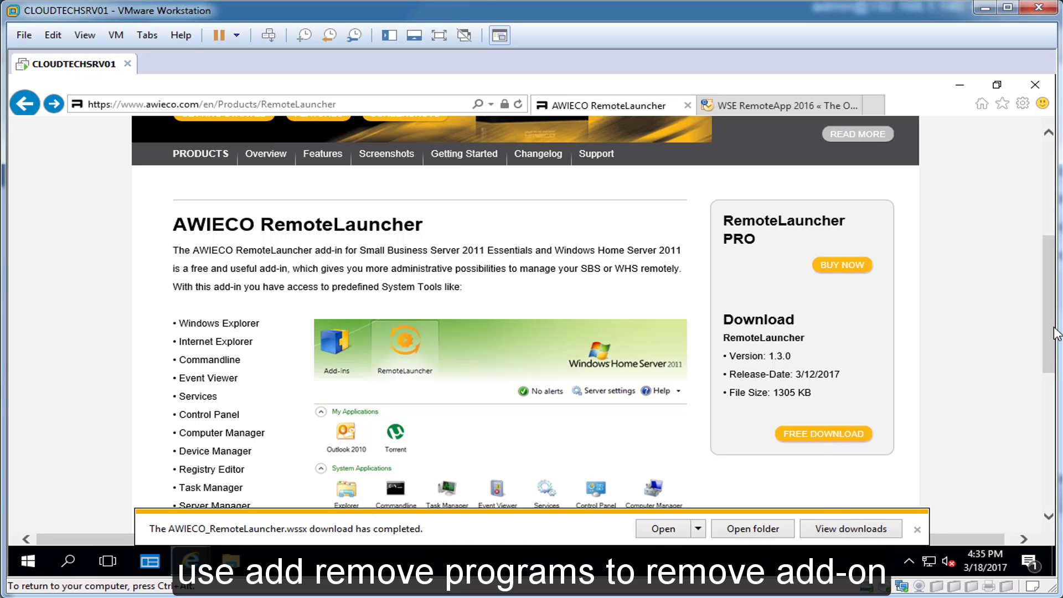
left_click(659, 529)
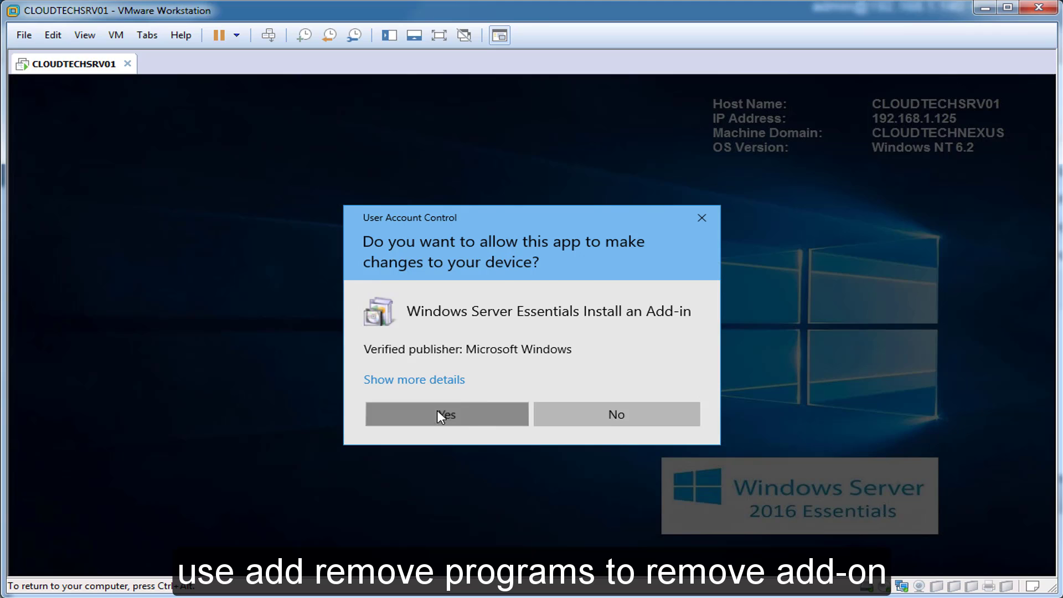
Install the AWIECO RemoteLauncher add-in, approving UAC and accepting the license terms.
left_click(438, 413)
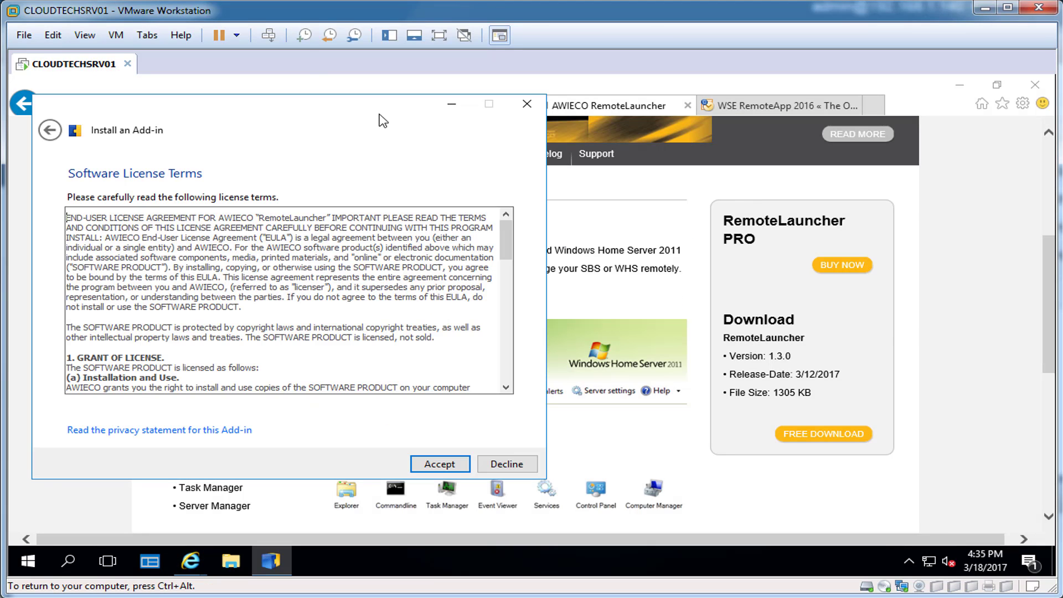
left_click_drag(381, 119, 617, 139)
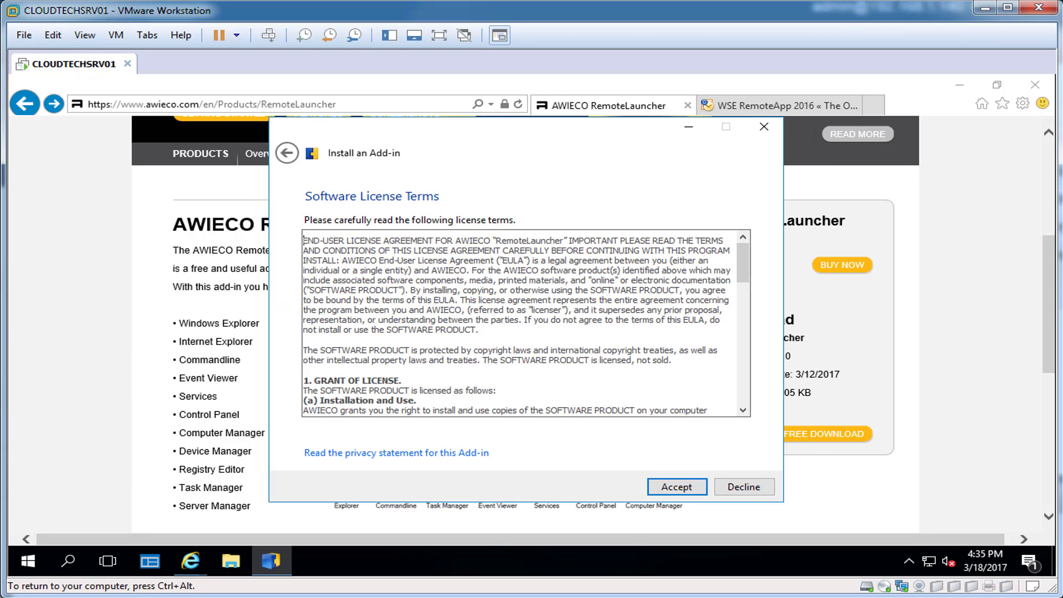
left_click(674, 487)
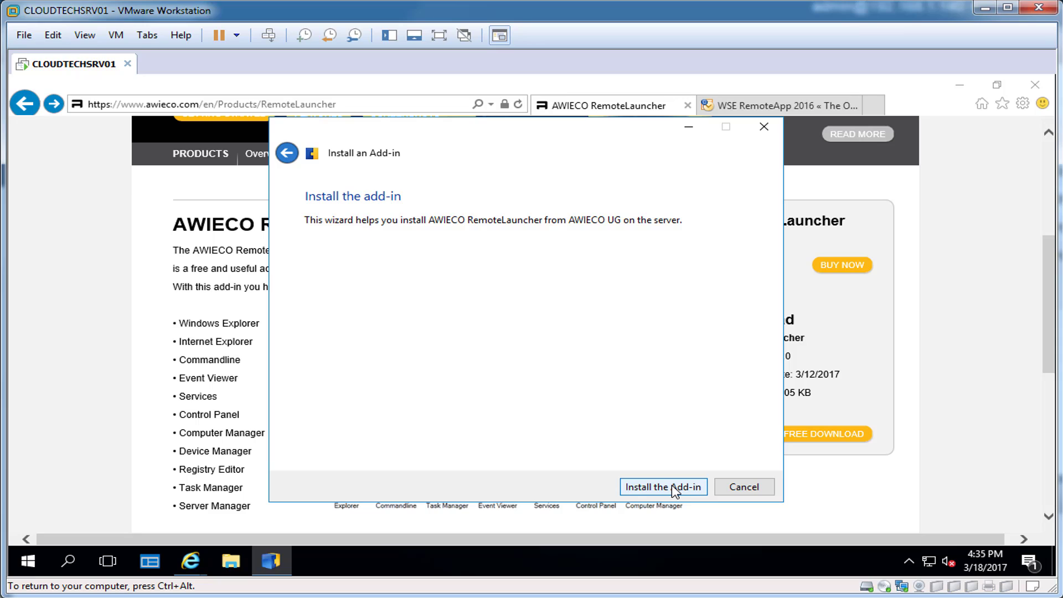
left_click(673, 488)
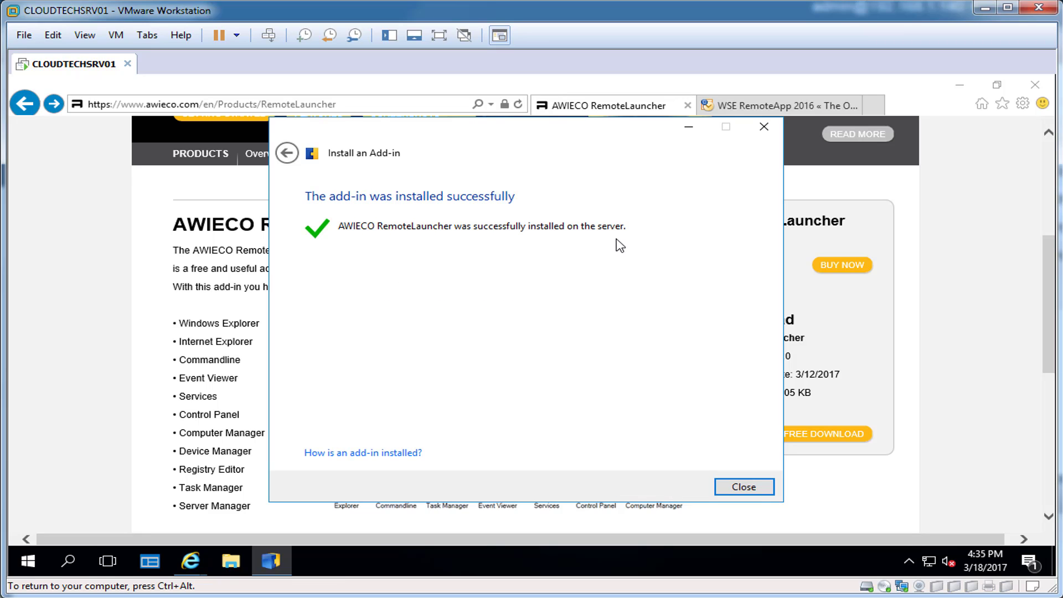
left_click(744, 489)
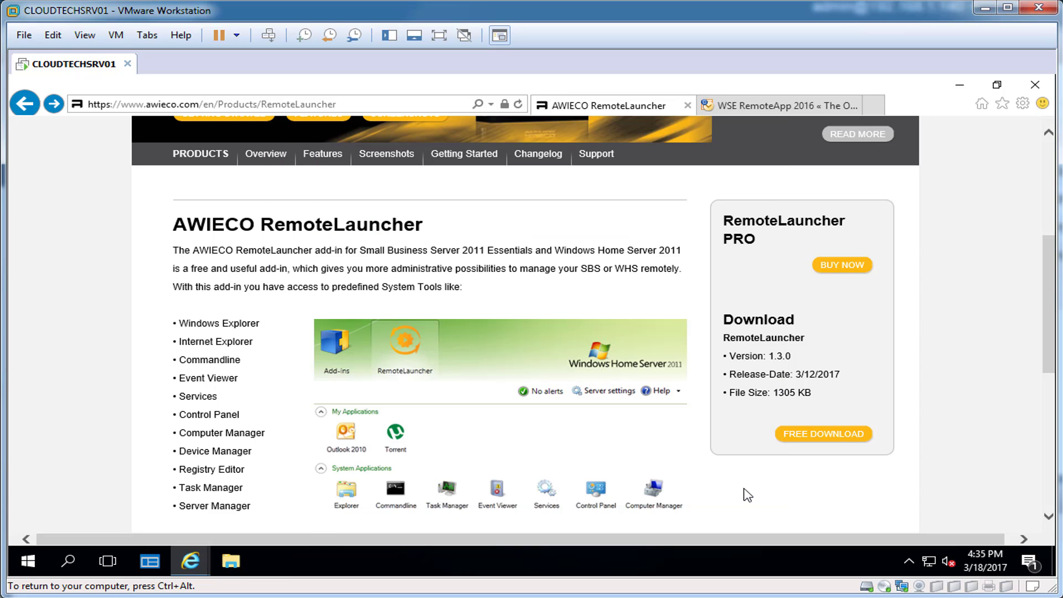
Launch the Windows Server Essentials Dashboard from the desktop and view its RemoteLauncher page.
left_click(959, 85)
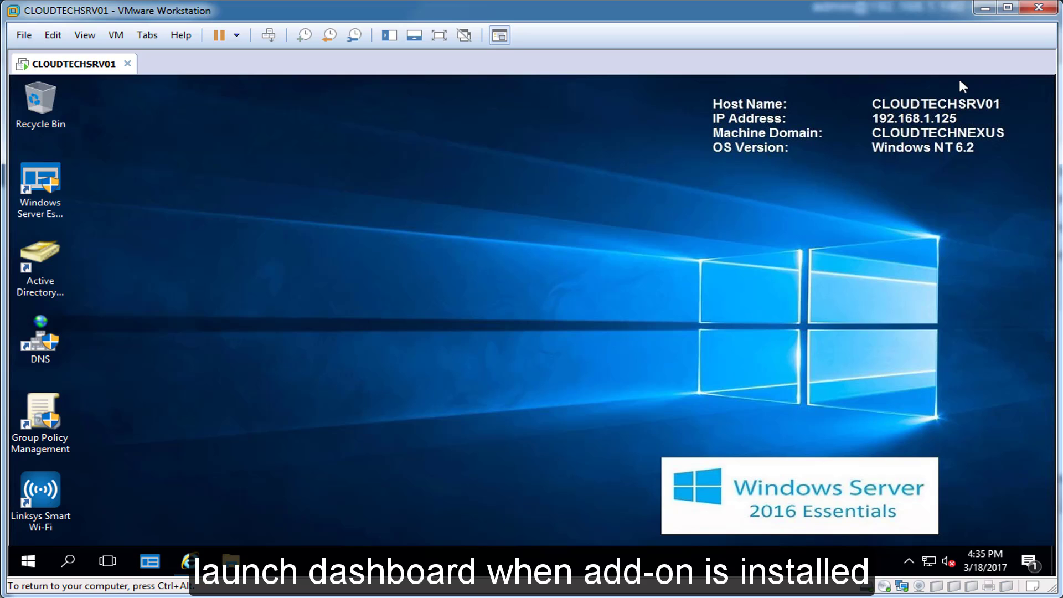
double_click(40, 179)
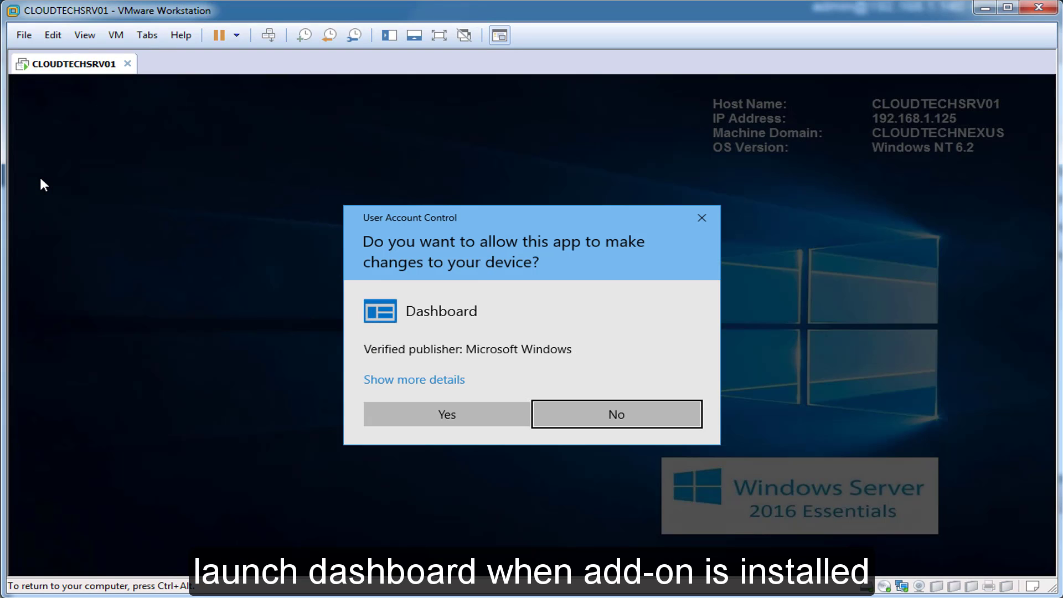
left_click(457, 412)
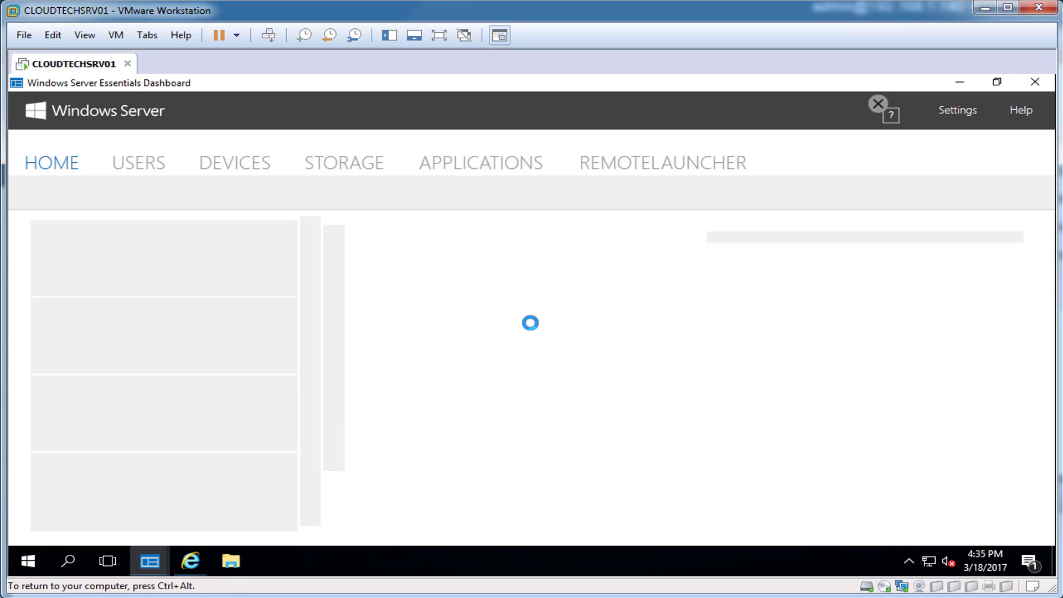
key("ctrl+alt")
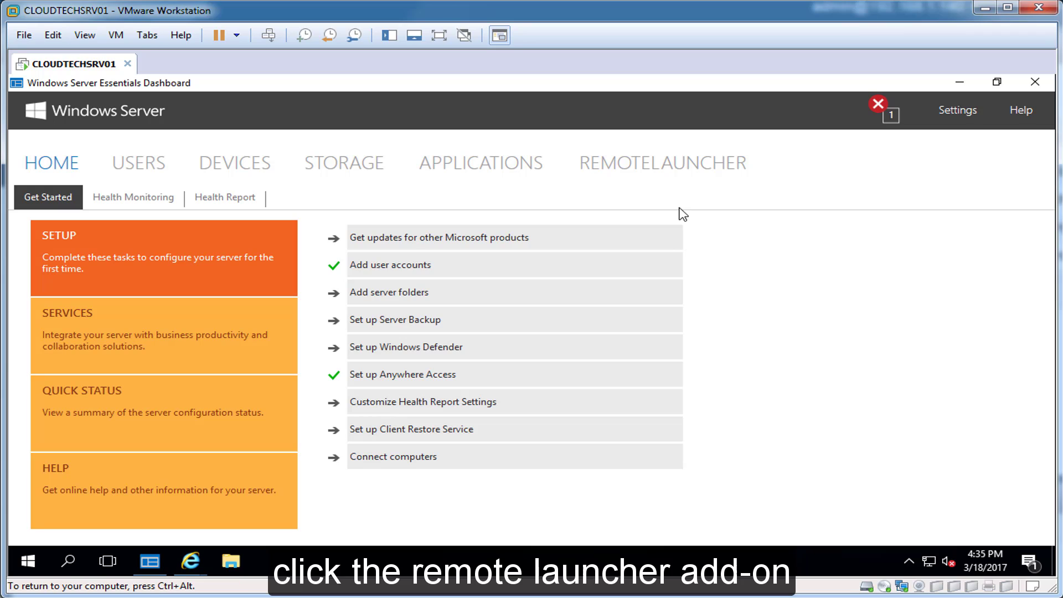
left_click(623, 170)
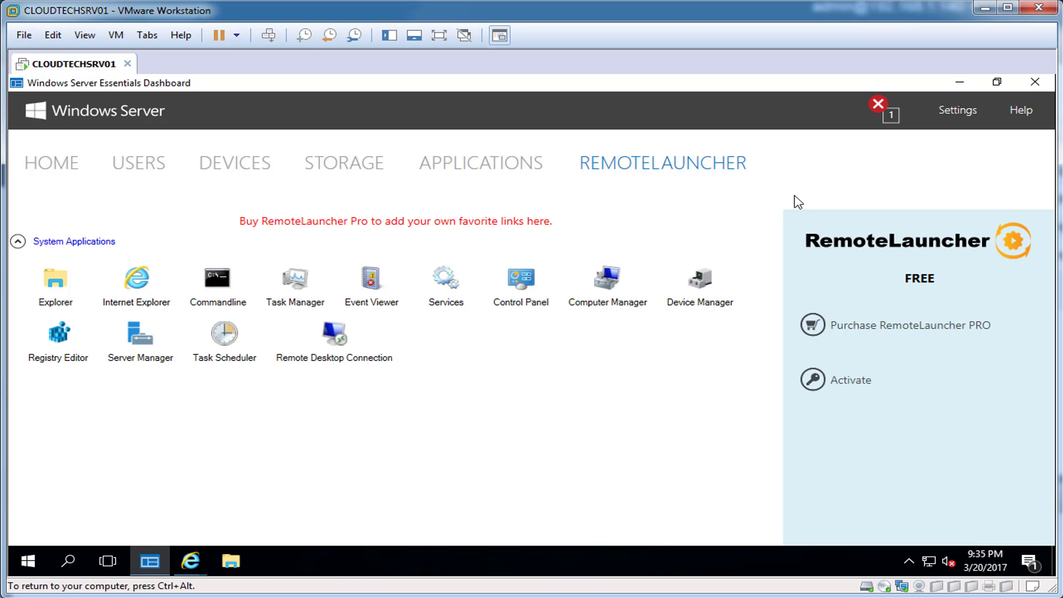
Restart the Dashboard and expand the empty My Applications group under RemoteLauncher.
left_click(1034, 83)
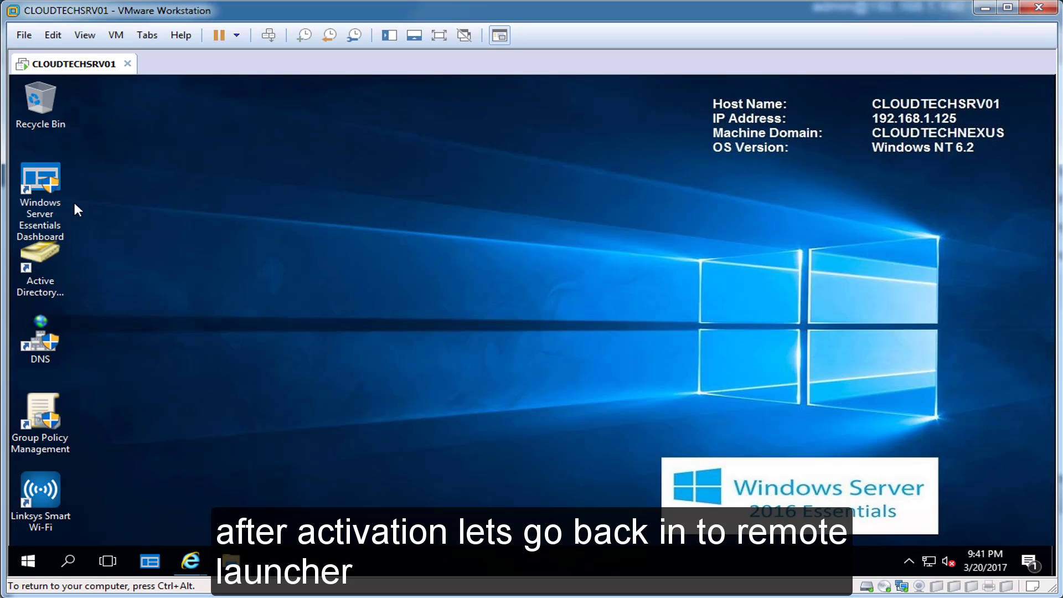
double_click(44, 177)
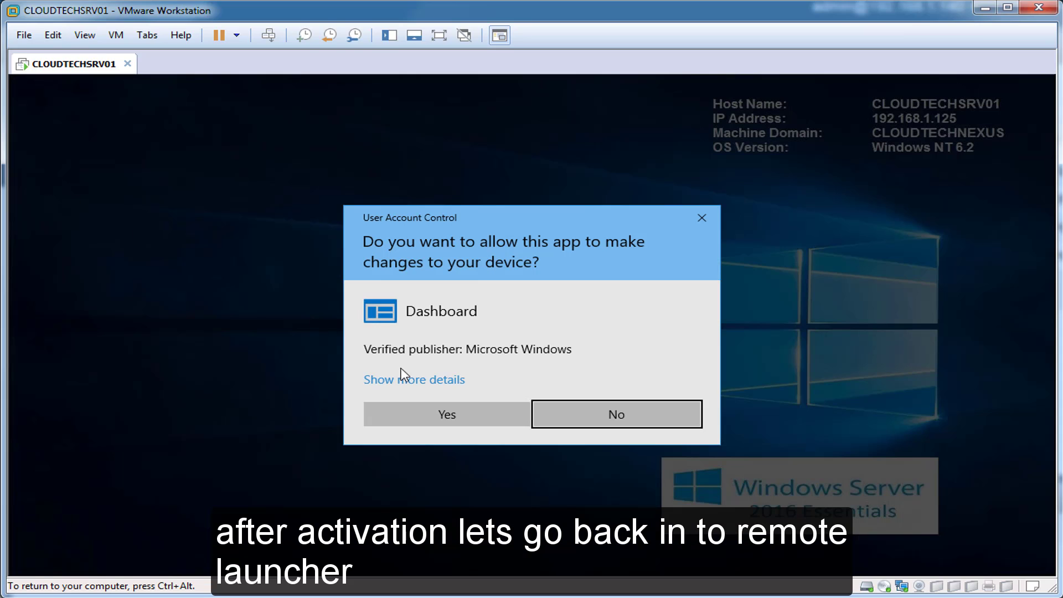
left_click(474, 421)
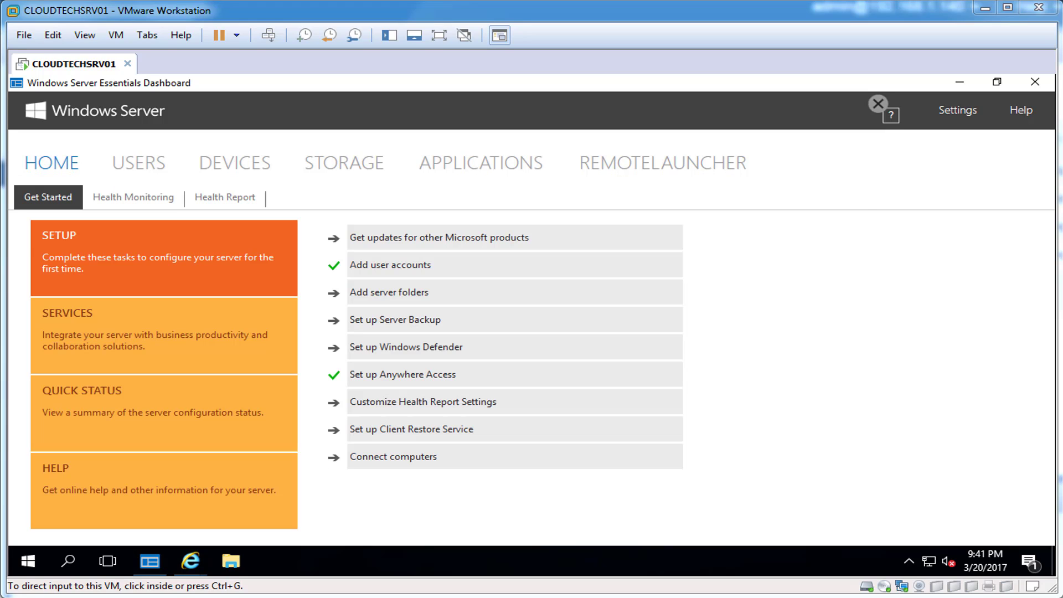
left_click(649, 164)
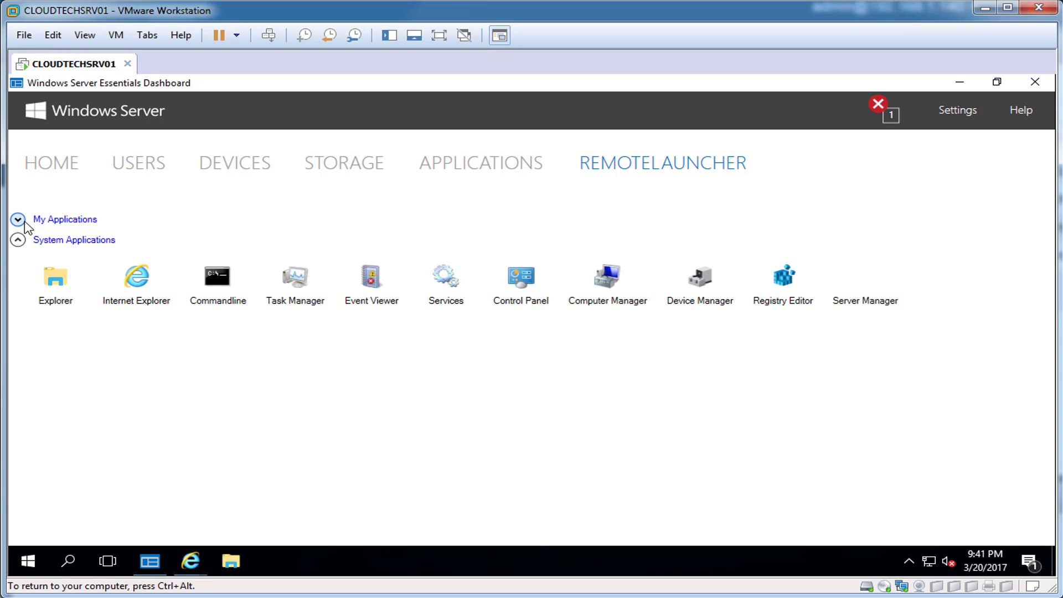
left_click(18, 221)
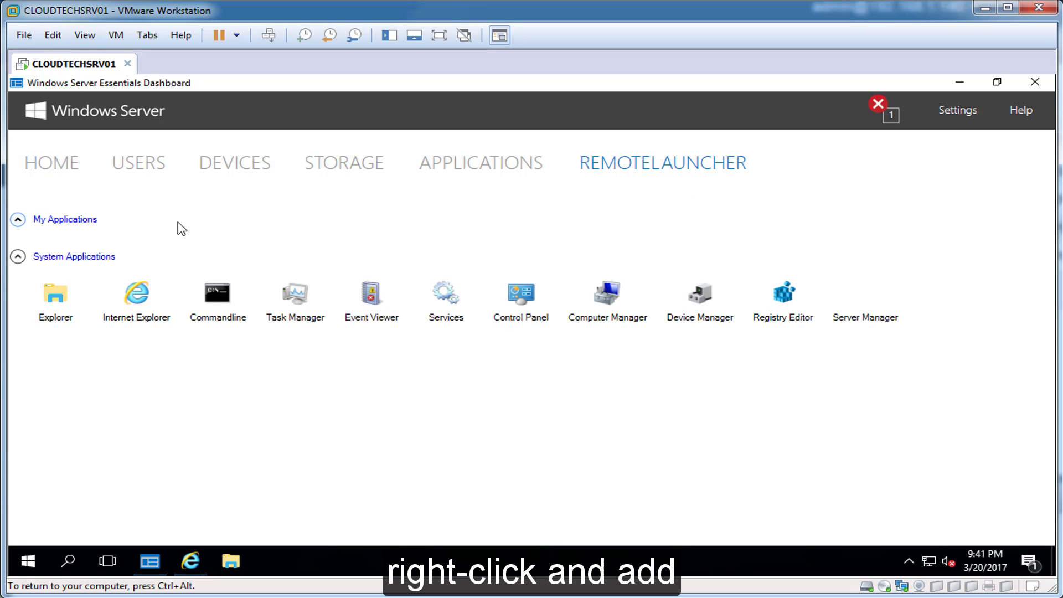
Add WINWORD from C:\Program Files (x86)\Microsoft Office\Office16 to My Applications.
right_click(181, 228)
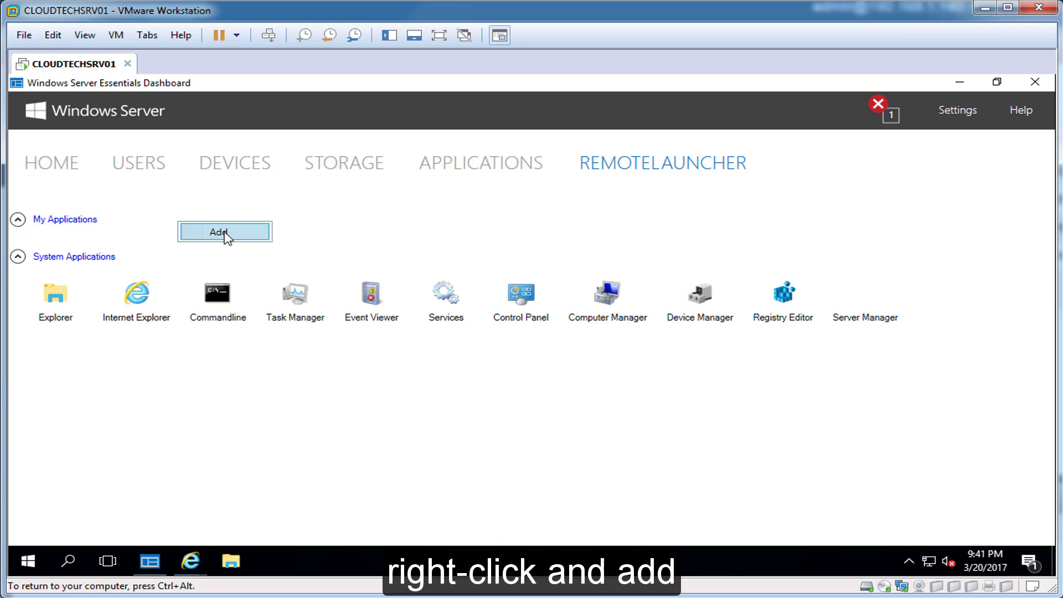
left_click(224, 236)
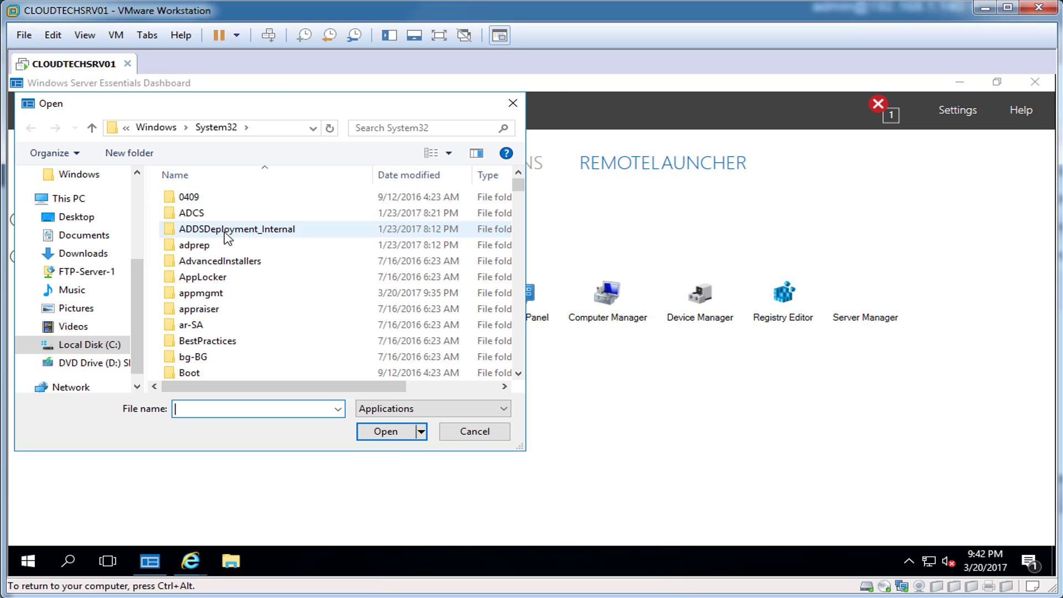
left_click_drag(272, 103, 534, 115)
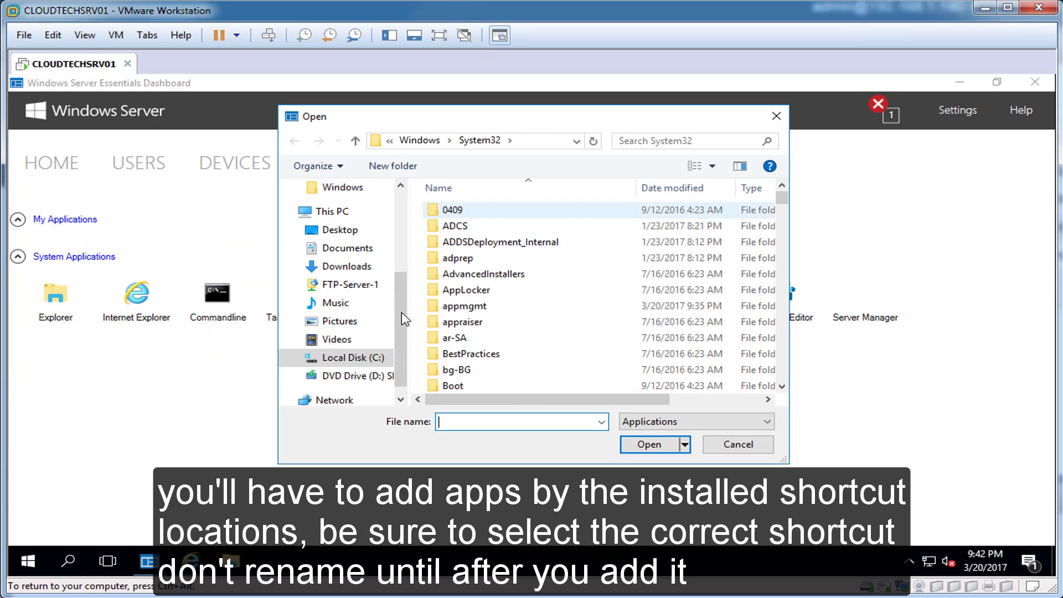
left_click(357, 362)
double_click(476, 290)
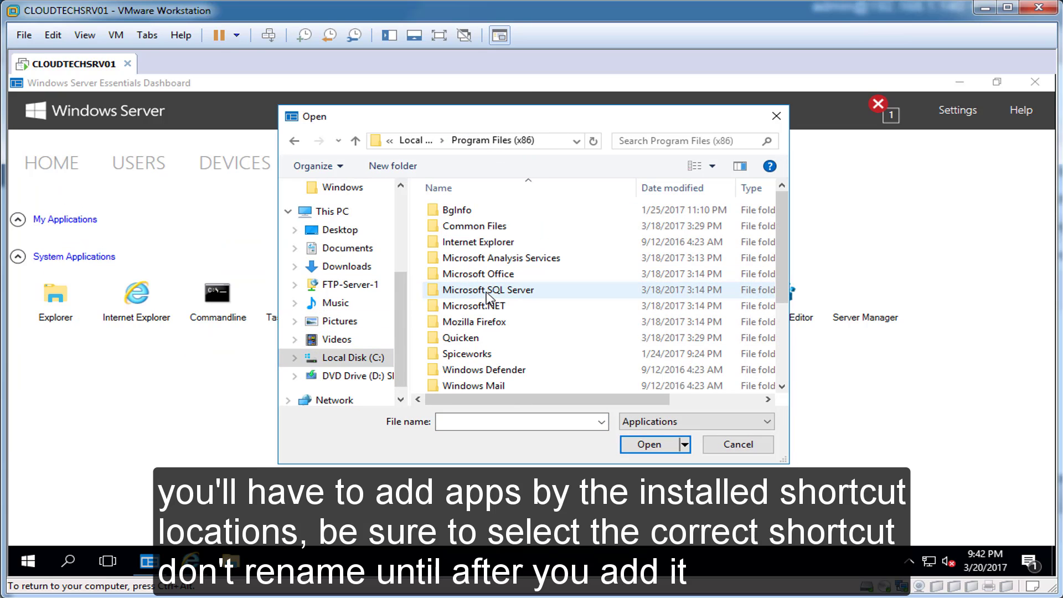
double_click(490, 274)
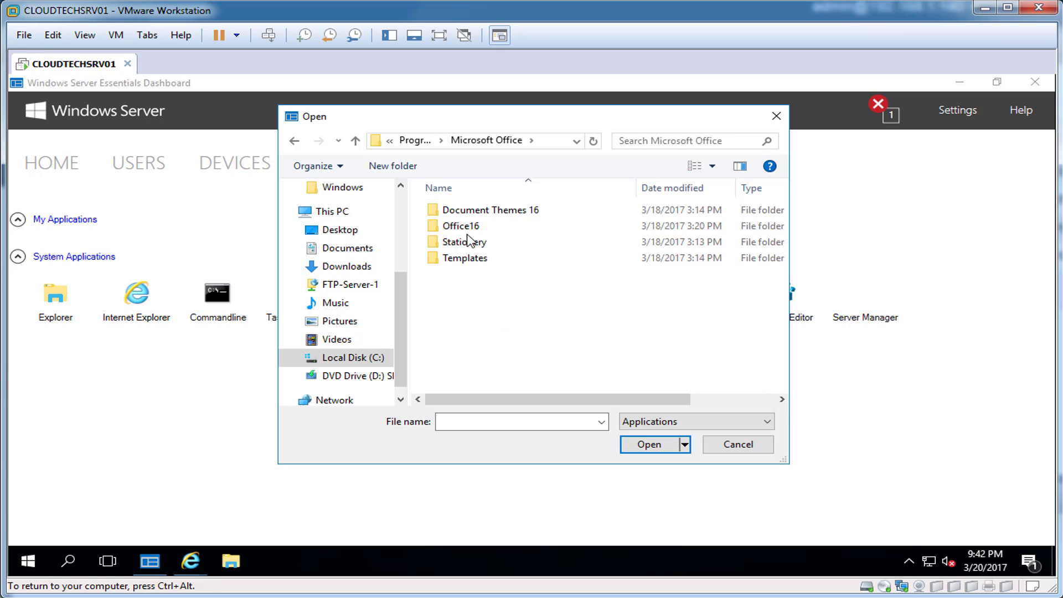
left_click(464, 228)
double_click(462, 227)
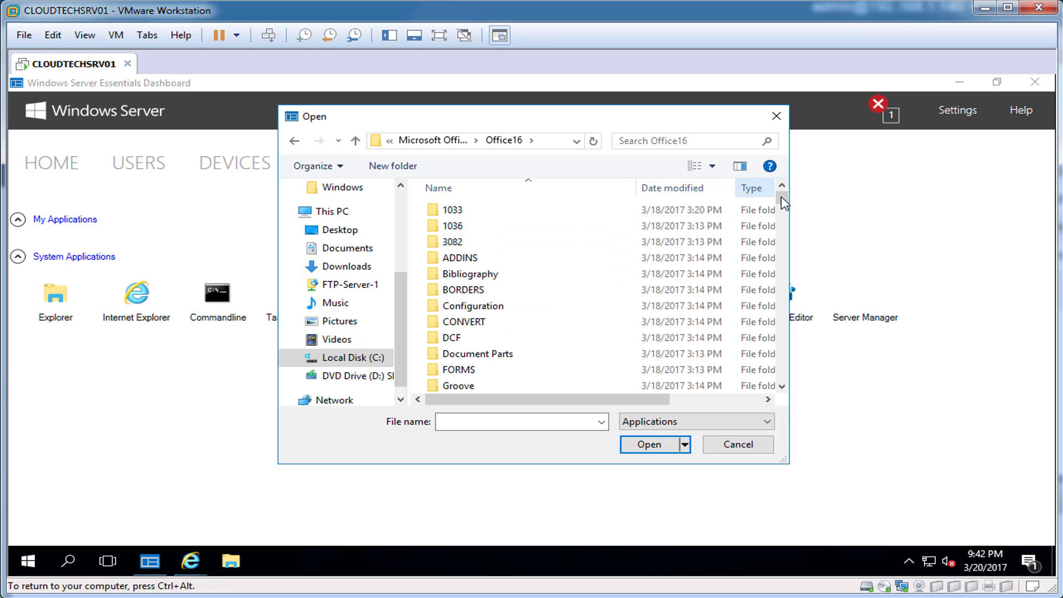
left_click(624, 305)
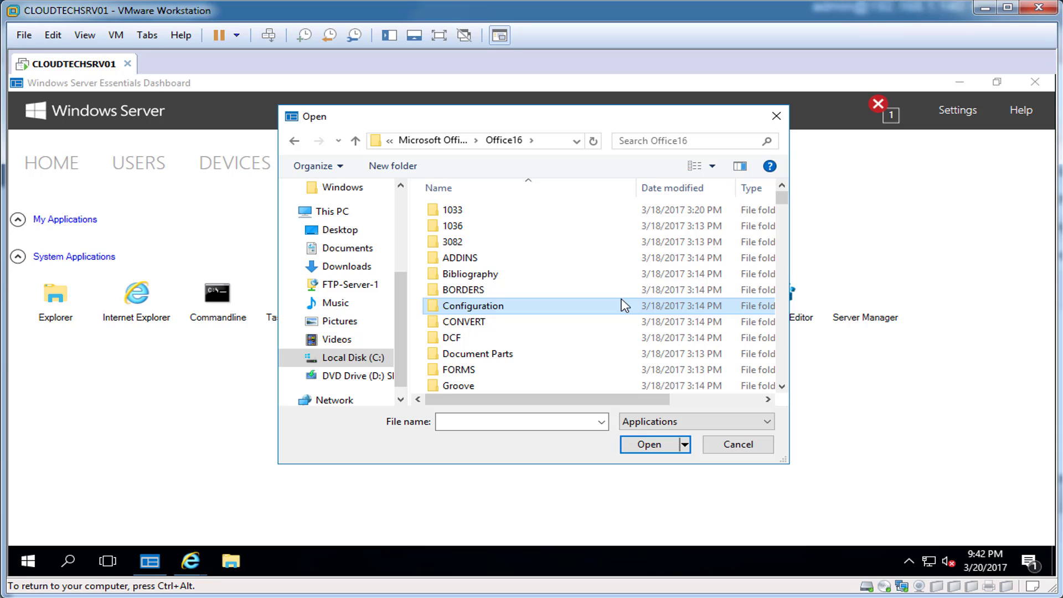
type("wordcnv")
left_click(479, 253)
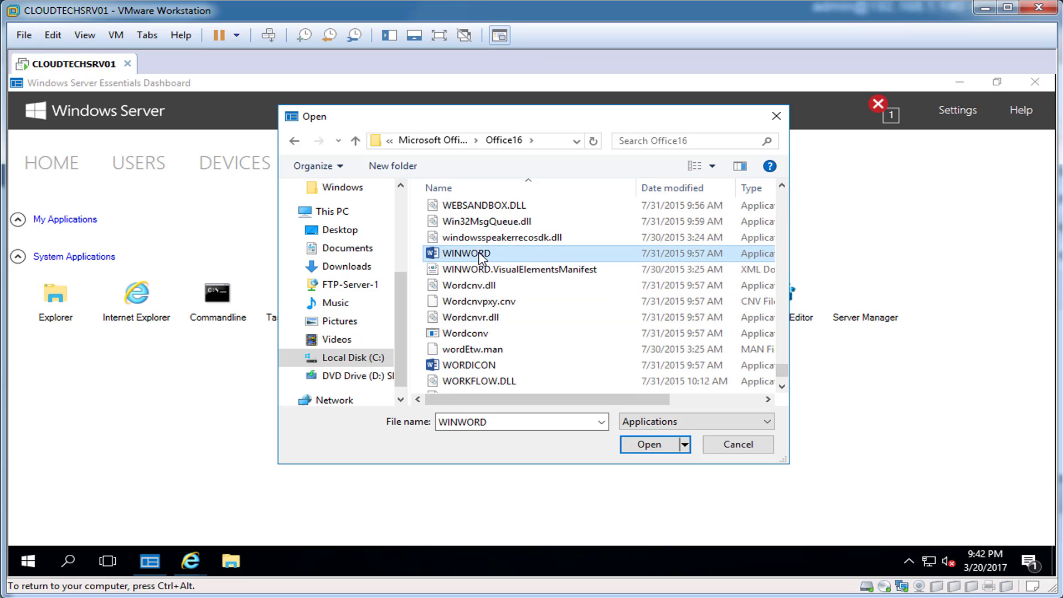
left_click(645, 442)
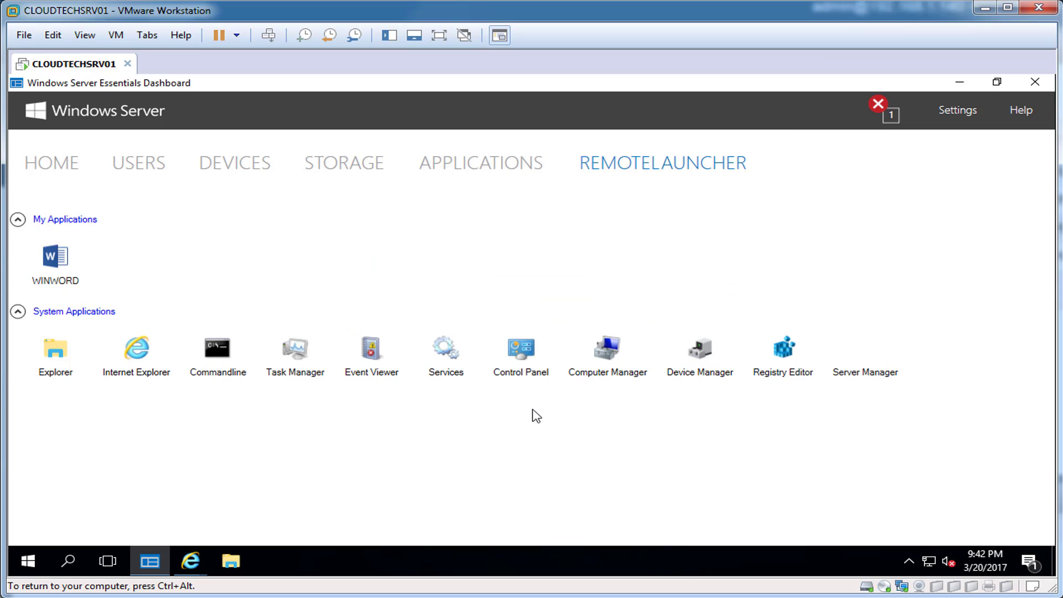
Rename the WINWORD entry to 'Word 2016'.
right_click(67, 285)
left_click(105, 289)
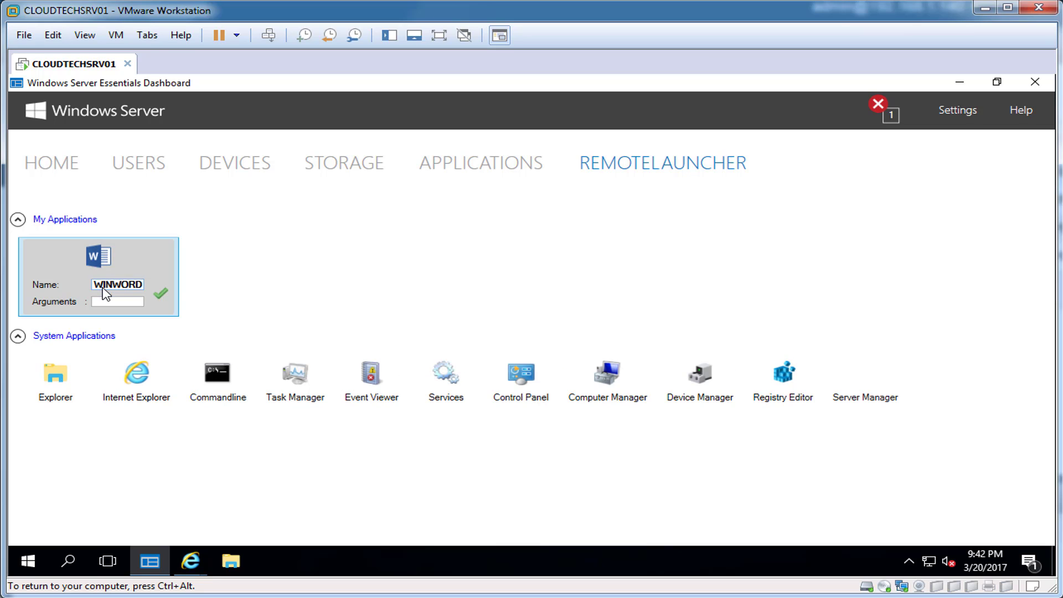
double_click(126, 285)
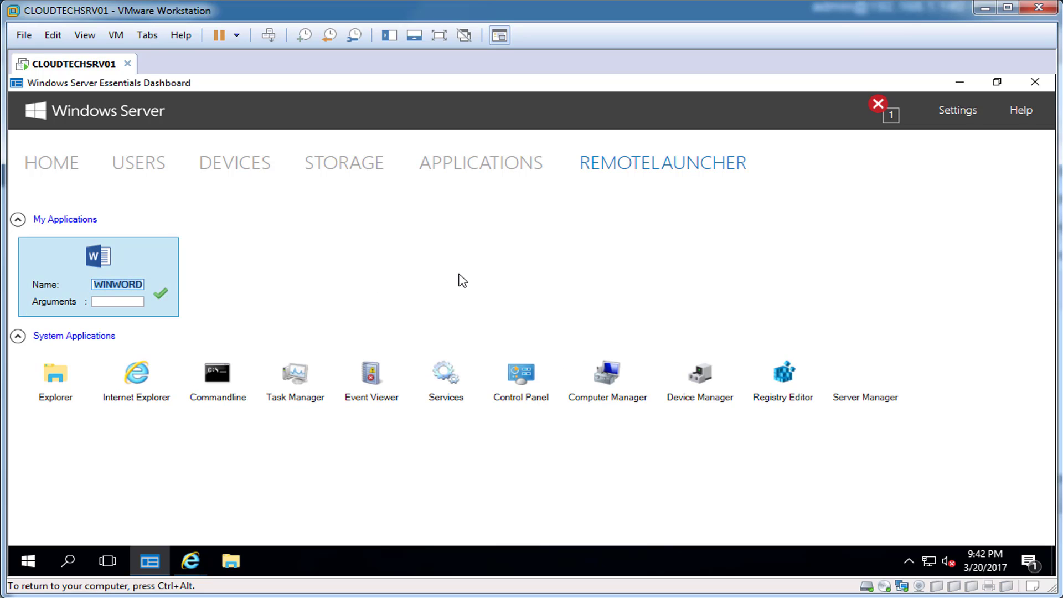
type("Word")
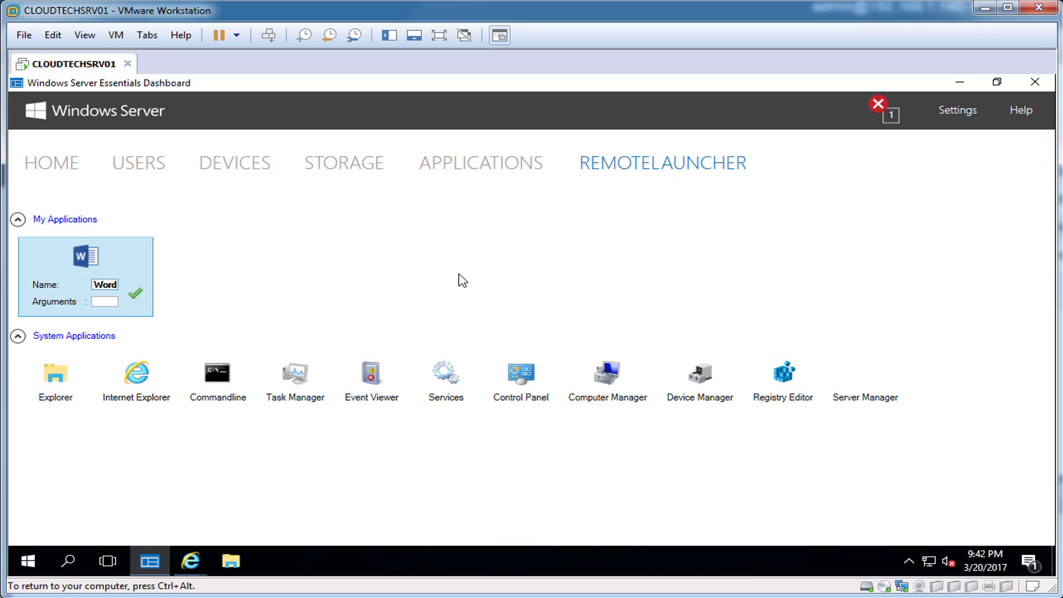
type(" 2016")
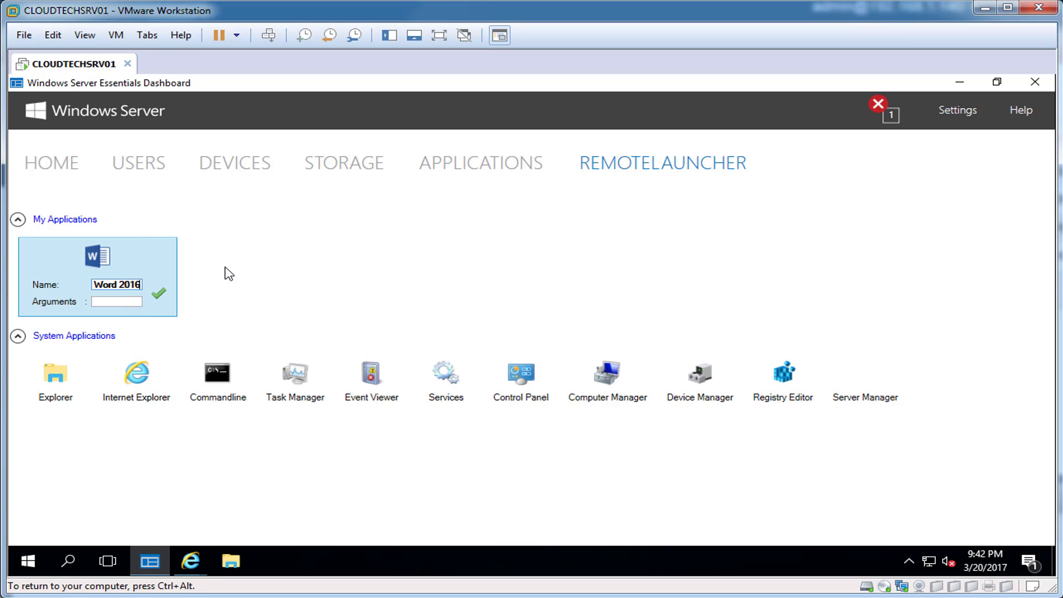
left_click(159, 294)
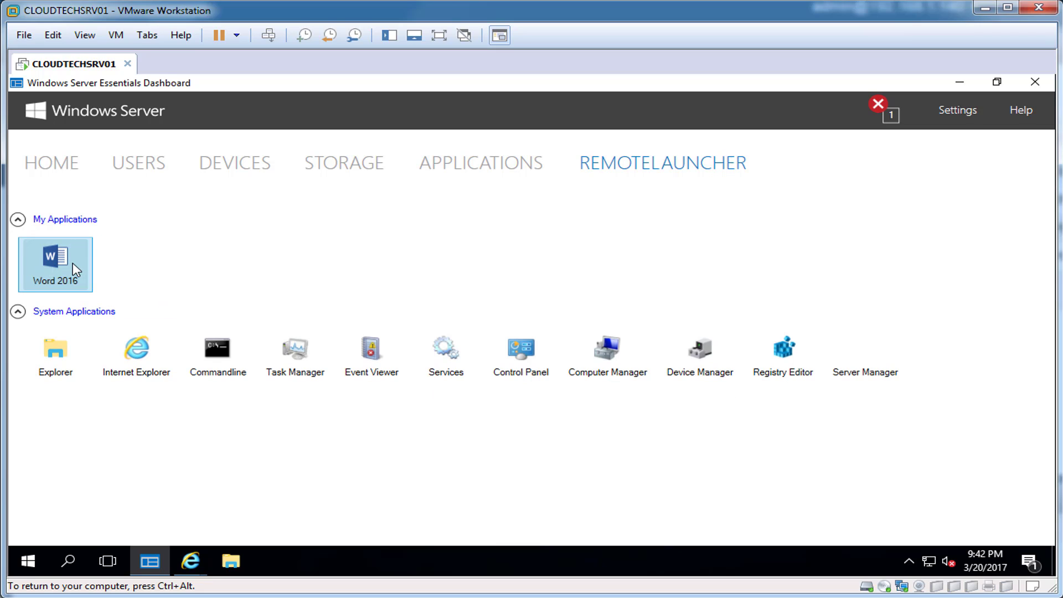
Restore the Server Essentials Dashboard to a smaller window and close it.
key("ctrl+alt")
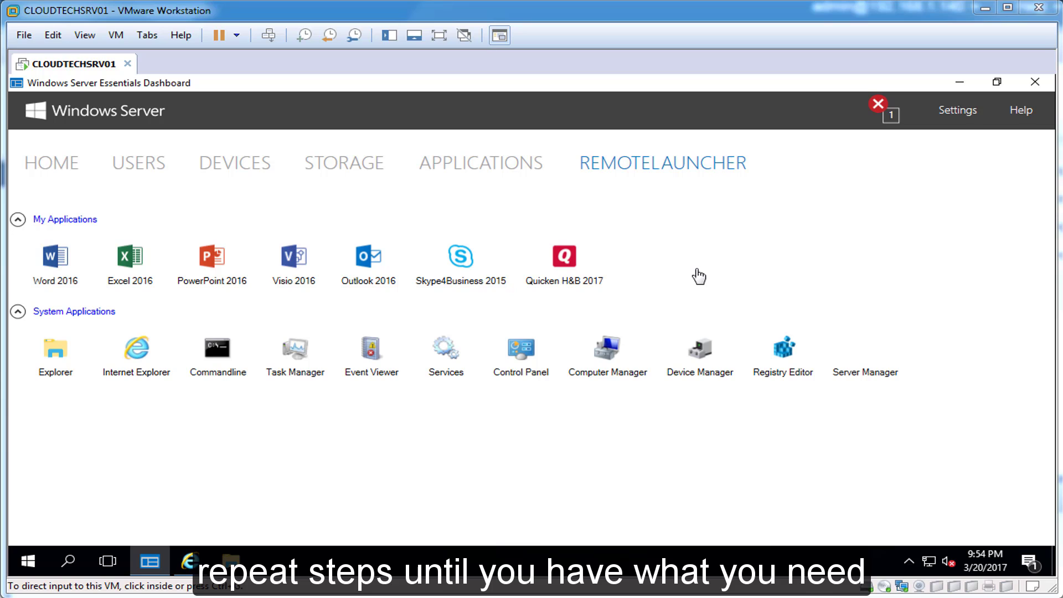
left_click(702, 249)
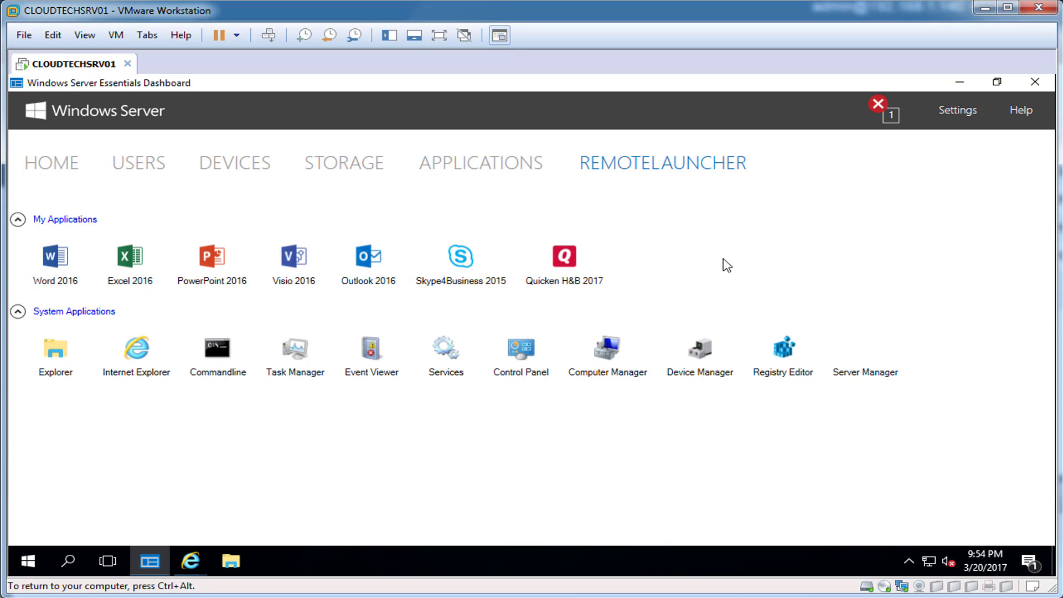
left_click(997, 81)
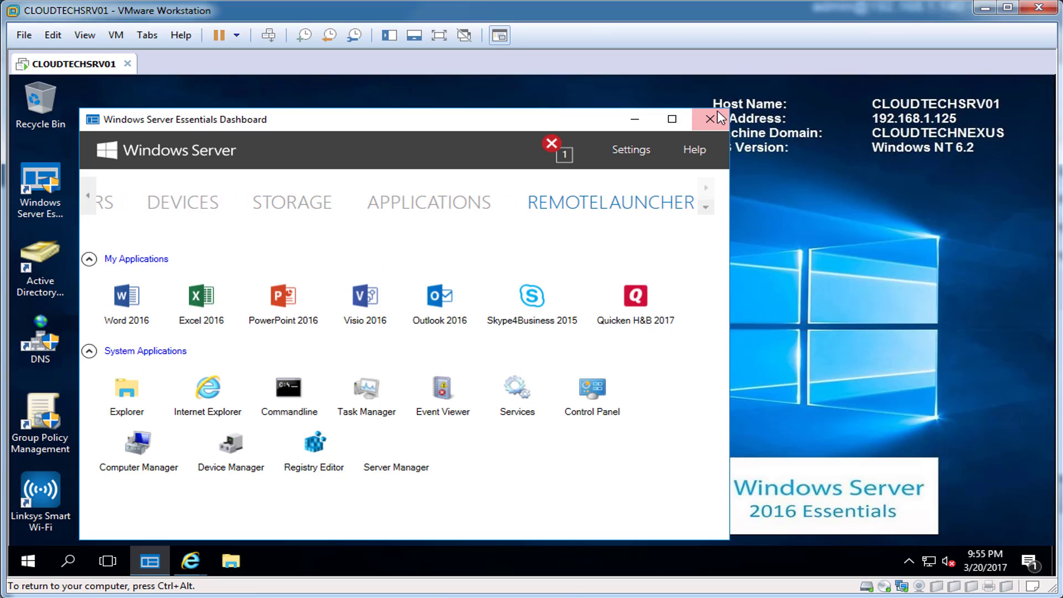
left_click_drag(539, 117, 650, 118)
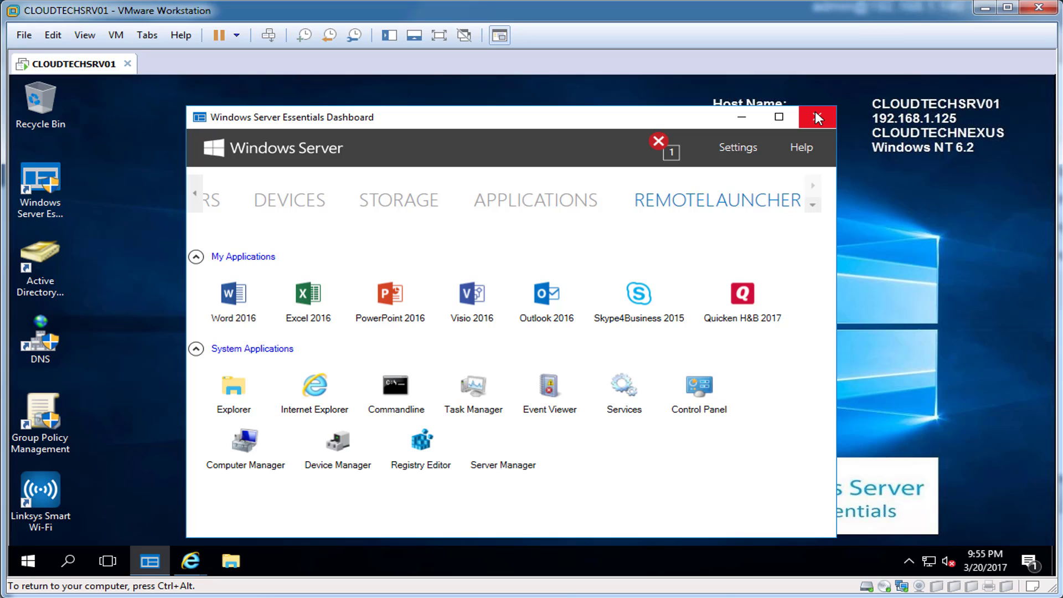
left_click(816, 116)
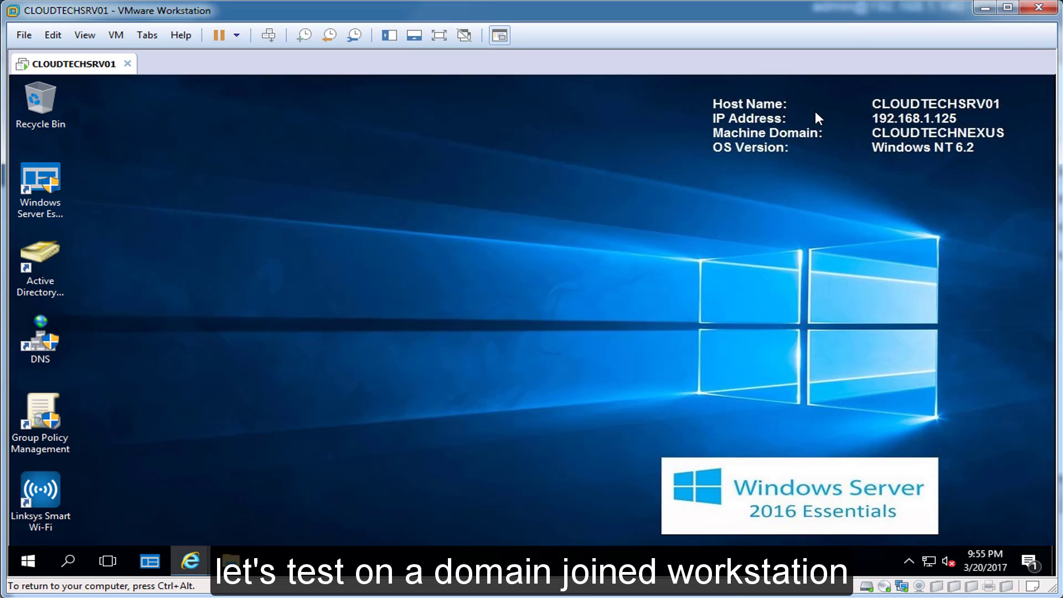
Launch a remote console for CTN-WKSTN-01 from ESXi and move its window into view.
key("ctrl+alt")
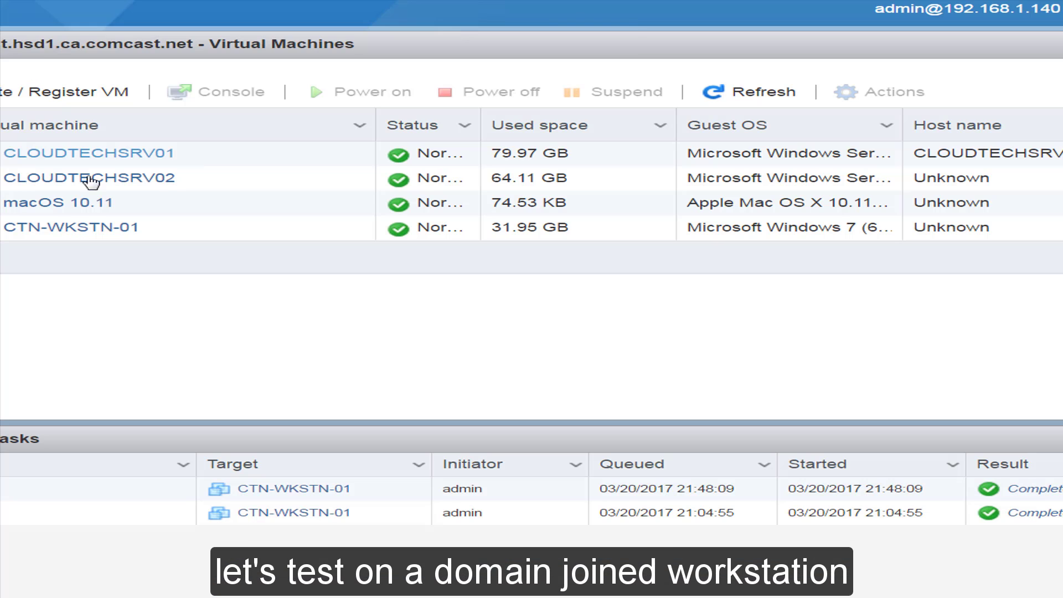
right_click(51, 226)
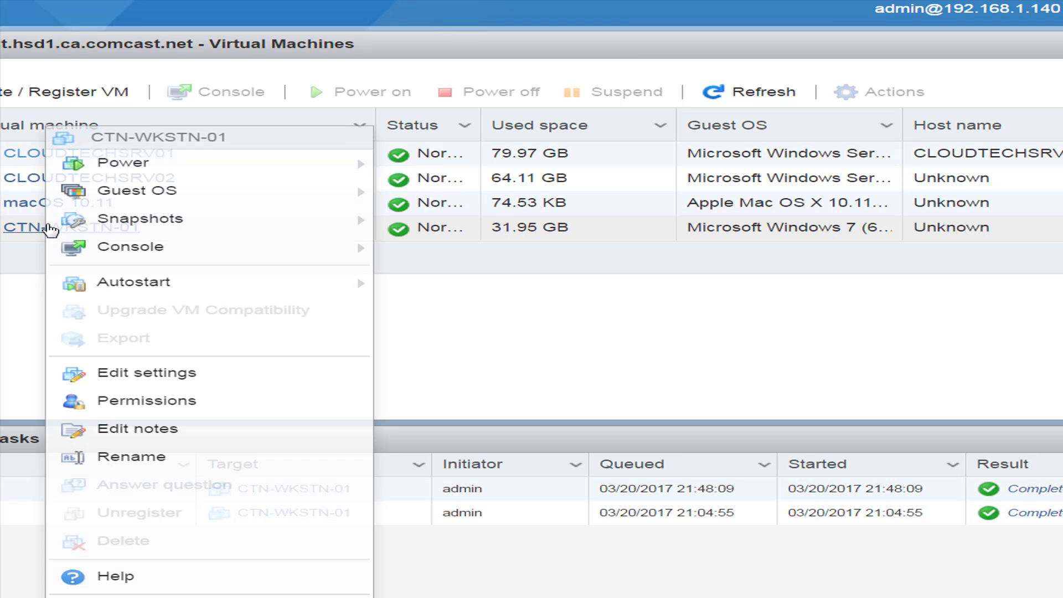
mouse_move(145, 247)
left_click(504, 331)
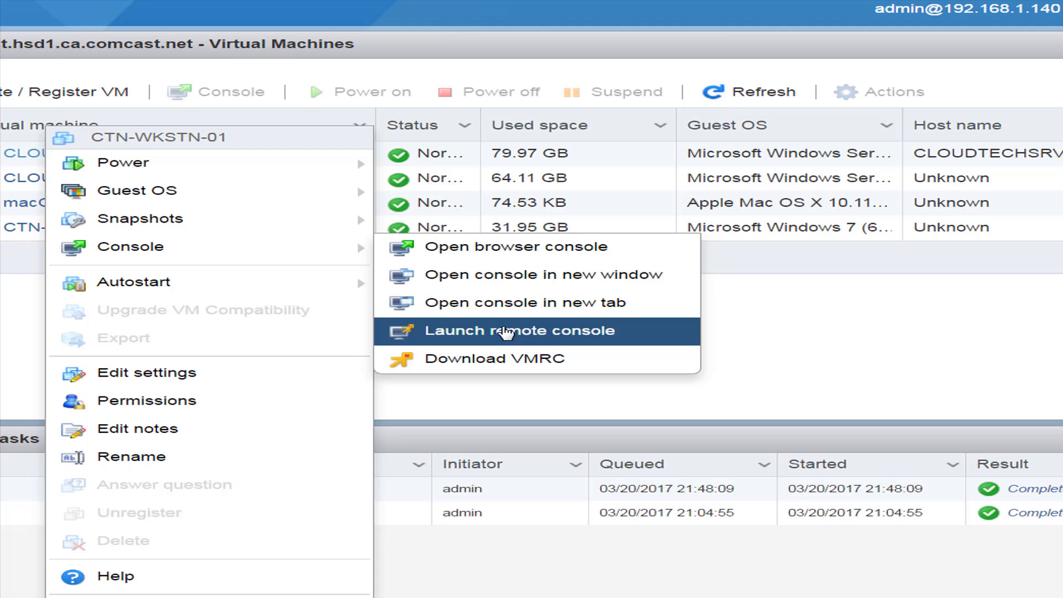
left_click(515, 76)
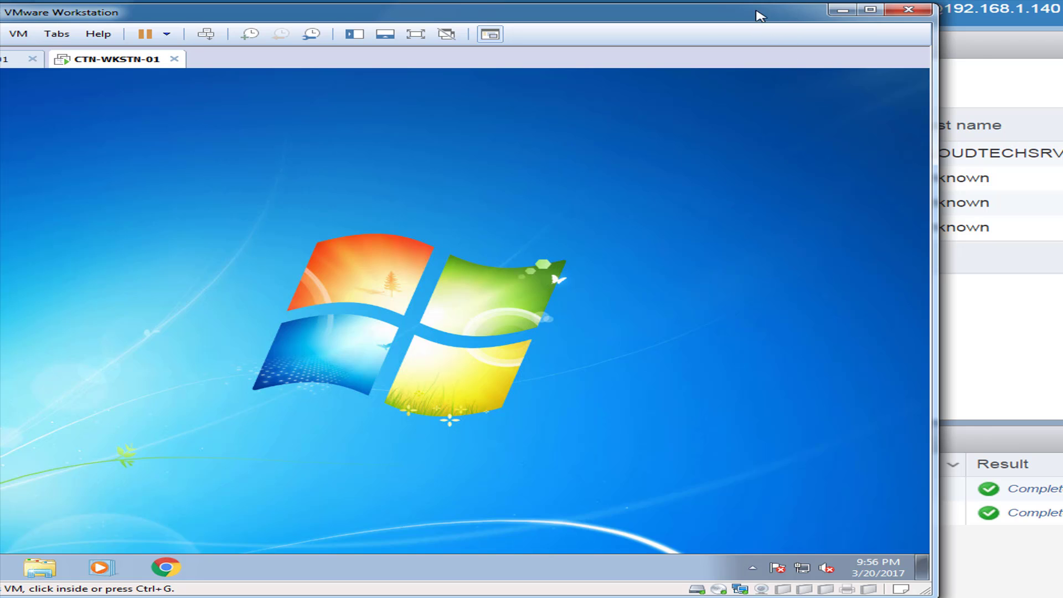
left_click_drag(747, 14, 872, 15)
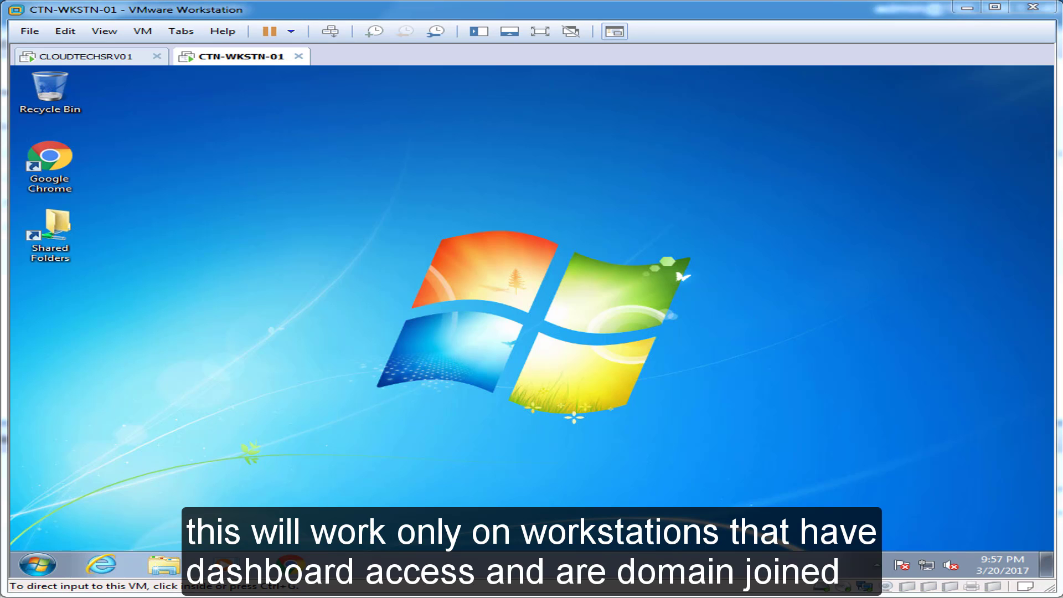
Launch Windows Server Essentials Dashboard from the Start menu, sign in with the admin credentials, and approve UAC.
left_click(37, 564)
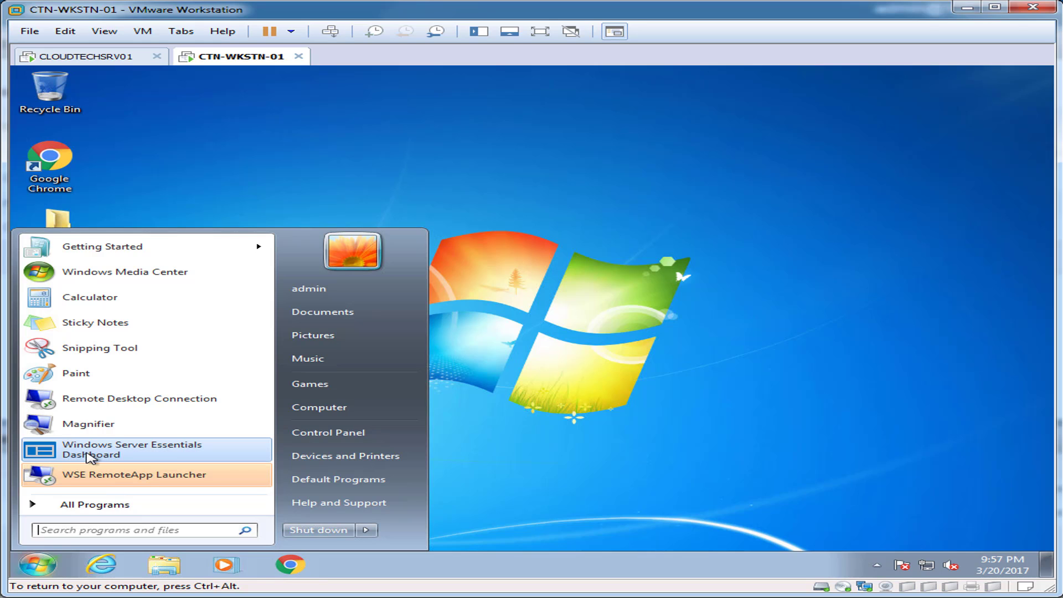
left_click(89, 457)
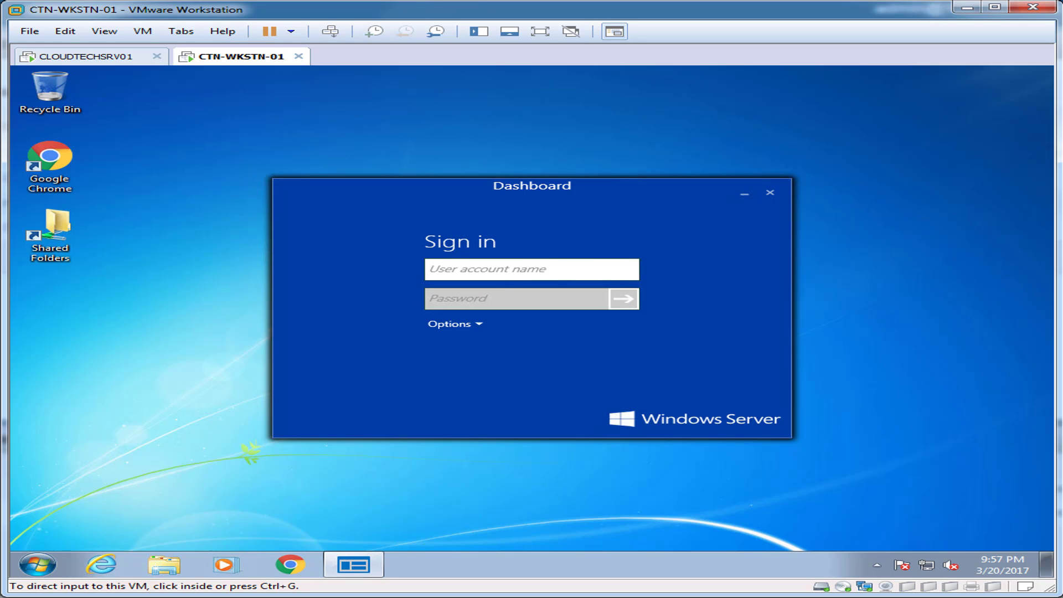
type("admin")
key("Tab")
type("Password123")
left_click(475, 325)
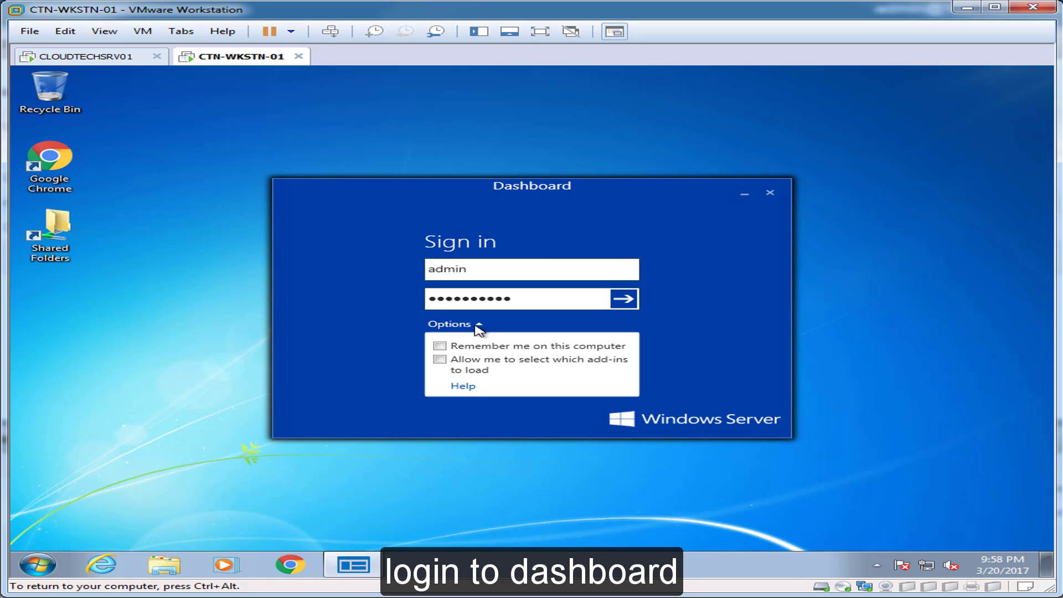
left_click(474, 325)
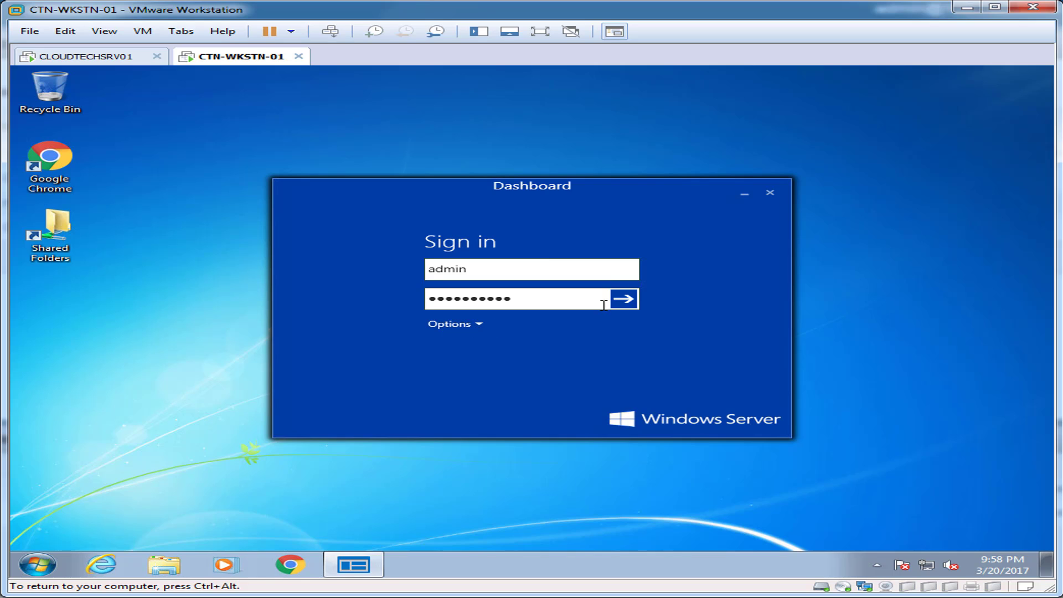
left_click(635, 299)
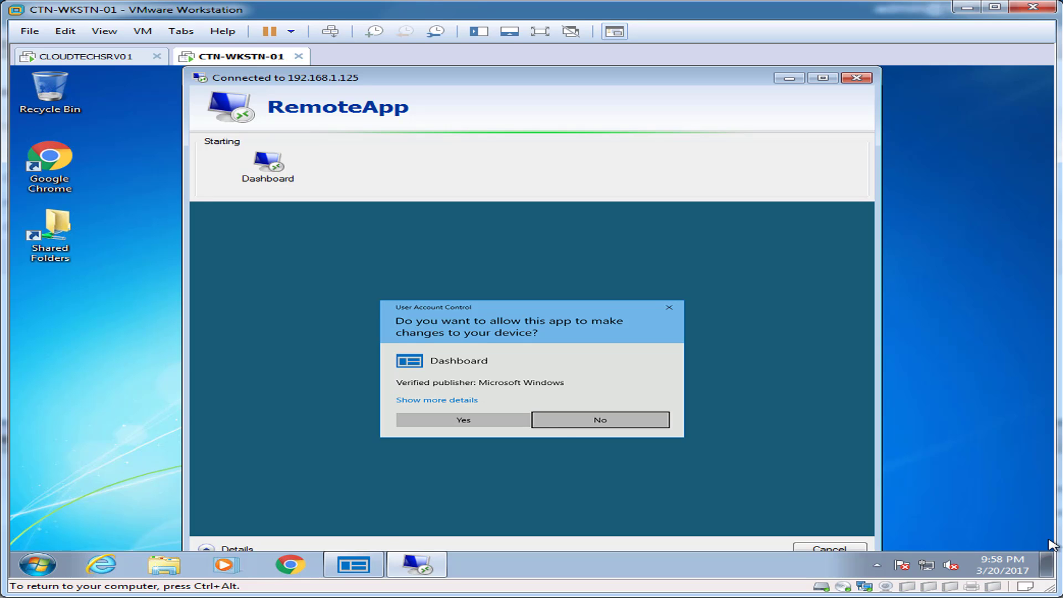
left_click(463, 419)
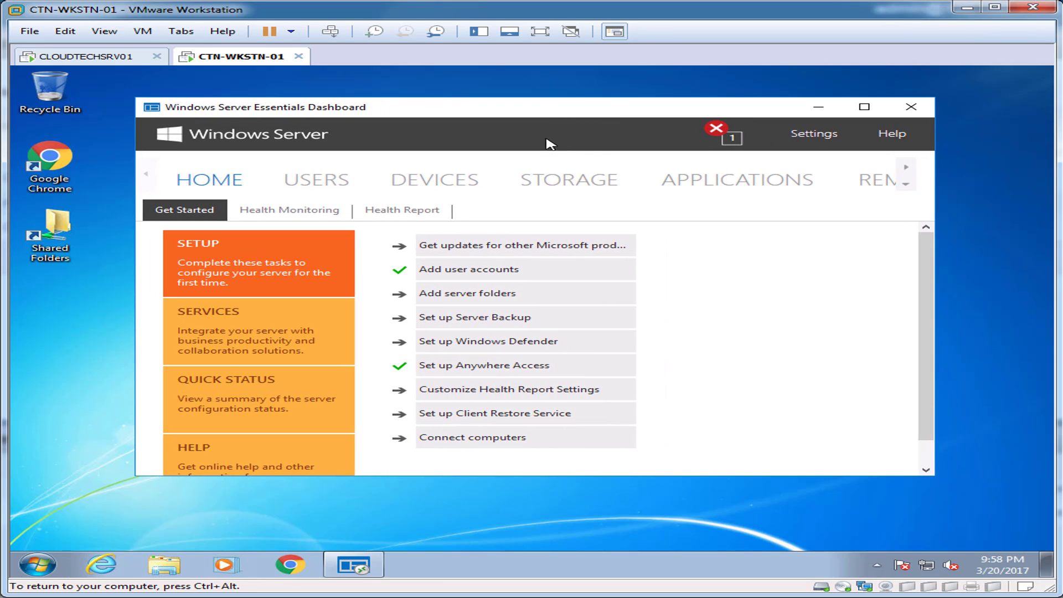
Show the RemoteLauncher page listing Word 2016 through Quicken H&B 2017, then open Start search.
left_click(914, 178)
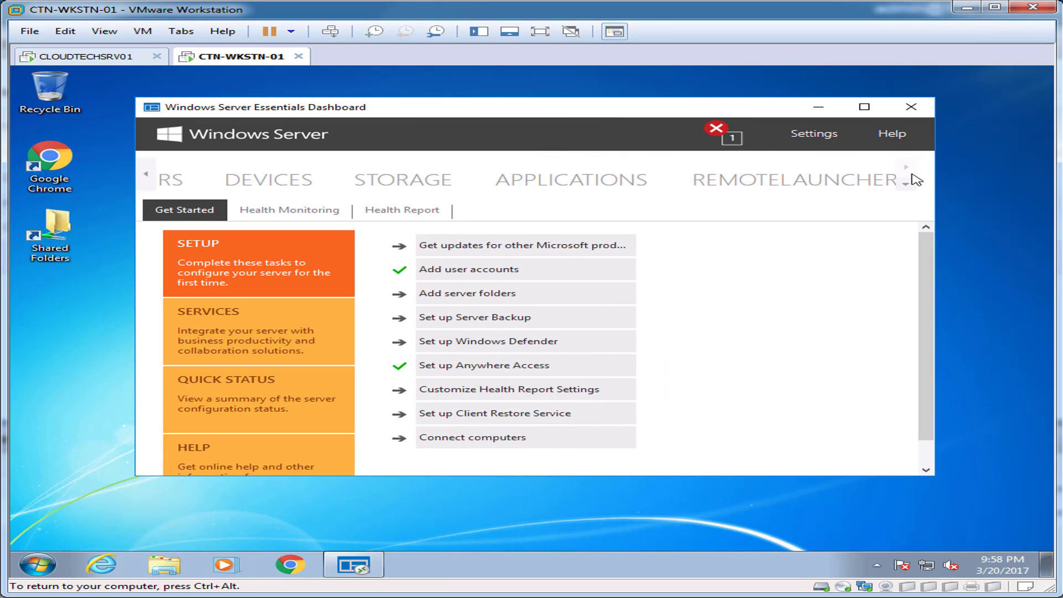
left_click(825, 187)
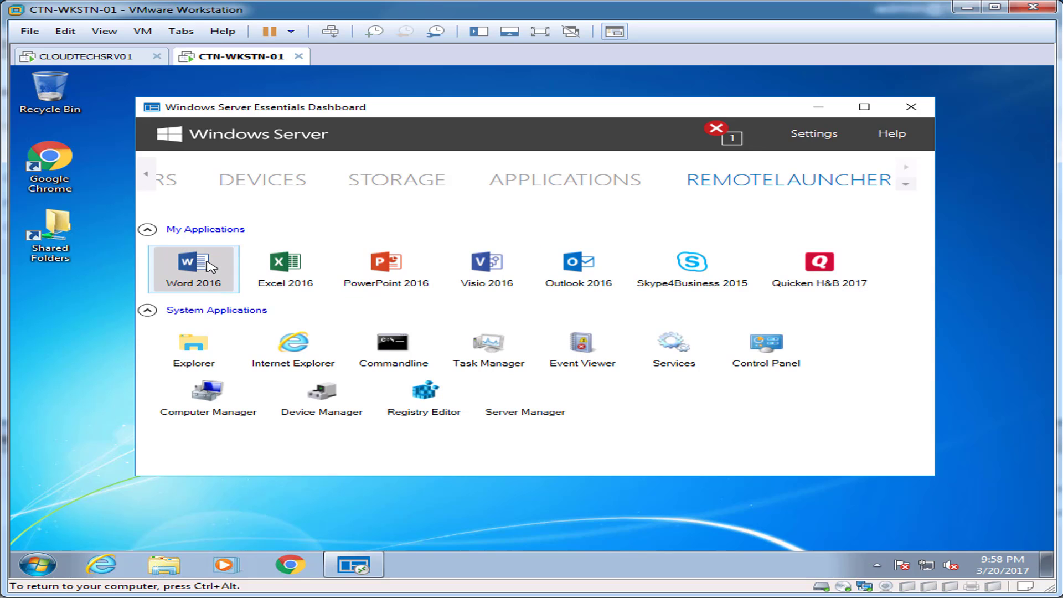
left_click(37, 563)
Search for 'word' and launch the local Word 2016, then maximize and minimize it.
type("word")
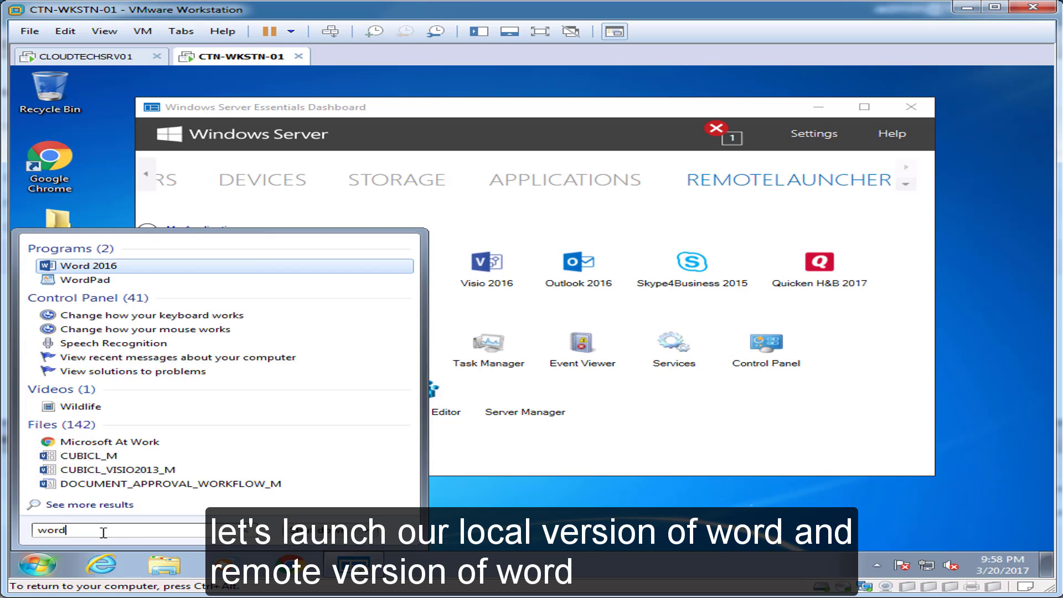
key("Return")
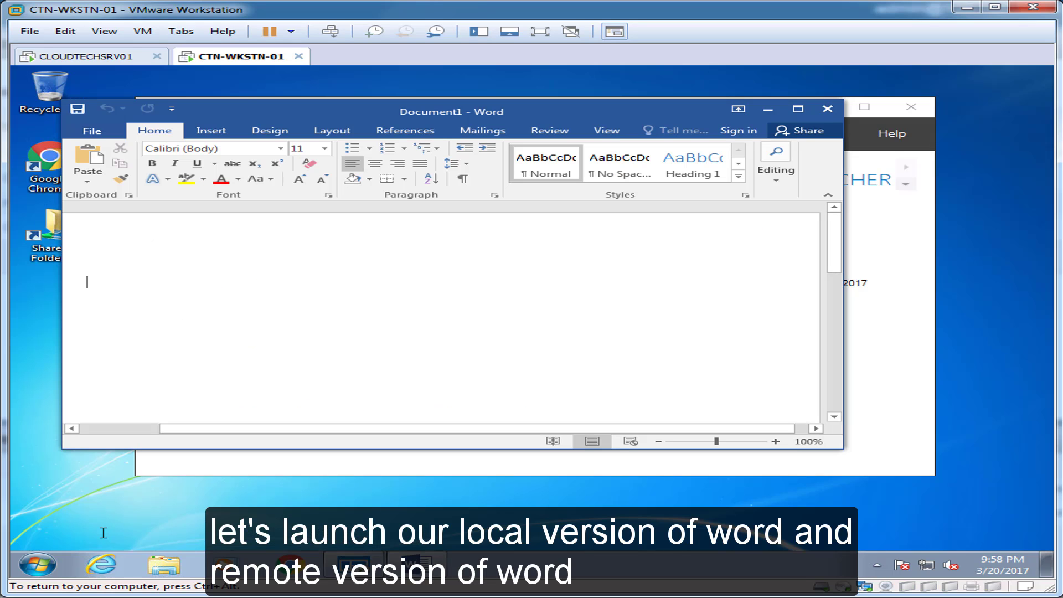
left_click(798, 109)
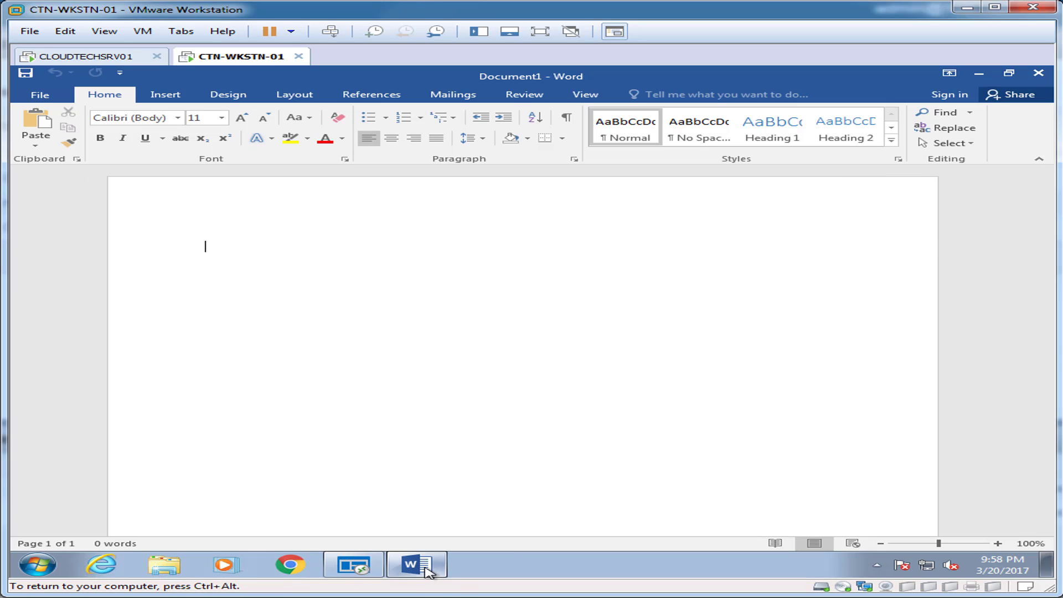
mouse_move(429, 570)
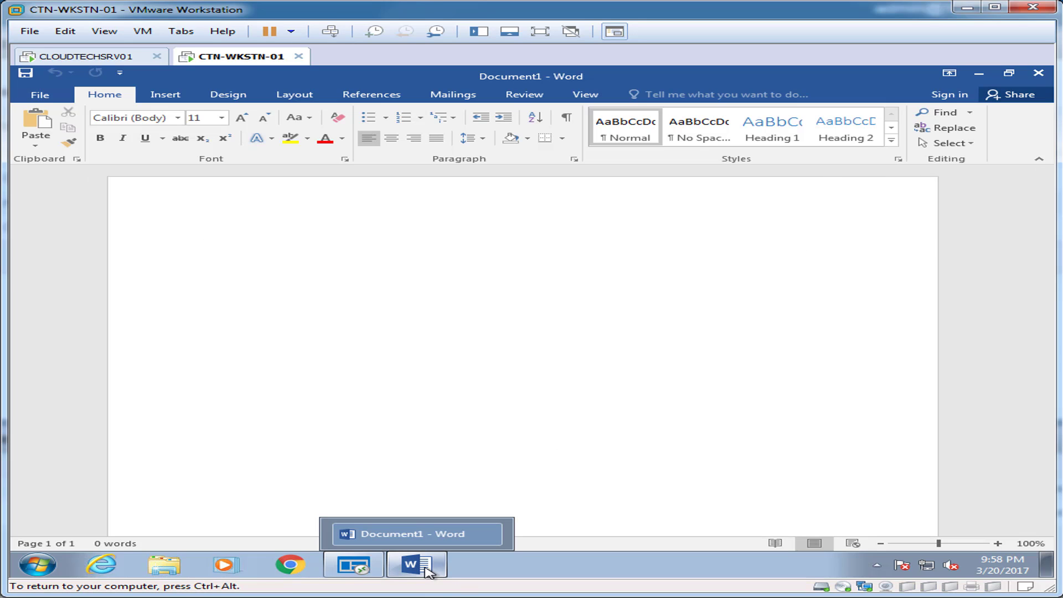
left_click(979, 73)
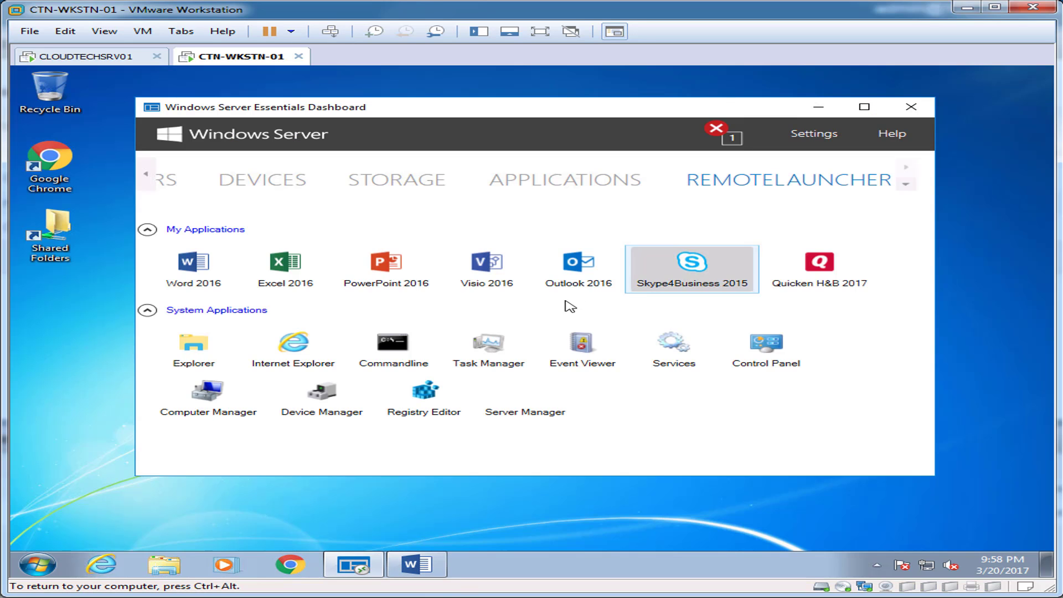
Launch the remote Word 2016 from RemoteLauncher, then close both Word windows.
left_click(197, 267)
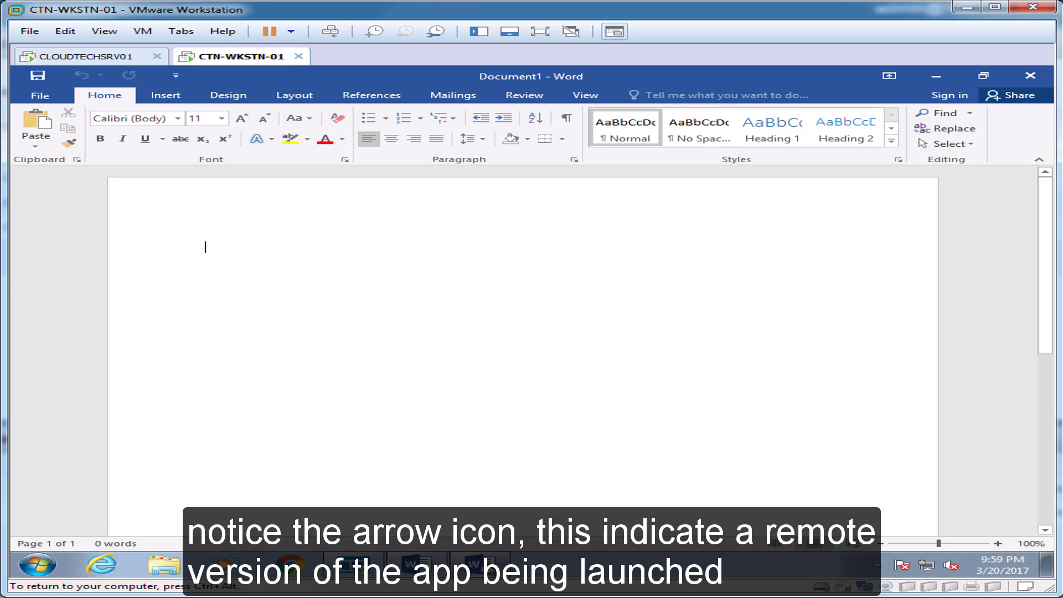
mouse_move(474, 569)
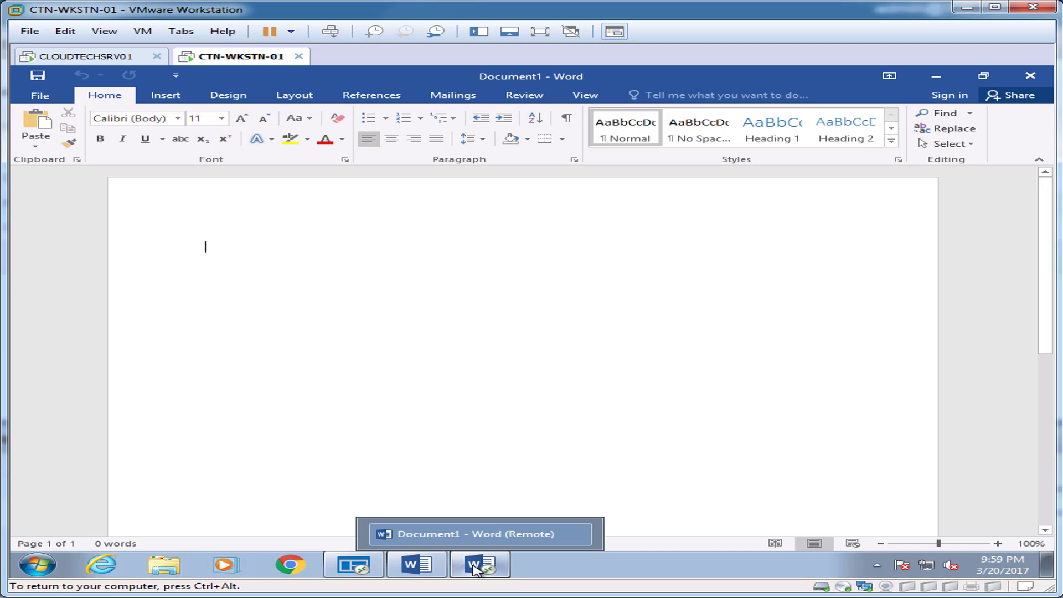
mouse_move(421, 570)
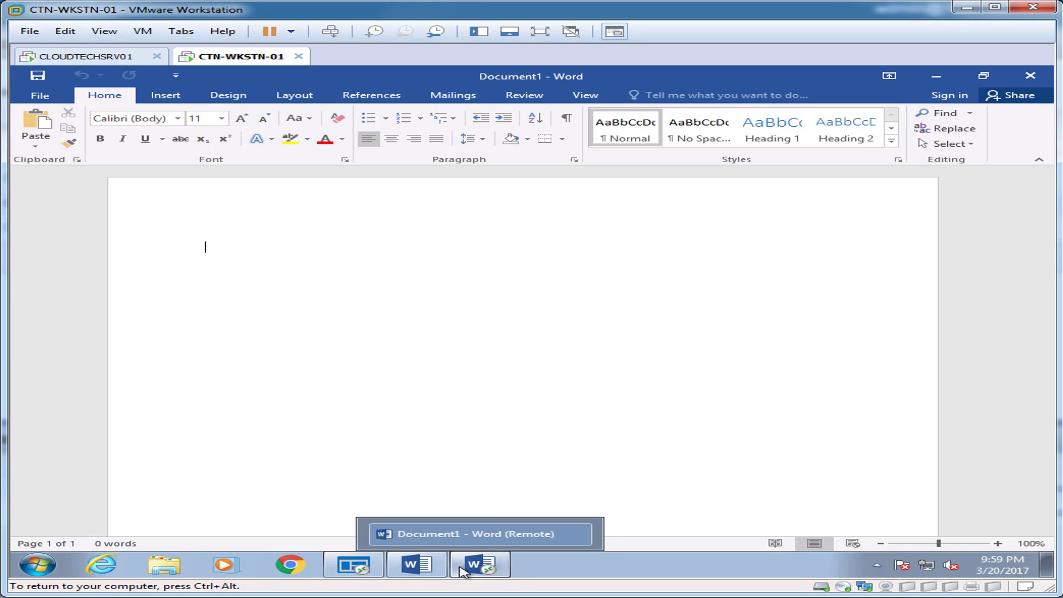
left_click(1029, 82)
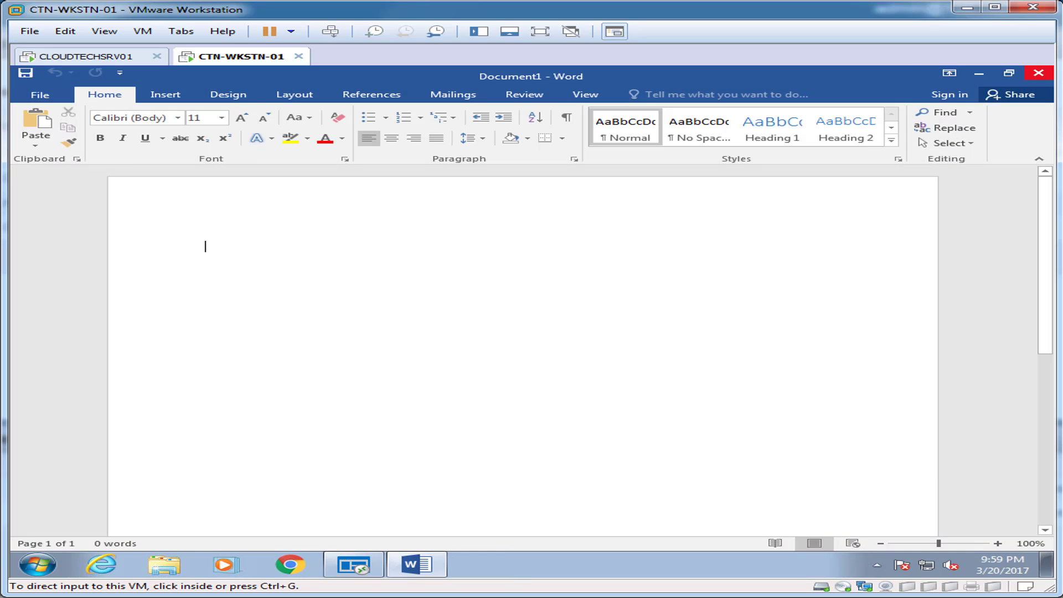
left_click(1038, 73)
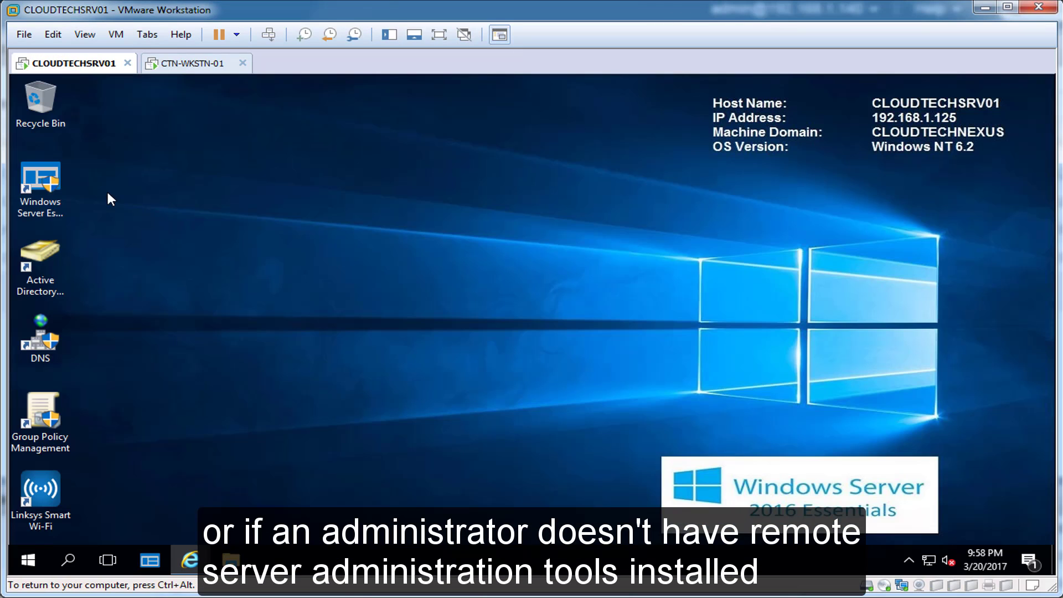
On the CLOUDTECHSRV01 server, launch the Dashboard with elevated rights to the RemoteLauncher list.
left_click(44, 180)
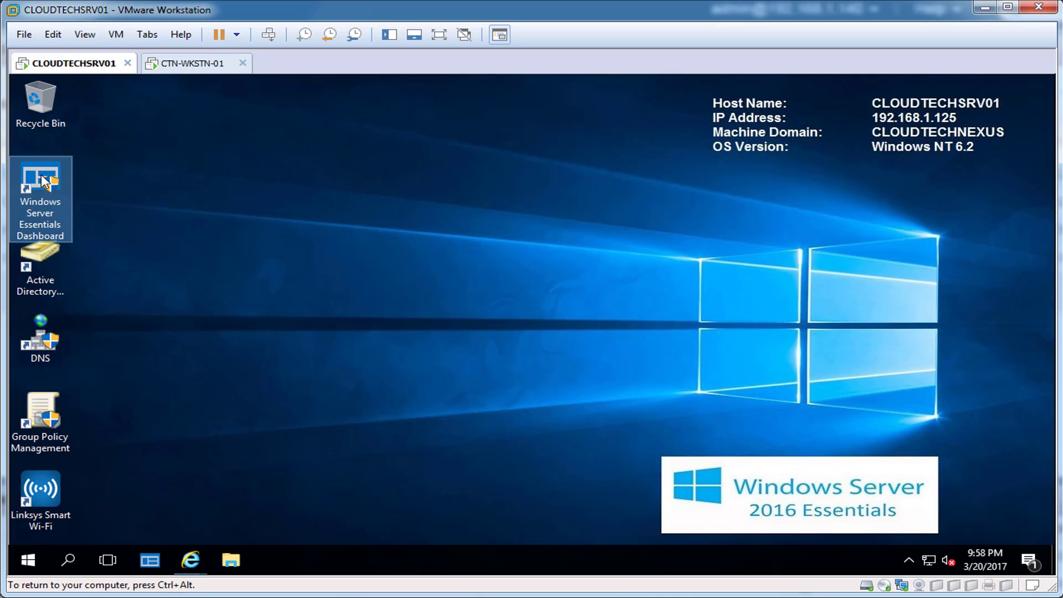
double_click(41, 174)
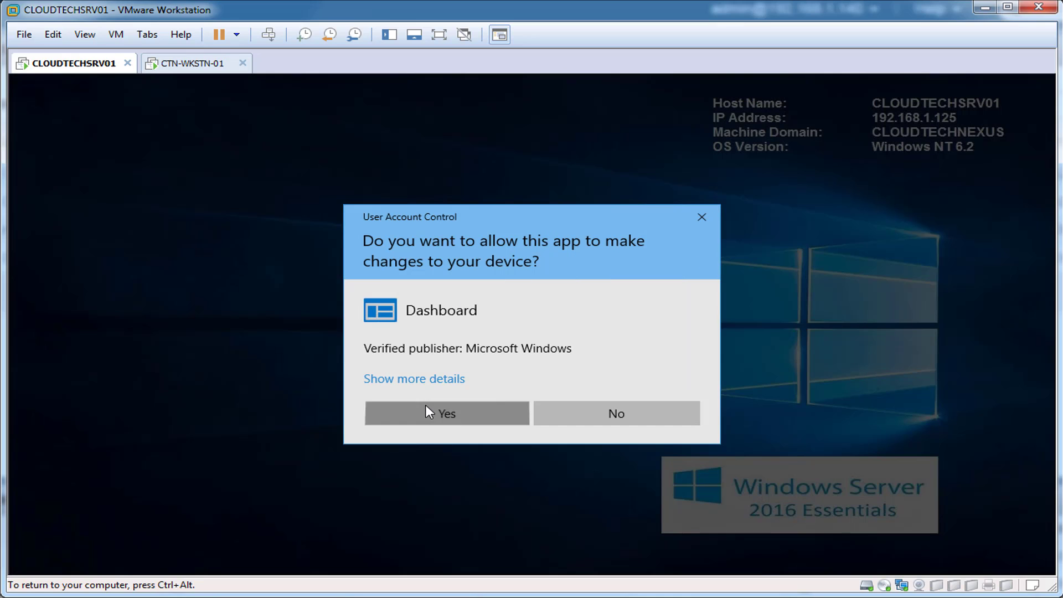
left_click(437, 412)
left_click(811, 184)
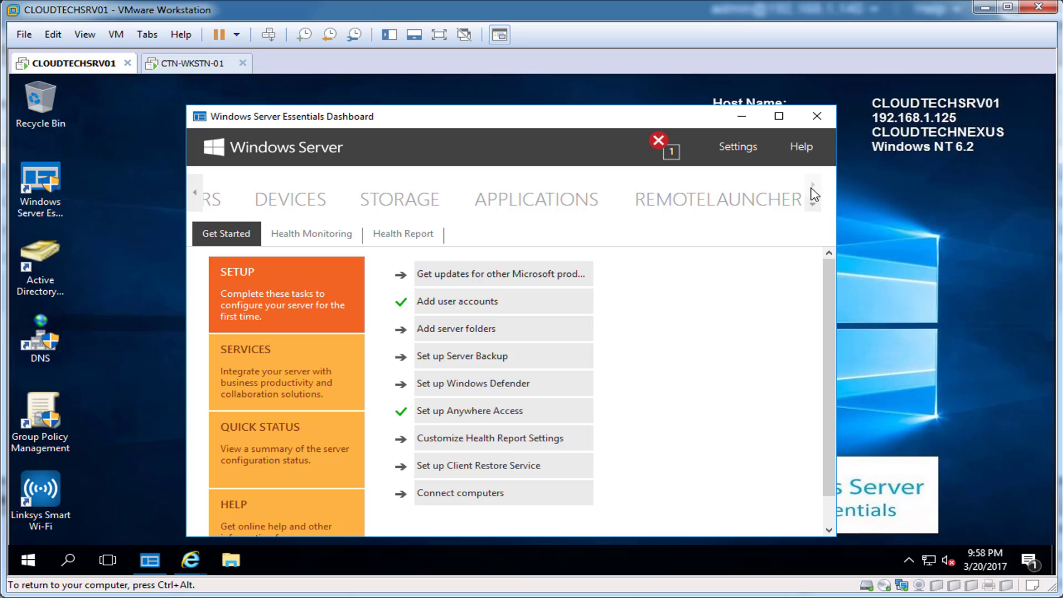
left_click(742, 205)
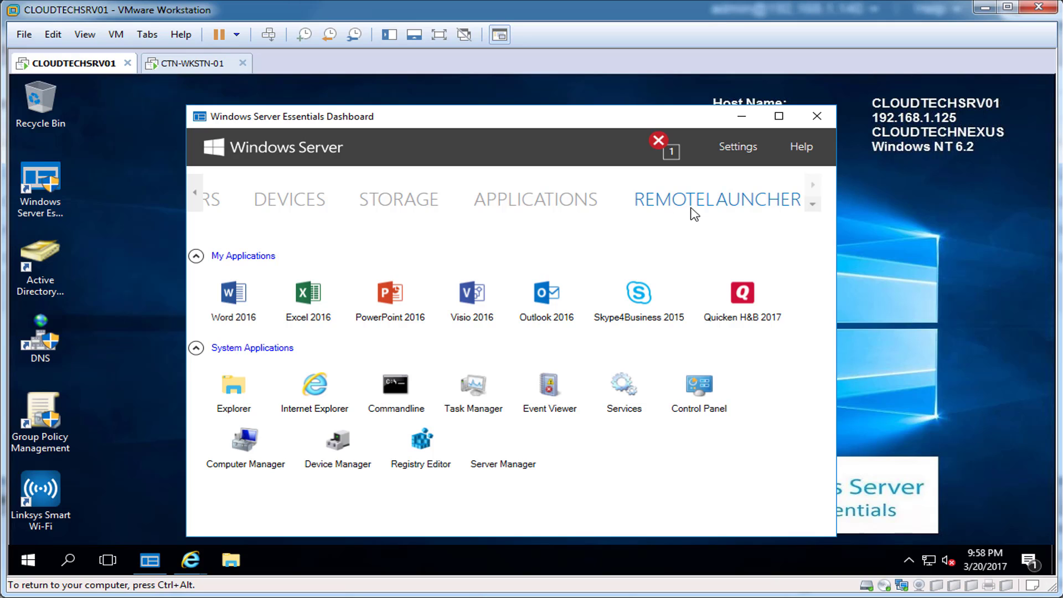
From HOME, open the Set up Anywhere Access configuration settings.
left_click(195, 191)
left_click(242, 204)
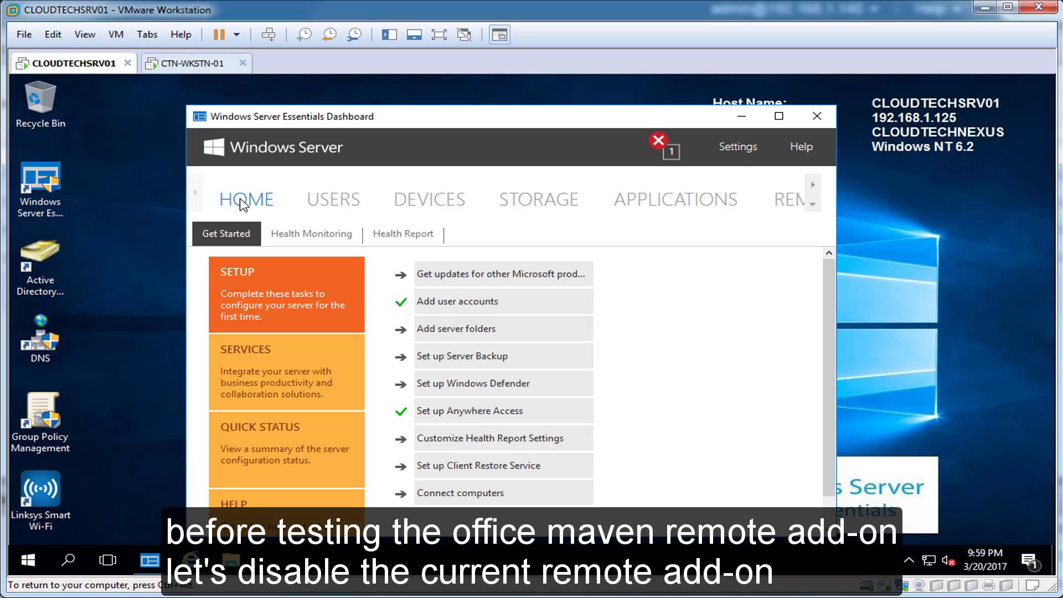
left_click(484, 412)
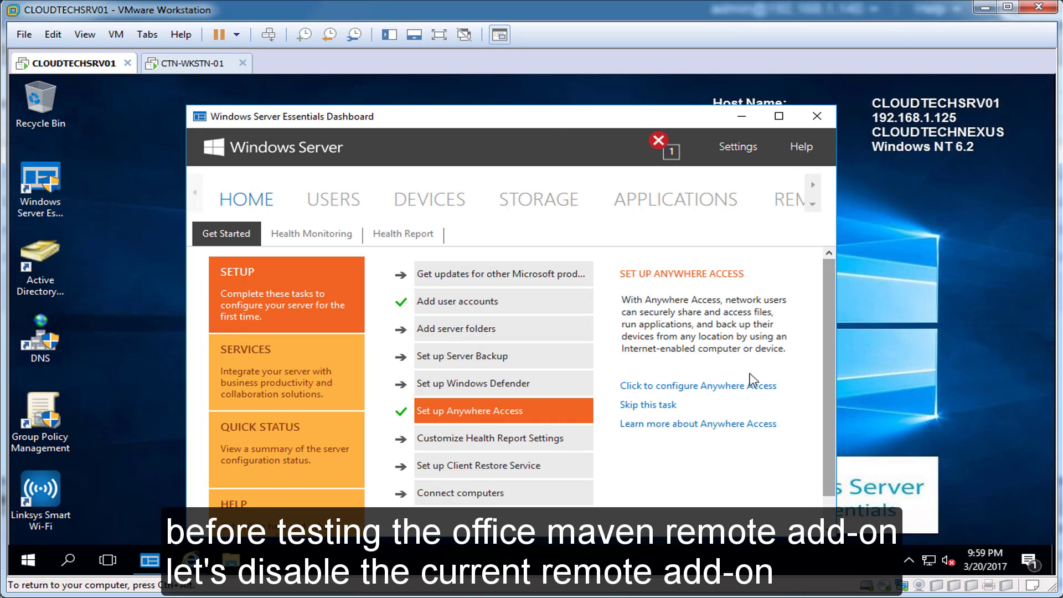
left_click(668, 386)
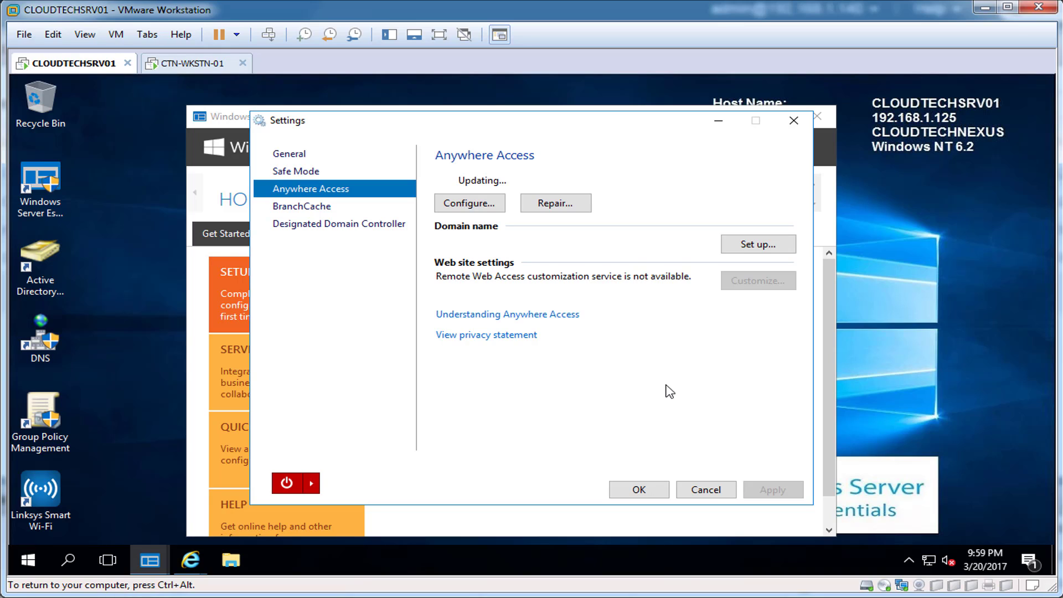
Disable the RemoteLauncher add-in in the Dashboard settings and confirm with OK.
left_click(303, 175)
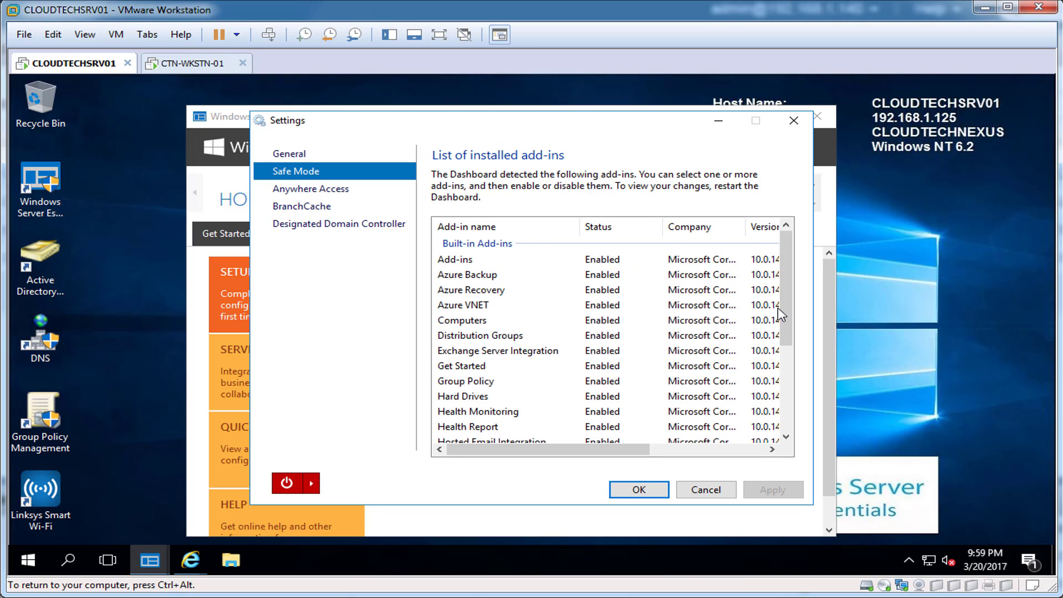
scroll(786, 348, "down", 3)
left_click(504, 416)
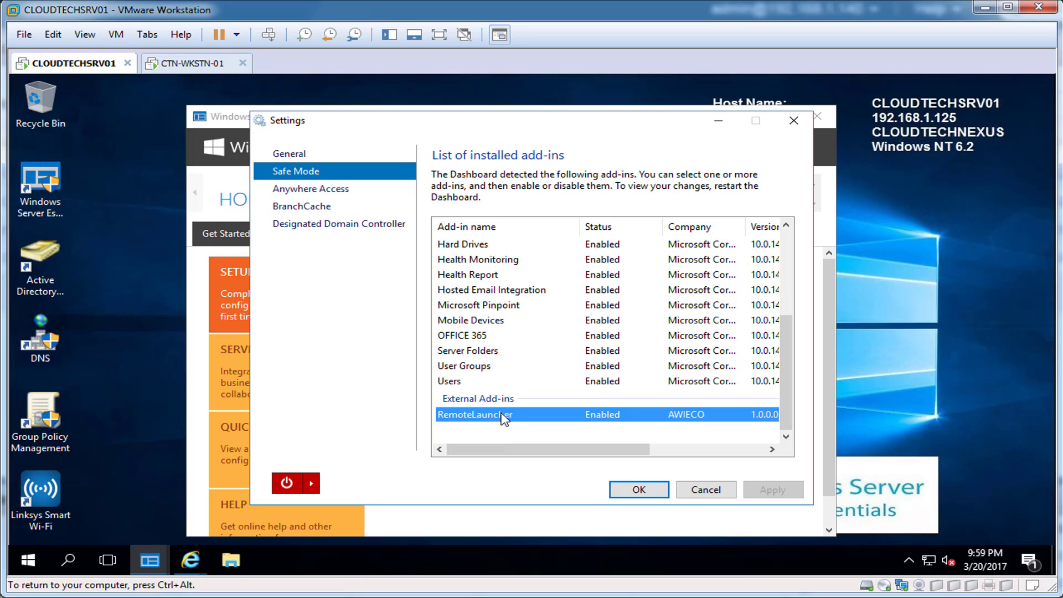
right_click(504, 419)
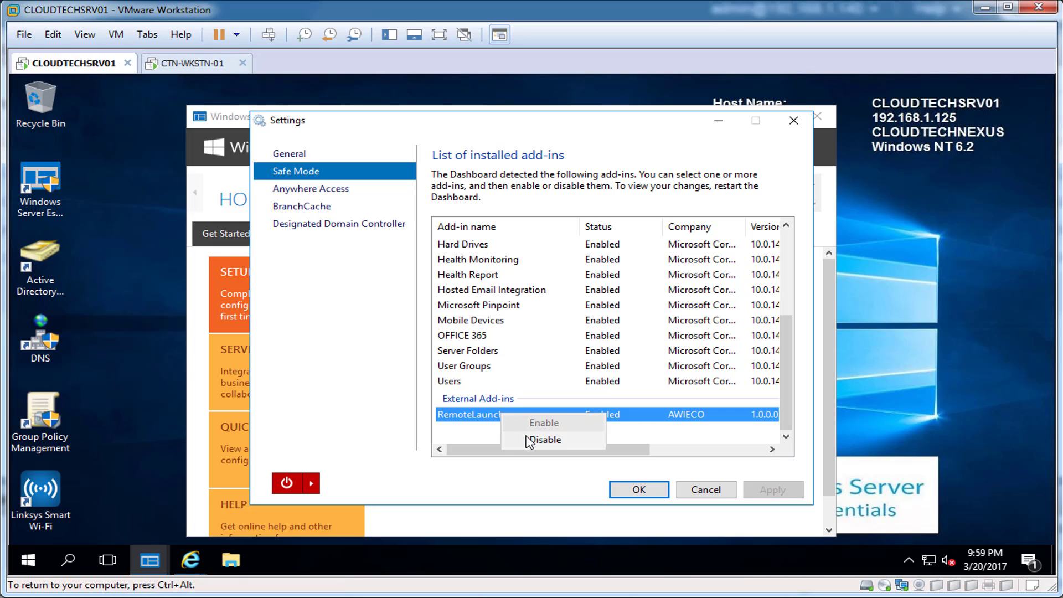
left_click(527, 439)
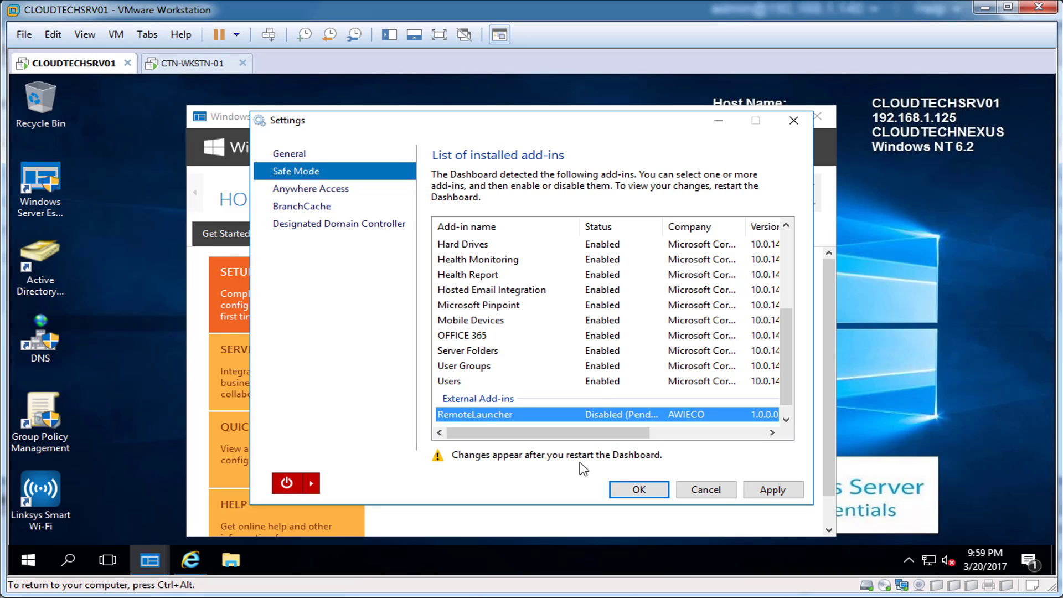
left_click(634, 489)
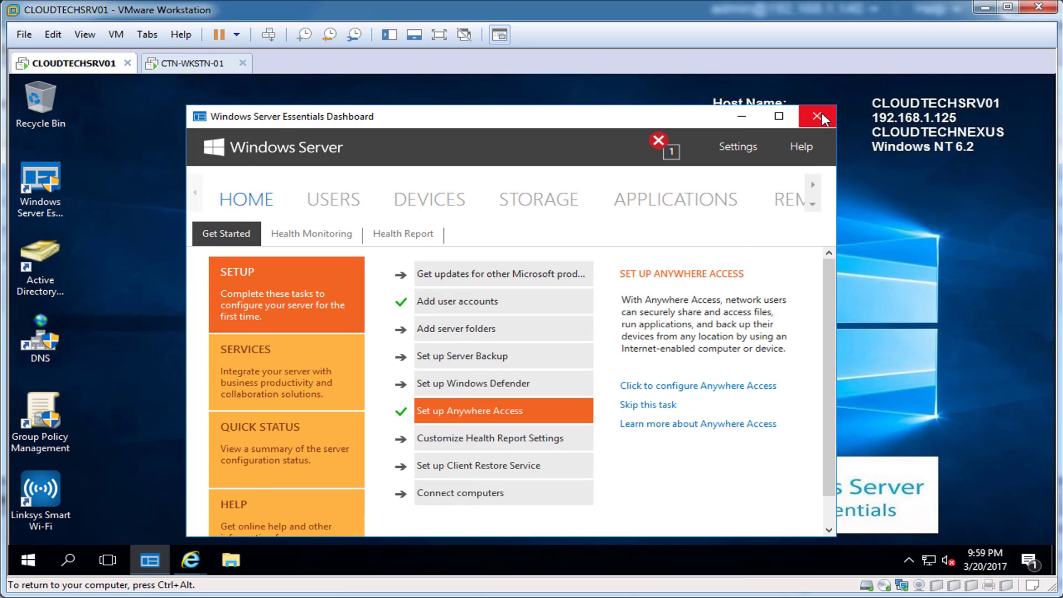
Restart the Dashboard to verify RemoteLauncher is gone, then close it.
left_click(817, 116)
double_click(41, 180)
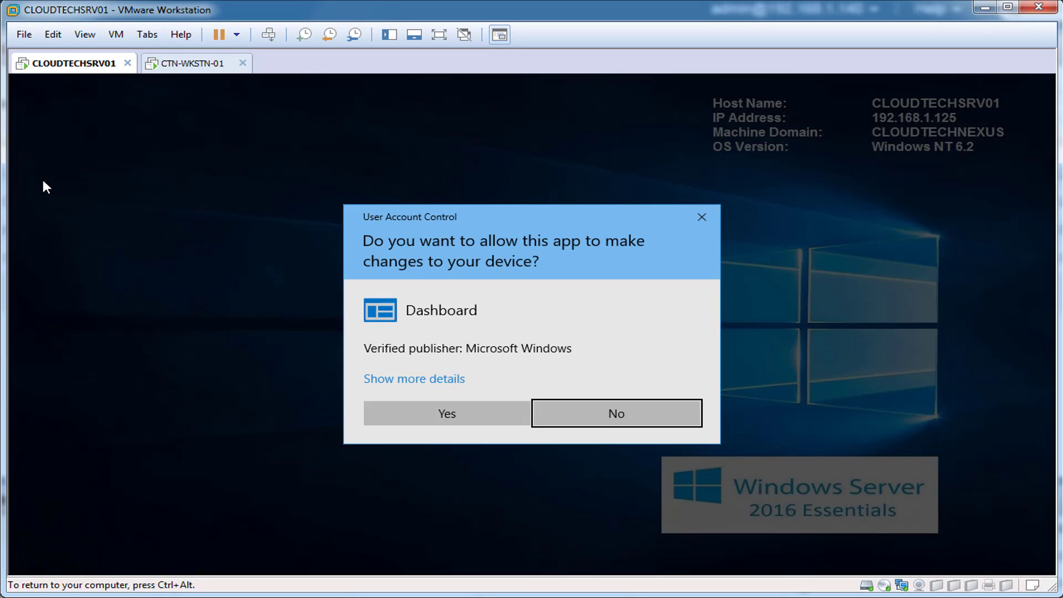
left_click(493, 418)
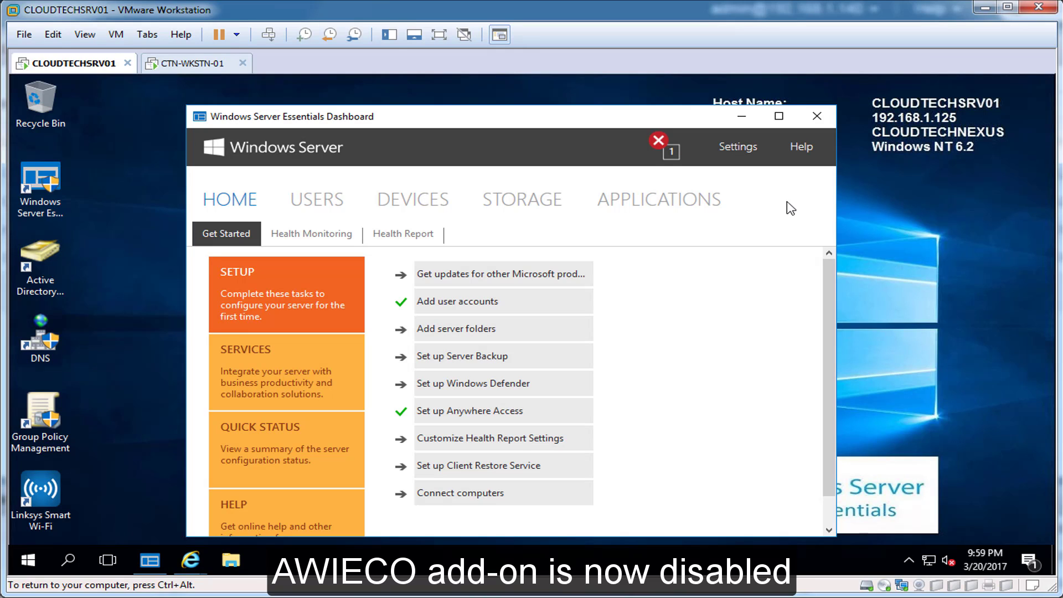
left_click(817, 115)
Download WSERemoteApp2016.zip from the WSE RemoteApp 2016 page and open it.
mouse_move(202, 556)
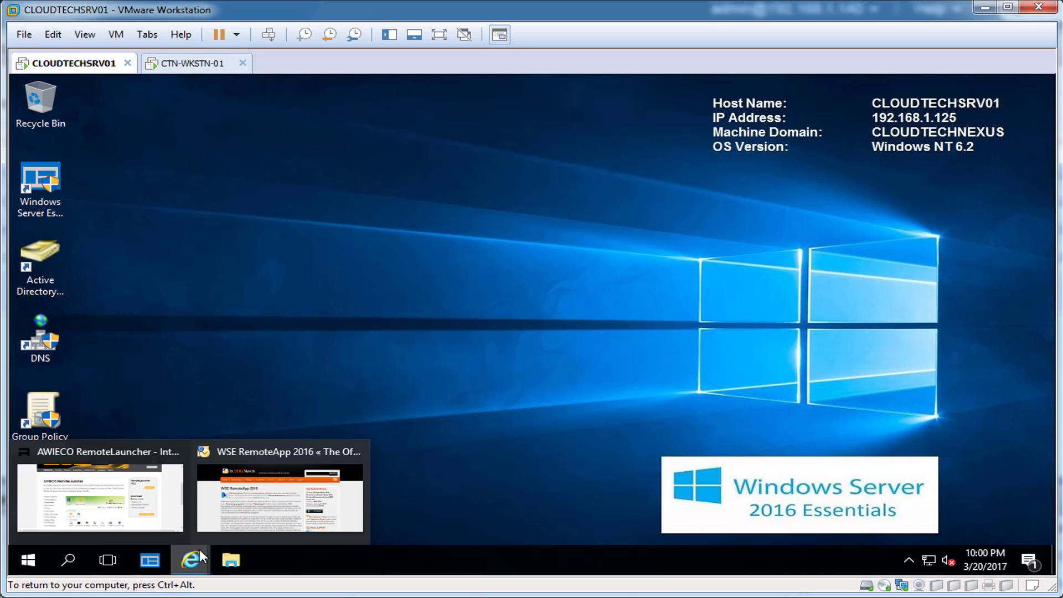
left_click(281, 493)
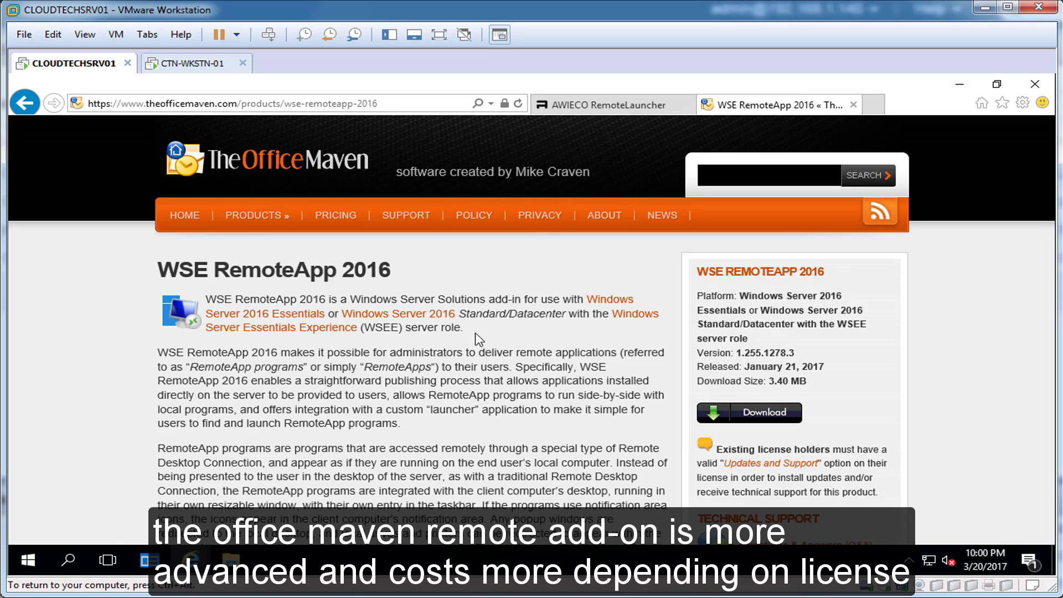
left_click(780, 419)
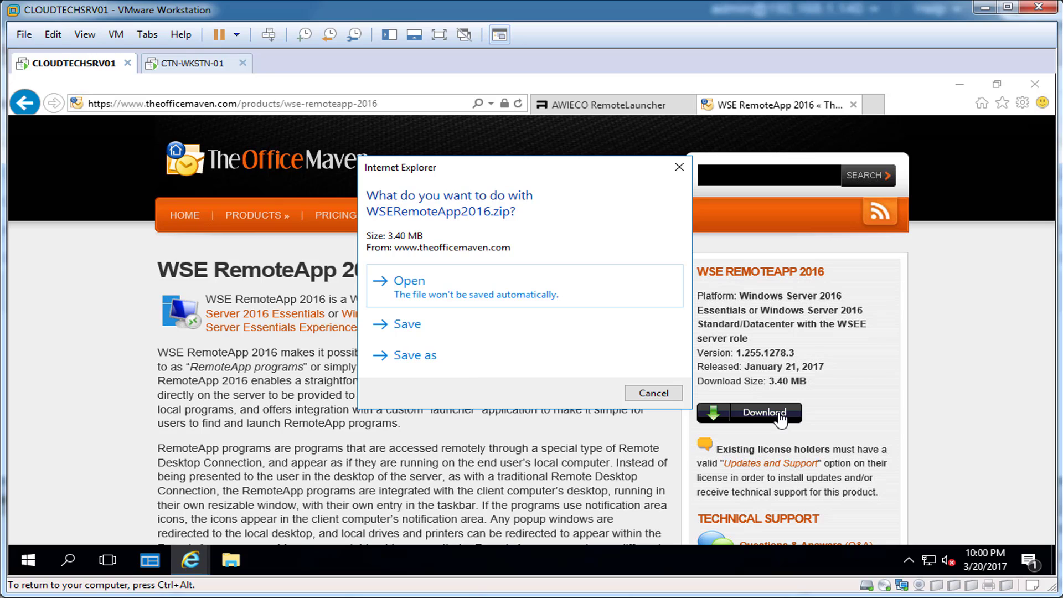
left_click(404, 328)
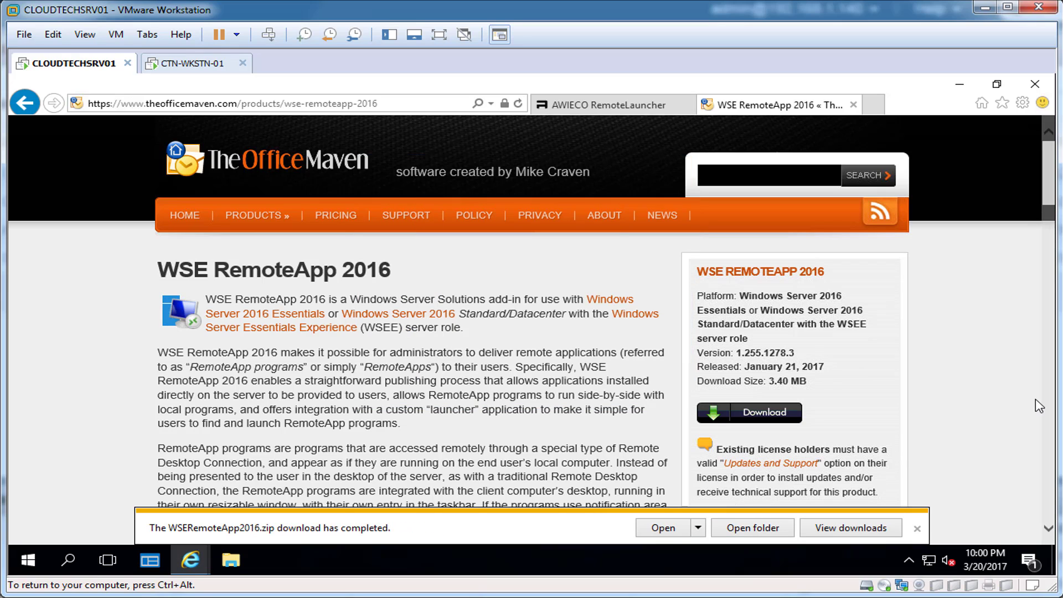
left_click(658, 528)
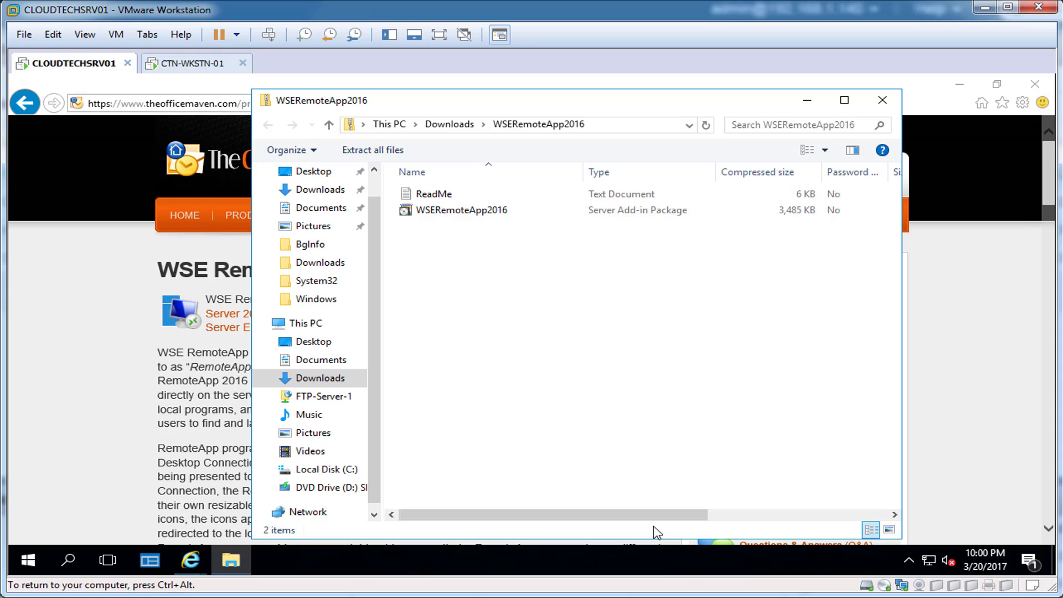
Run the WSERemoteApp2016 package, accept the license, and install the add-in on the server only.
double_click(434, 211)
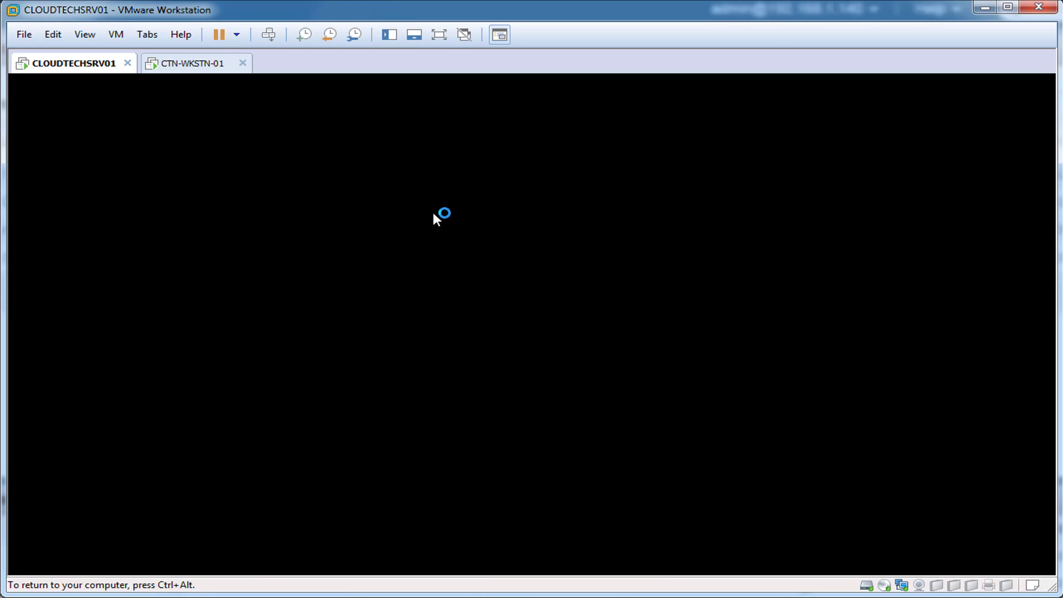
left_click(439, 410)
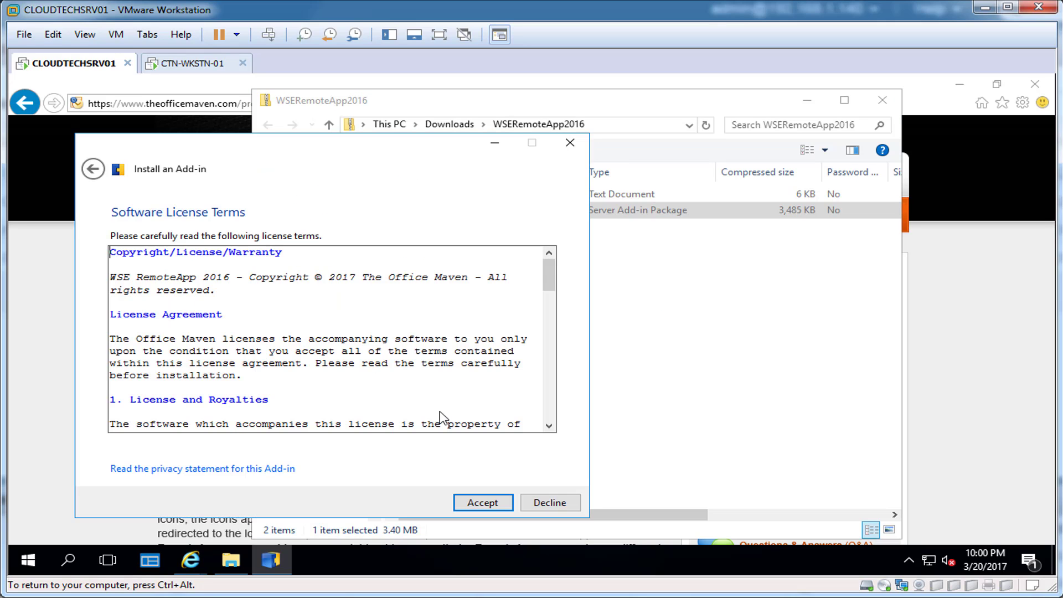
left_click(487, 502)
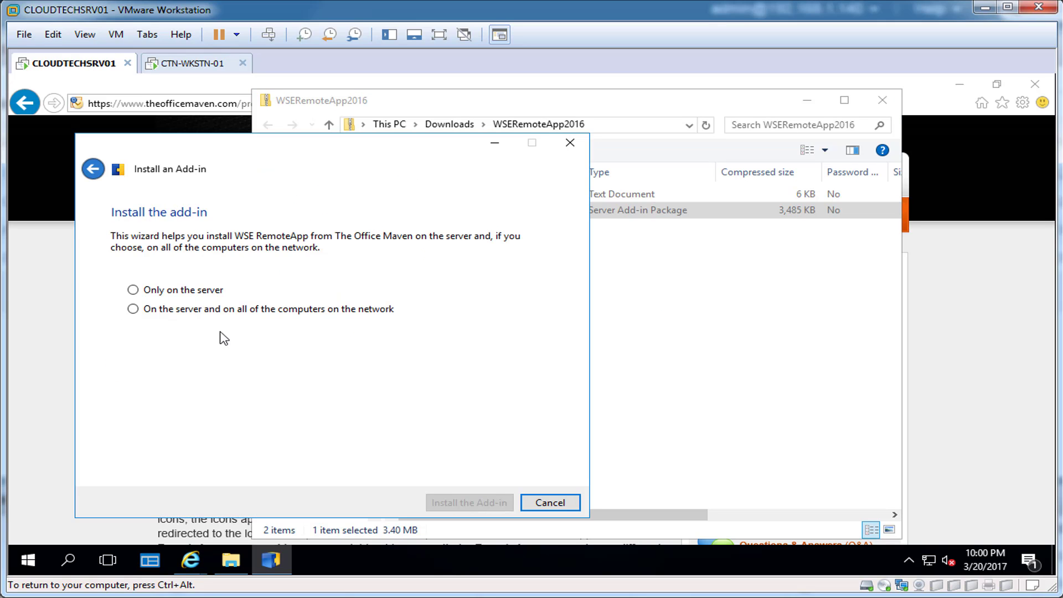
left_click(133, 289)
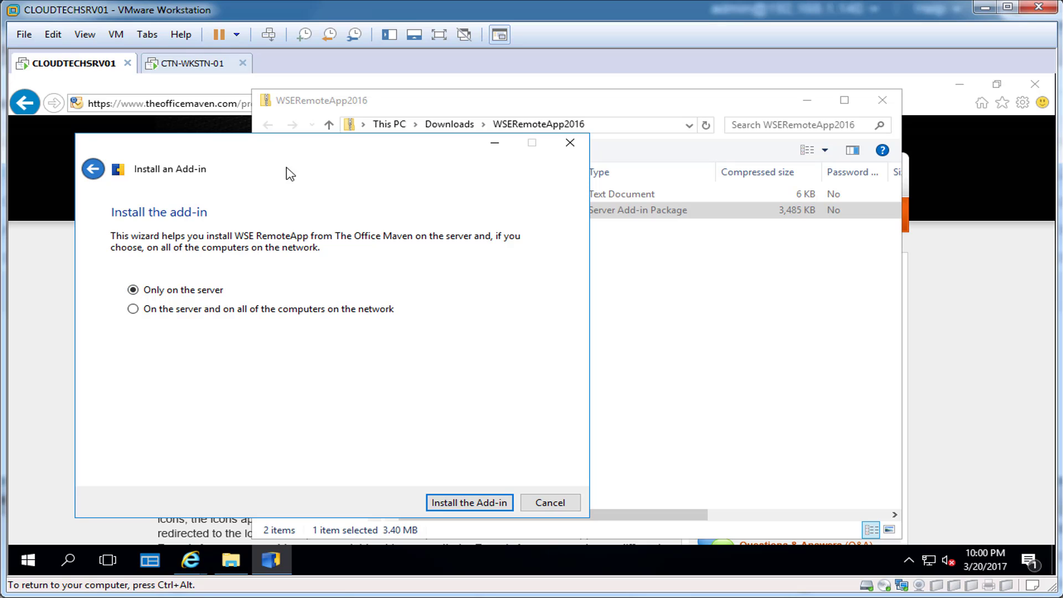
left_click_drag(297, 154, 524, 159)
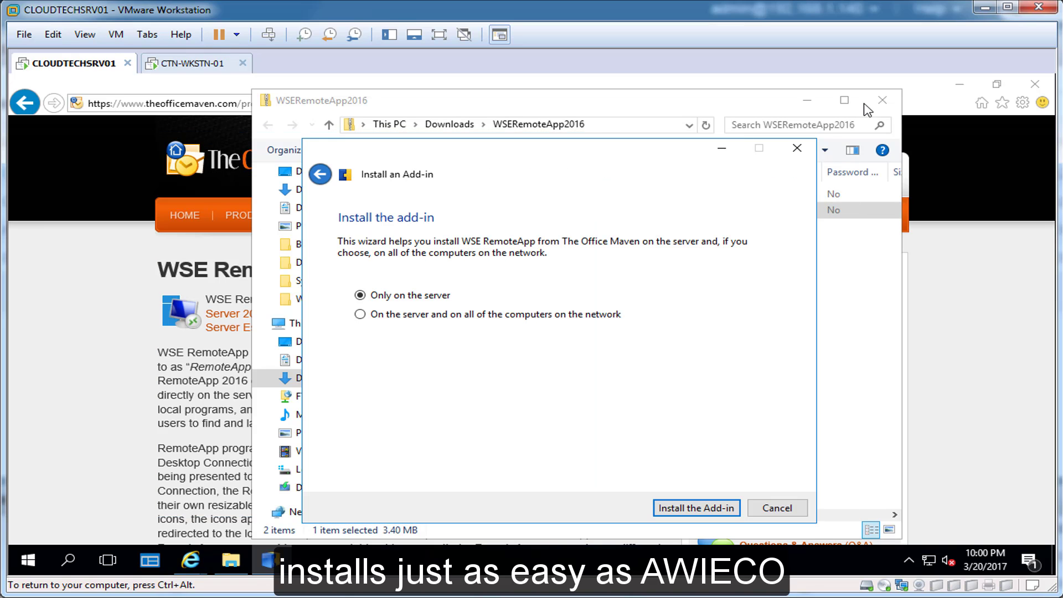
left_click(883, 99)
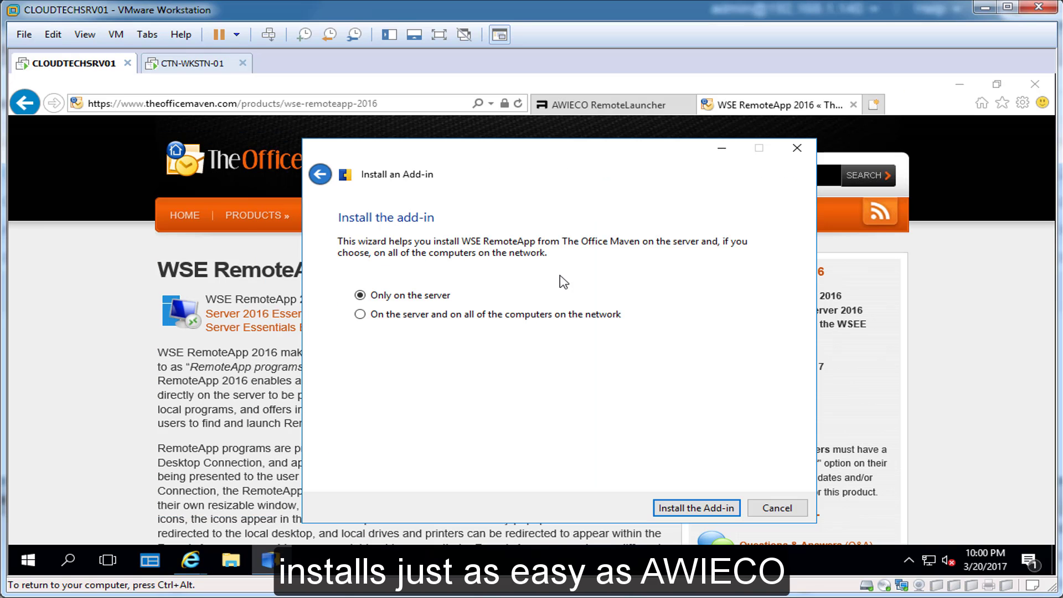
left_click(692, 508)
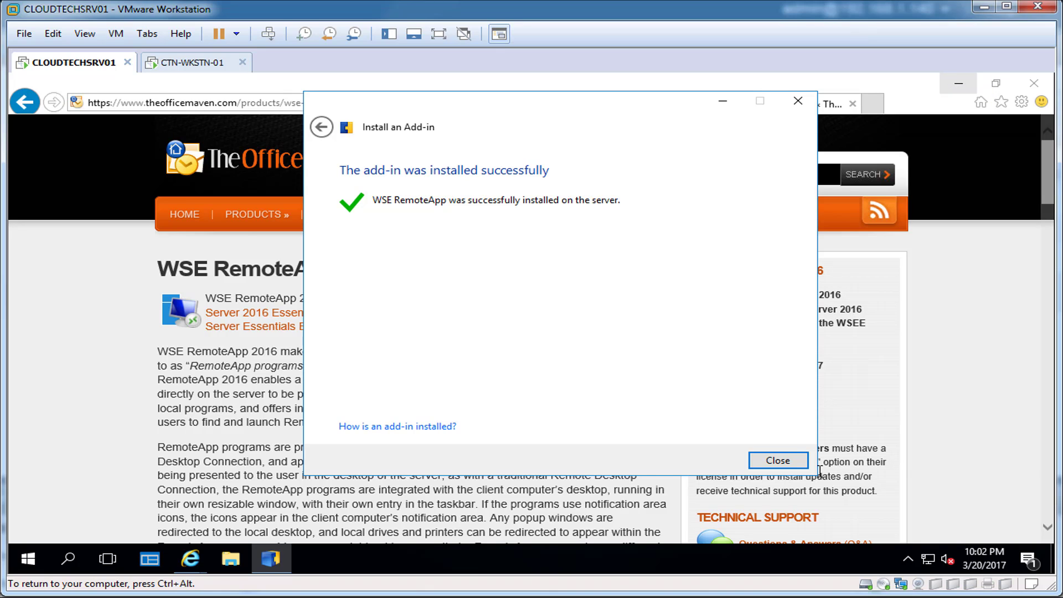
left_click(777, 459)
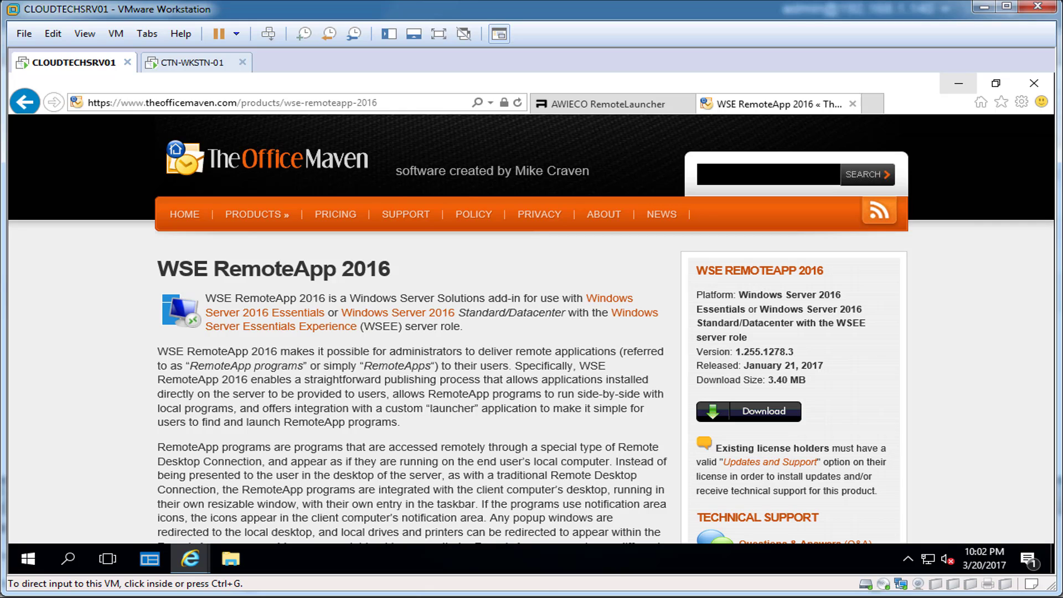
Launch the Windows Server Essentials Dashboard on the server with elevated rights.
left_click(958, 84)
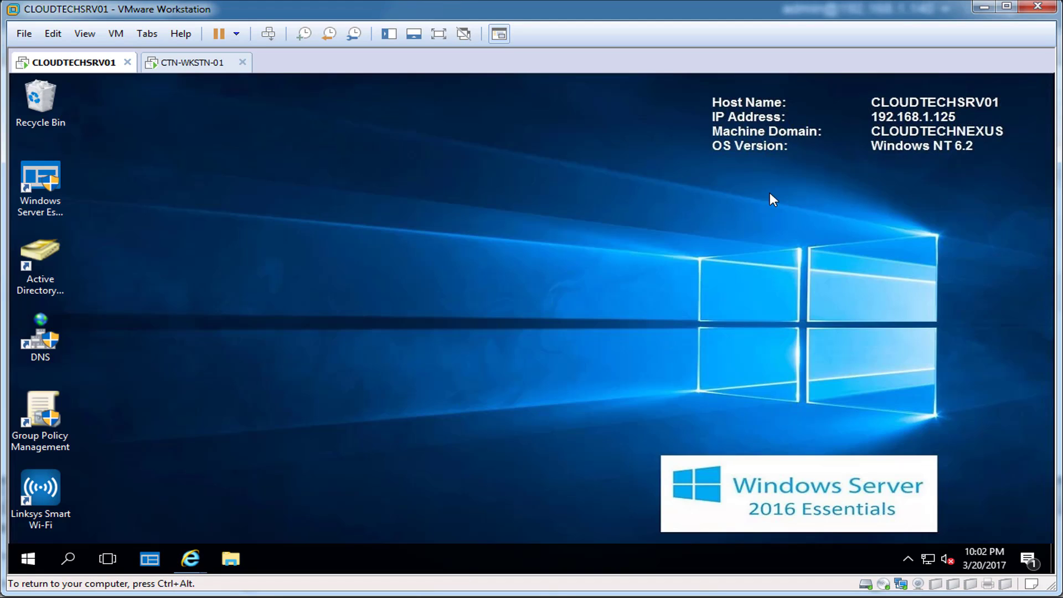
double_click(31, 188)
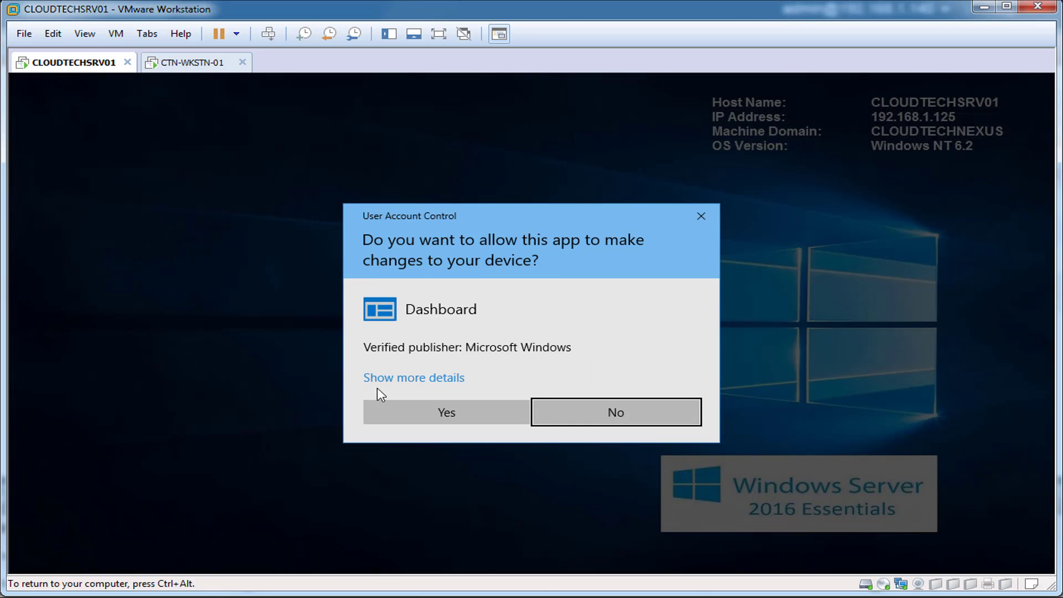
left_click(394, 403)
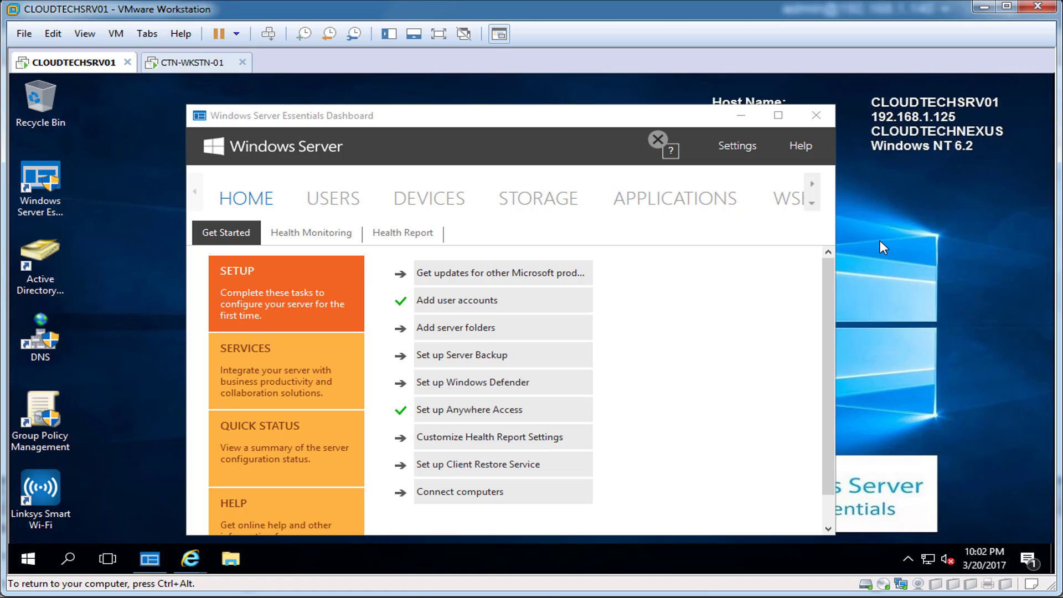
Open the WSE REMOTEAPP section and install its add-in on all network computers.
left_click(812, 185)
left_click(812, 187)
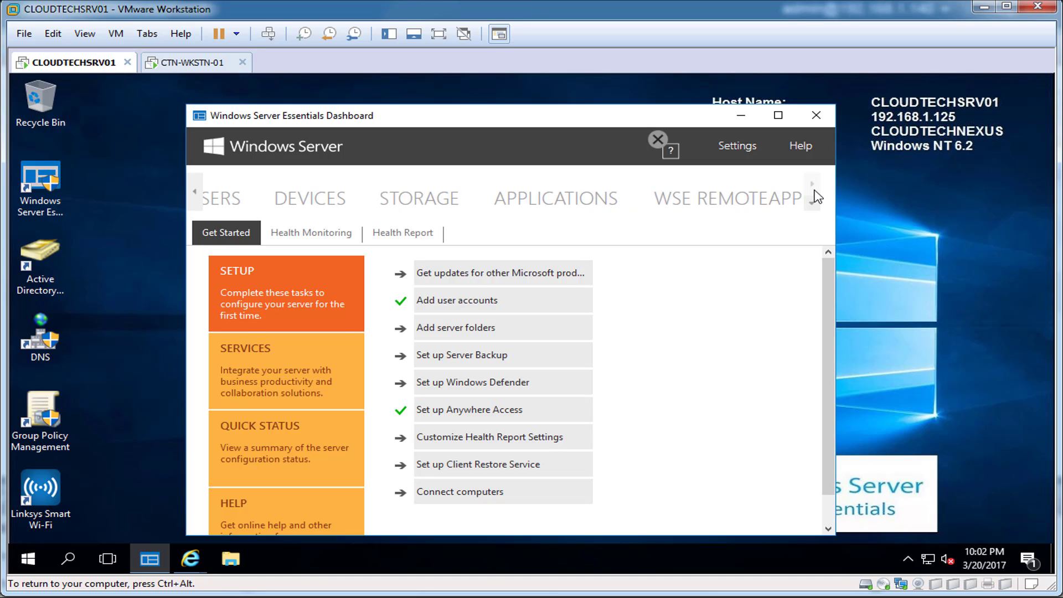
left_click(714, 199)
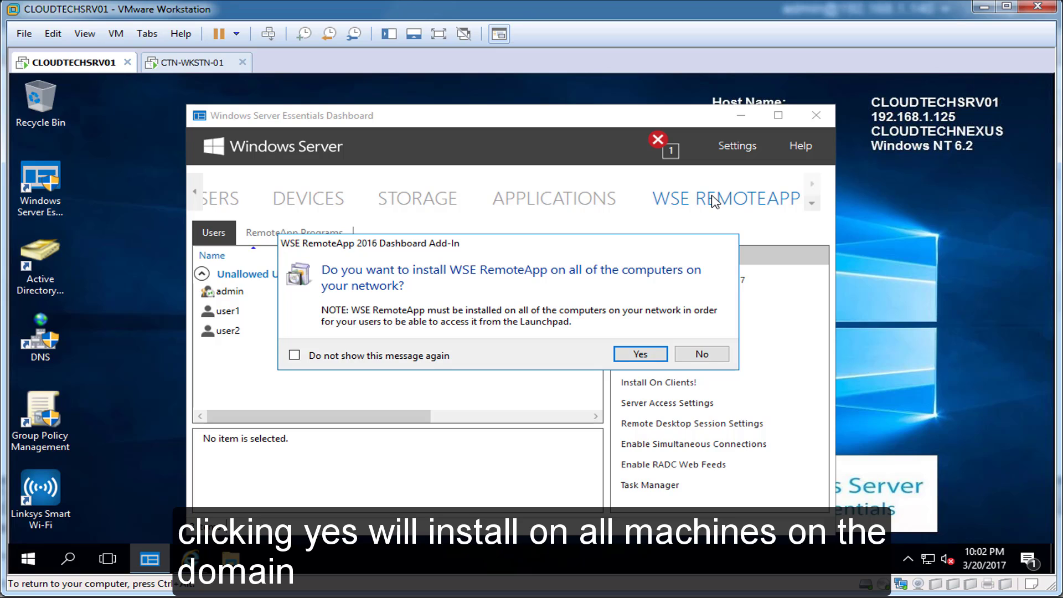
left_click(647, 357)
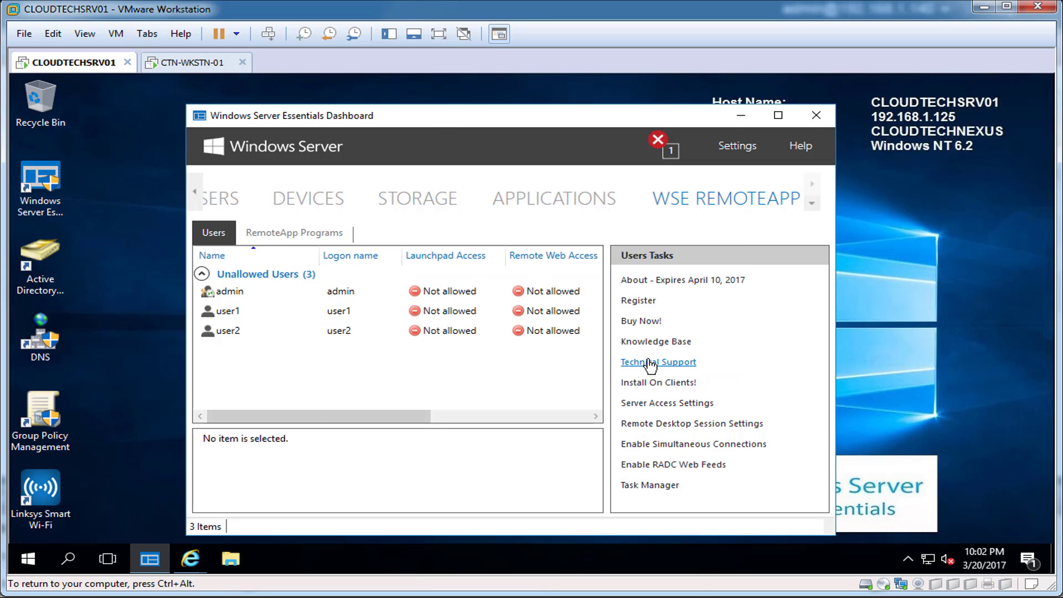
left_click_drag(300, 129, 556, 166)
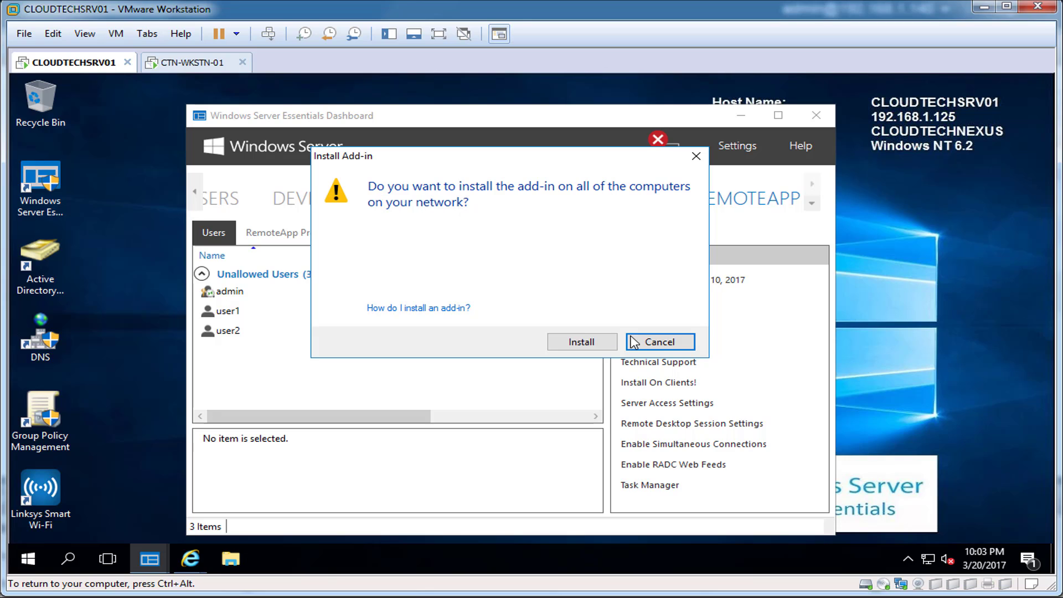
left_click(581, 342)
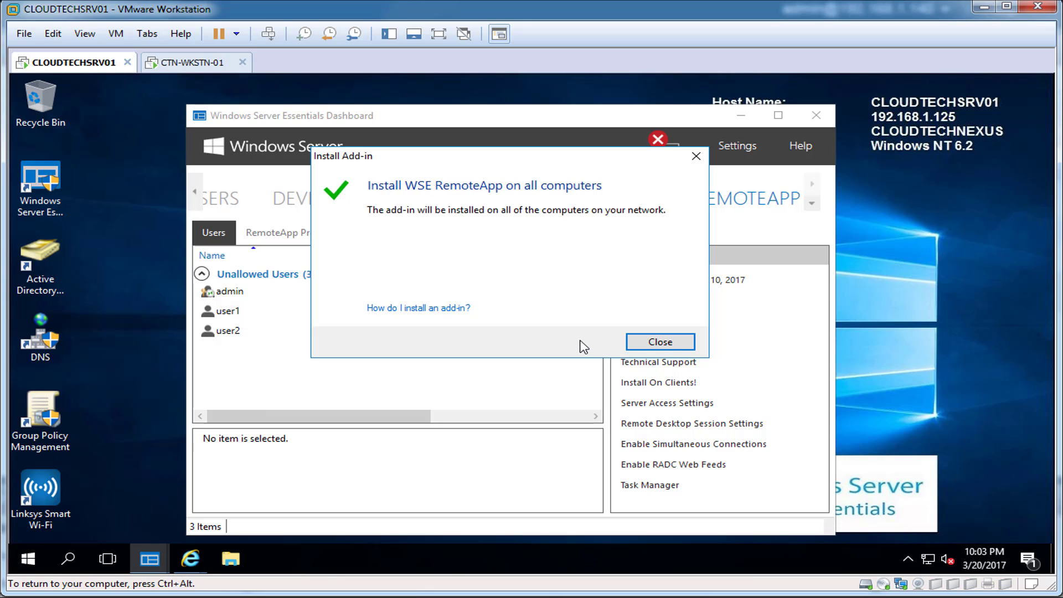
left_click(661, 344)
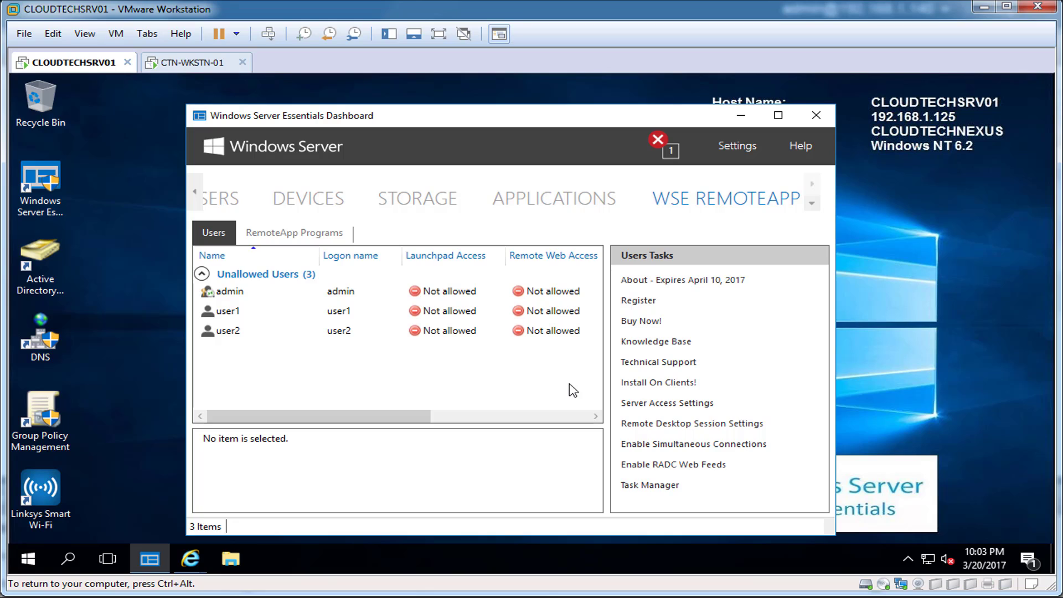
key("ctrl+alt")
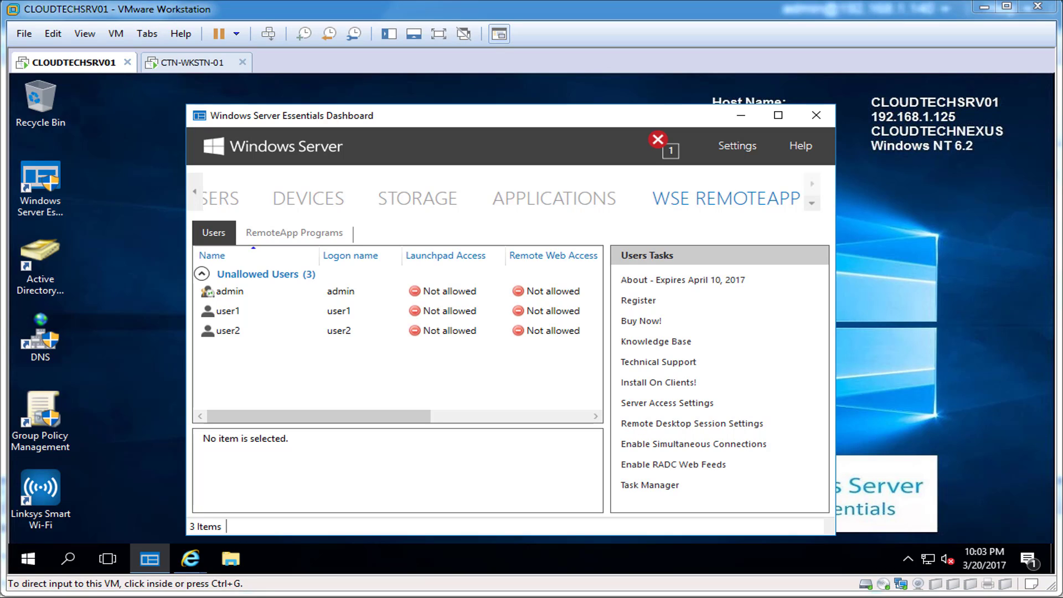
Allow the admin user access to WSE RemoteApp.
left_click(231, 295)
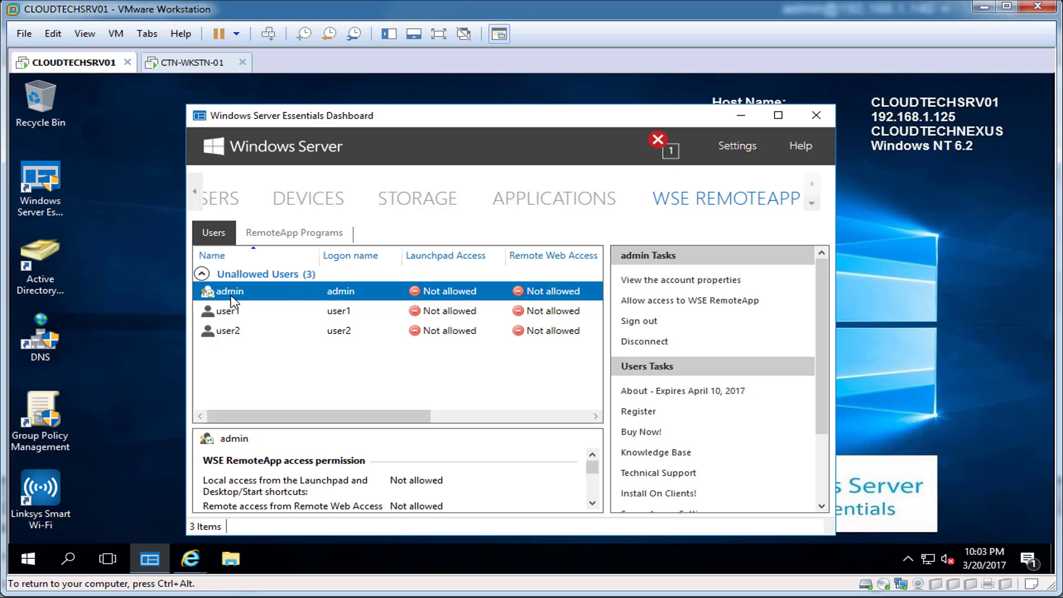
left_click(645, 302)
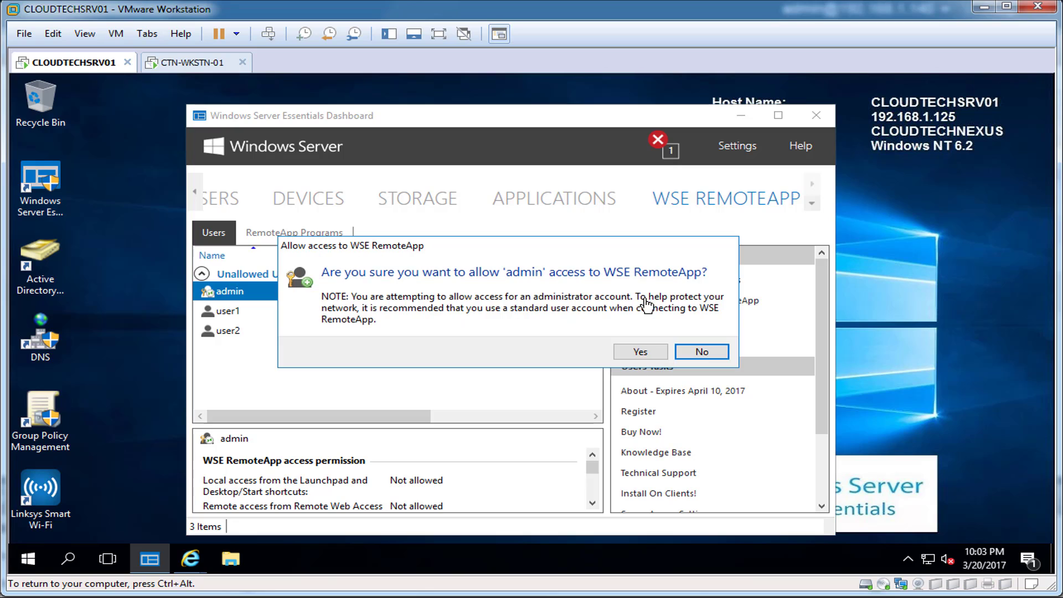
left_click(639, 353)
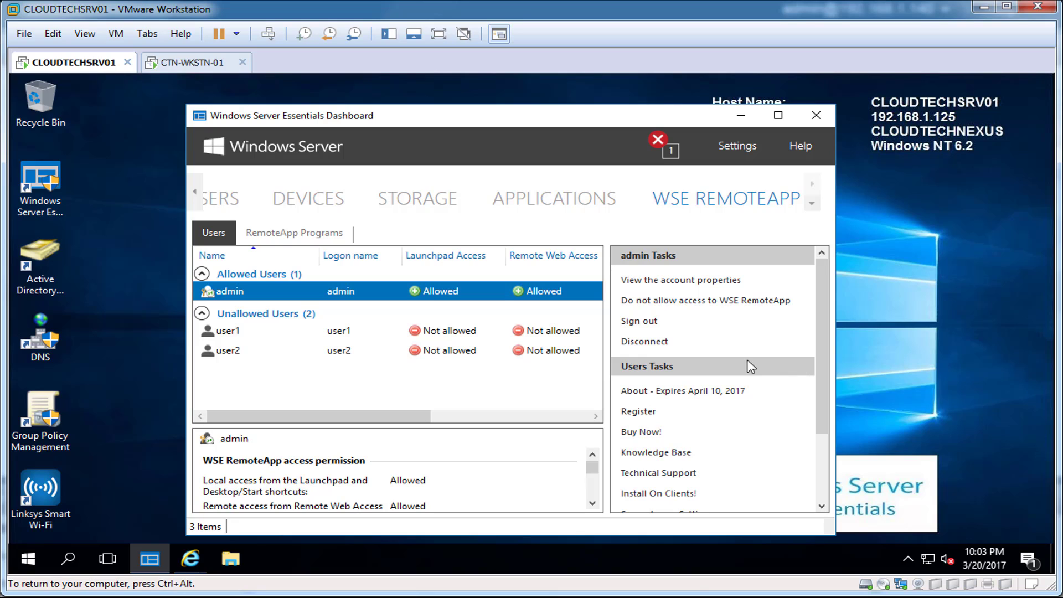
Start publishing the server desktop from RemoteApp Programs, with admin selected.
left_click(294, 232)
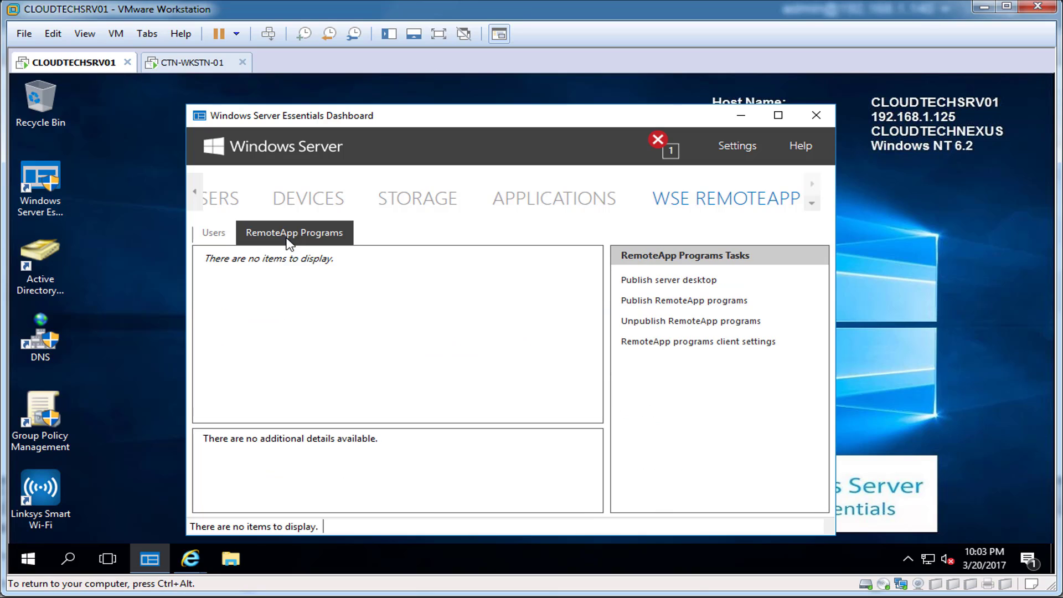
left_click(642, 281)
left_click(627, 359)
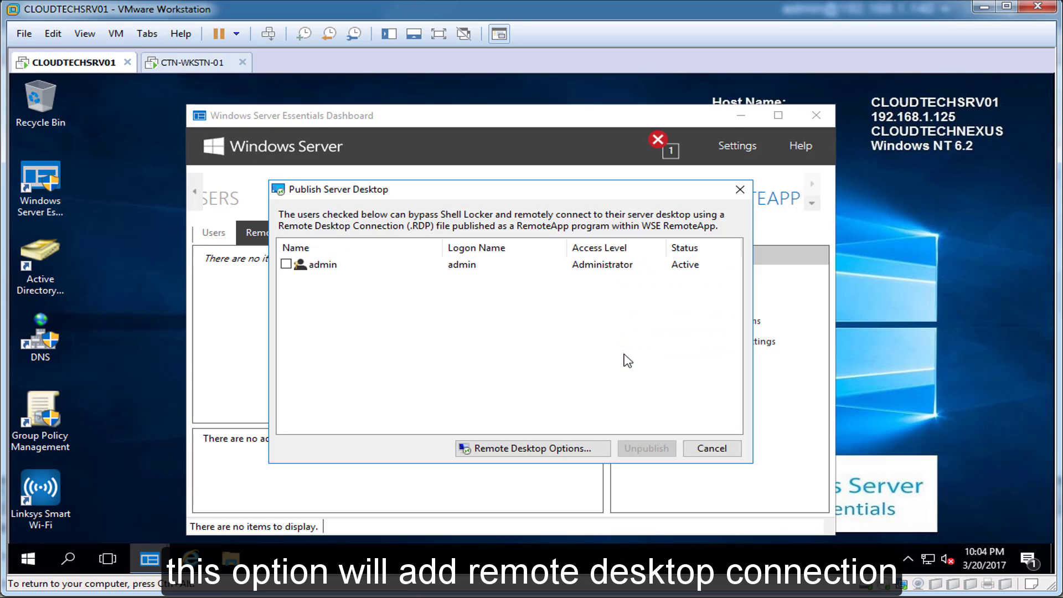
left_click(286, 264)
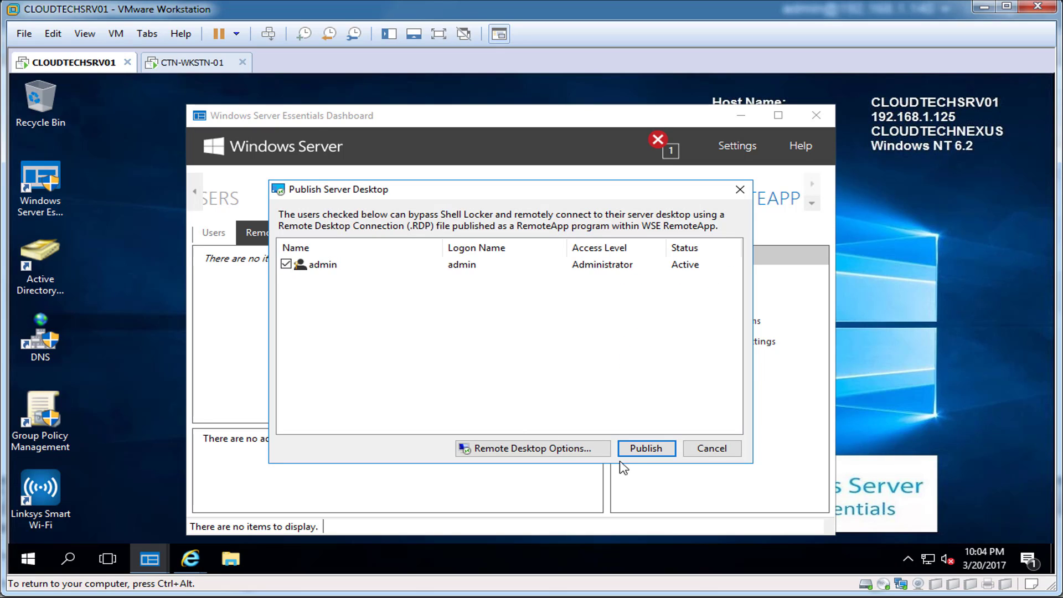
Publish the server desktop for admin plus 12 RemoteApp programs, with no group.
left_click(646, 448)
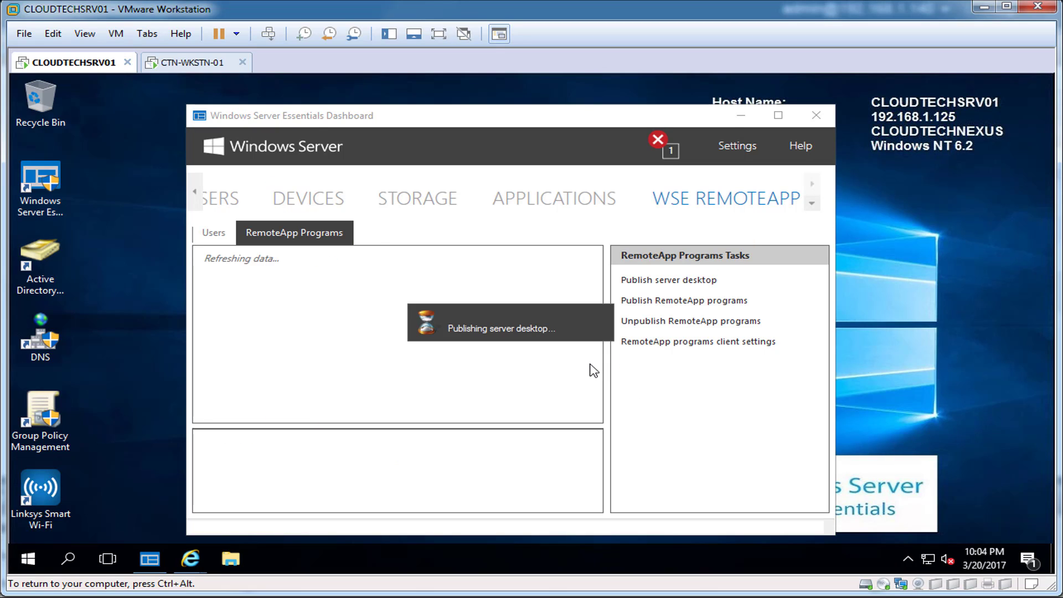
left_click(671, 301)
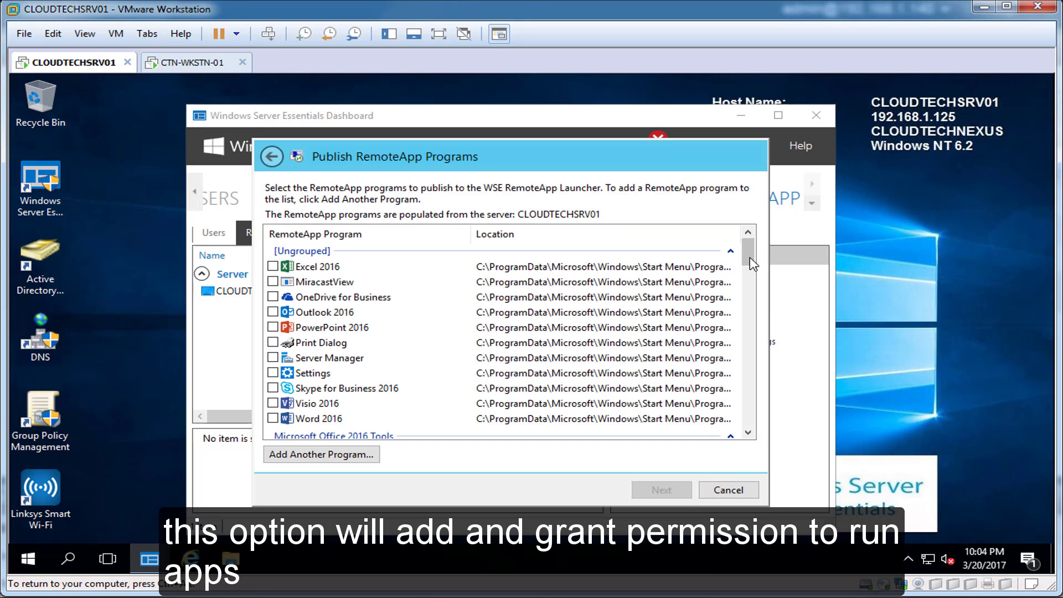
mouse_move(752, 264)
left_mouse_down()
mouse_move(730, 432)
mouse_move(737, 317)
mouse_move(753, 246)
left_mouse_up()
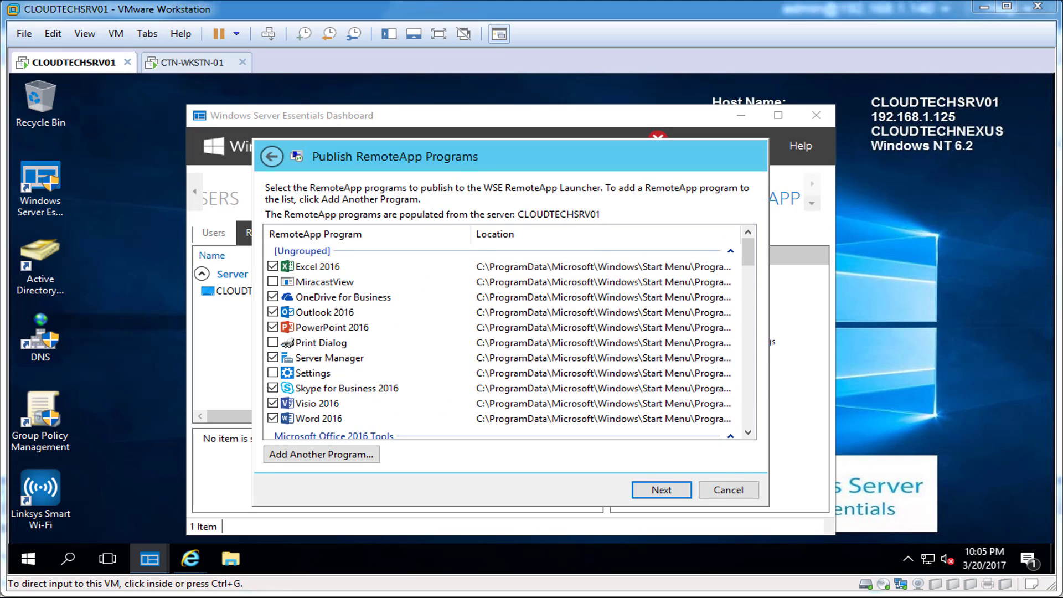
left_click(662, 490)
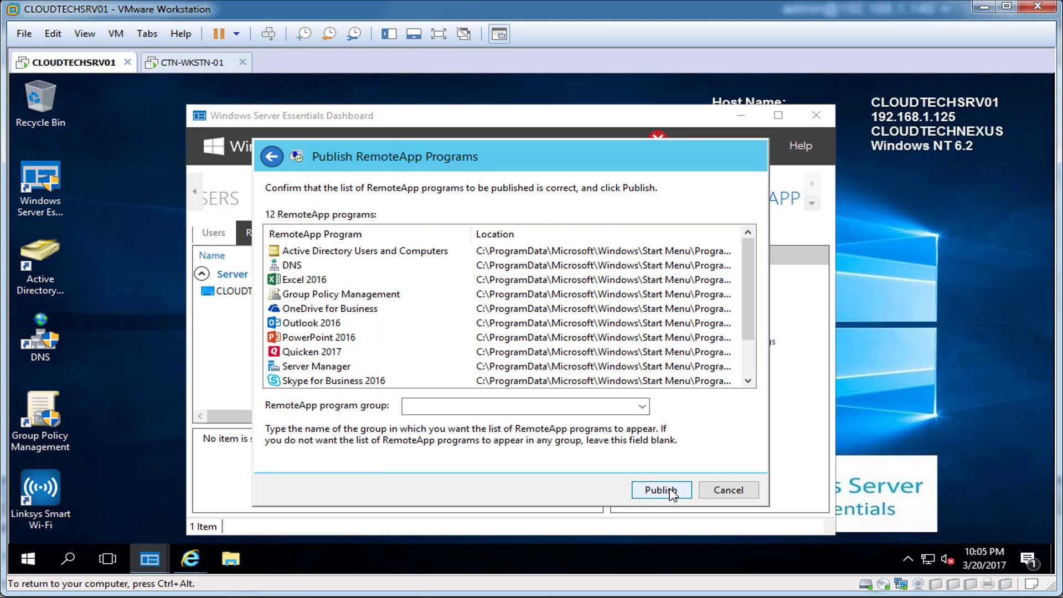
left_click(642, 406)
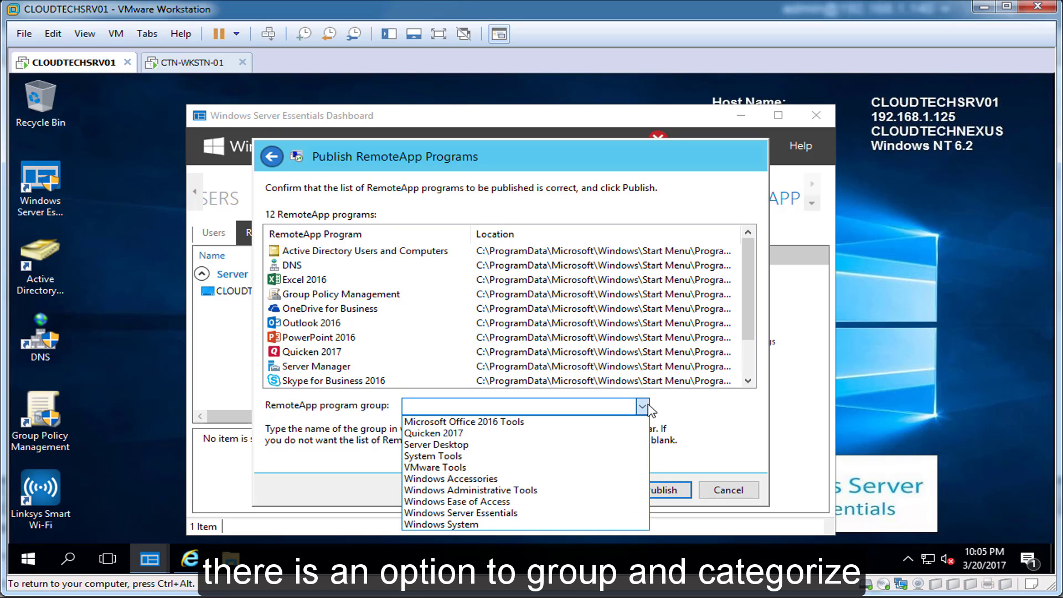
left_click(648, 409)
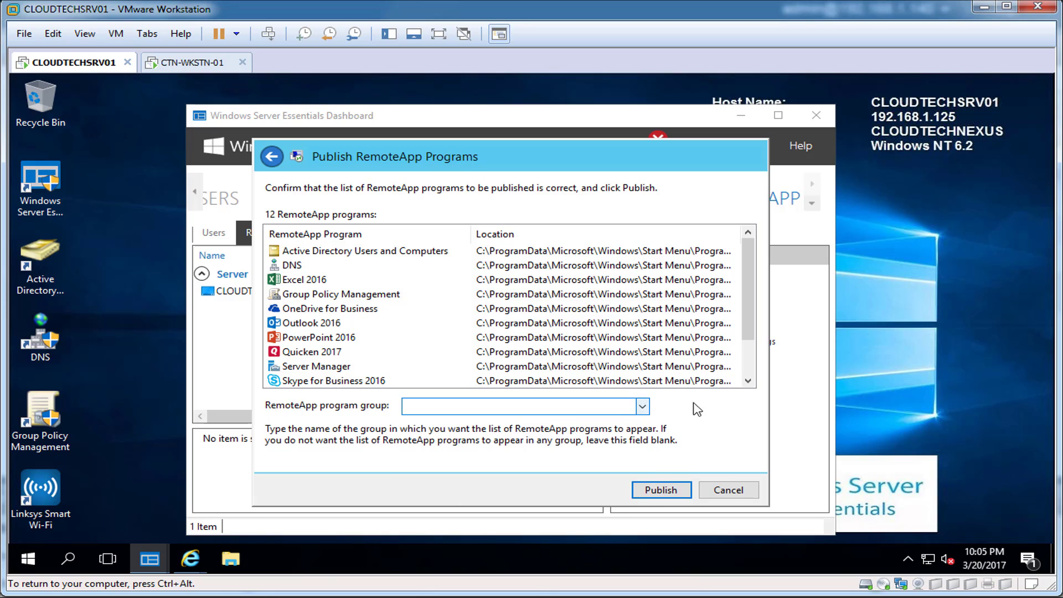
left_click(673, 490)
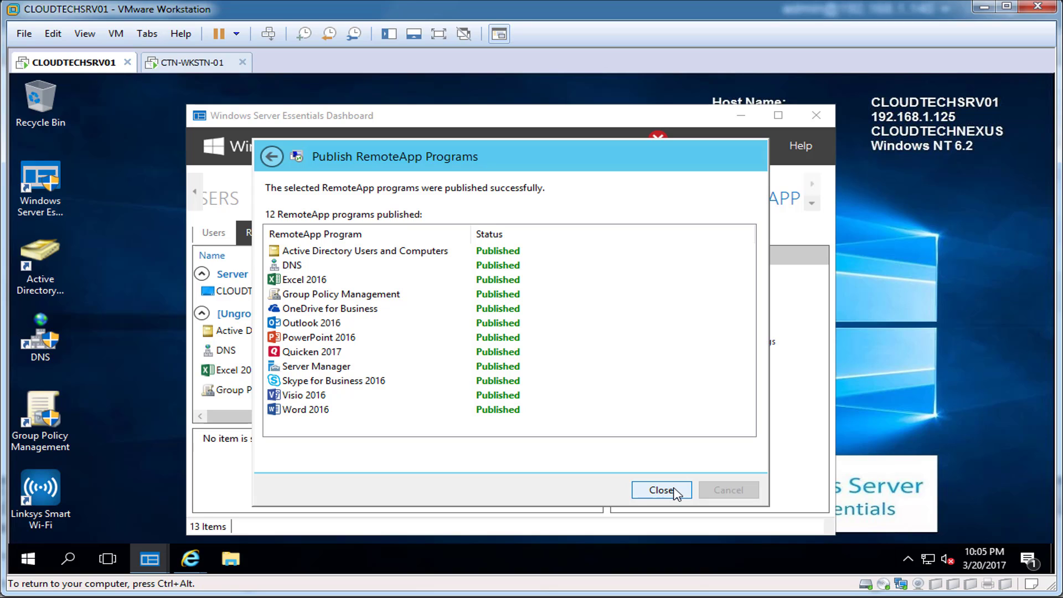
left_click(662, 490)
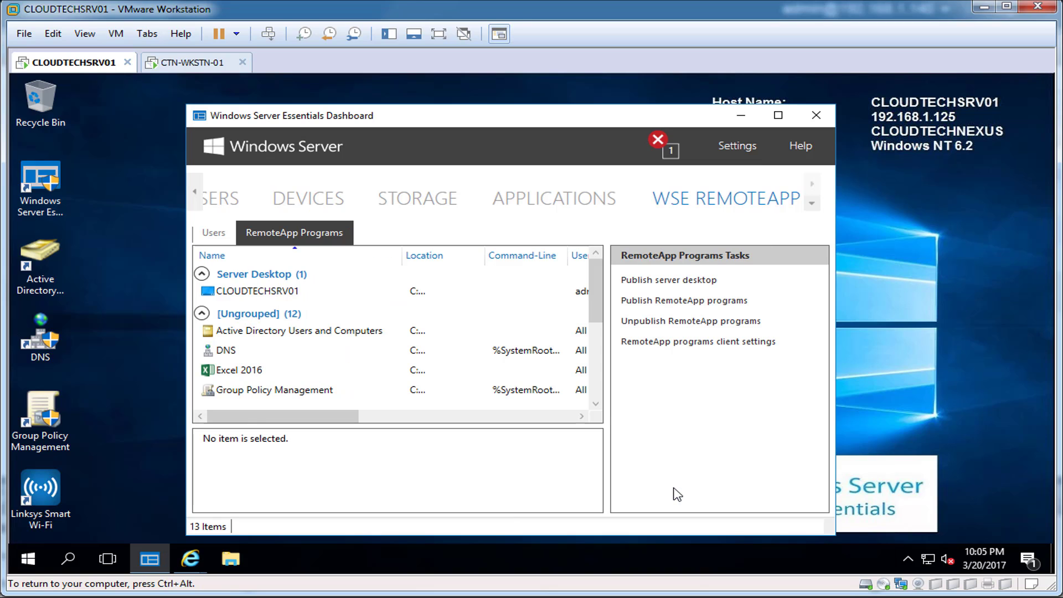
Widen the Location column to show program paths, then bring up Quicken 2017's actions.
left_click_drag(595, 317, 595, 347)
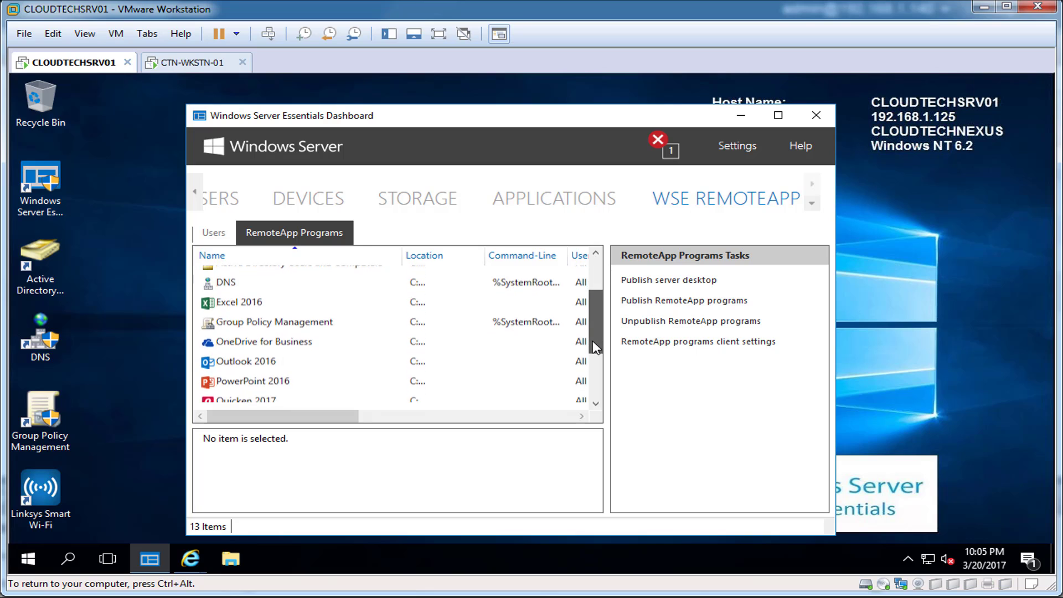
scroll(598, 346, "down", 3)
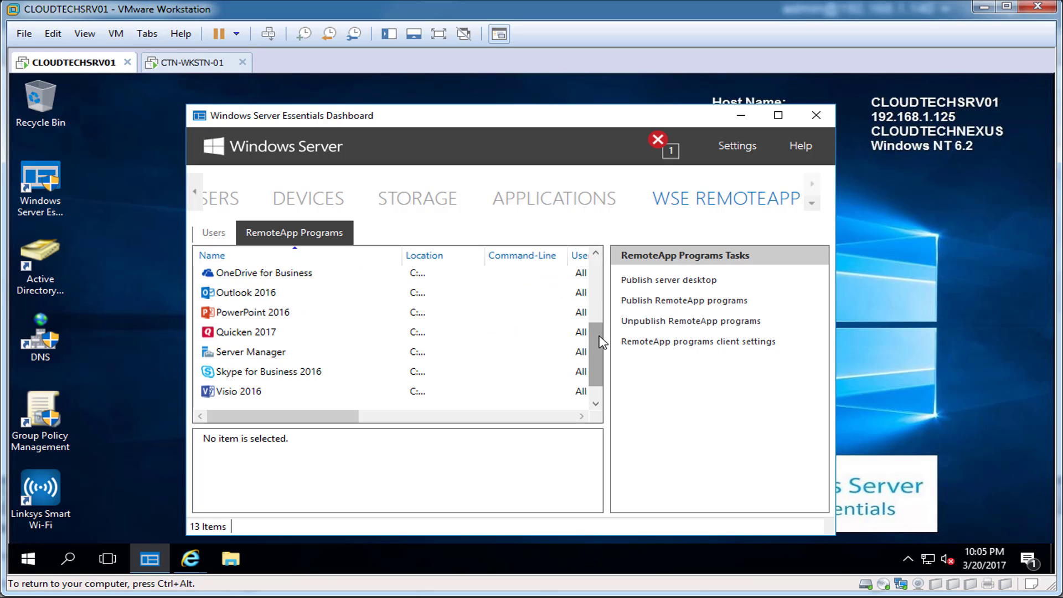
scroll(600, 343, "down", 1)
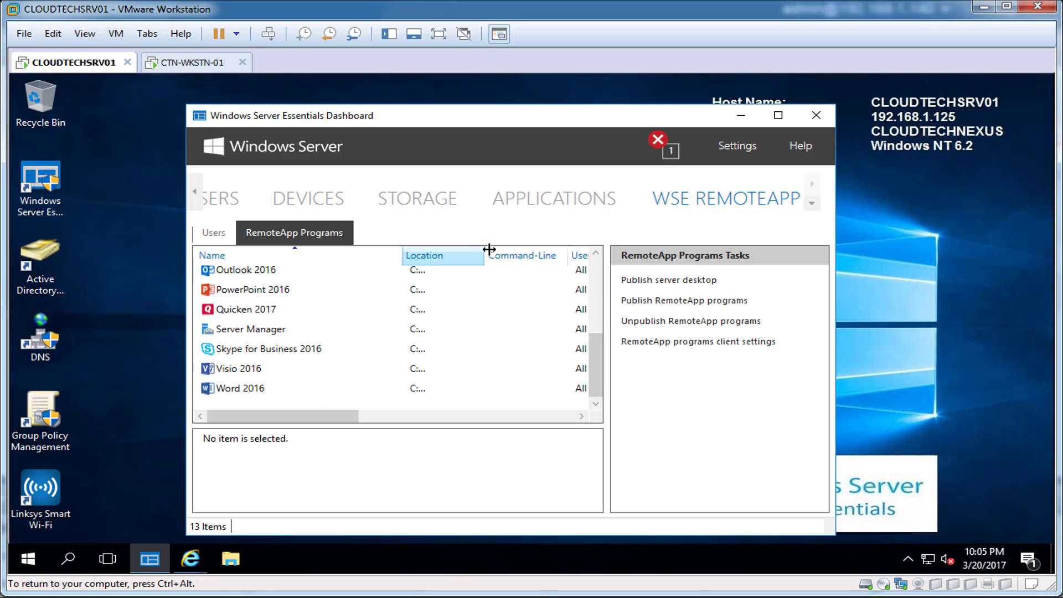
left_click_drag(489, 249, 541, 253)
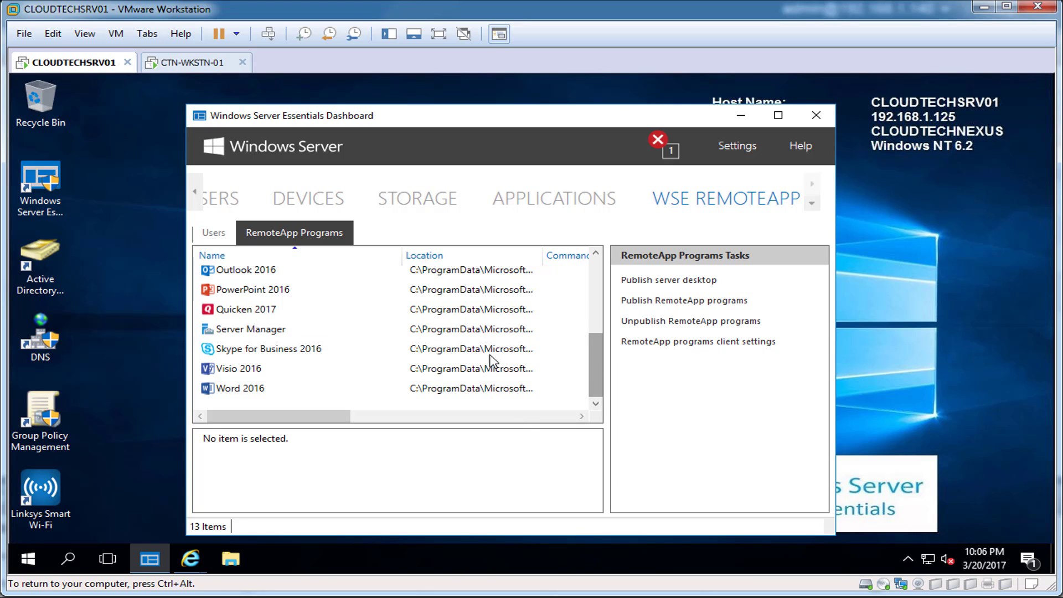
left_click(409, 310)
right_click(409, 310)
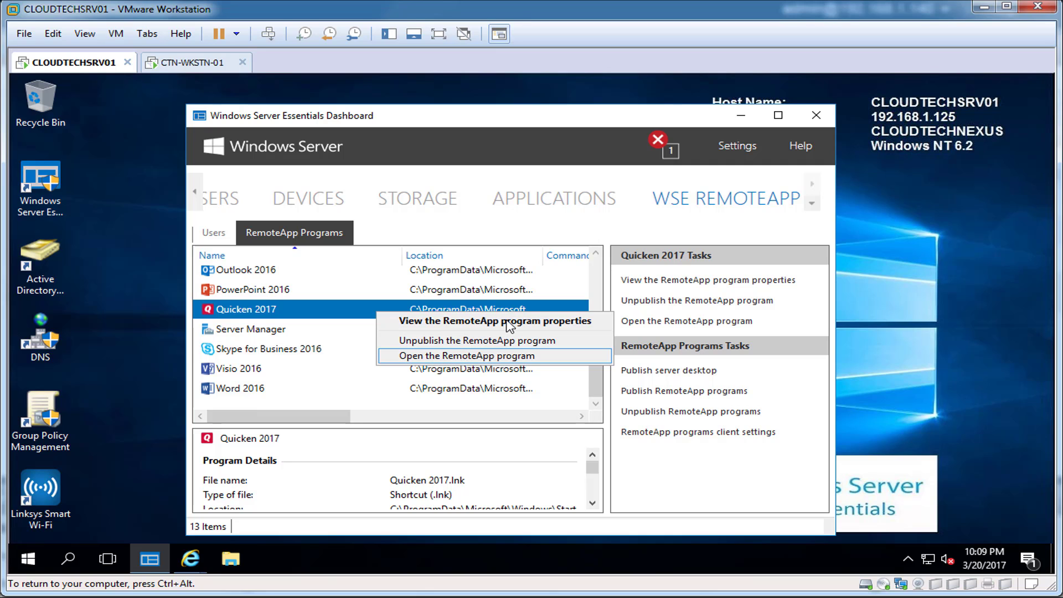
Review Quicken 2017's RemoteApp and shortcut properties, leaving it ungrouped, and cancel unchanged.
left_click(506, 320)
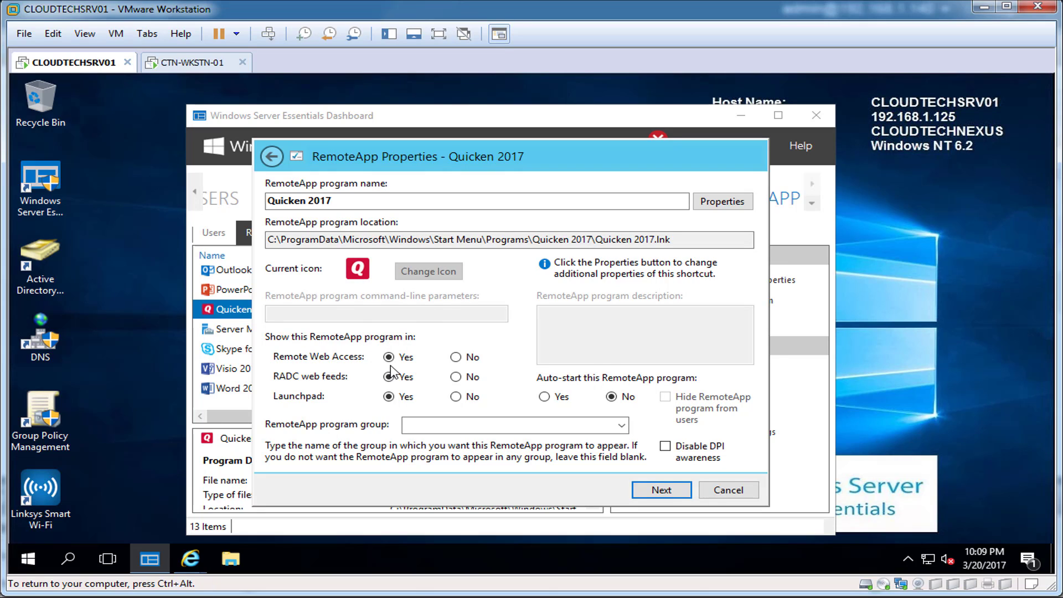
left_click(620, 425)
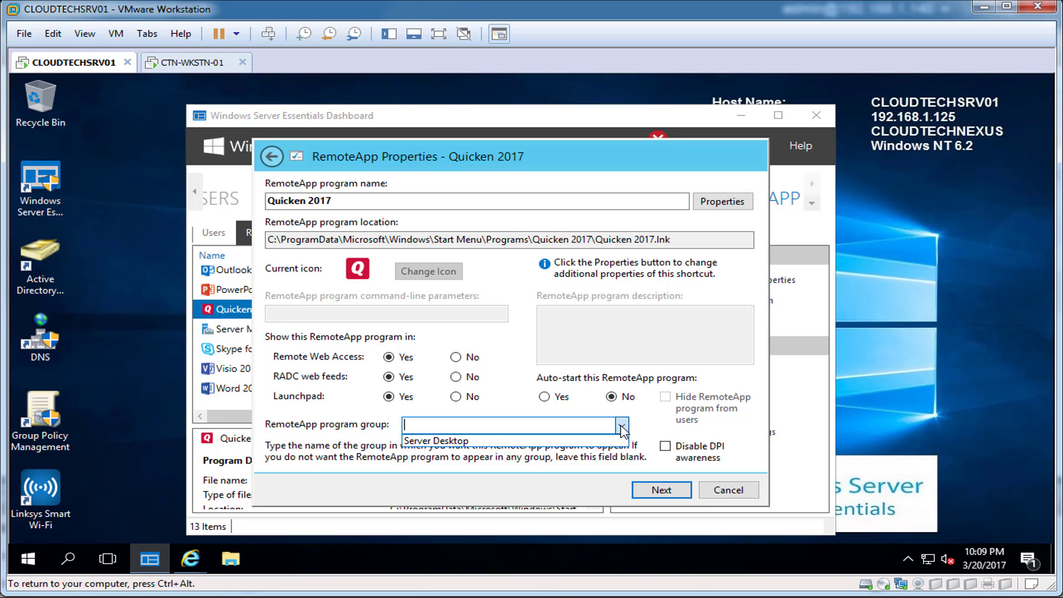
left_click(622, 426)
left_click(738, 201)
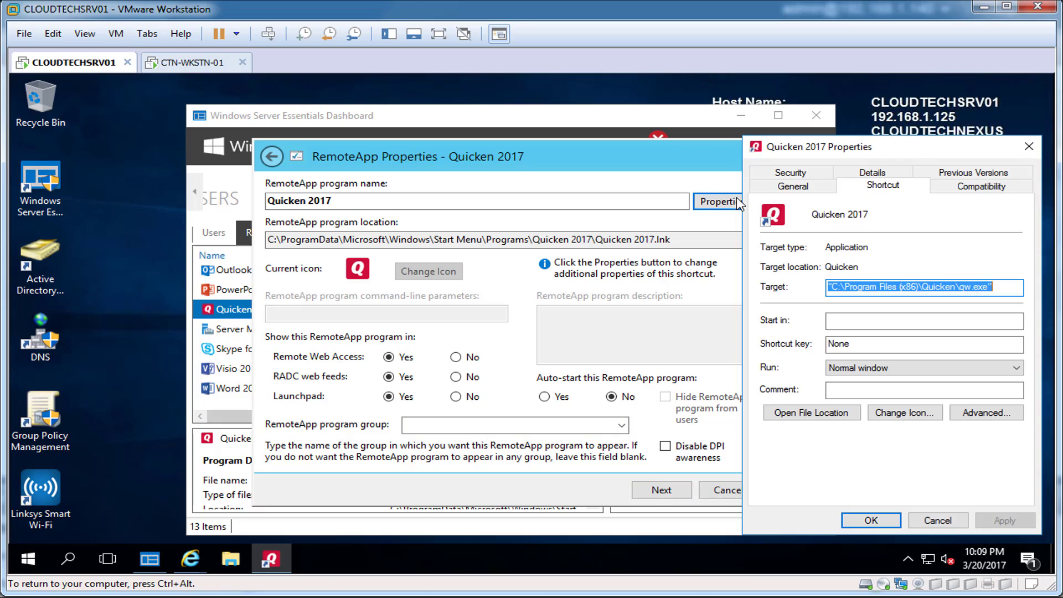
left_click(793, 185)
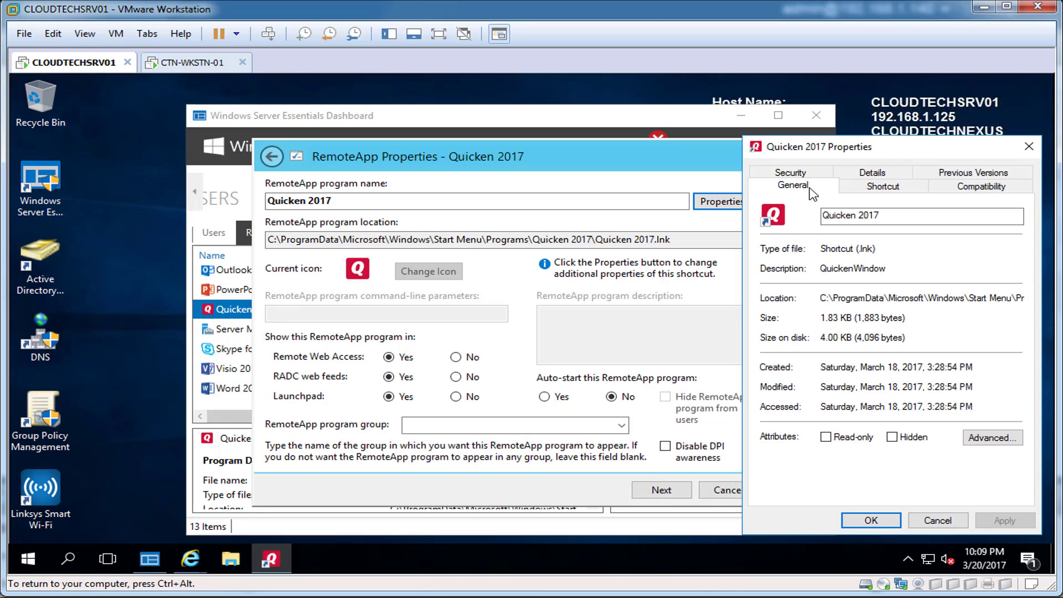
left_click(1028, 146)
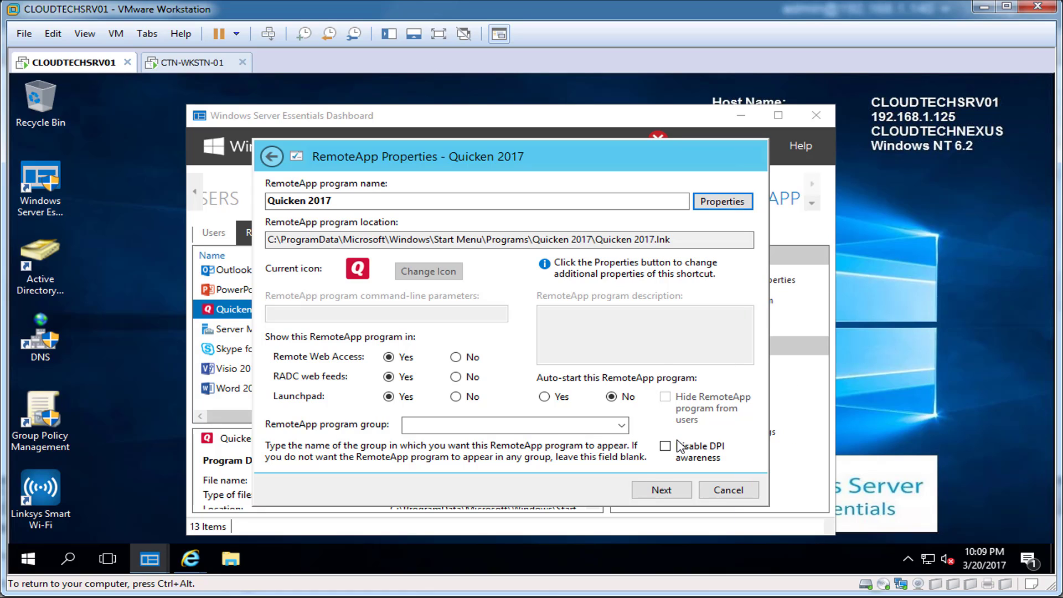
left_click(712, 491)
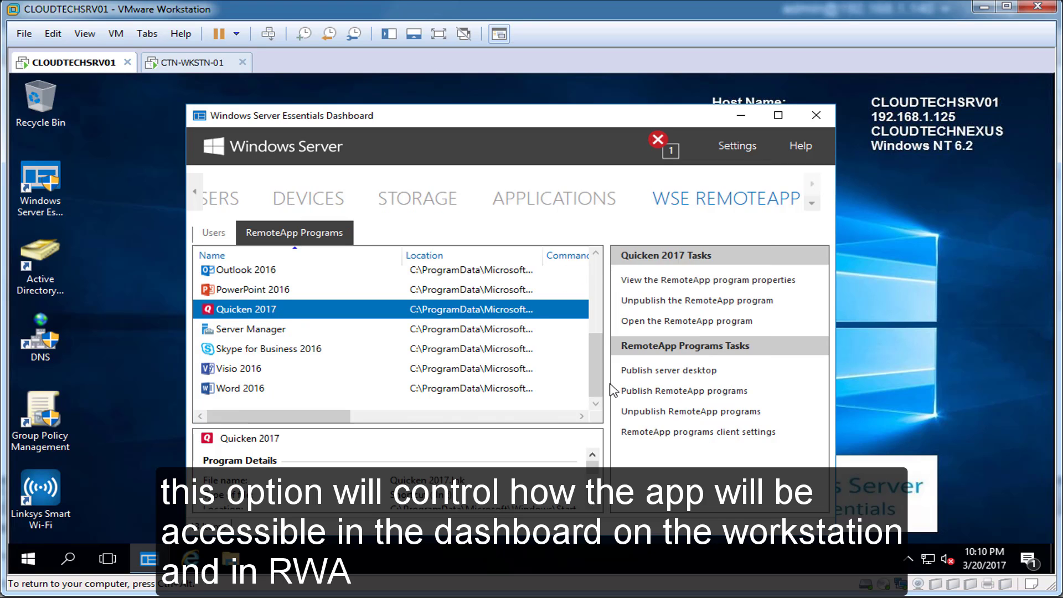
Dismiss the evaluation notice and client settings, maximize the Dashboard, and switch to Remote Web Access.
left_click(686, 433)
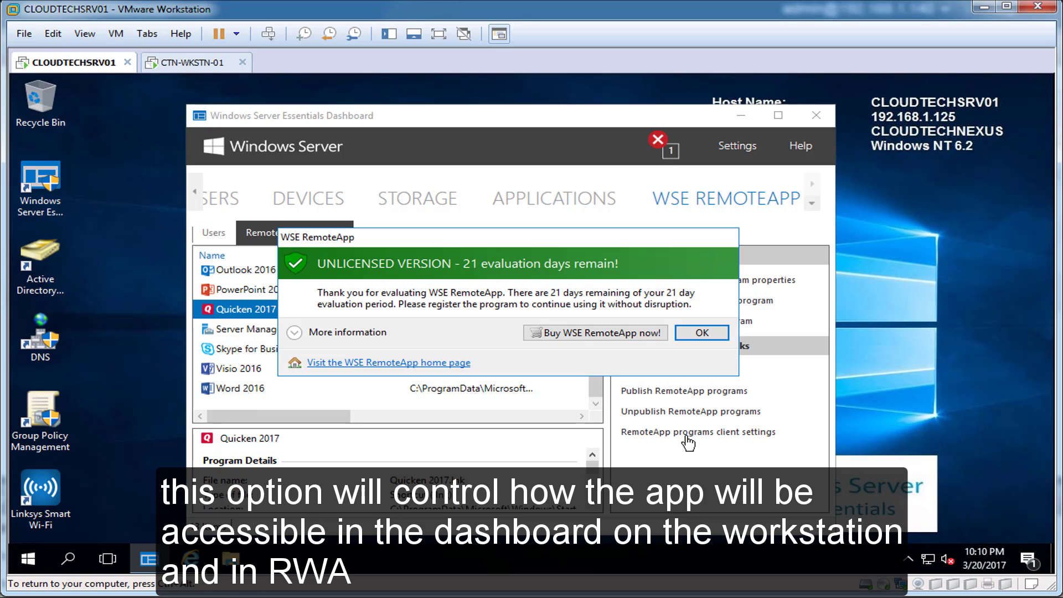
left_click(702, 335)
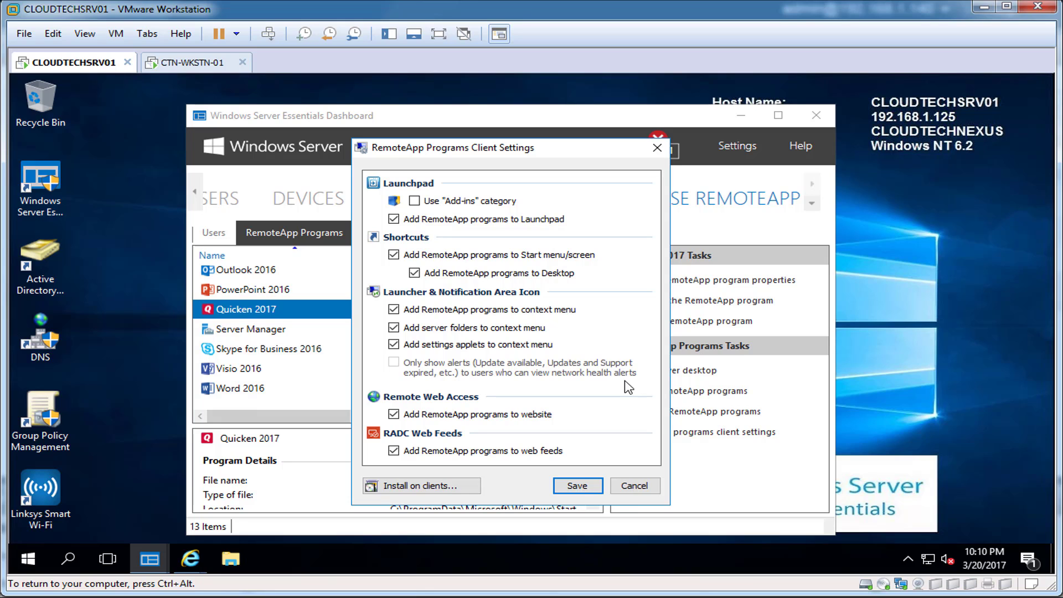
left_click(637, 487)
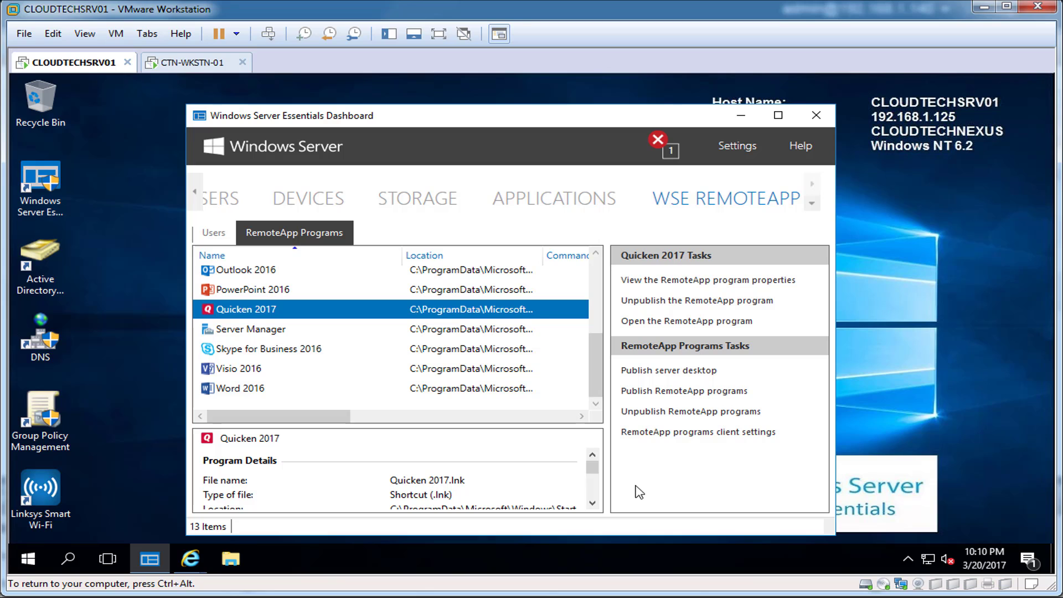
left_click(780, 118)
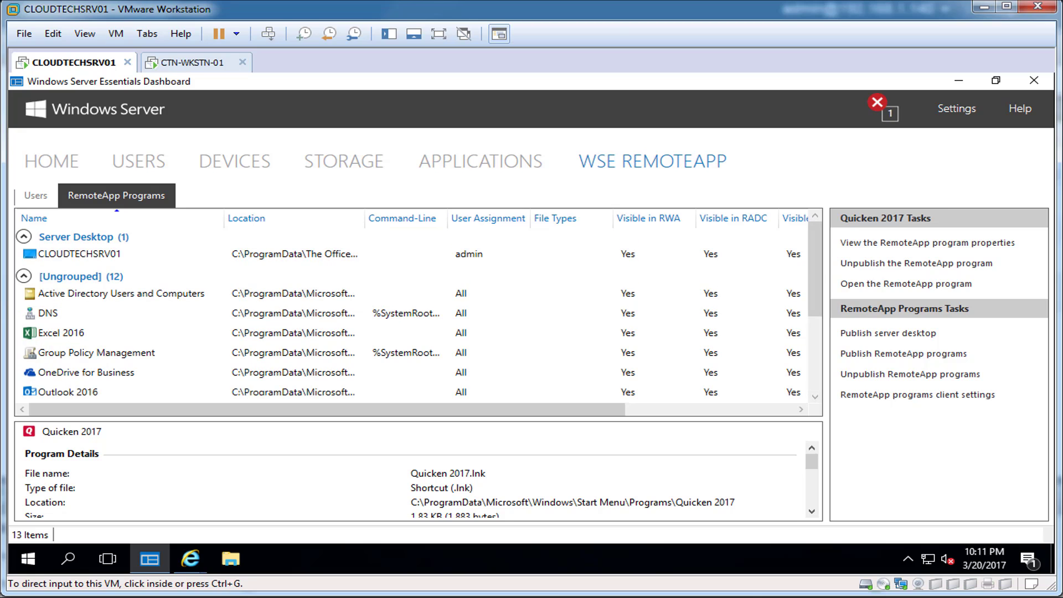
left_click(124, 11)
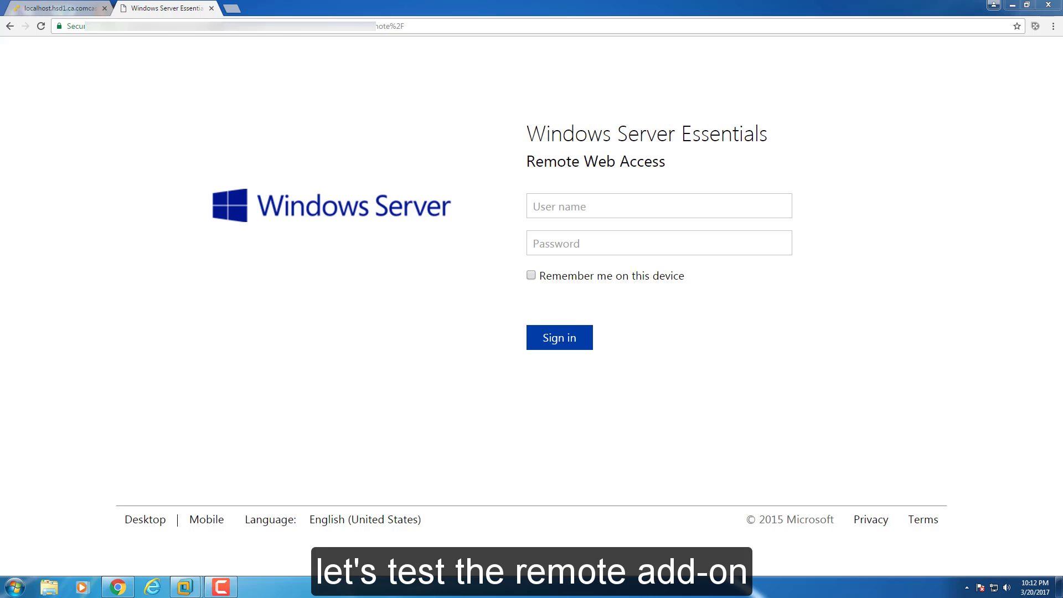
Sign in to Remote Web Access as admin with the account password, then bring up the System window.
left_click(563, 207)
type("admin")
key("Tab")
type("**********")
key("Return")
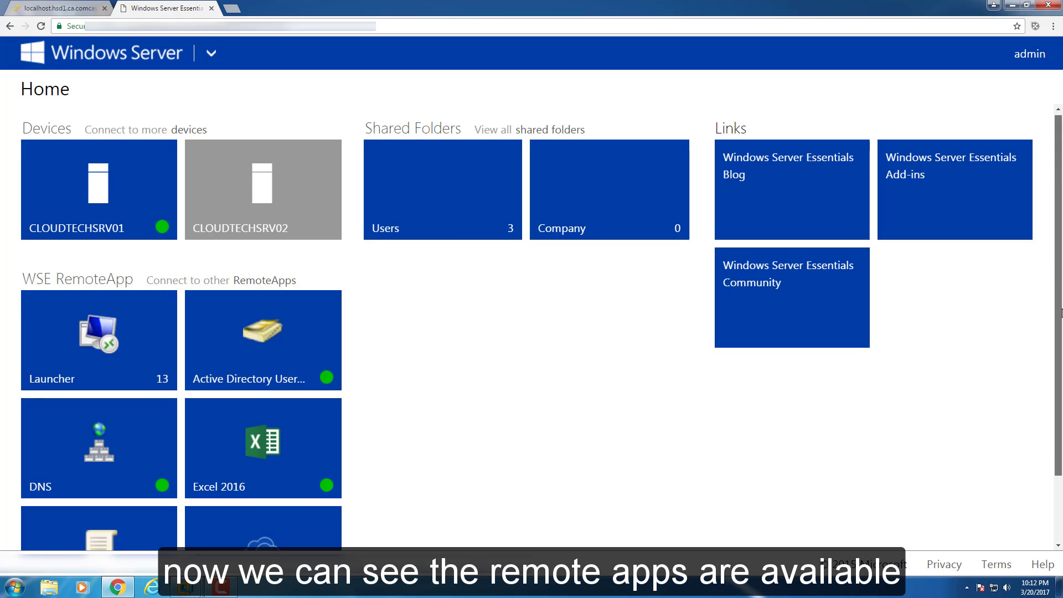
scroll(320, 223, "down", 2)
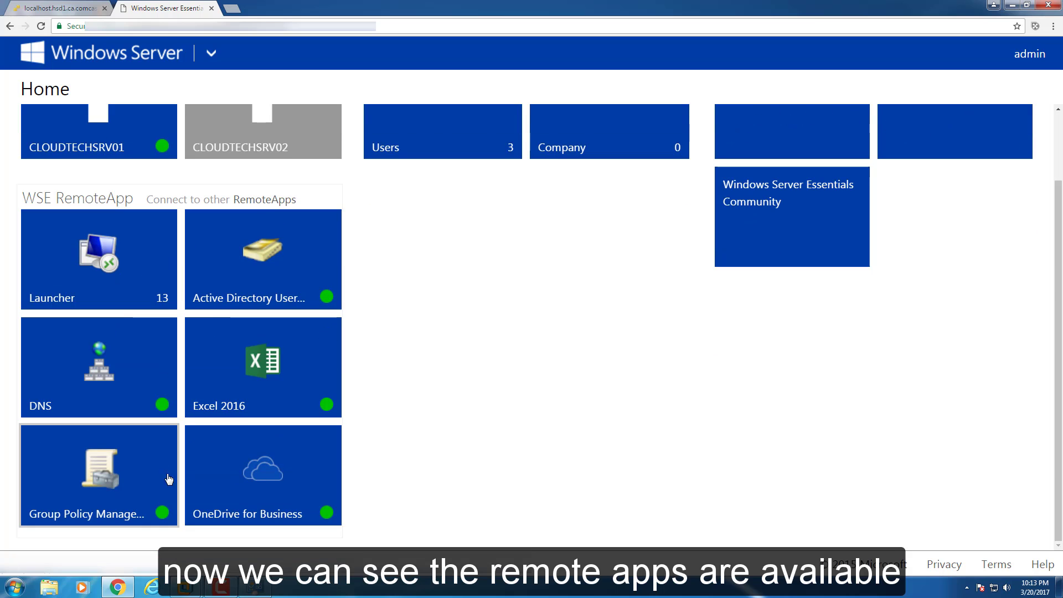
left_click(254, 588)
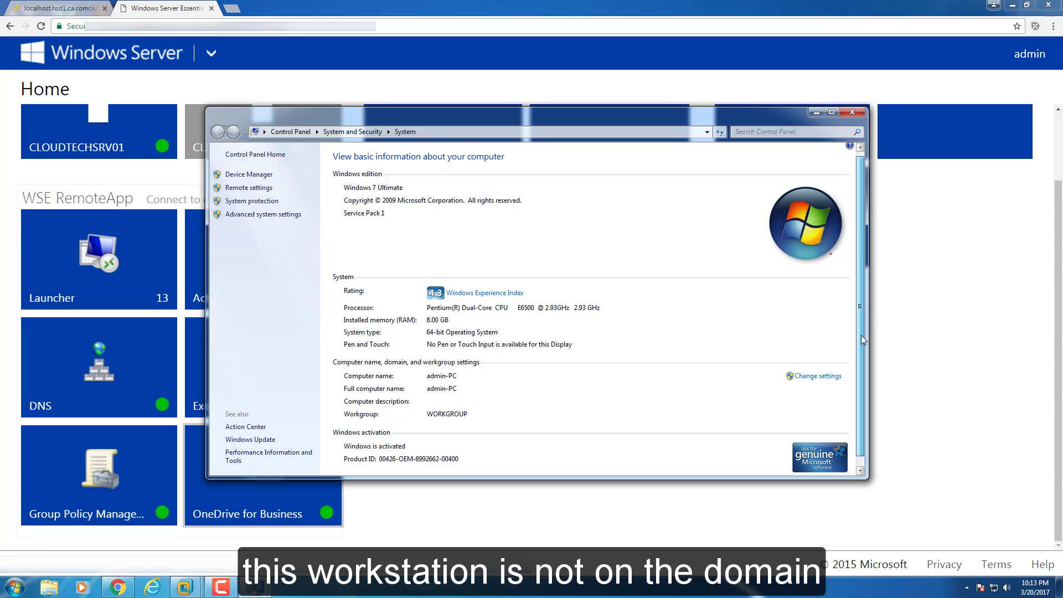
Check the computer's WORKGROUP membership in System Properties and close everything unchanged.
scroll(861, 340, "down", 1)
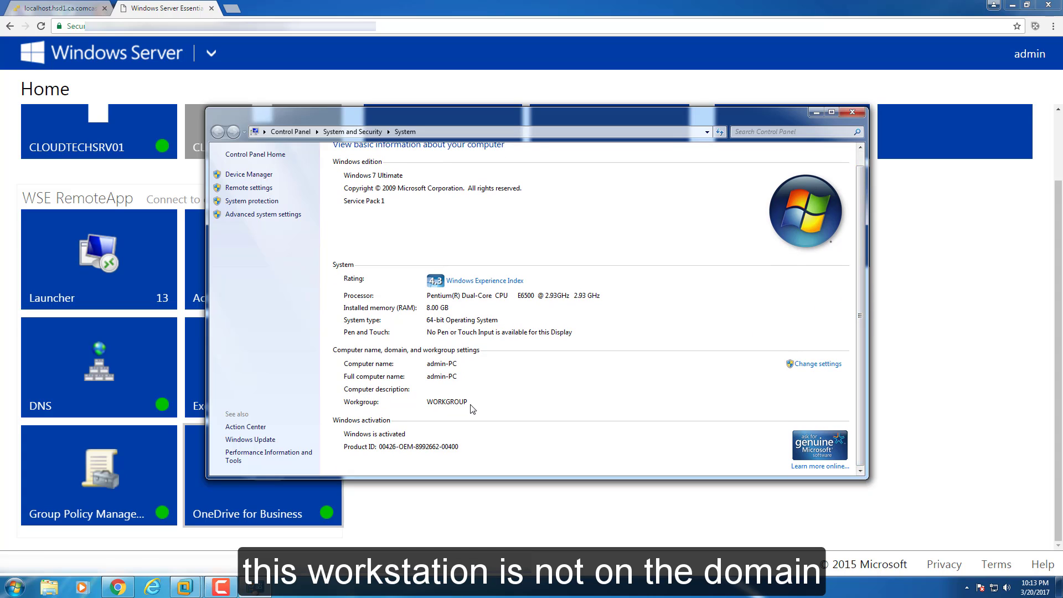
left_click(803, 364)
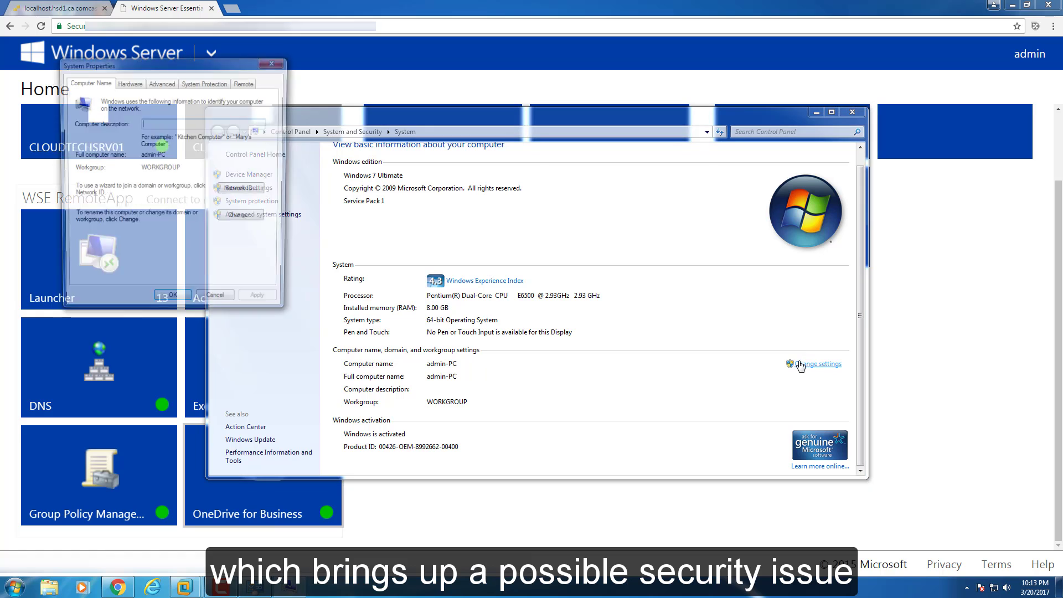
left_click_drag(207, 71, 586, 164)
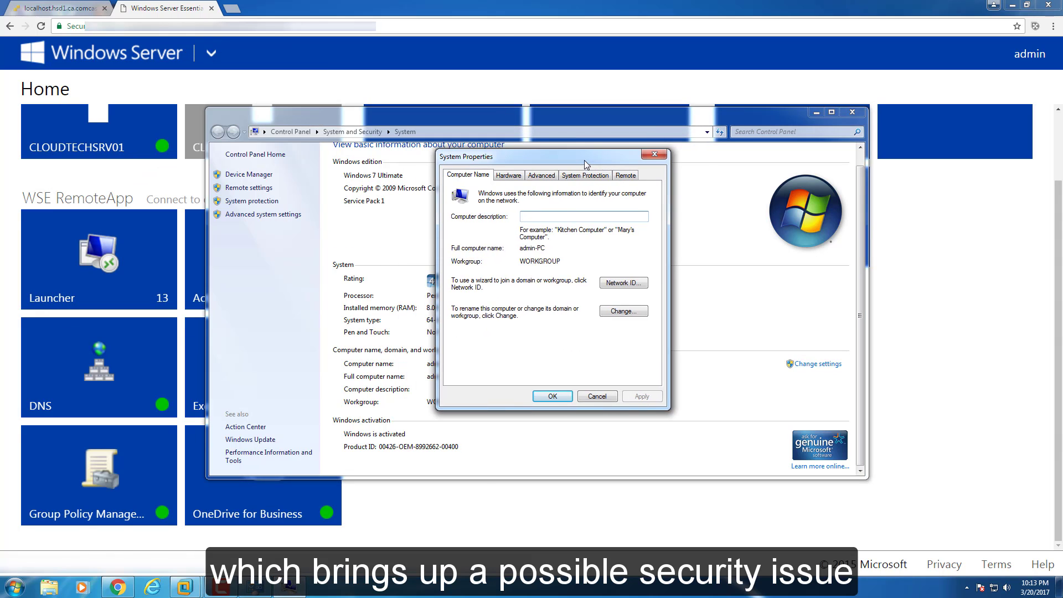
double_click(529, 262)
left_click(623, 310)
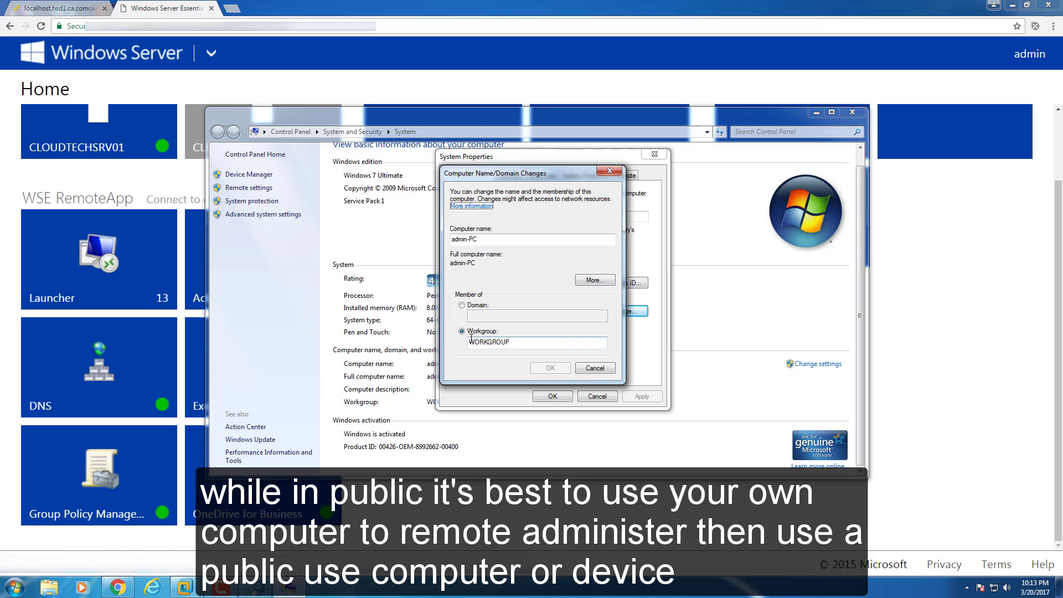
left_click(595, 368)
left_click(596, 397)
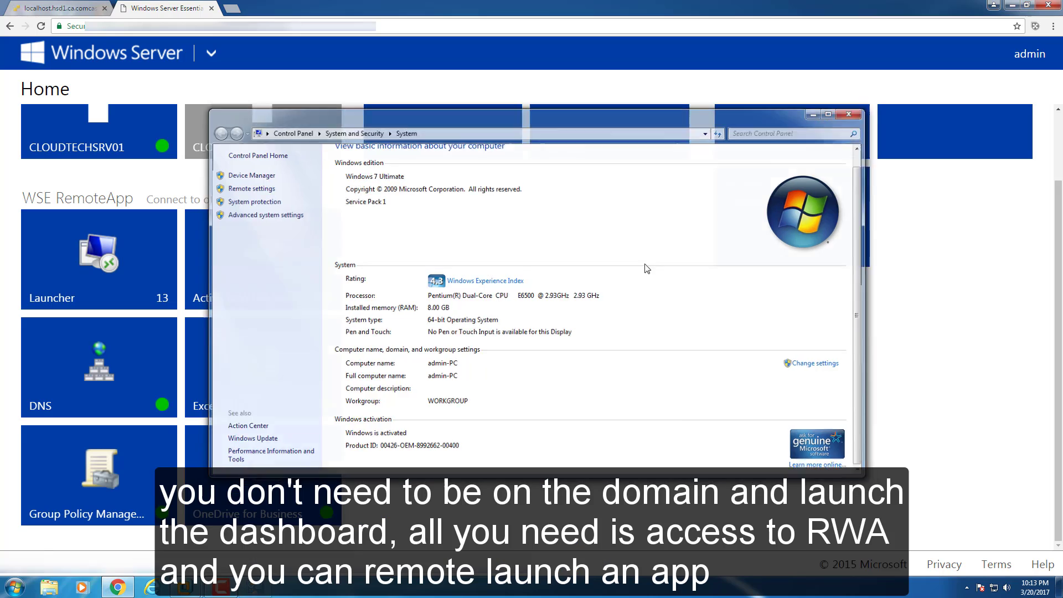
key("alt+F4")
scroll(574, 260, "up", 2)
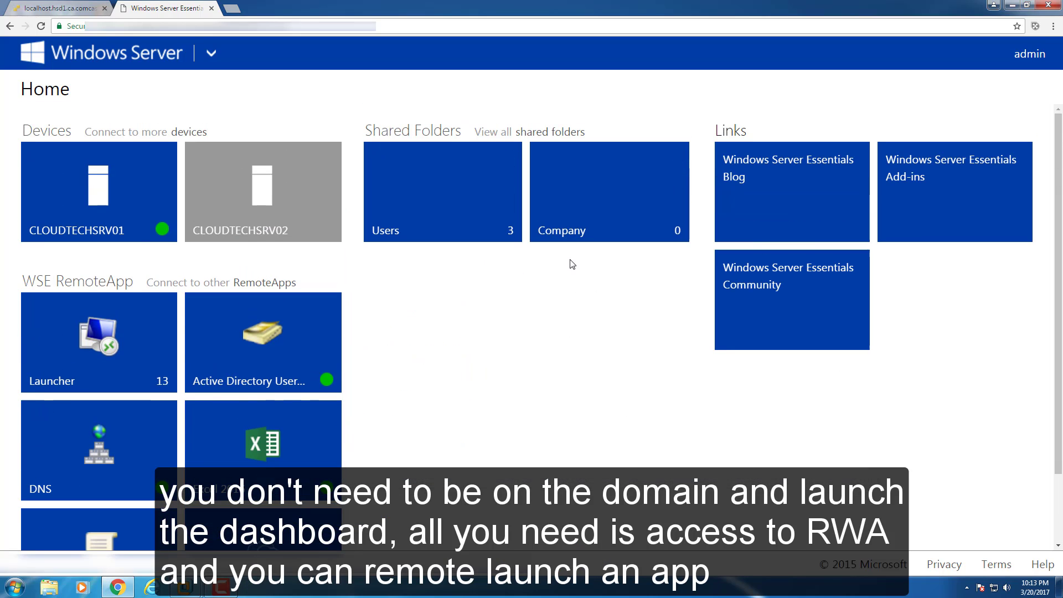
Open the RemoteApps list showing 13 available items, briefly compare with VMware, then minimize it.
left_click(274, 283)
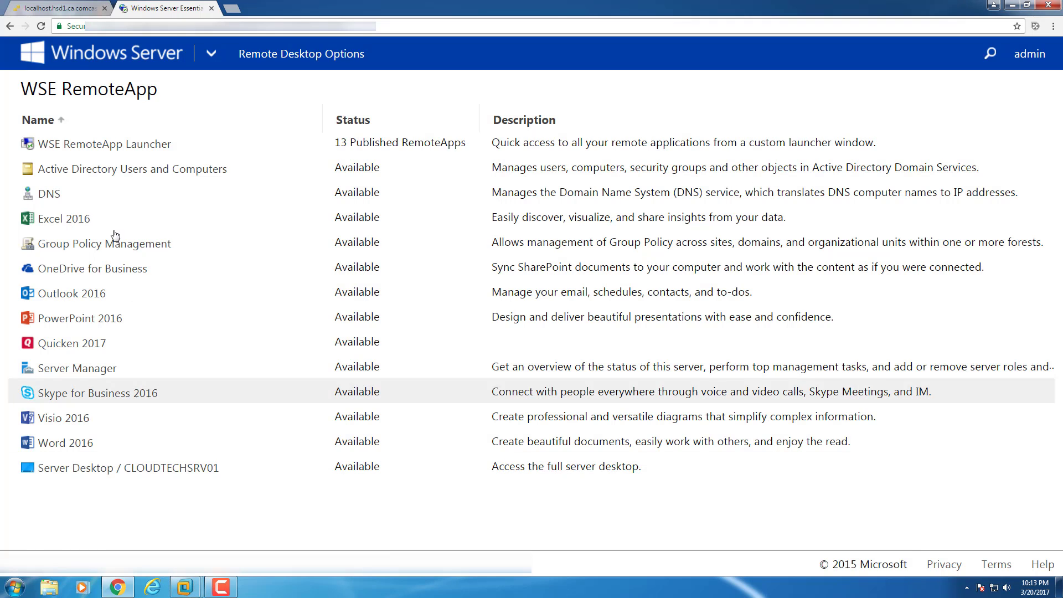
mouse_move(185, 586)
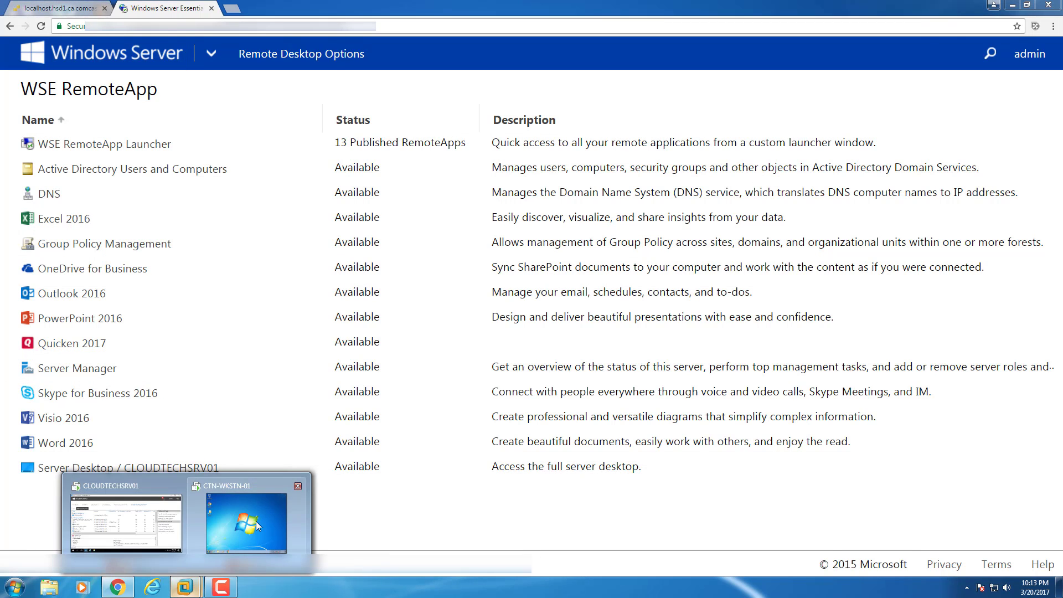
left_click(255, 520)
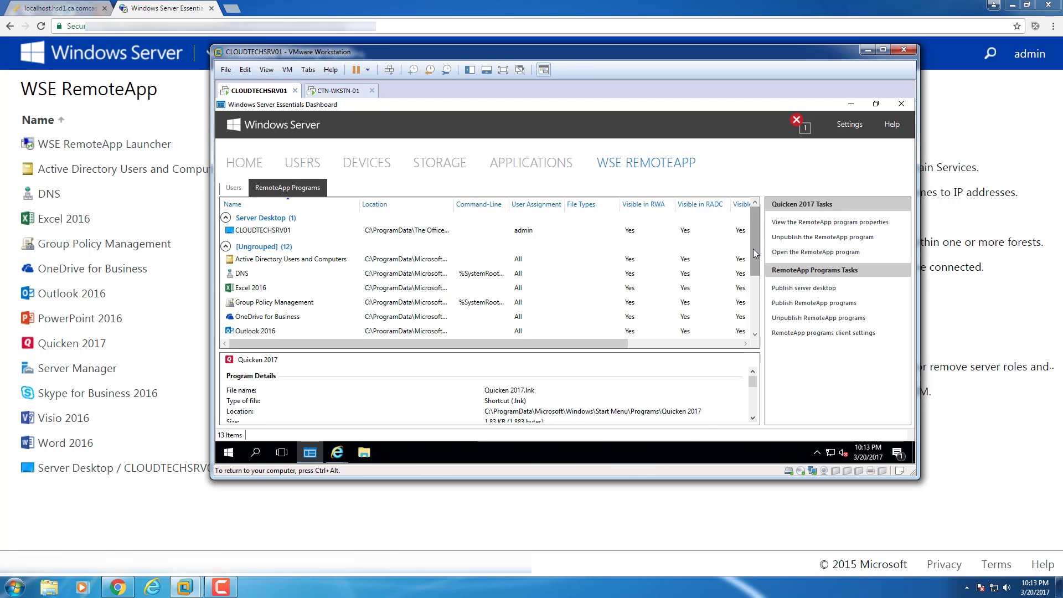
left_click_drag(754, 261, 761, 206)
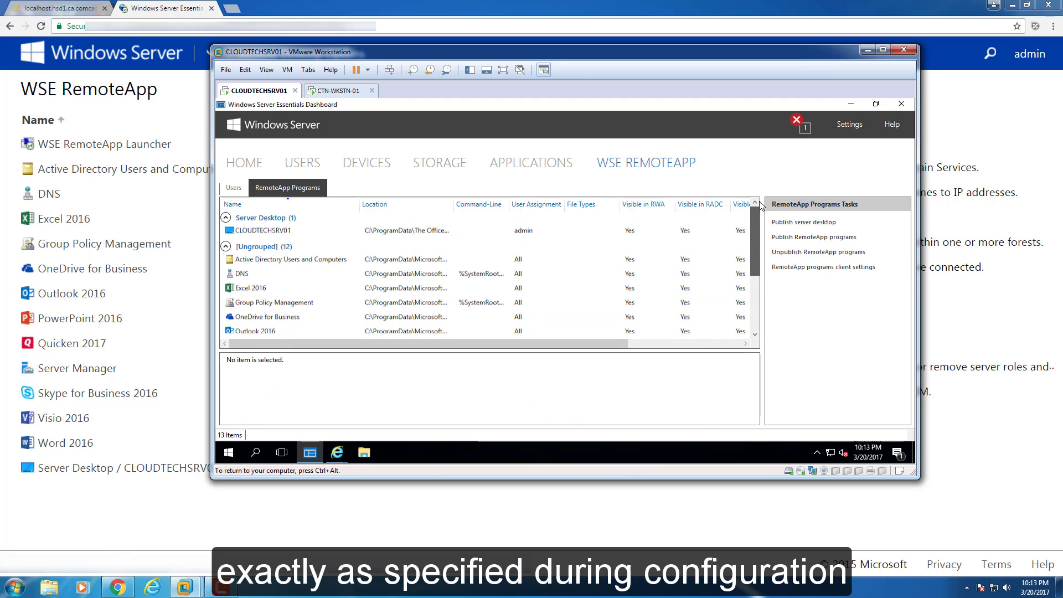
left_click(866, 50)
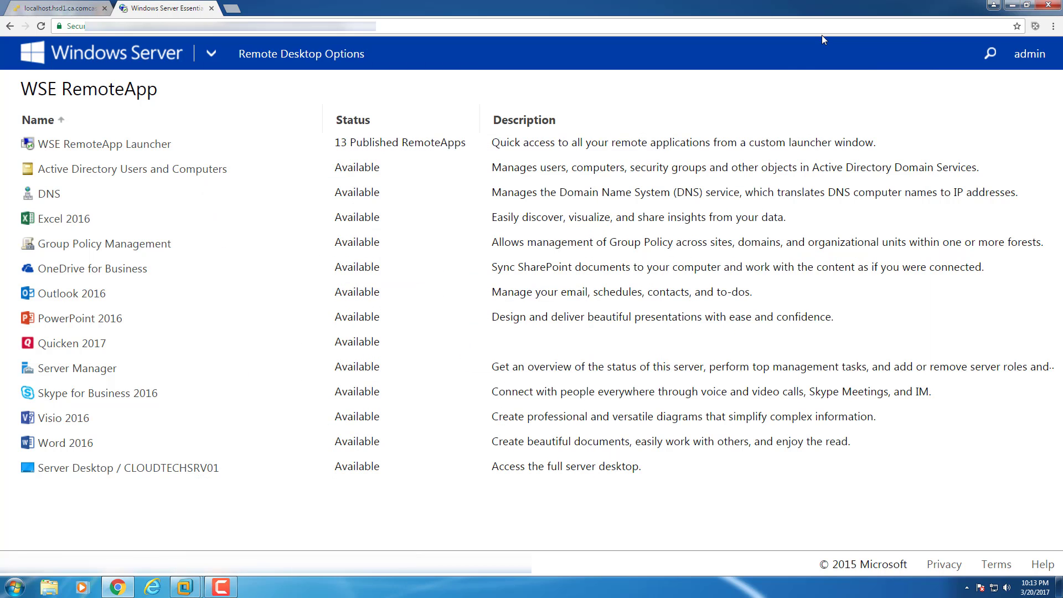
left_click(317, 55)
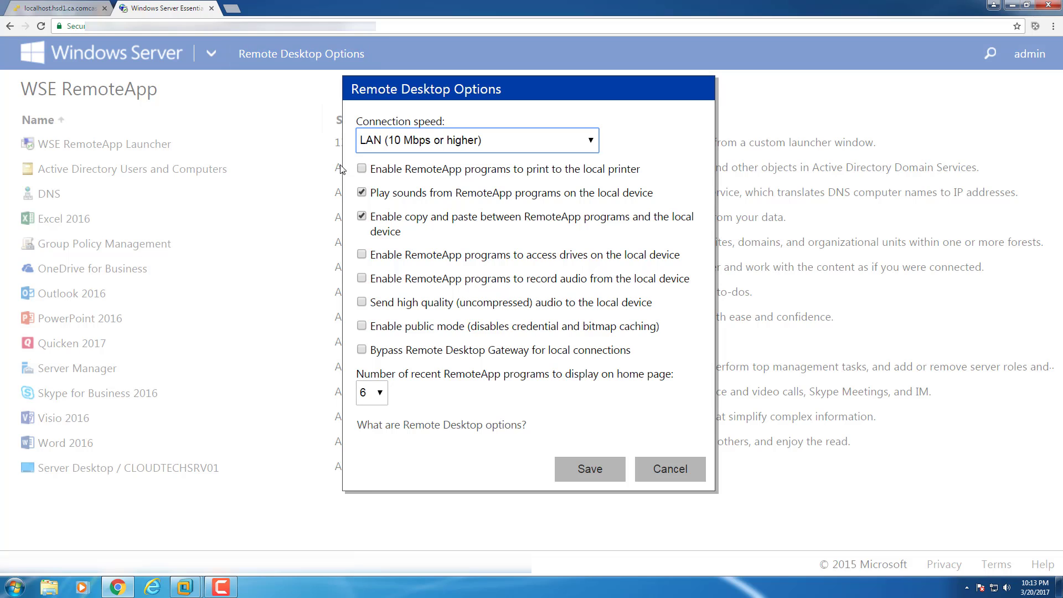
left_click(387, 400)
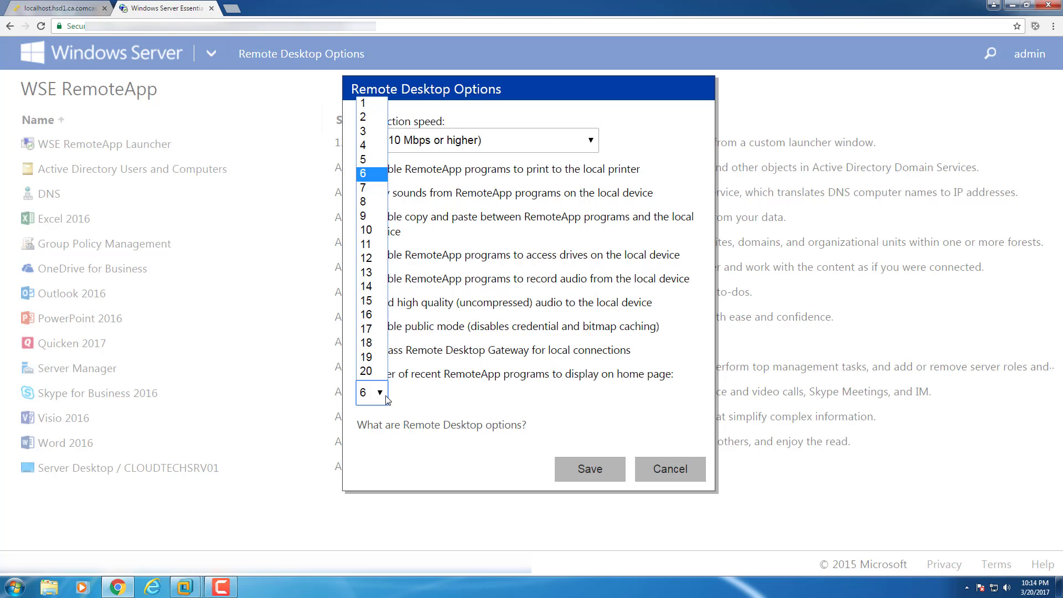
left_click(439, 402)
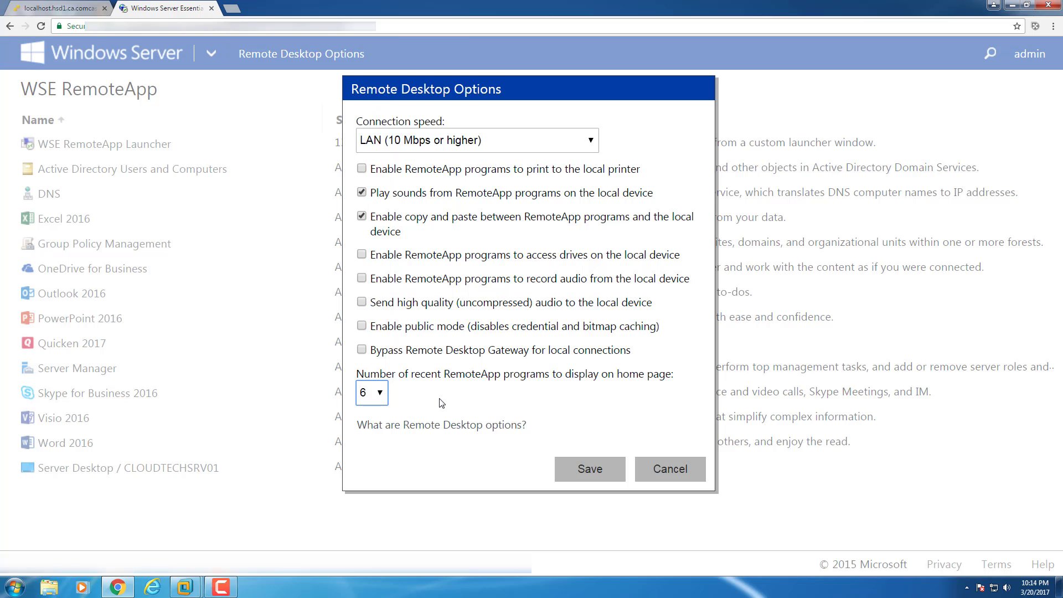
left_click(670, 471)
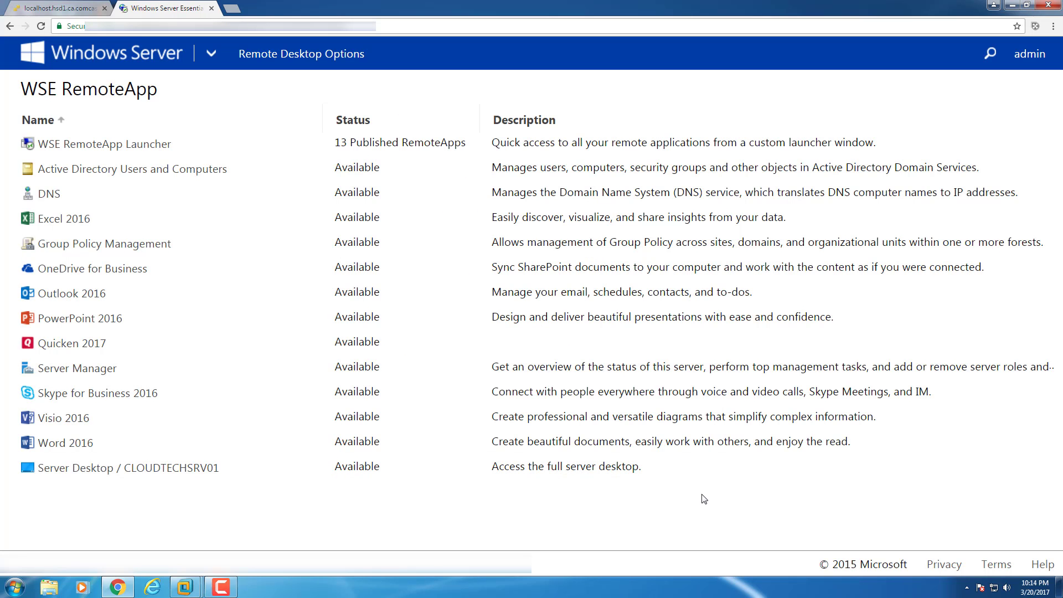
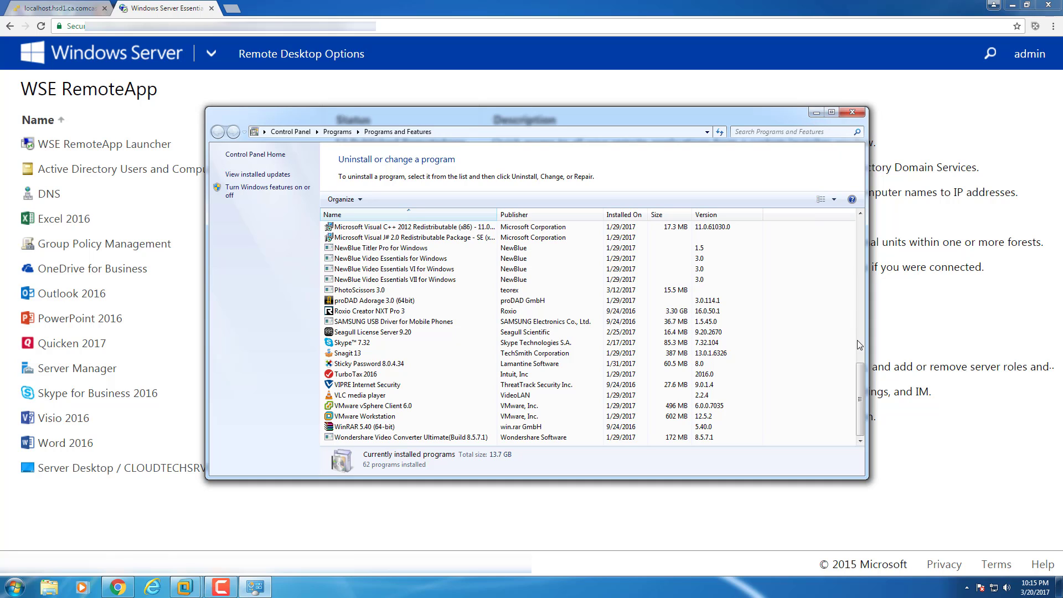
Confirm Skype for Business 2016 isn't among the installed programs, close the list, and launch it from the portal.
scroll(857, 339, "up", 5)
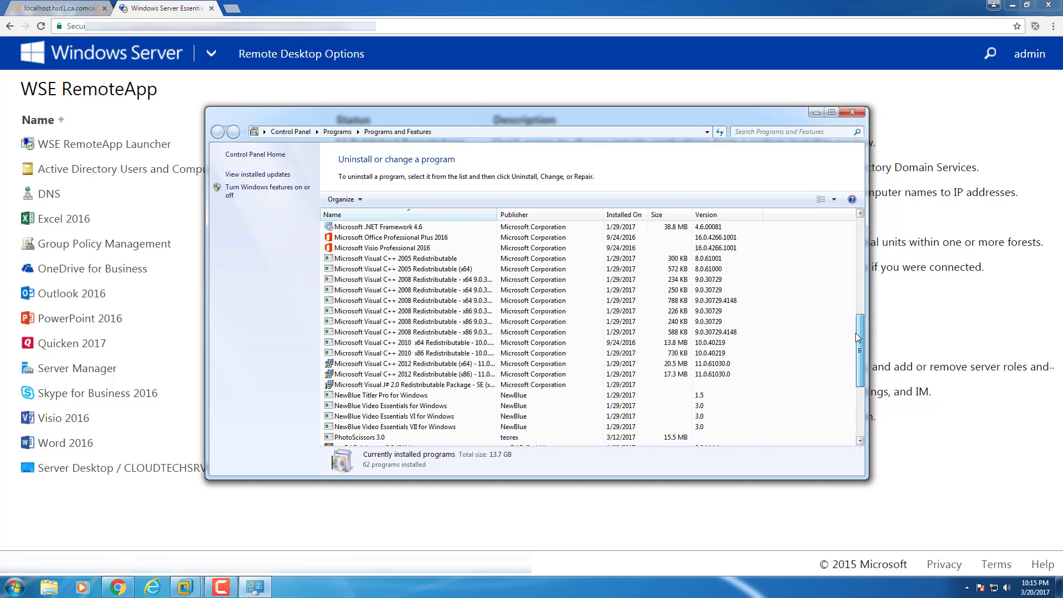
left_click_drag(856, 337, 851, 404)
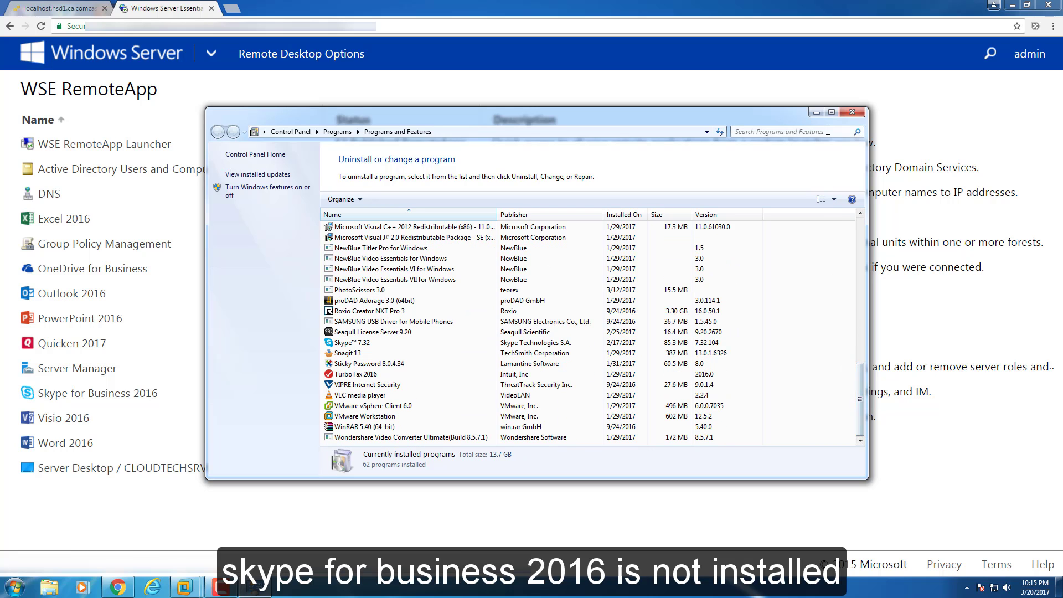
left_click(852, 112)
left_click(50, 393)
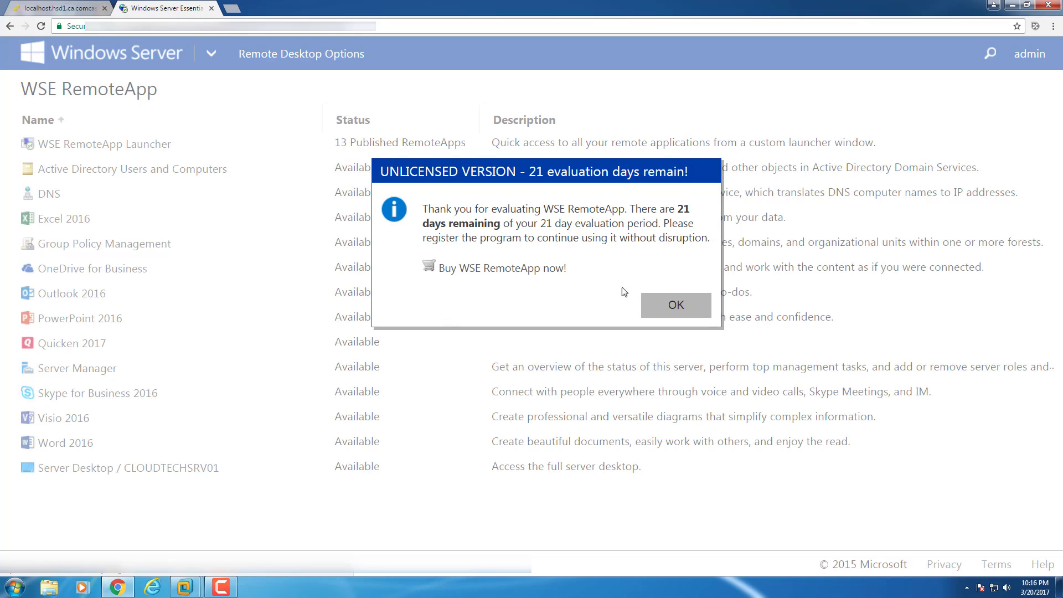
Connect to remote Skype for Business 2016 with the account password, skip the tips, and minimize it.
left_click(675, 304)
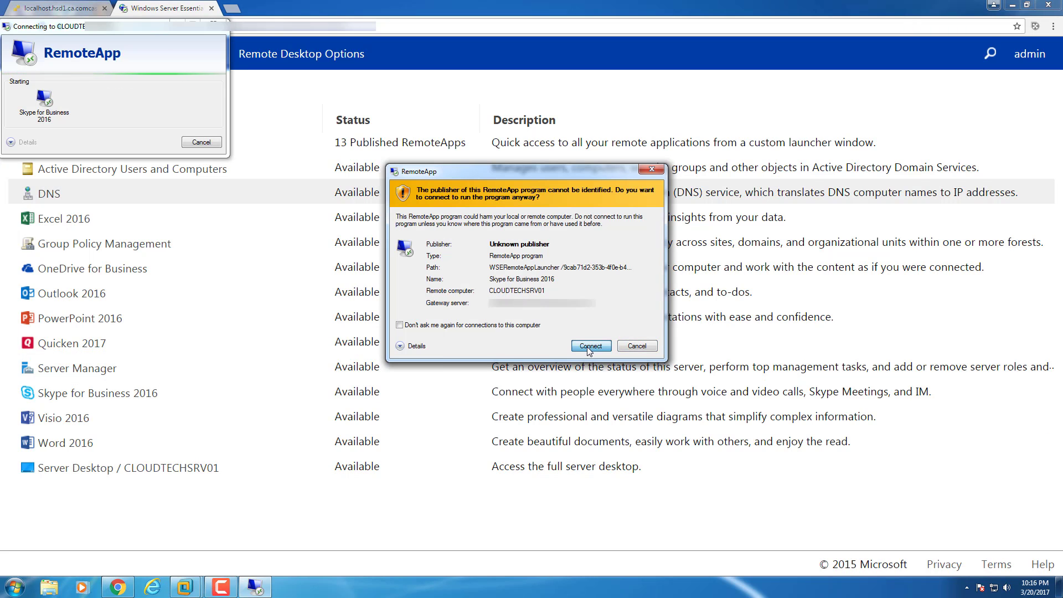
left_click(589, 346)
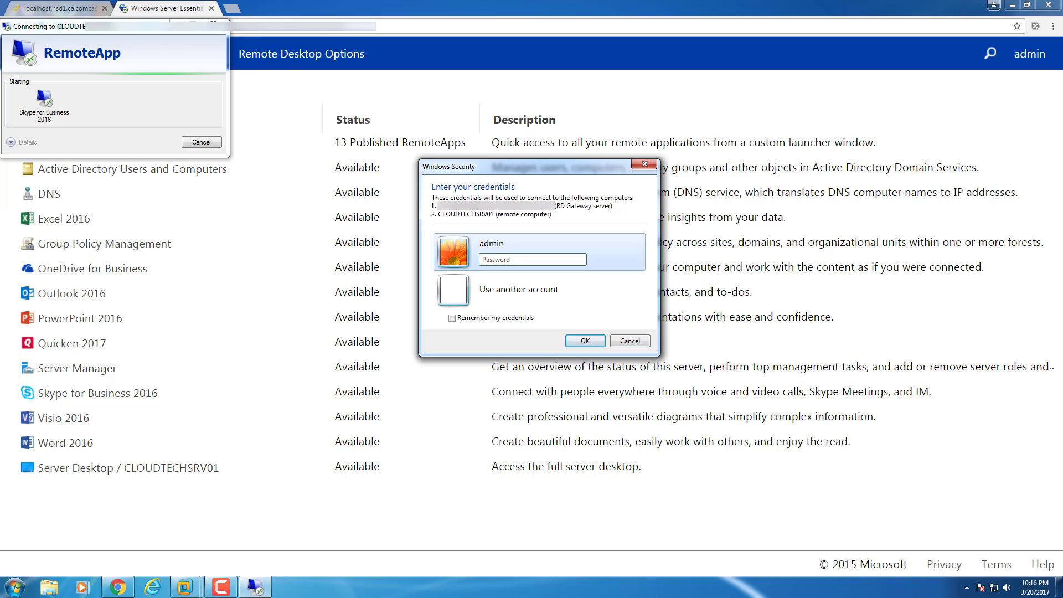
type("••••••••••")
key("Return")
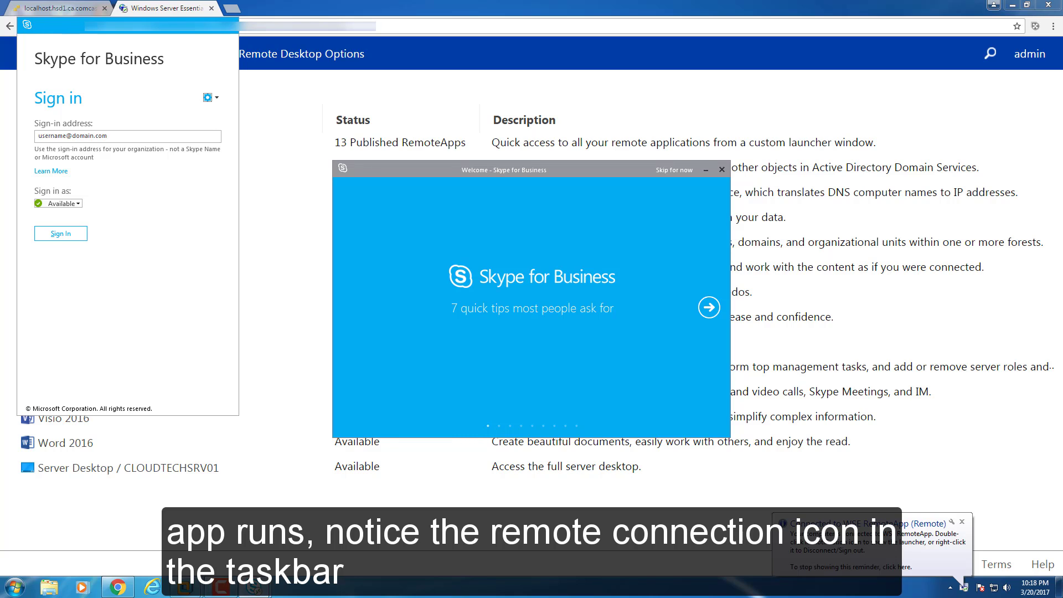
left_click(674, 171)
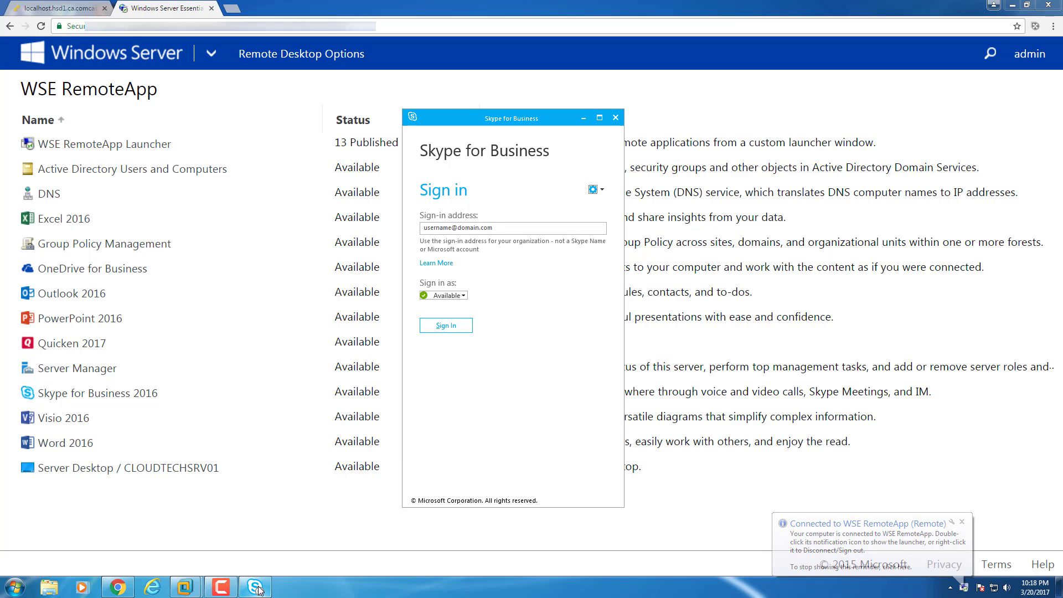
mouse_move(258, 590)
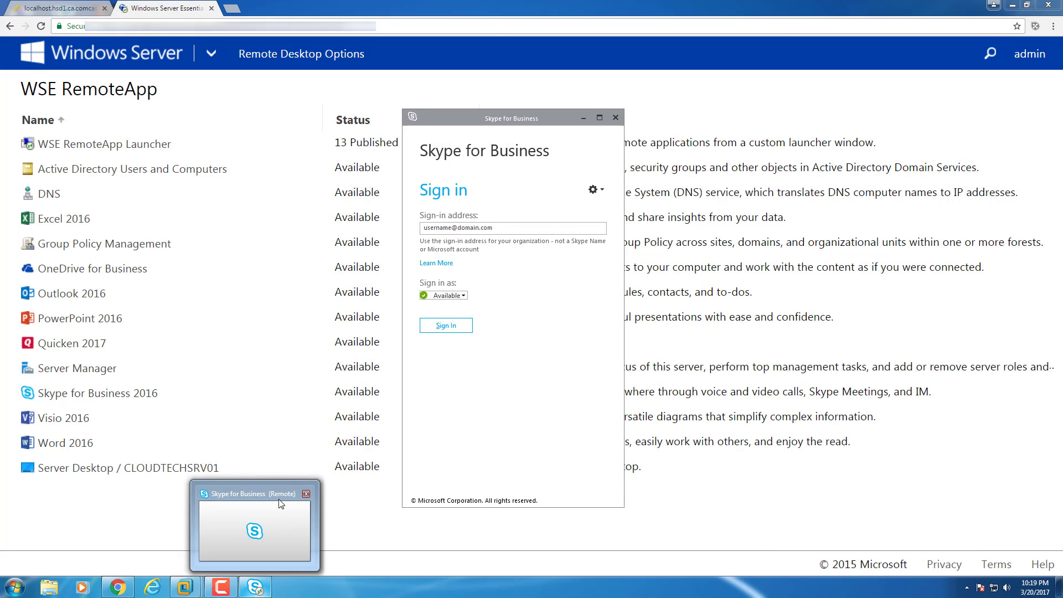
left_click(779, 535)
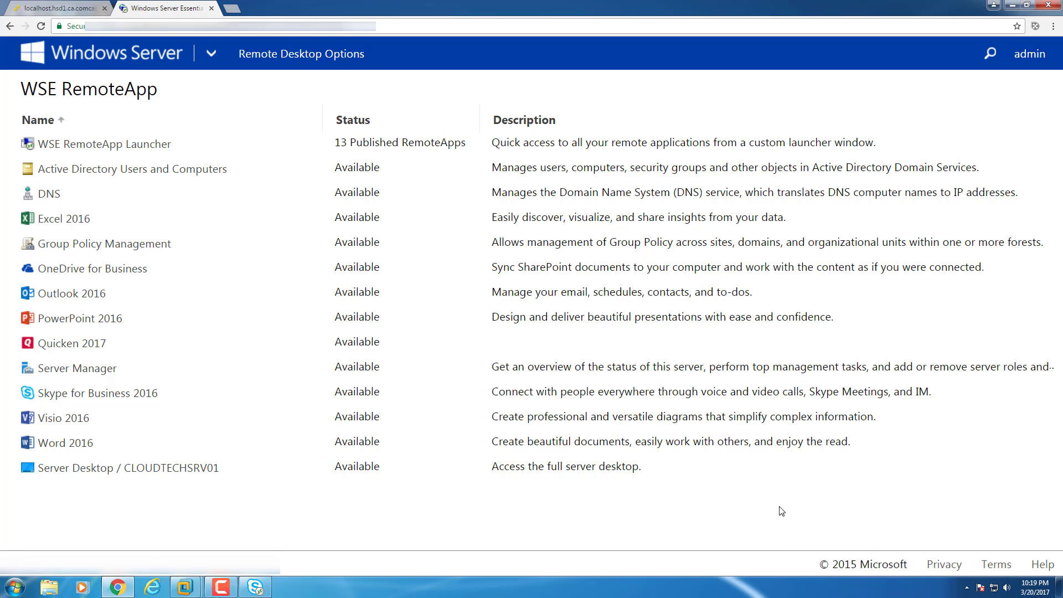
Launch Word 2016 remotely via the downloaded .rdp file, signing in with the account password.
left_click(65, 443)
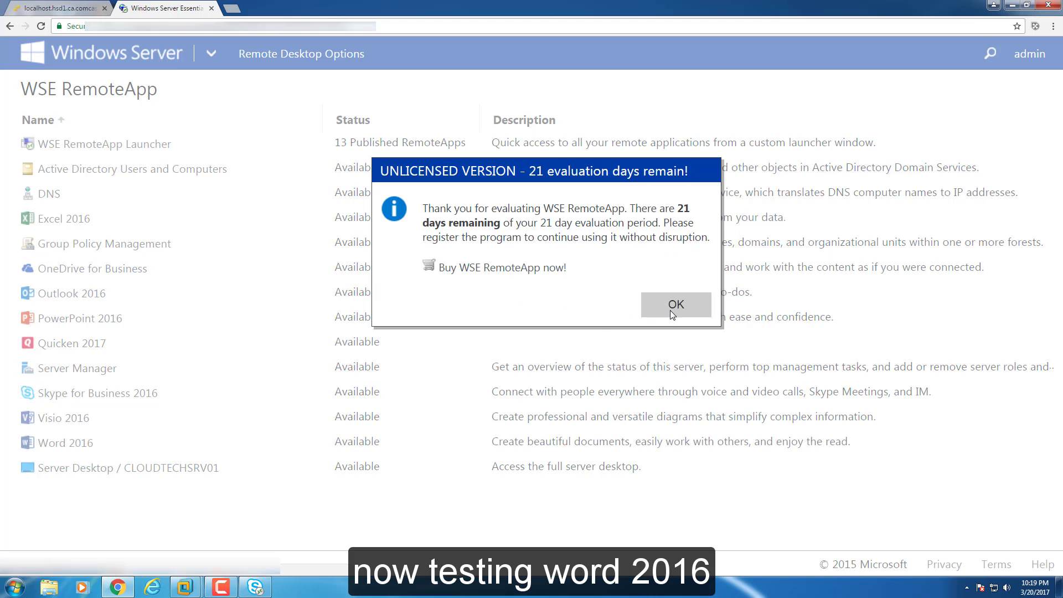
left_click(672, 304)
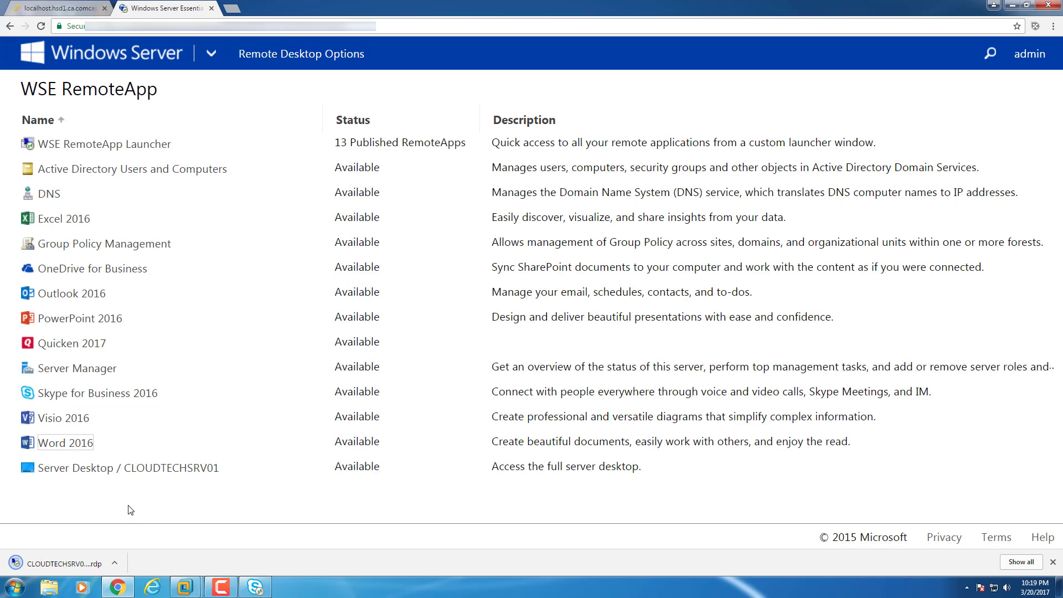
left_click(59, 563)
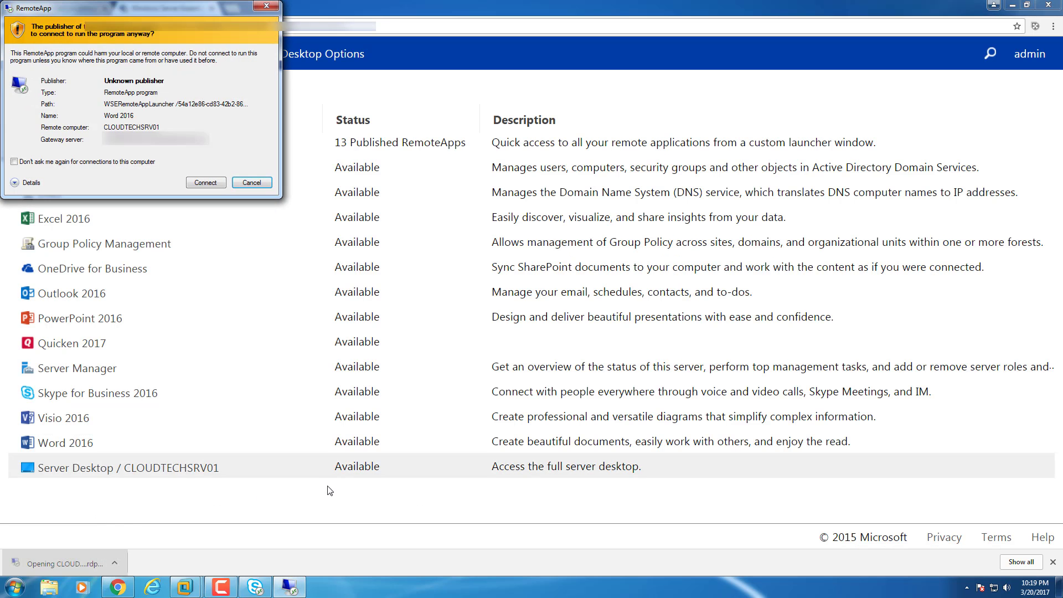
left_click(203, 183)
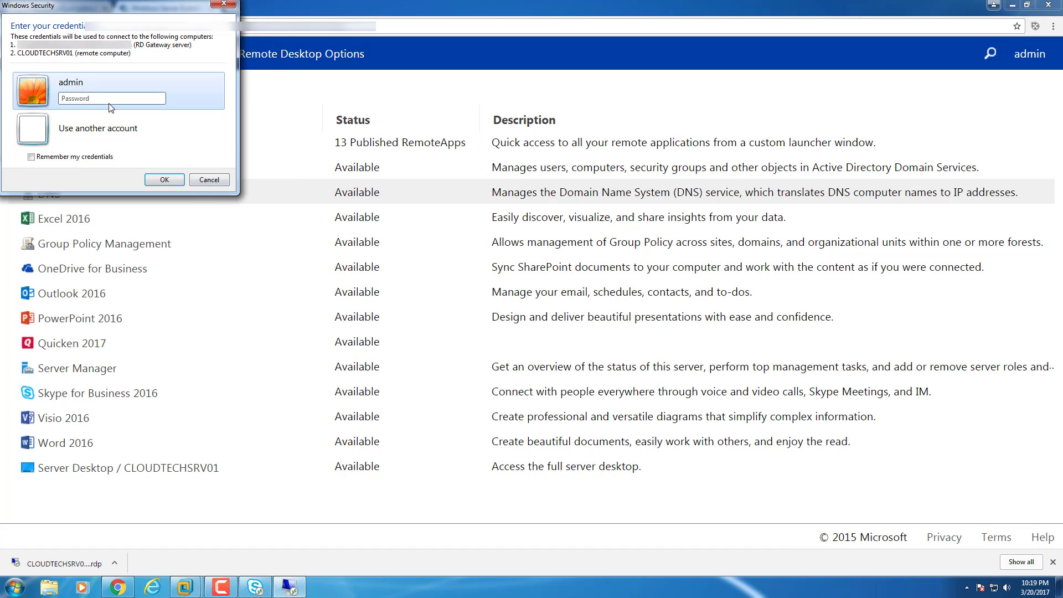
type("**********")
key("Return")
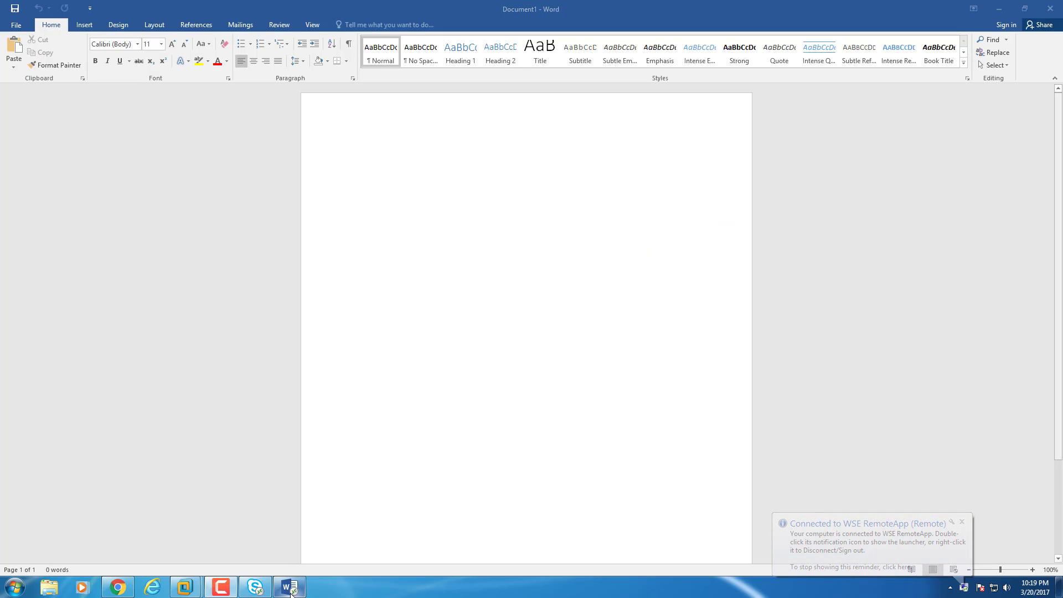
mouse_move(290, 591)
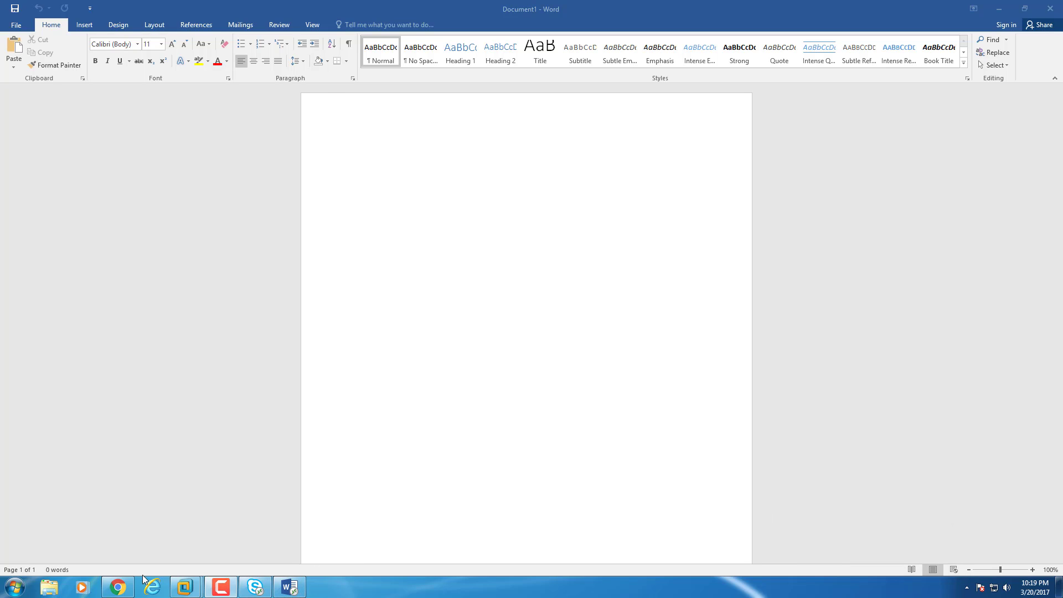
Start the local Word 2016 from the Start menu, close it, and minimize remote Word.
left_click(15, 586)
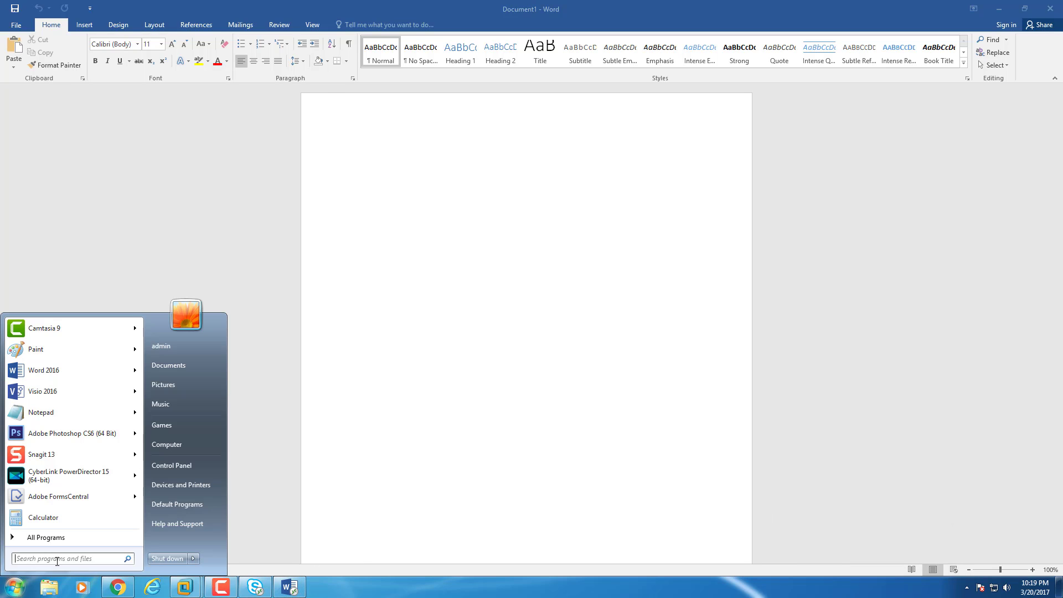
left_click(44, 370)
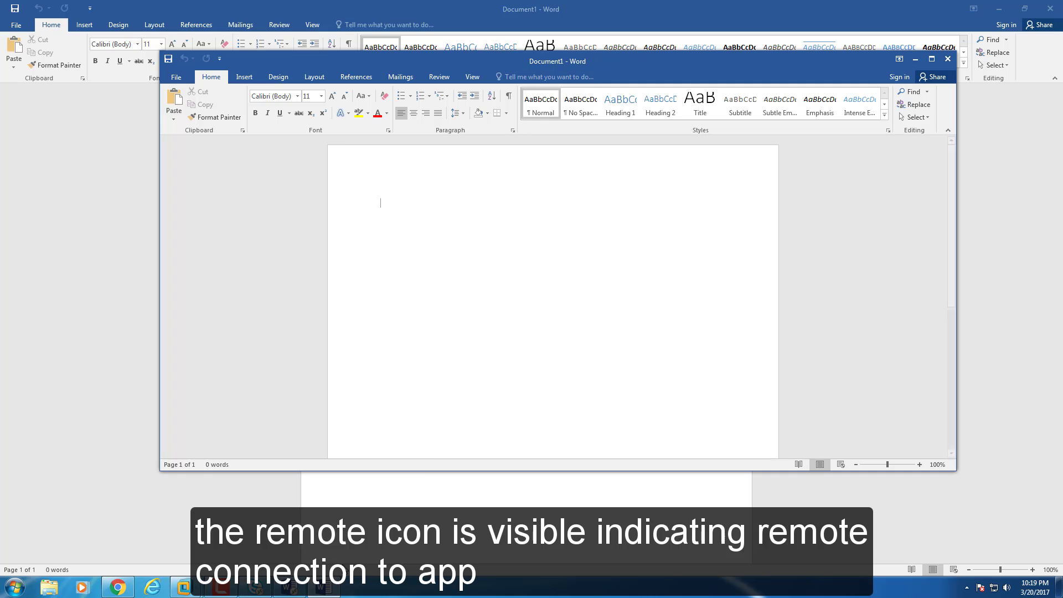
mouse_move(293, 591)
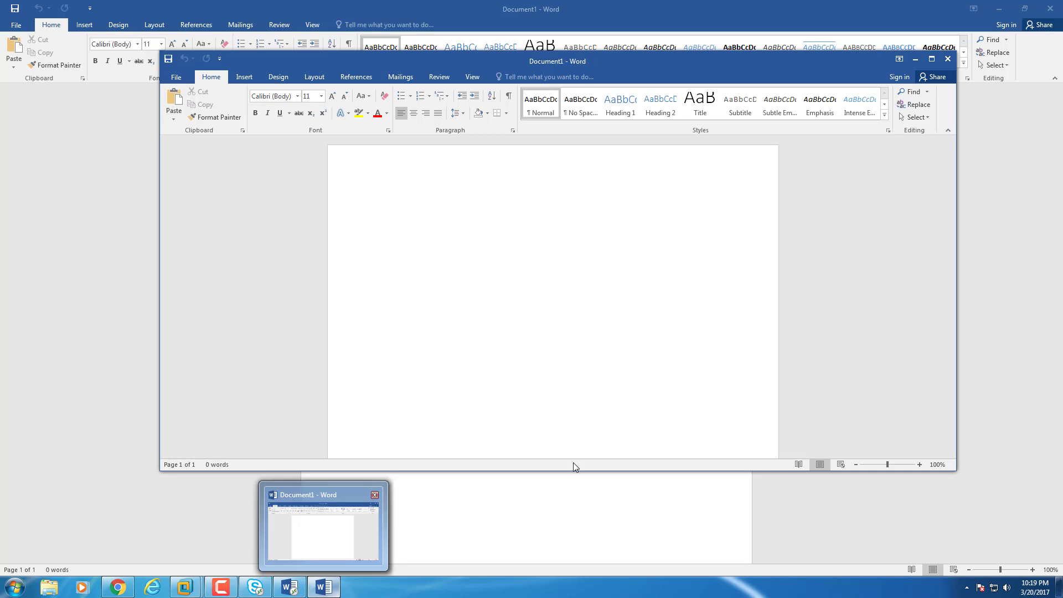
left_click(947, 62)
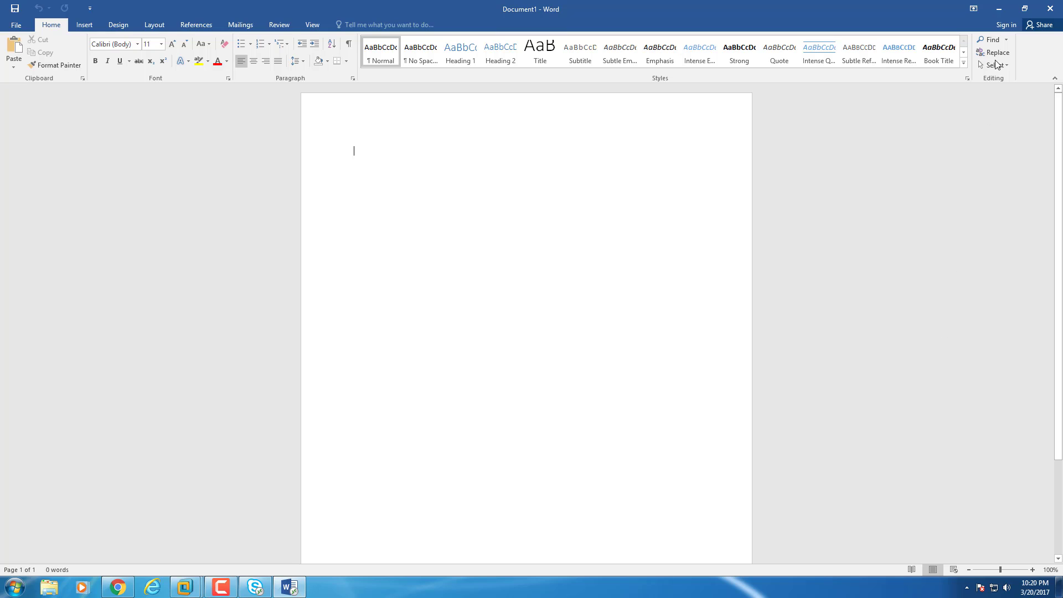
left_click(999, 9)
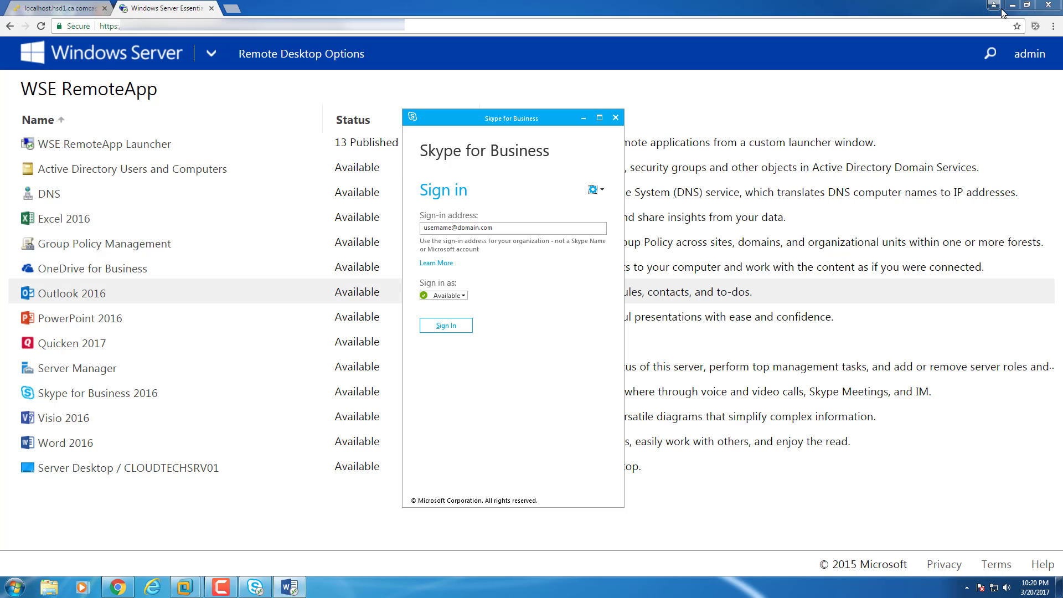
Launch Active Directory Users and Computers from the tray RemoteApp launcher and browse the CLOUDTECHNEXUS.local Users container.
left_click(967, 587)
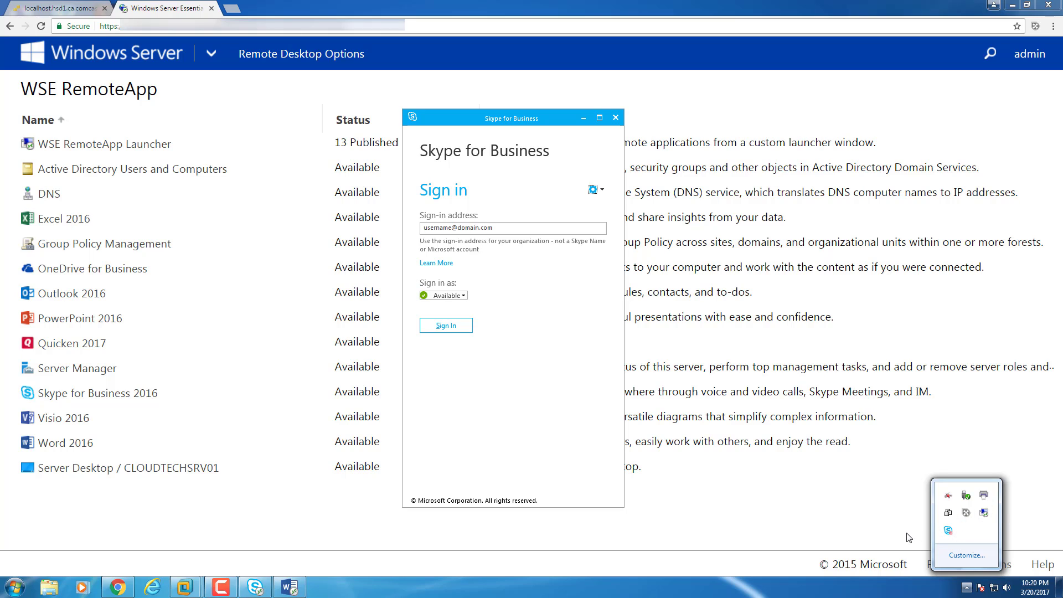
left_click(908, 537)
left_click(966, 587)
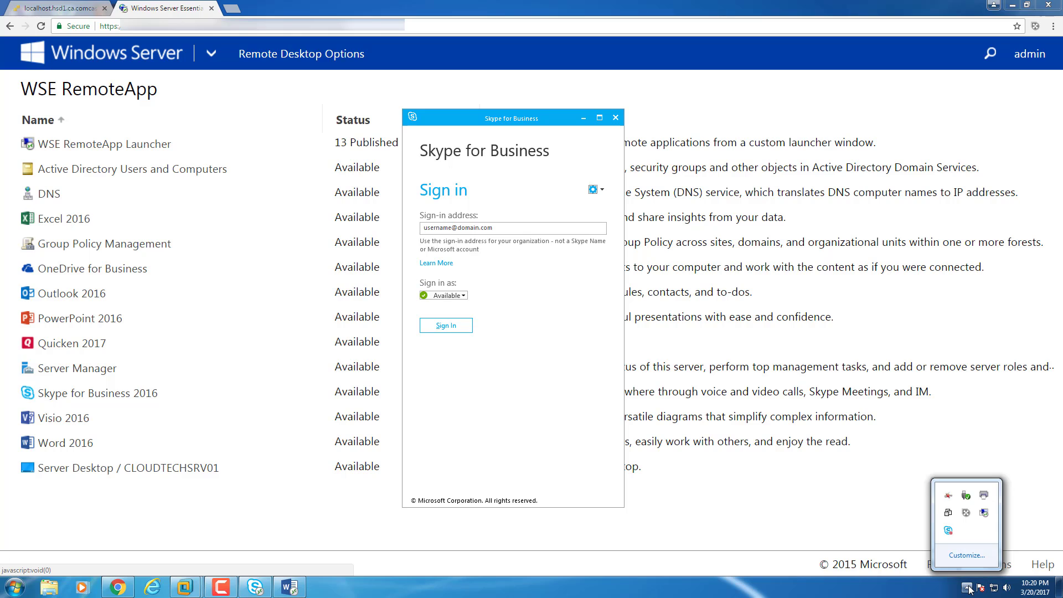
left_click(983, 513)
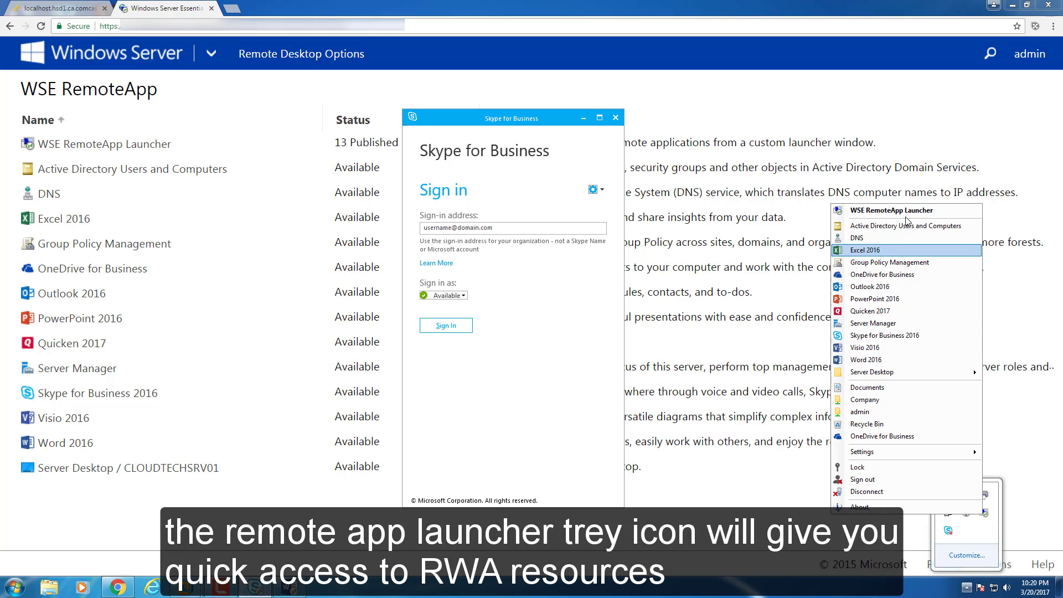
left_click(863, 227)
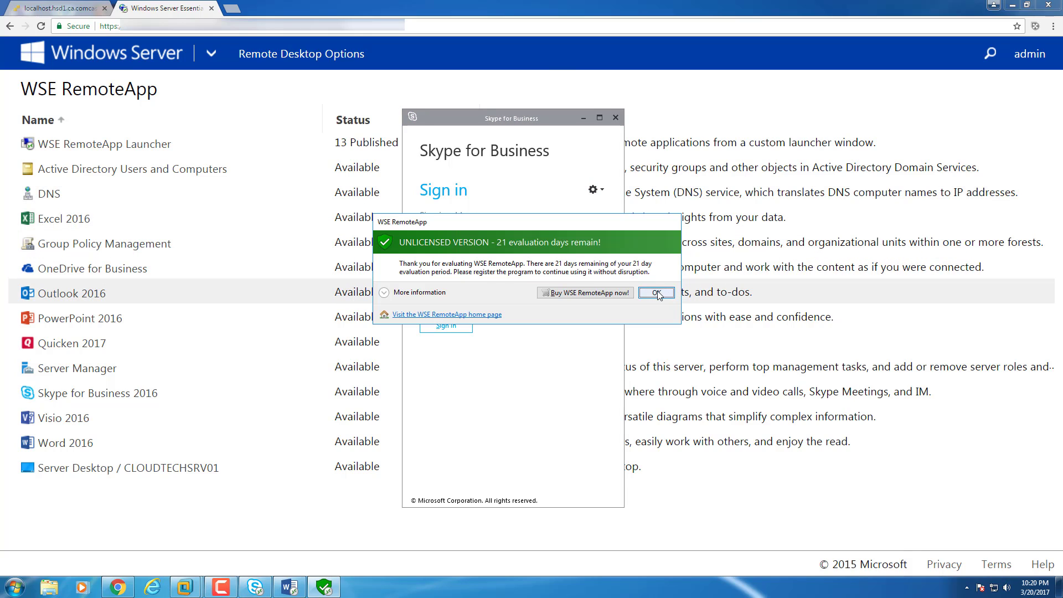
left_click(656, 293)
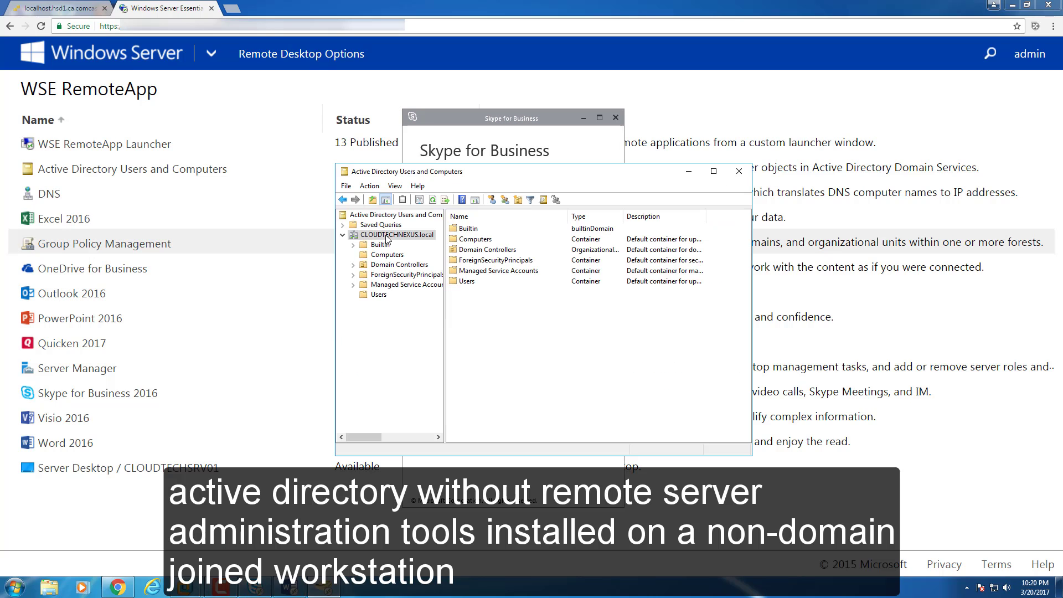
left_click(379, 295)
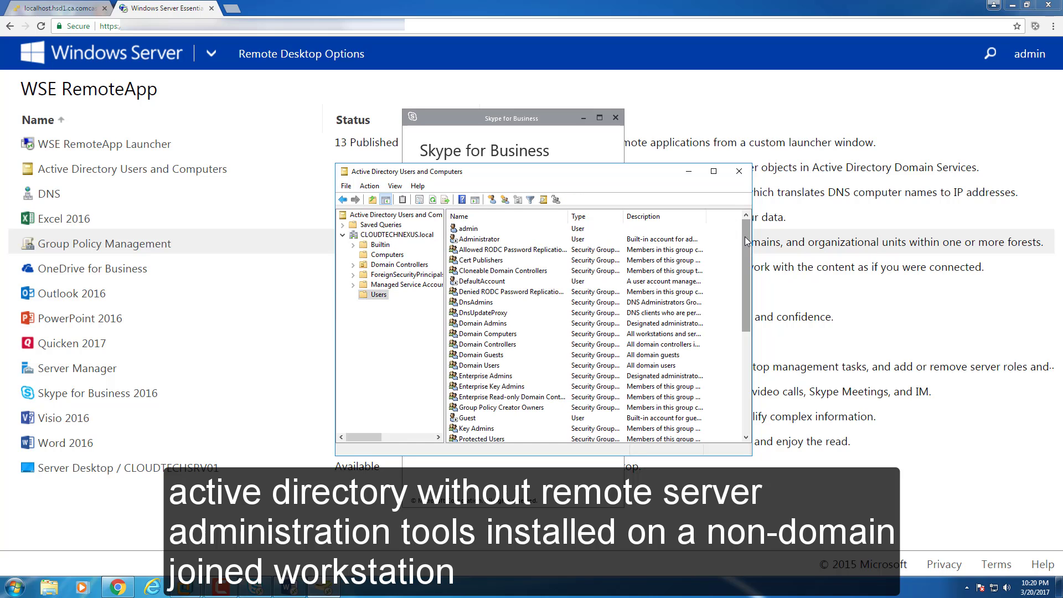
mouse_move(745, 242)
left_mouse_down()
mouse_move(742, 321)
mouse_move(742, 233)
left_mouse_up()
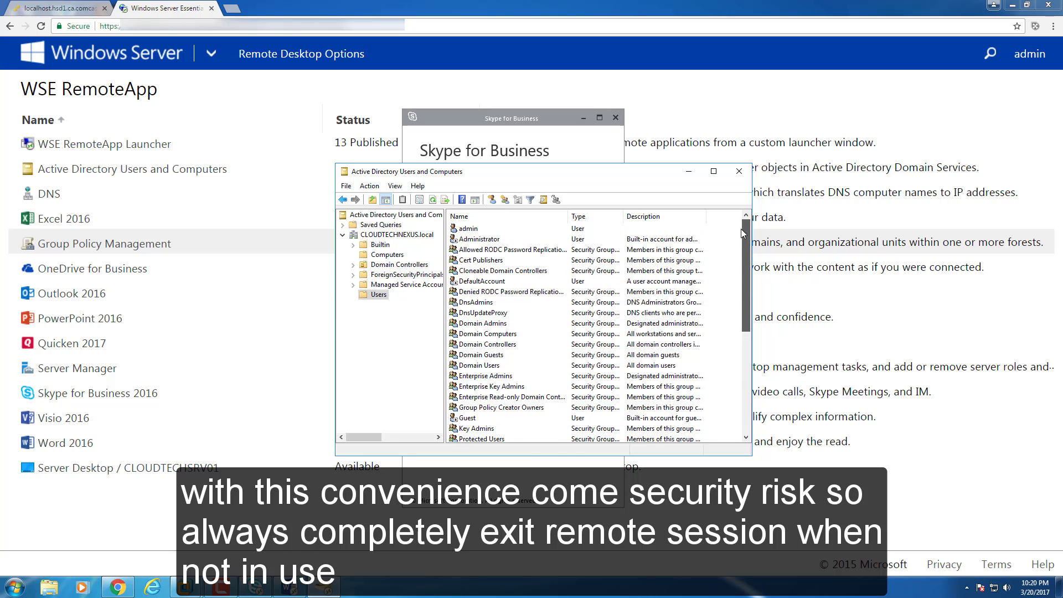
right_click(465, 228)
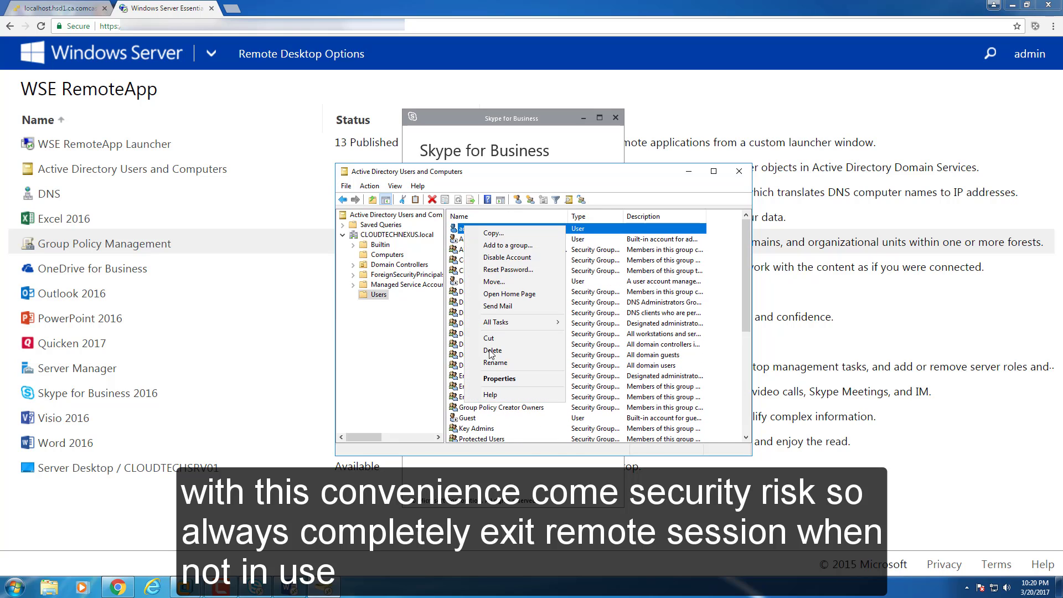
View the admin account's properties, then close ADUC, the Skype sign-in window and remote Word.
left_click(499, 378)
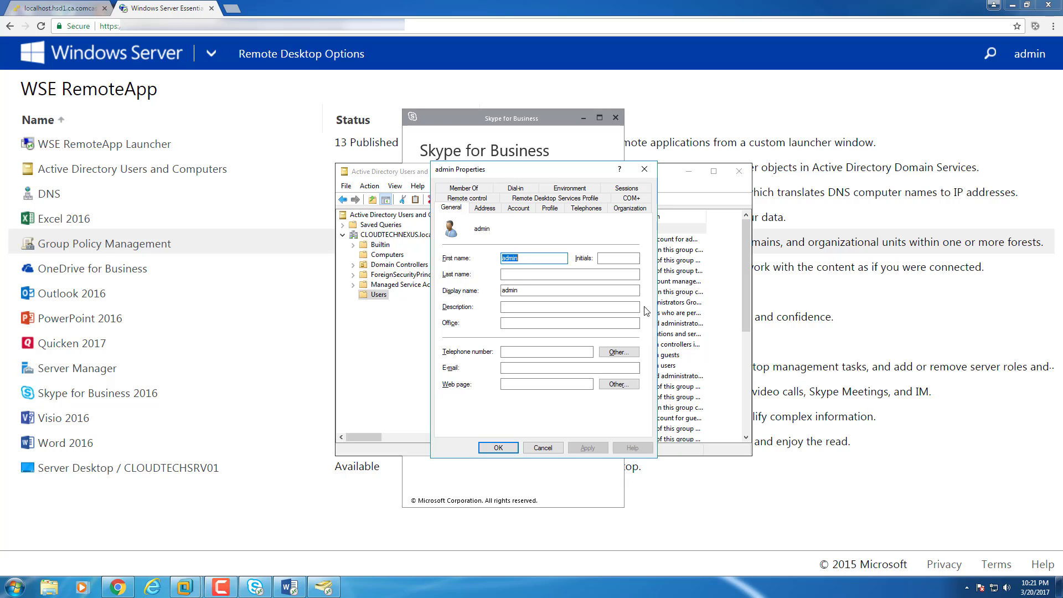
left_click(644, 169)
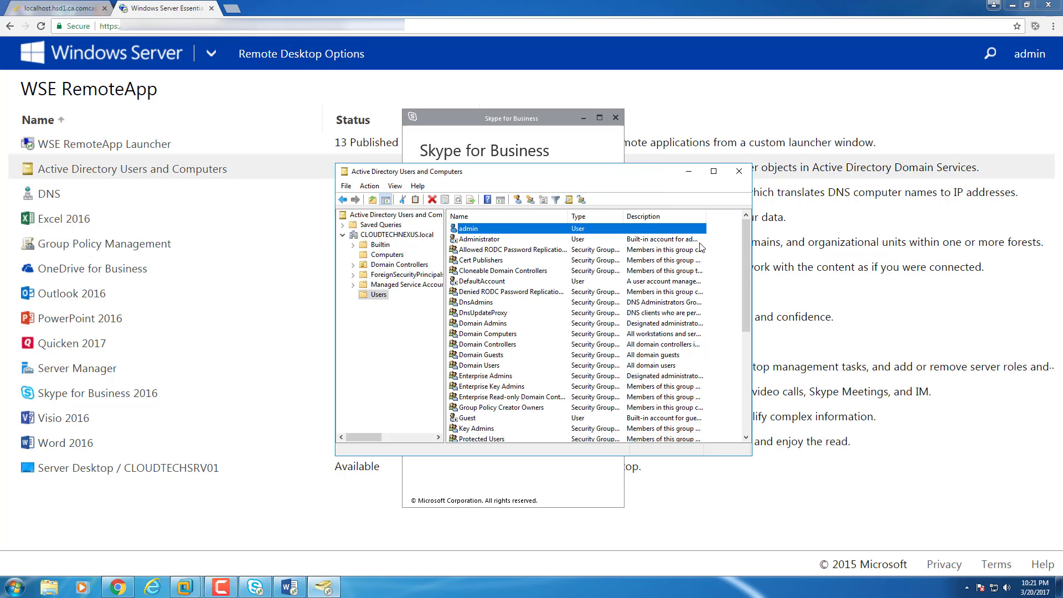
left_click(414, 235)
left_click(739, 171)
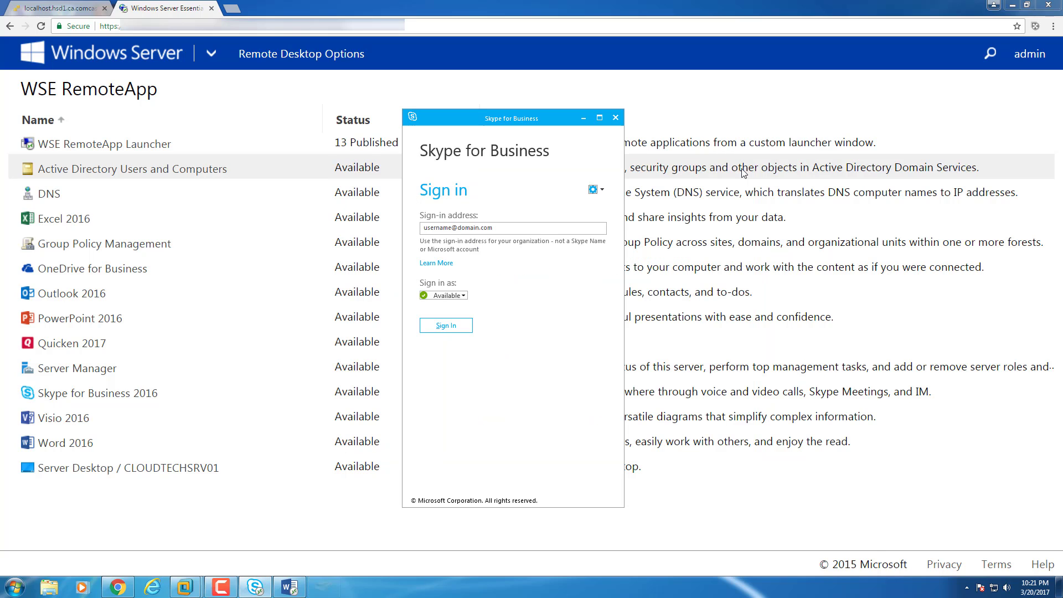
left_click(619, 121)
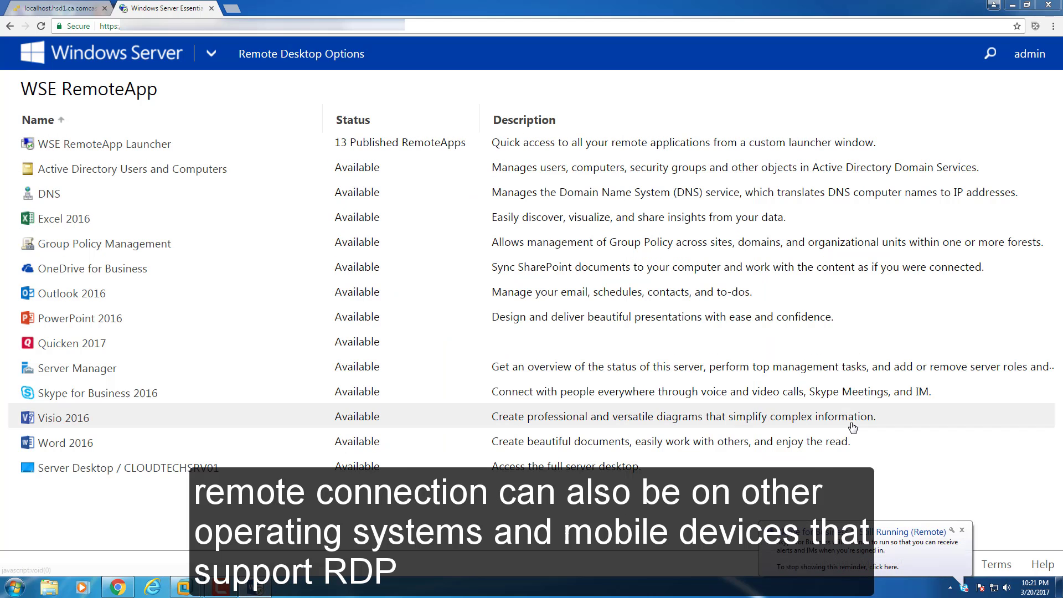
left_click(258, 588)
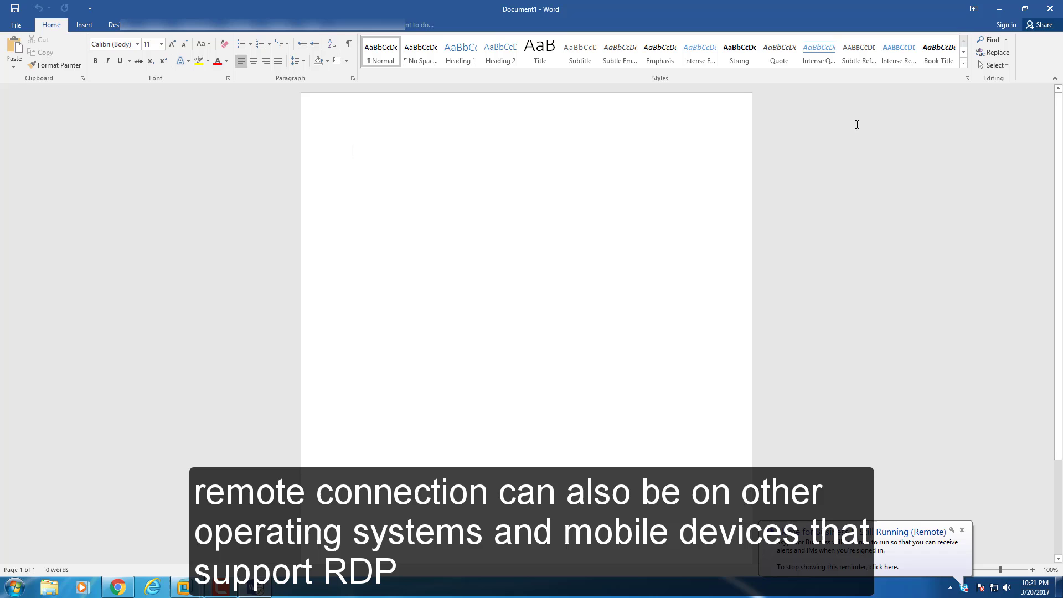
left_click(1049, 15)
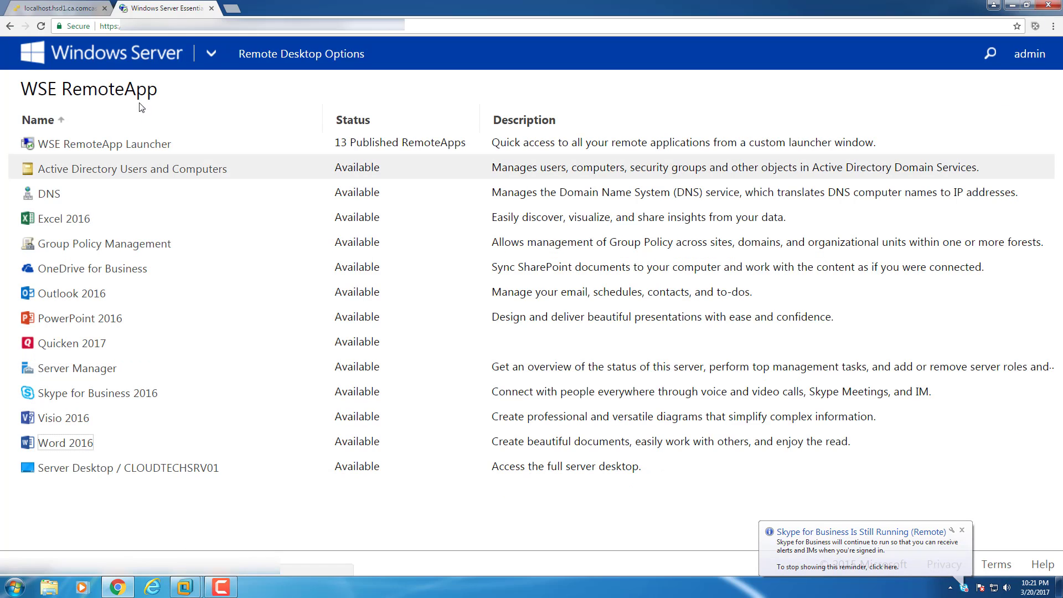
Sign the admin out of Remote Web Access from its home page and close that browser tab.
left_click(124, 57)
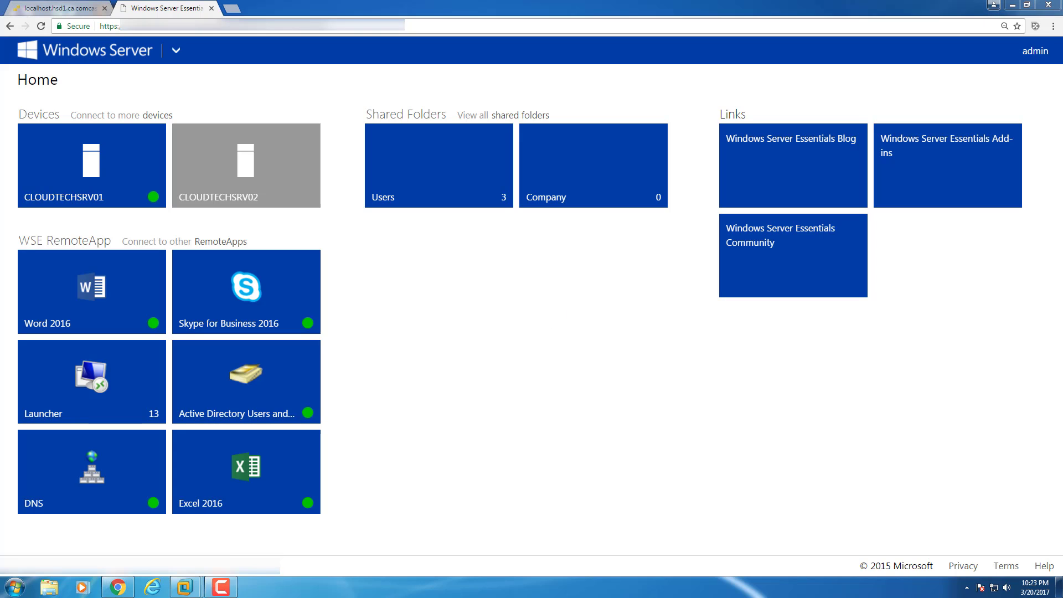
left_click(1031, 52)
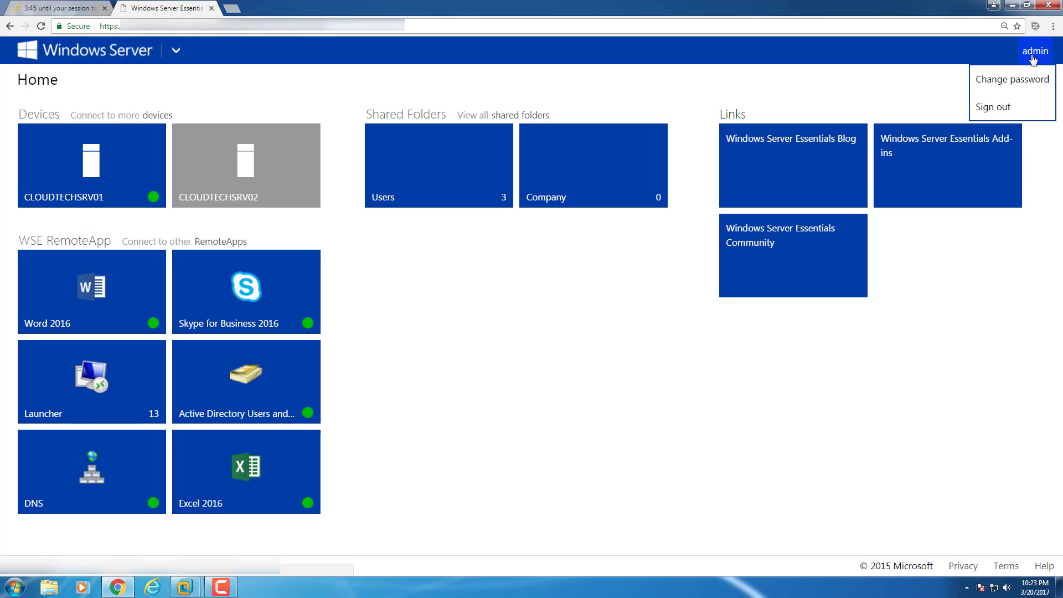
left_click(996, 108)
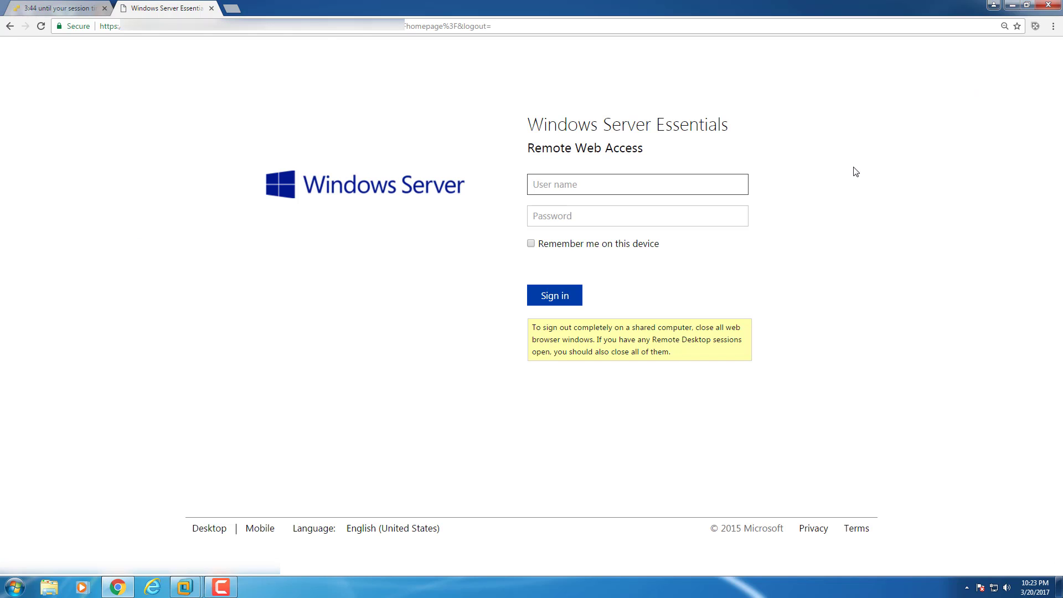
left_click(213, 8)
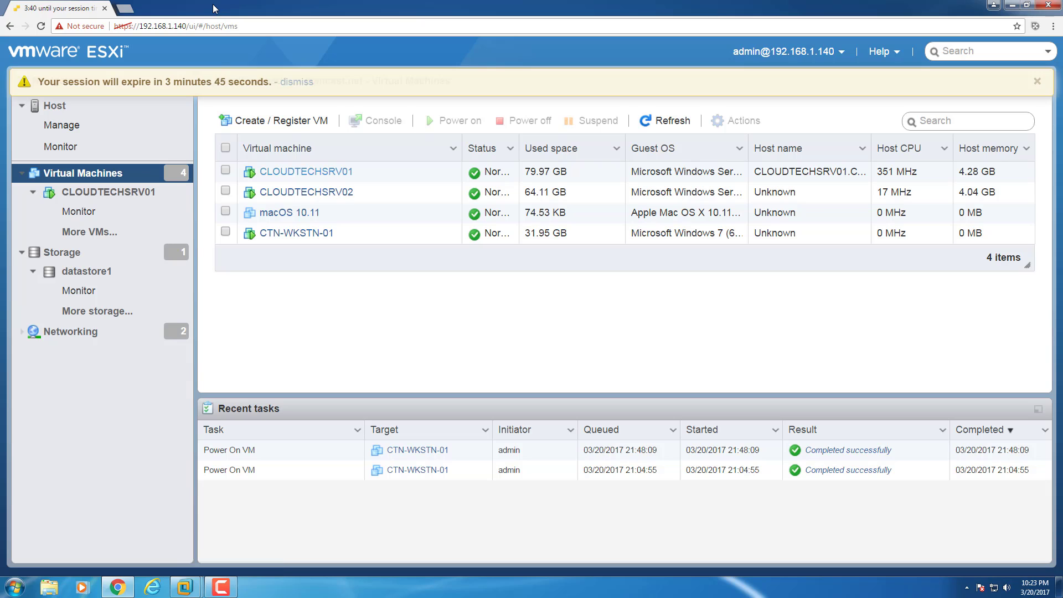
On CLOUDTECHSRV01, restore the Essentials Dashboard, switch it to HOME, then close it.
left_click(184, 588)
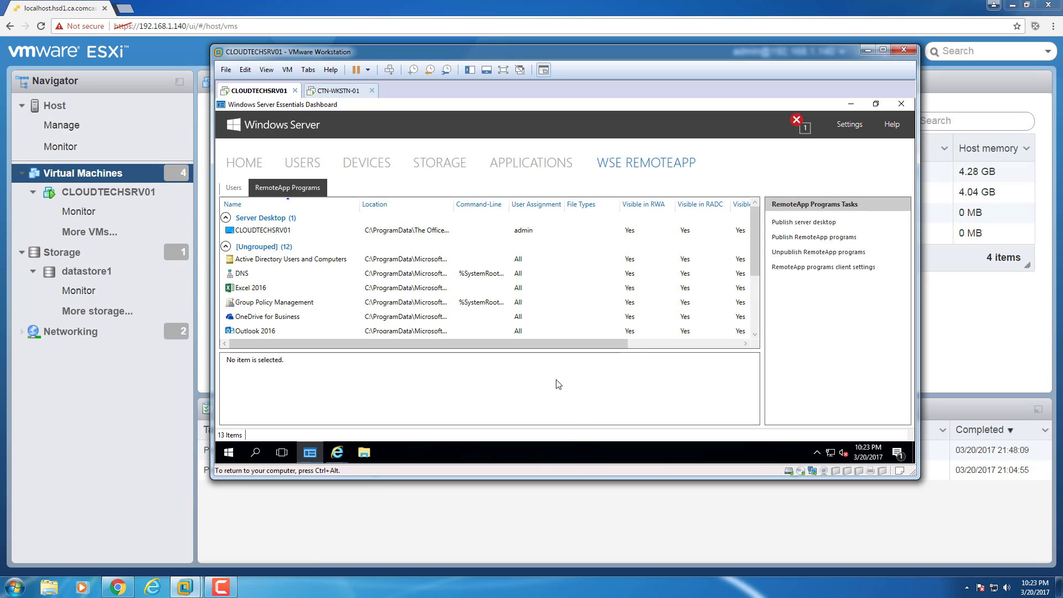
key("ctrl+alt")
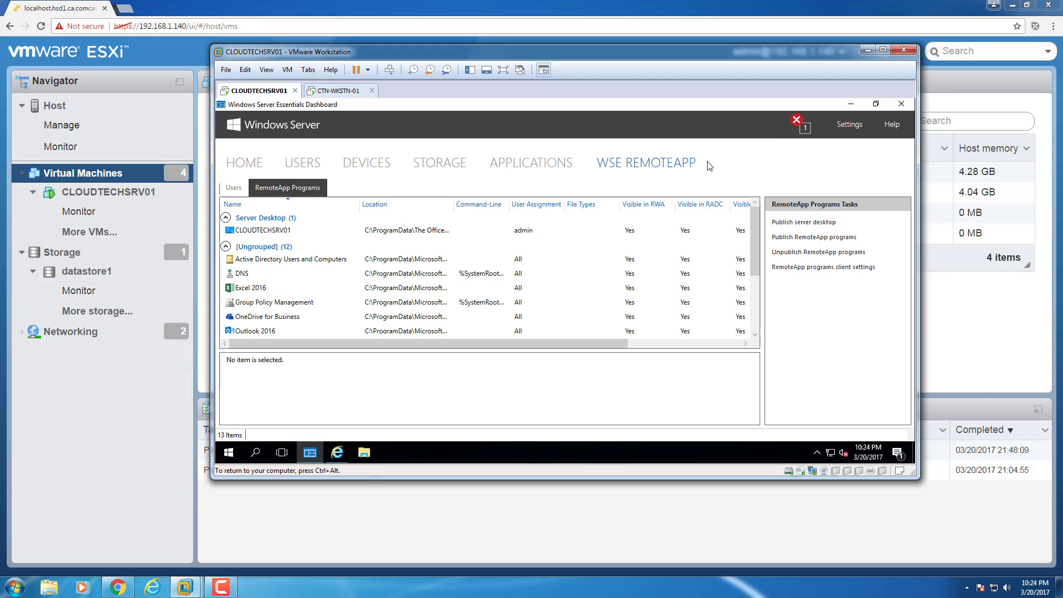
left_click(874, 104)
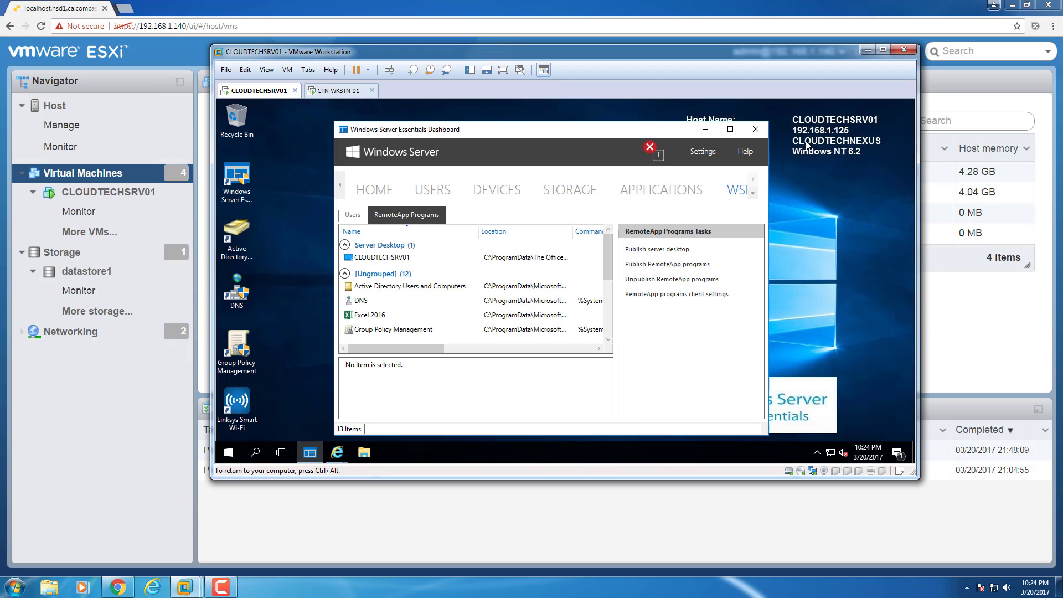
left_click(342, 189)
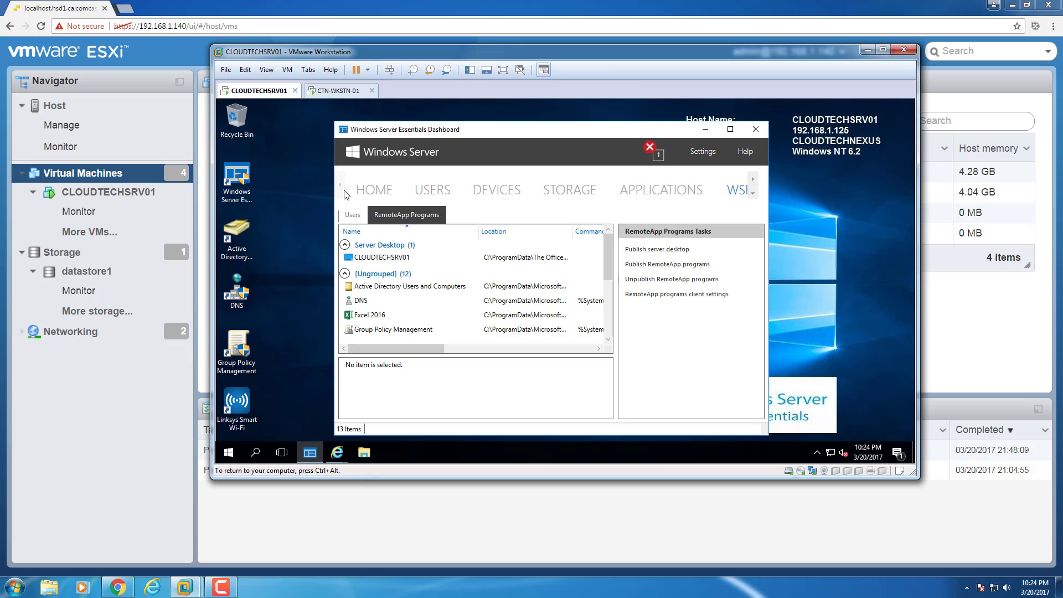
left_click(372, 190)
left_click(755, 129)
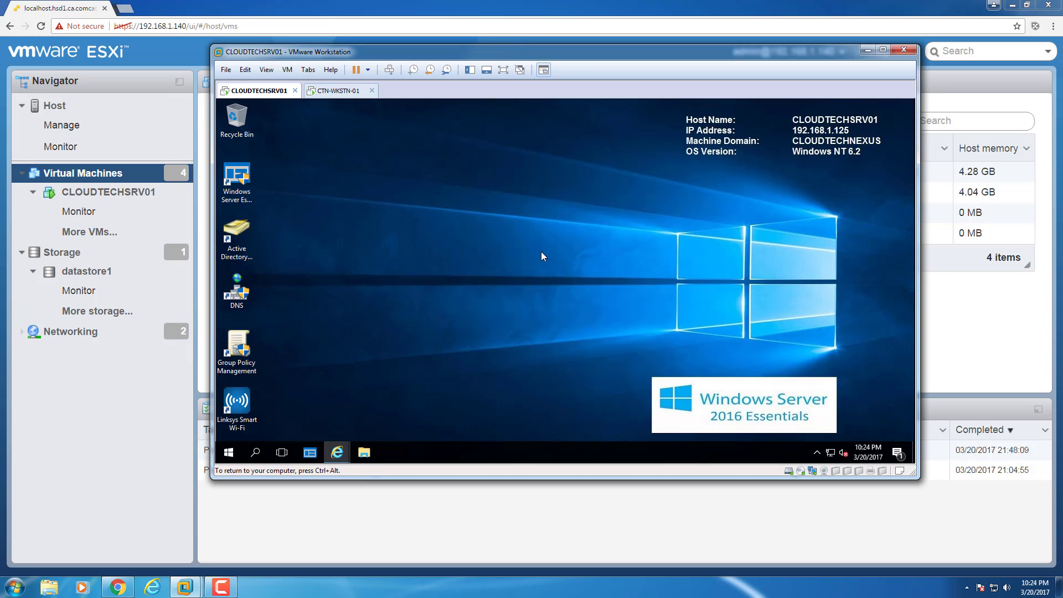
Bring up the AWIECO RemoteLauncher site in Internet Explorer and browse its Products page.
mouse_move(337, 457)
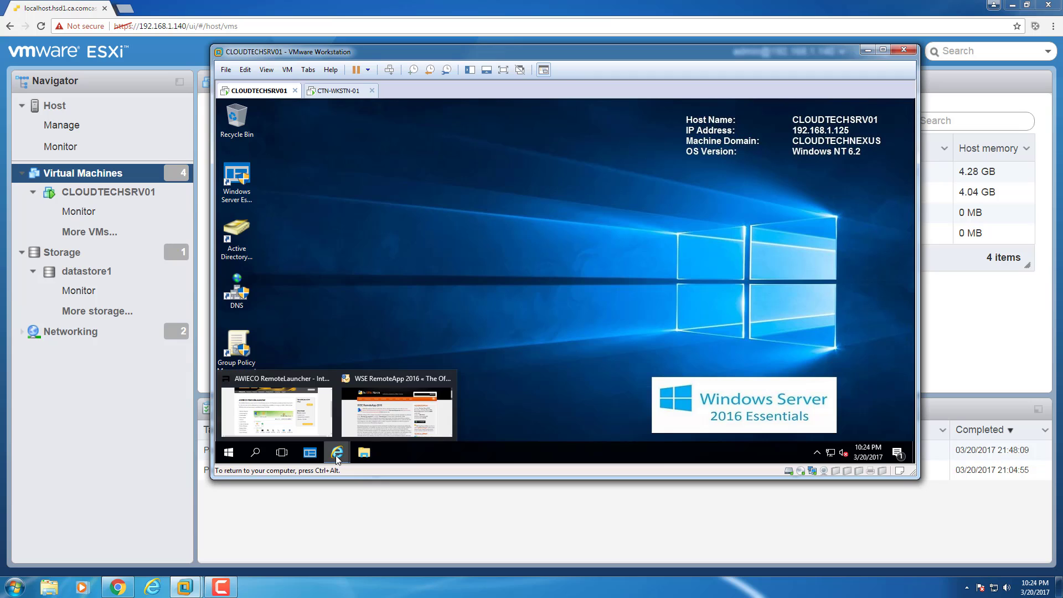
left_click(309, 424)
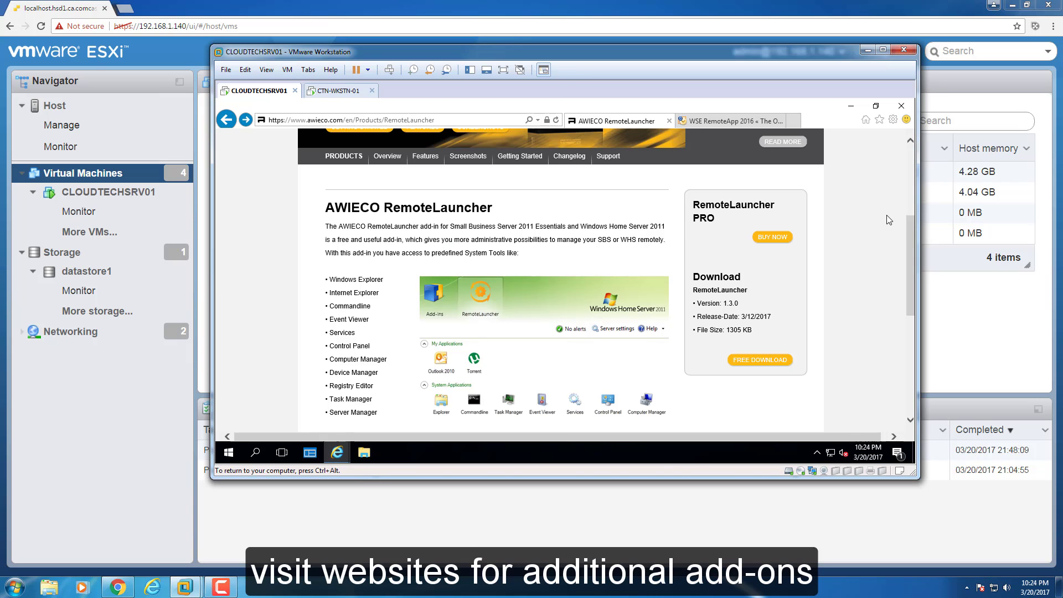
left_click_drag(908, 237, 898, 147)
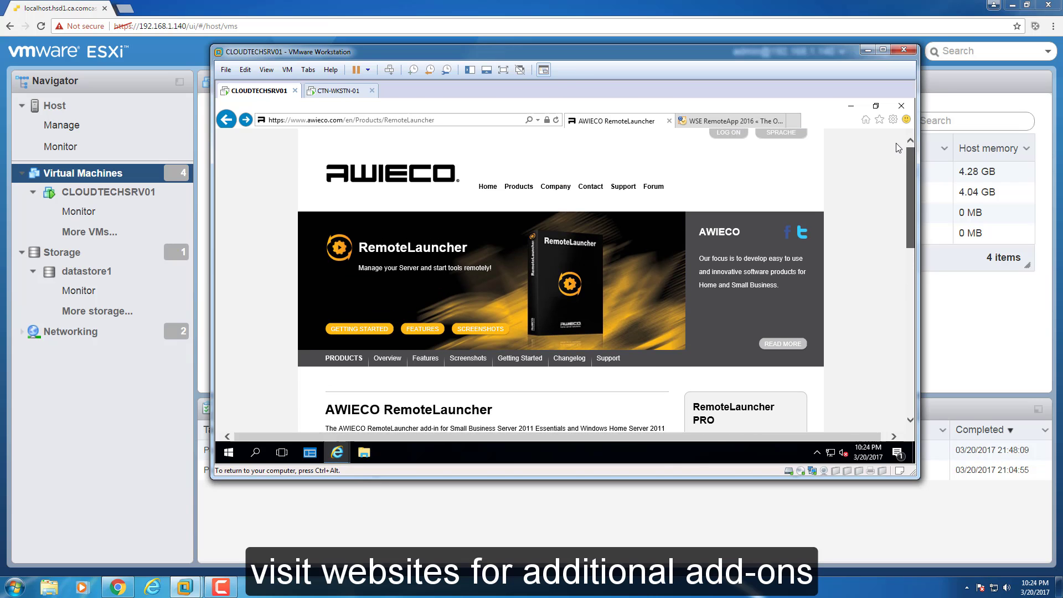
scroll(893, 216, "down", 3)
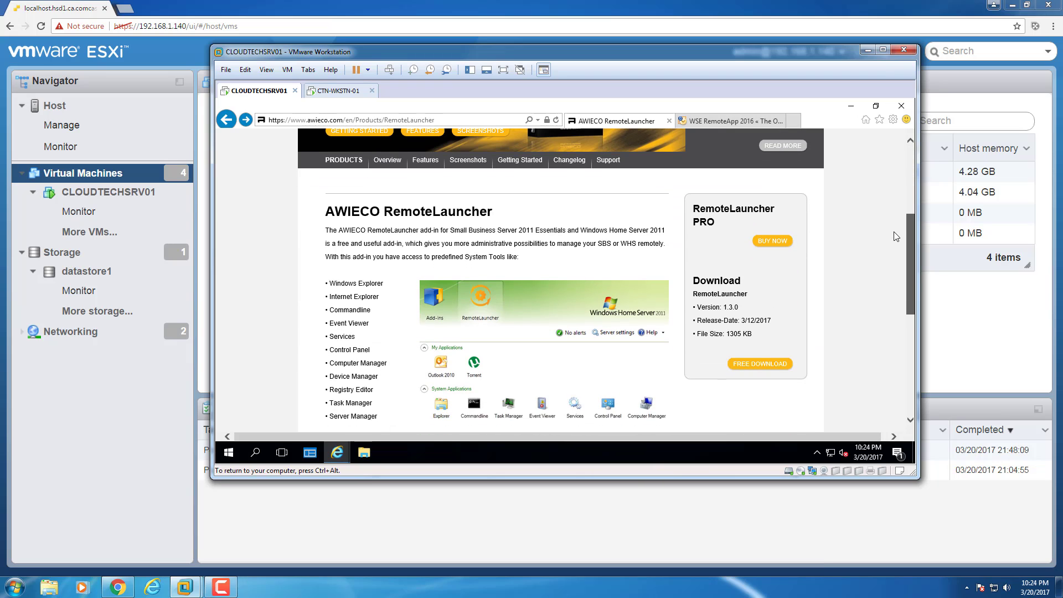
scroll(893, 215, "up", 1)
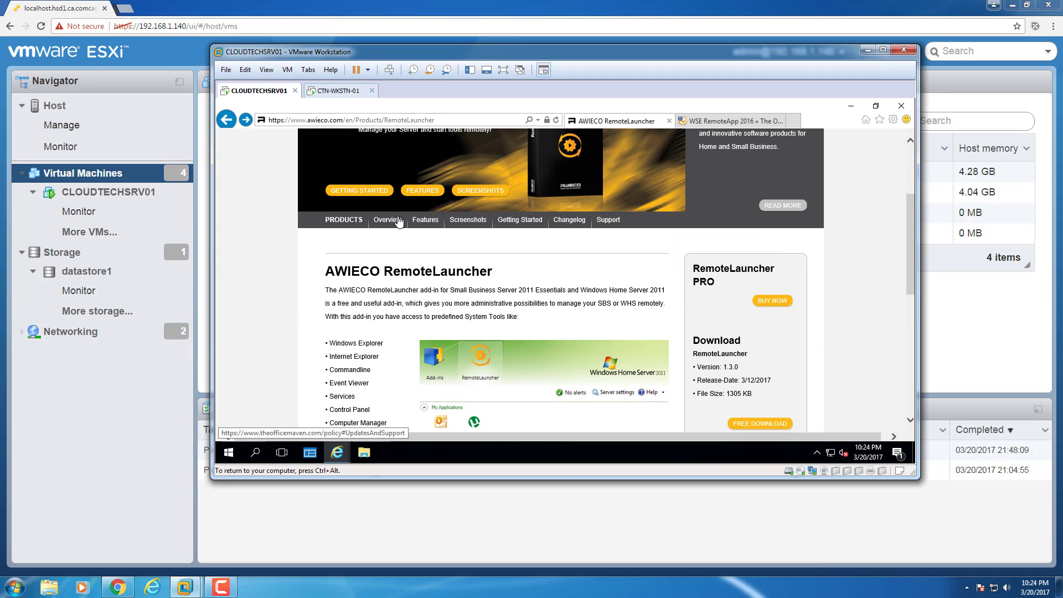
left_click(334, 224)
left_click_drag(912, 166, 892, 141)
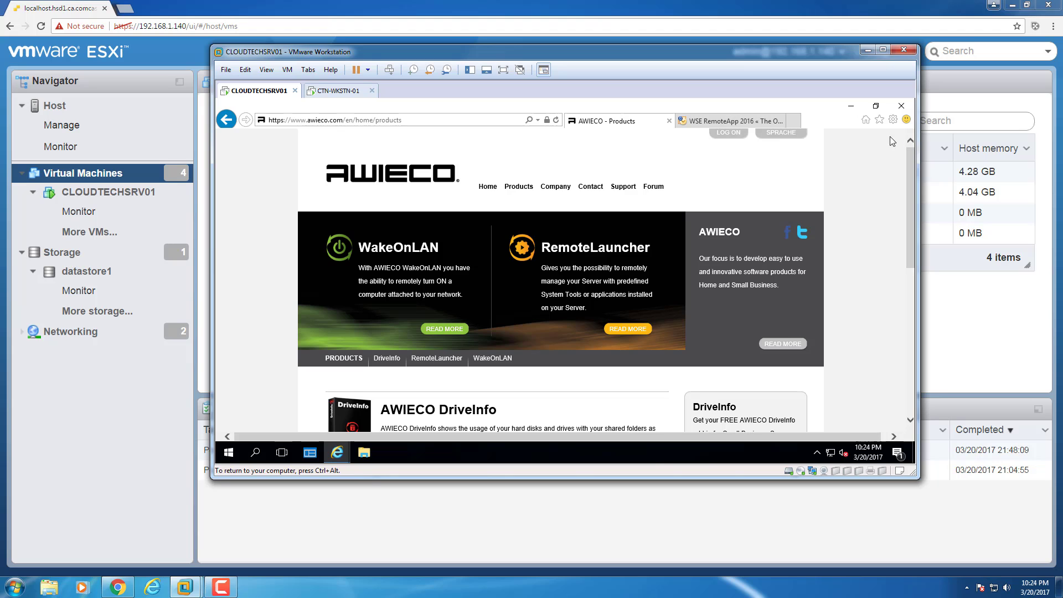
Browse The Office Maven's products from the WSE RemoteApp 2016 page, go back, and close Internet Explorer.
left_click(713, 125)
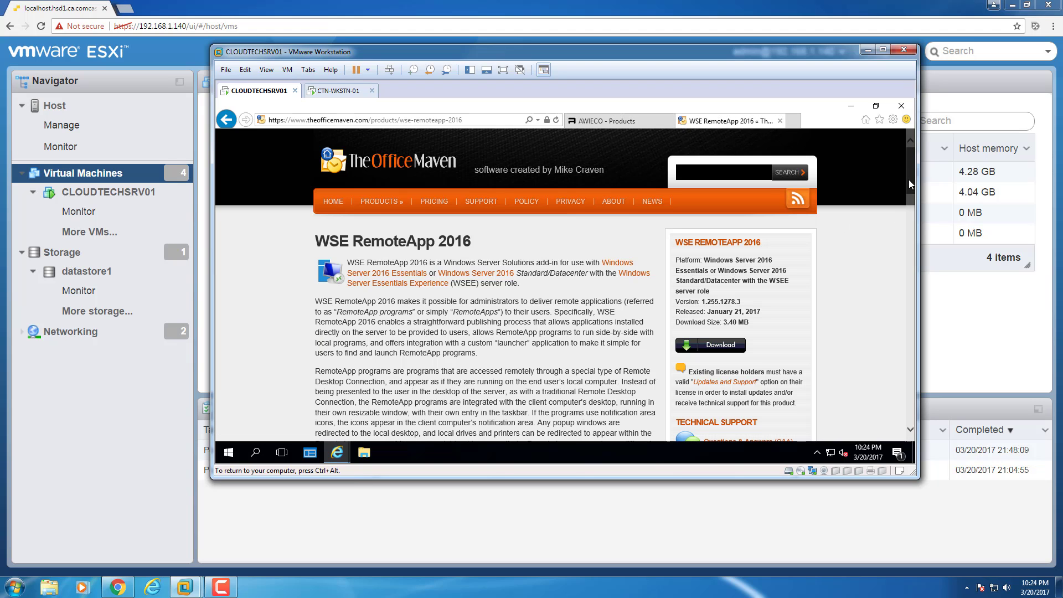
left_click_drag(908, 180, 879, 158)
left_click(396, 206)
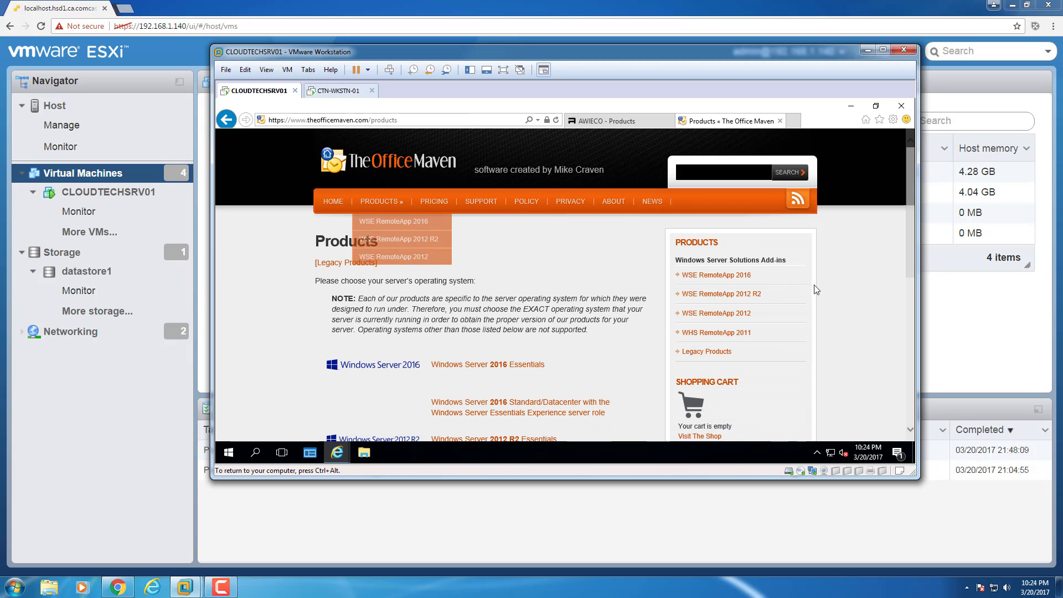
left_click_drag(907, 205, 867, 168)
key("alt+Left")
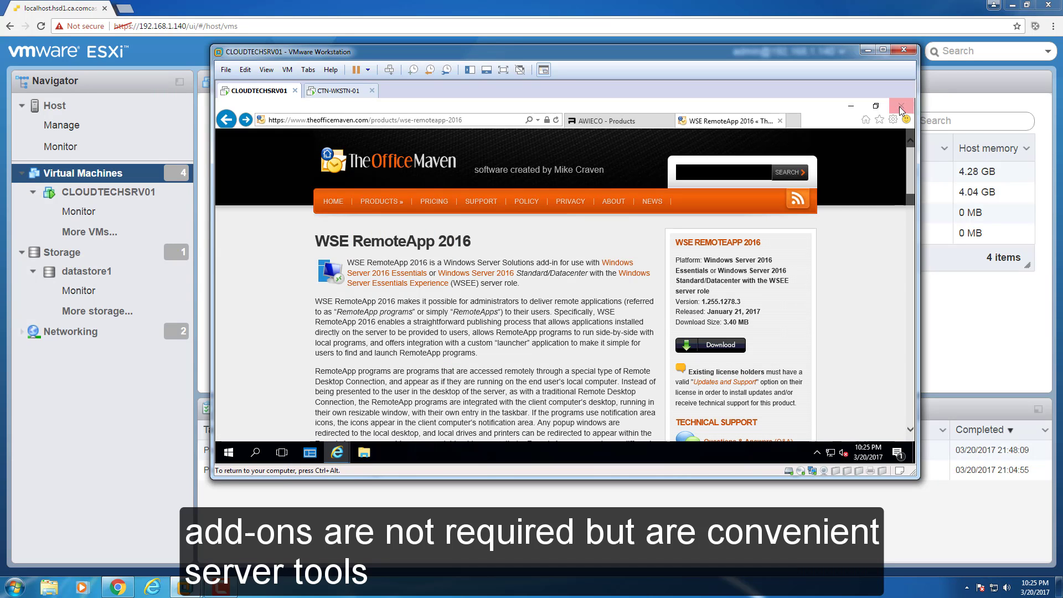
left_click(900, 106)
Confirm closing all Internet Explorer tabs and release input from the virtual machine.
left_click(560, 280)
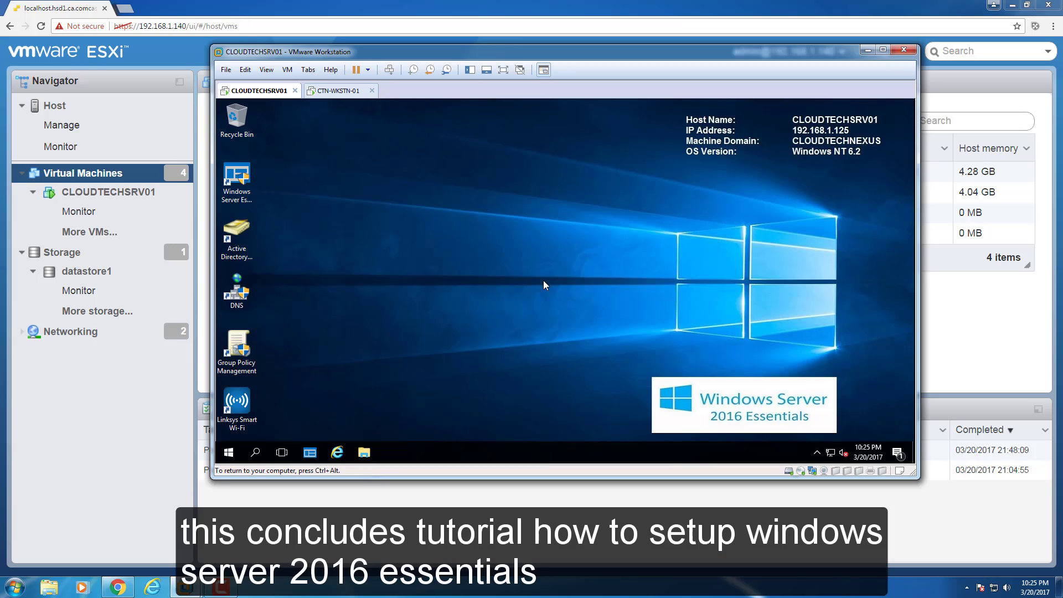
key("ctrl+alt")
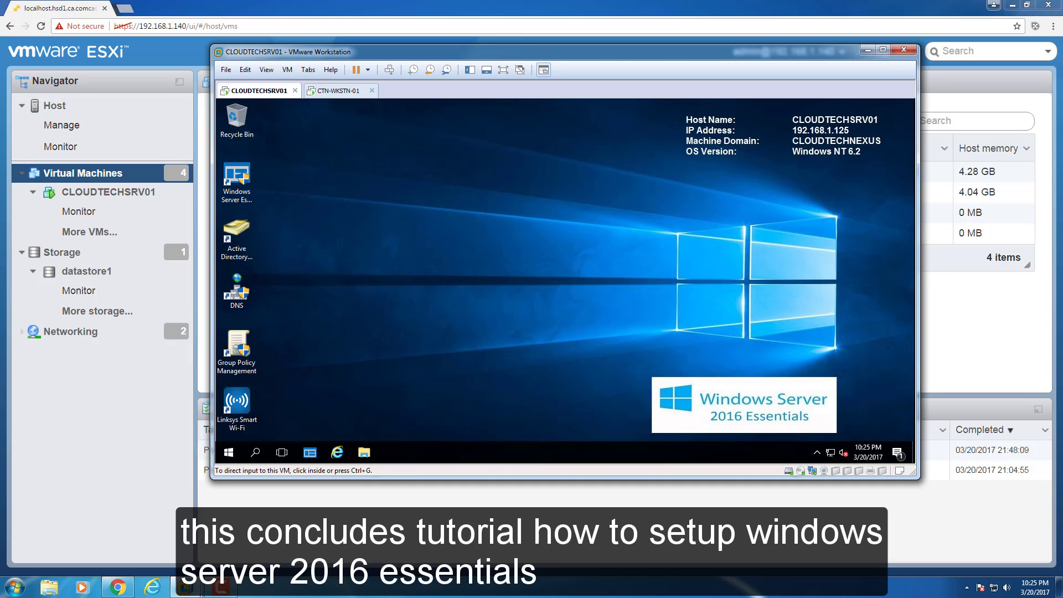